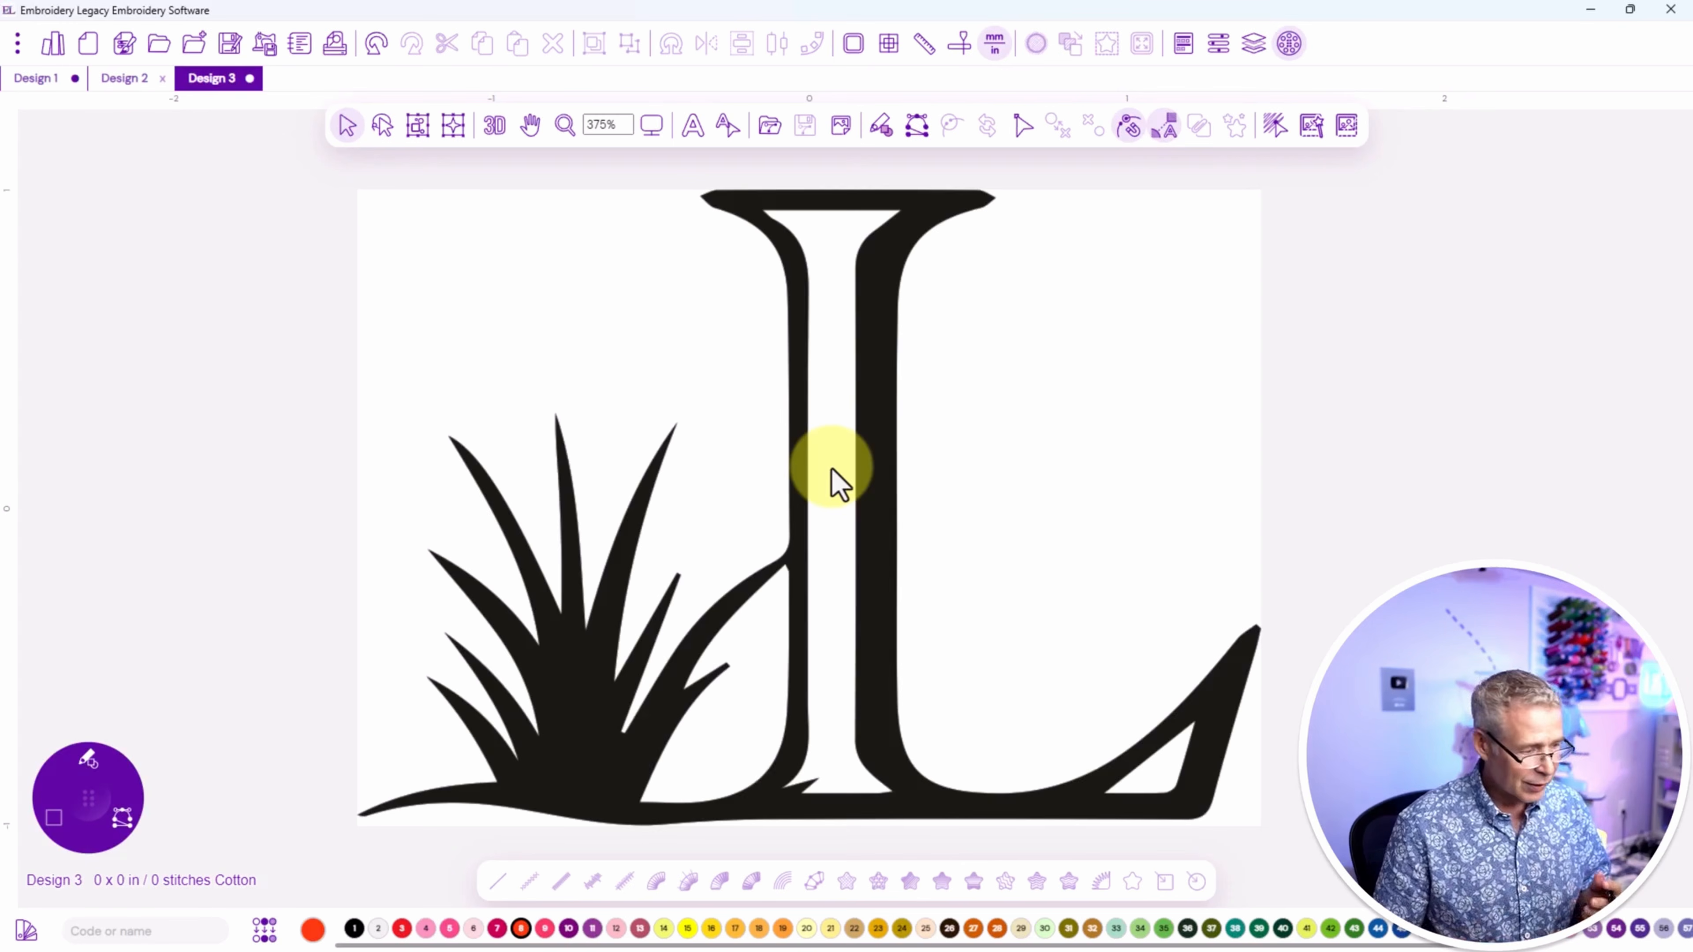
Change the design's fabric recipe to Cap, keeping it applied to existing paths.
click(126, 47)
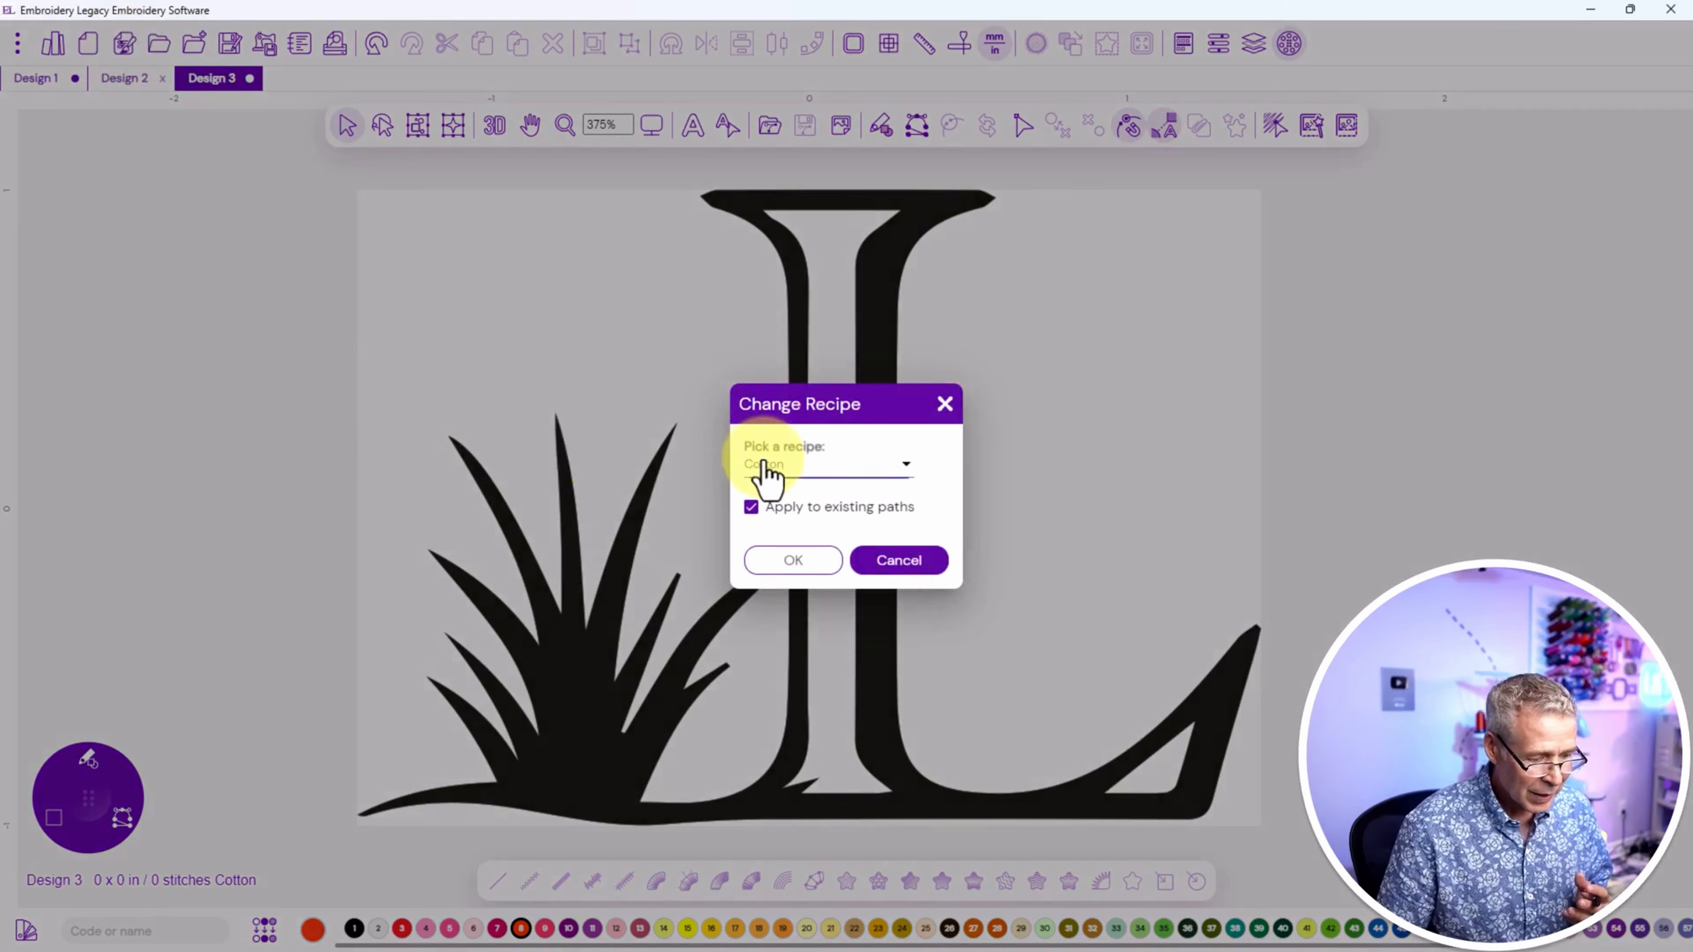
click(766, 469)
click(766, 421)
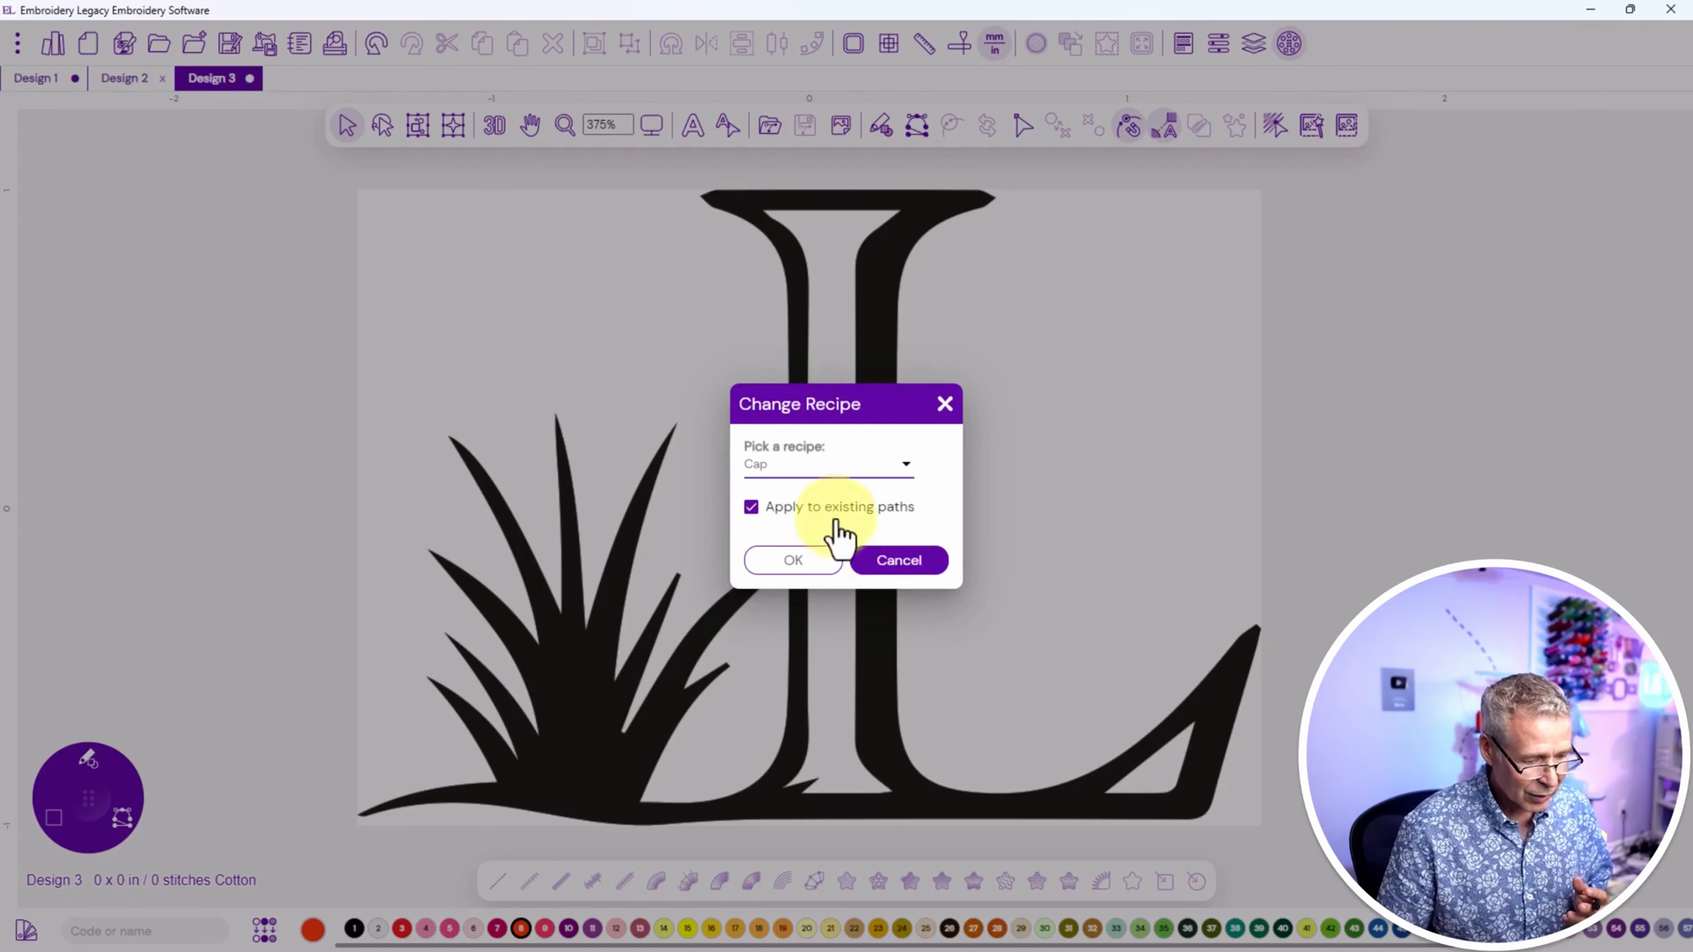
click(778, 559)
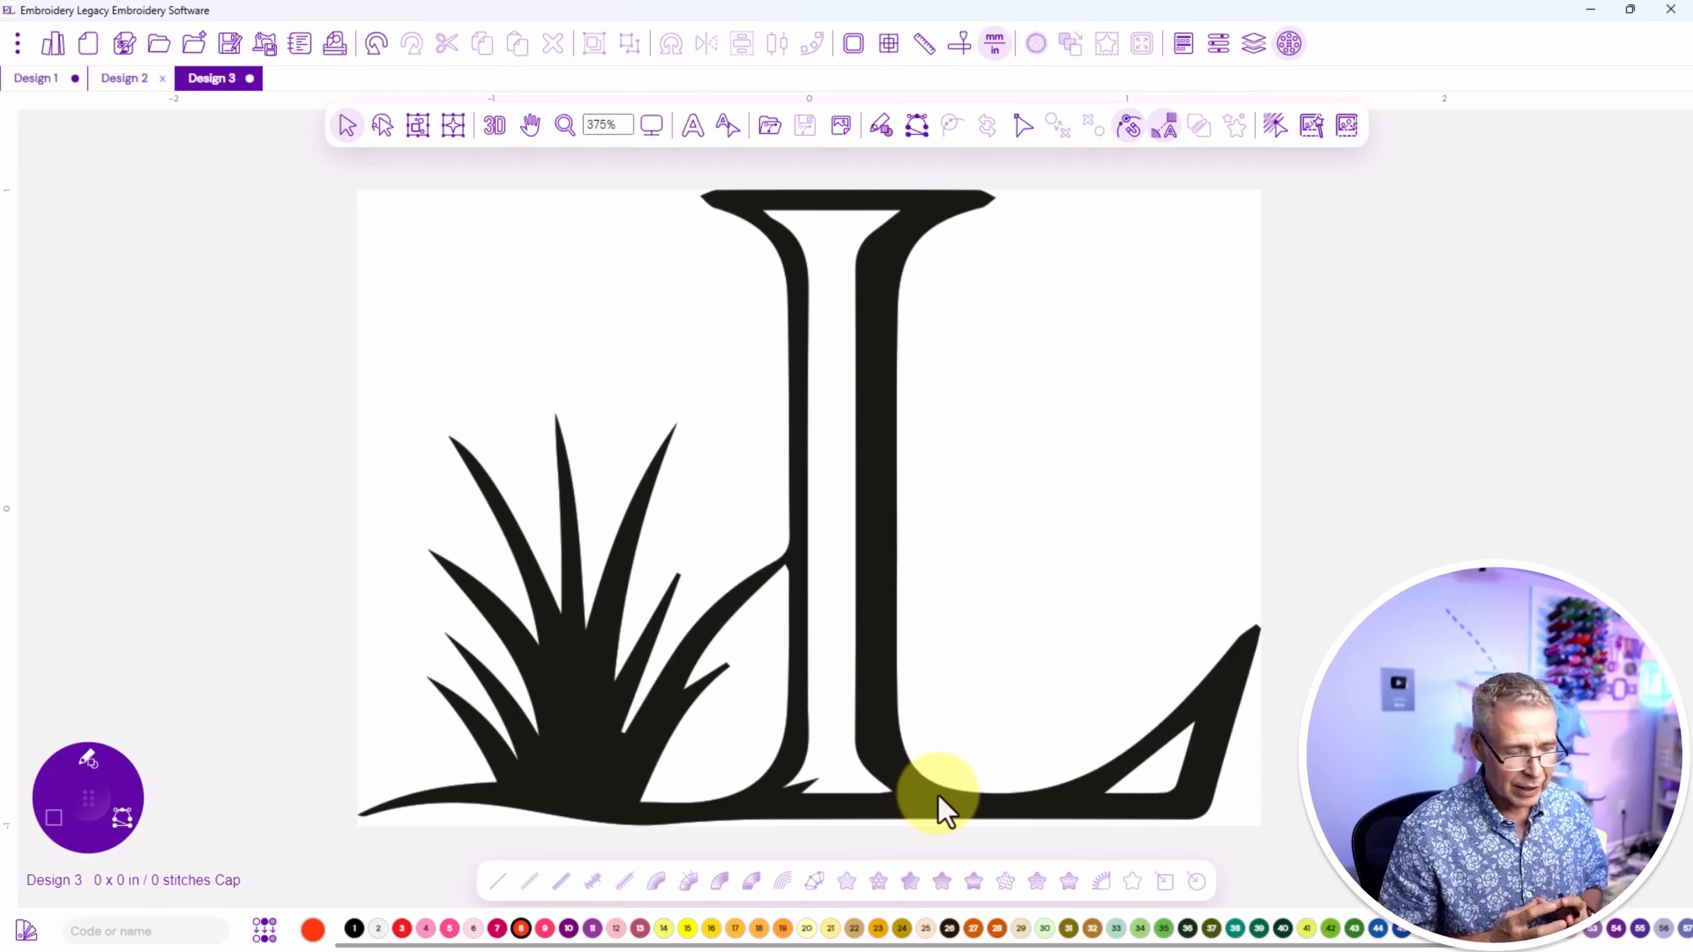
Select the backdrop image and set its height to 1.5 in, keeping the aspect ratio.
click(841, 130)
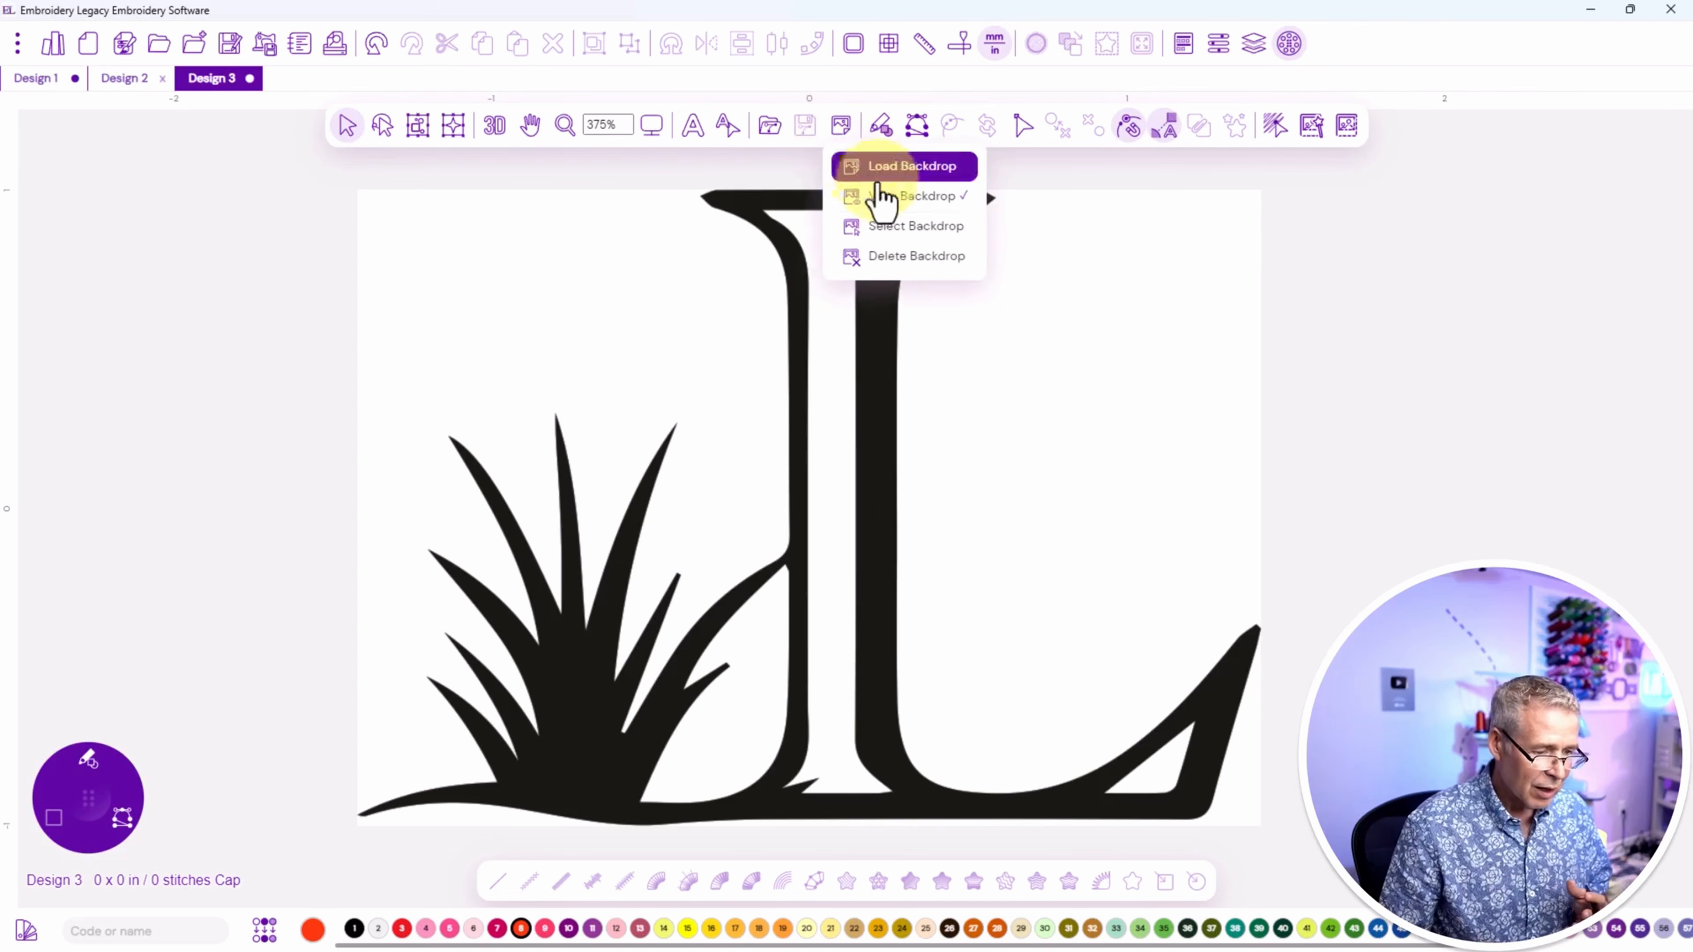
click(883, 228)
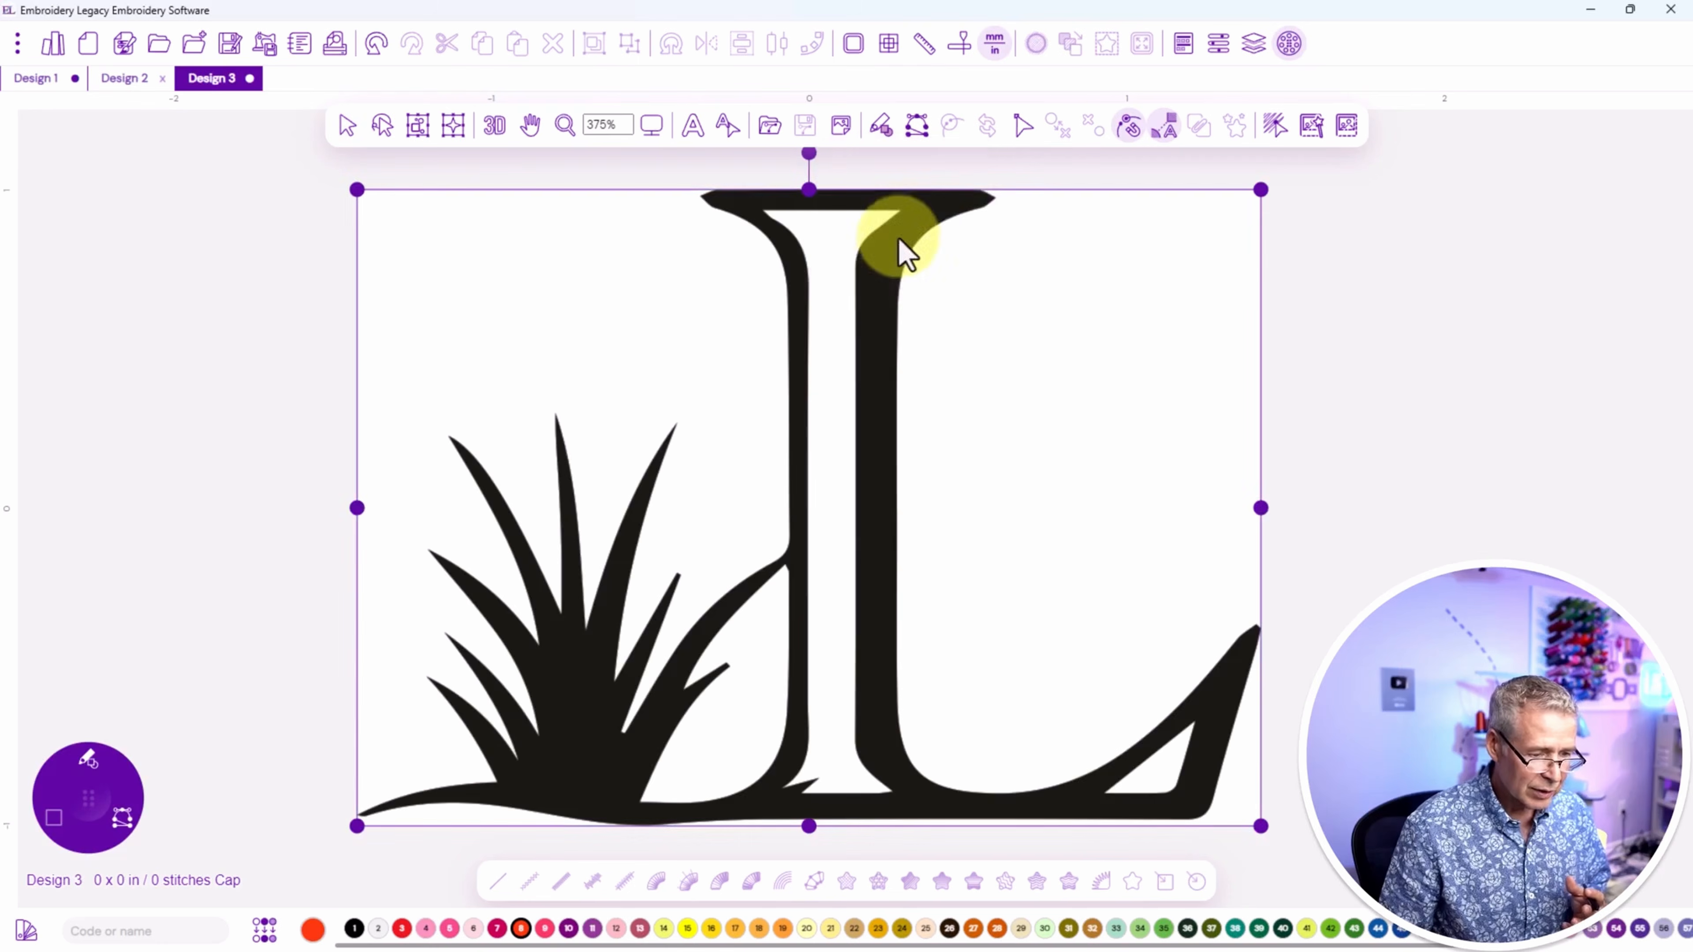
click(1220, 48)
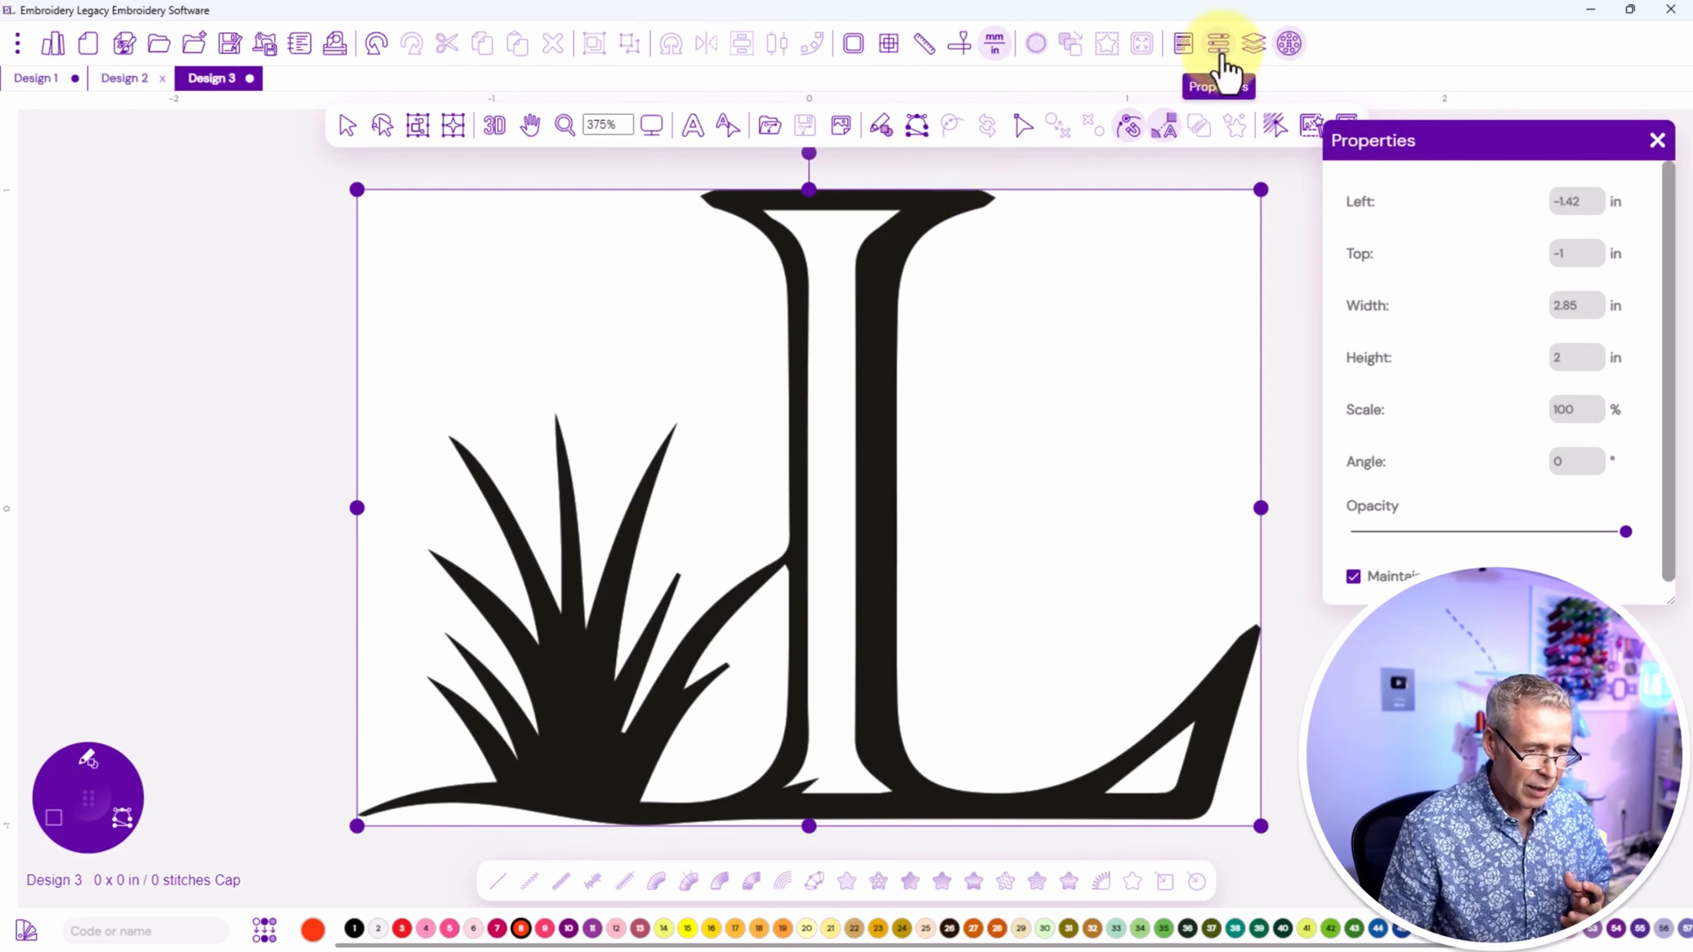
double_click(1568, 354)
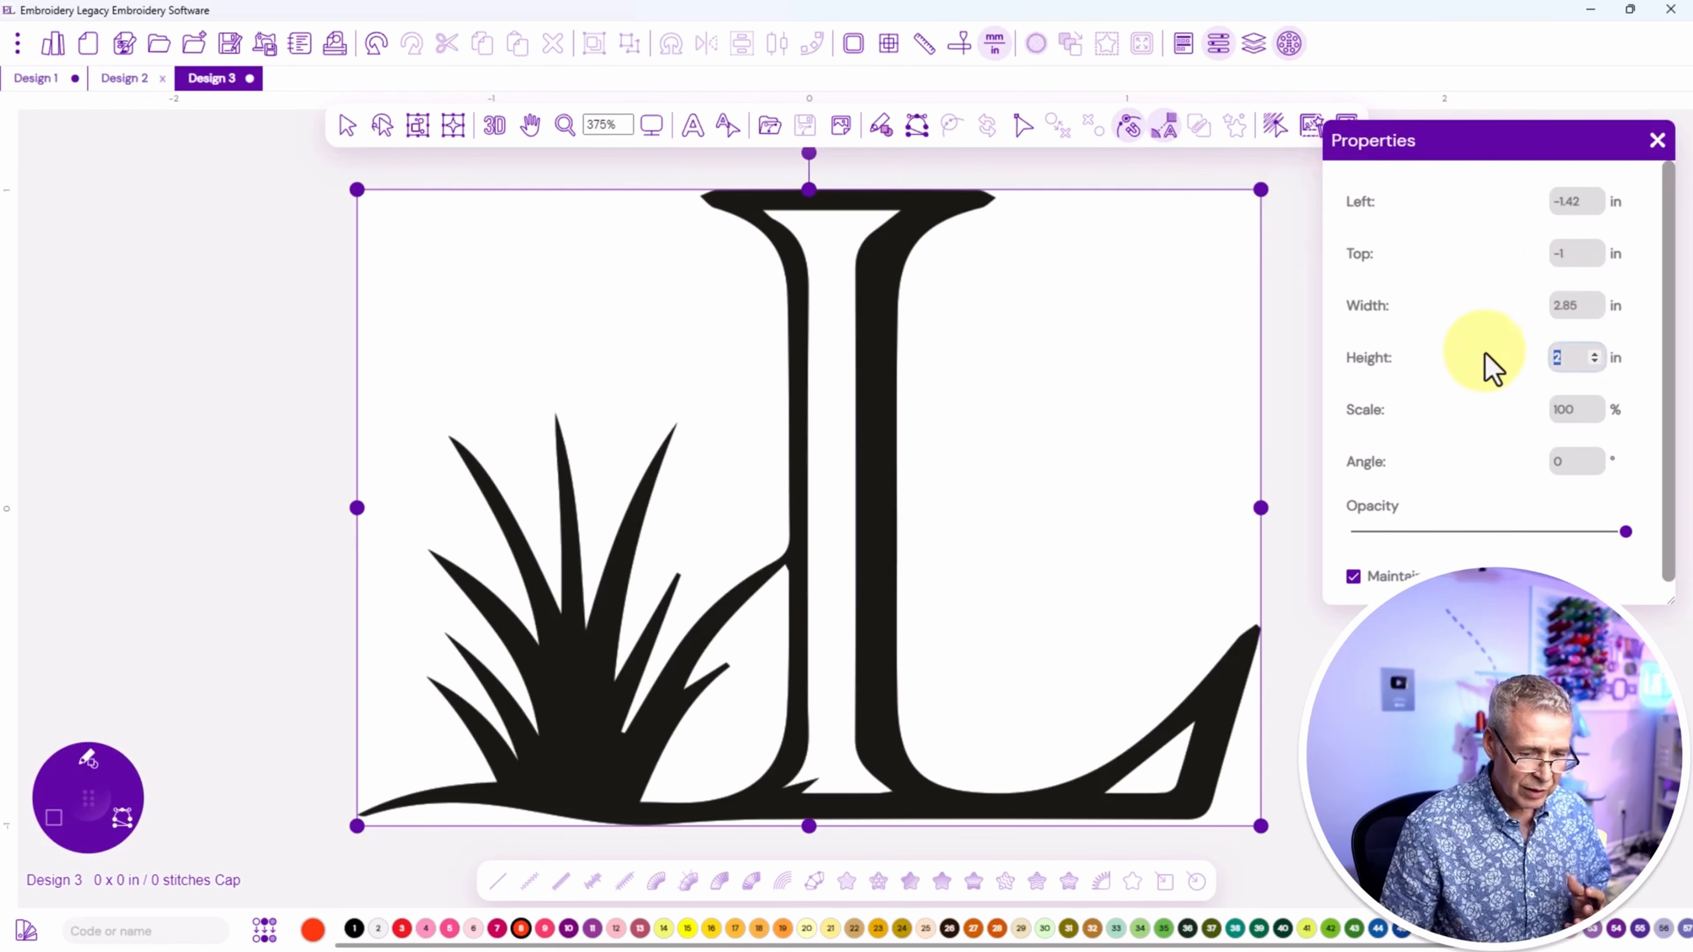
text(1.5)
key(Return)
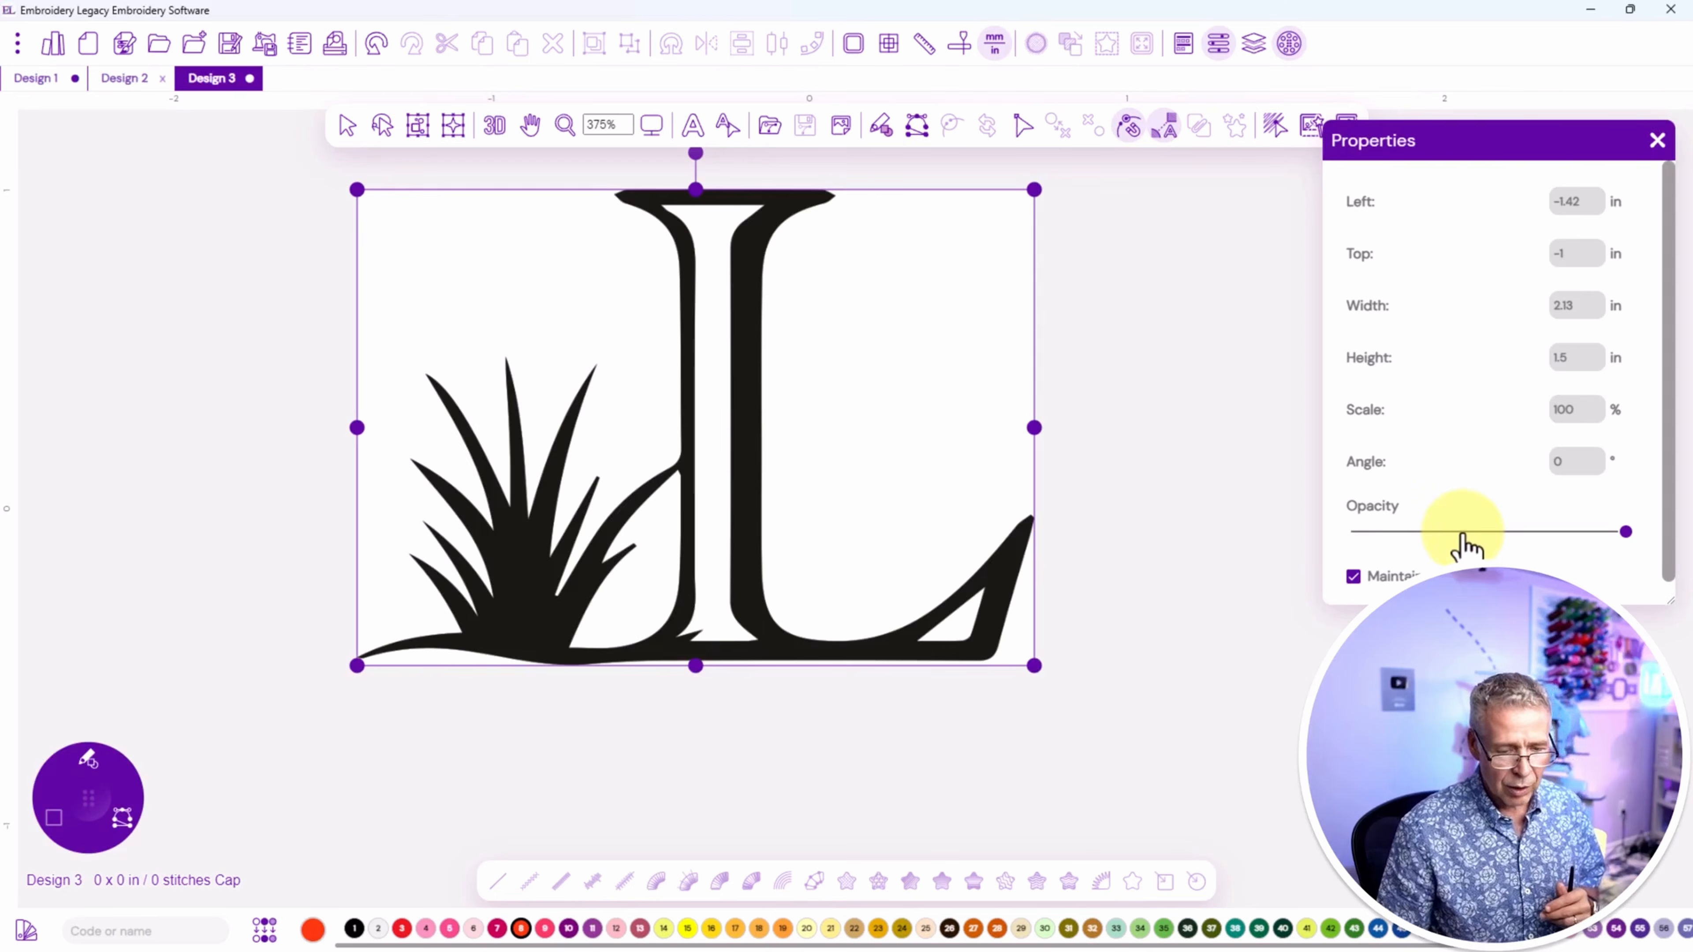
Lower the backdrop's opacity to roughly one third and deselect the image.
click(1473, 533)
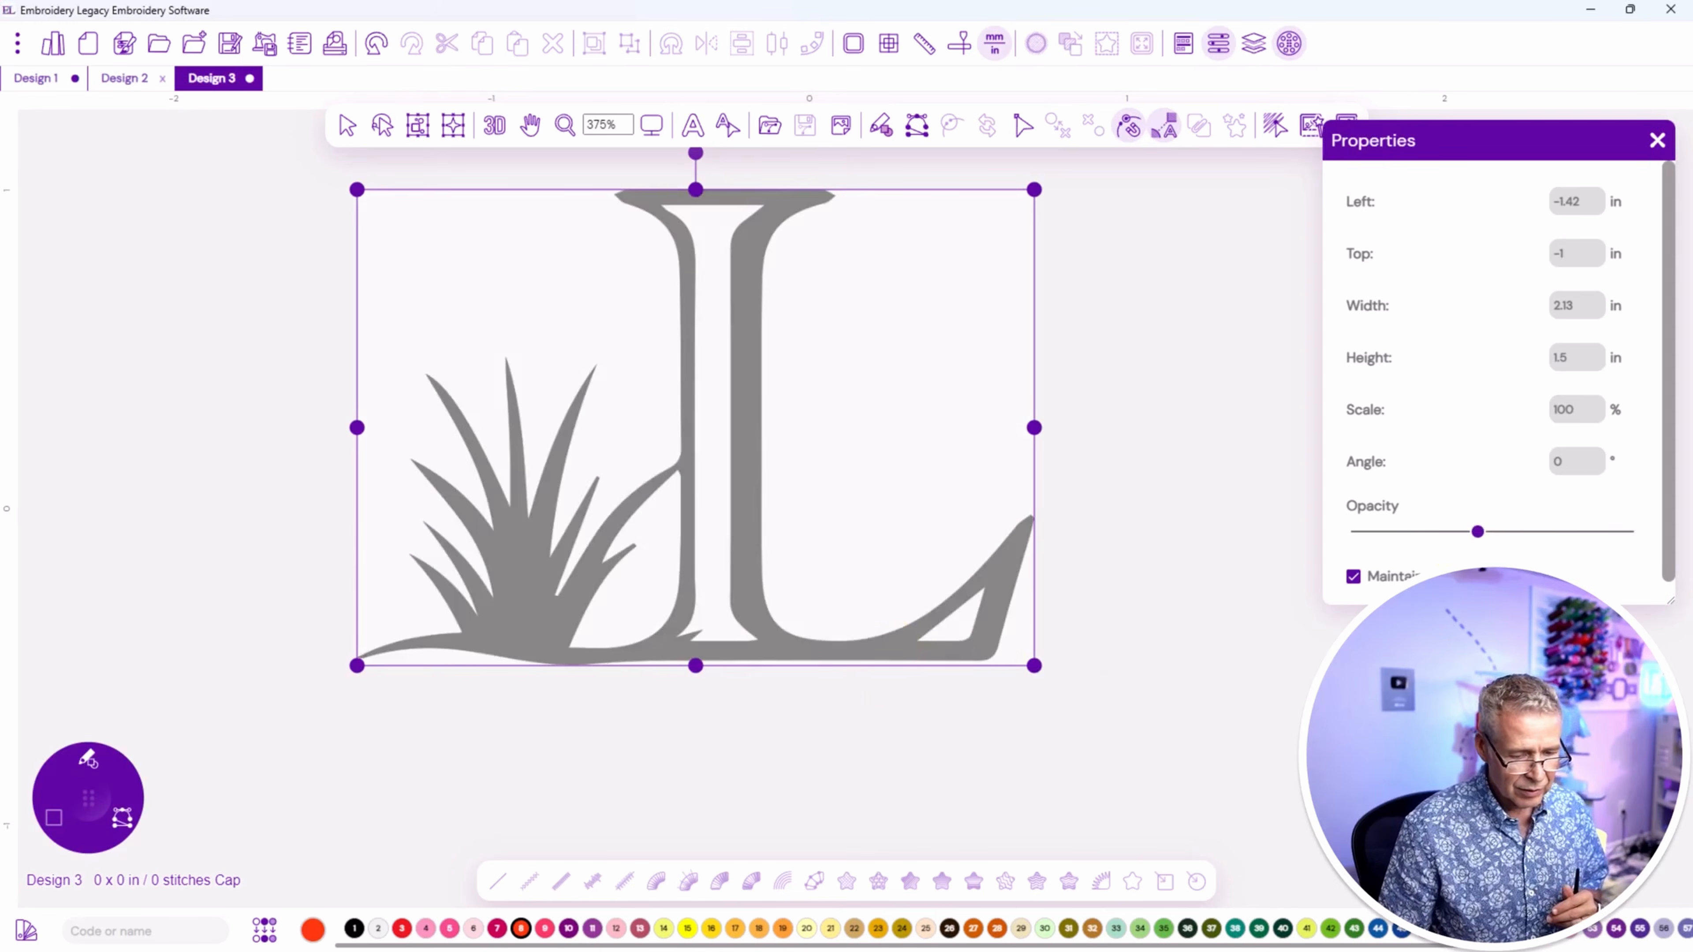
drag(793, 450, 907, 491)
scroll(842, 480, up, 3)
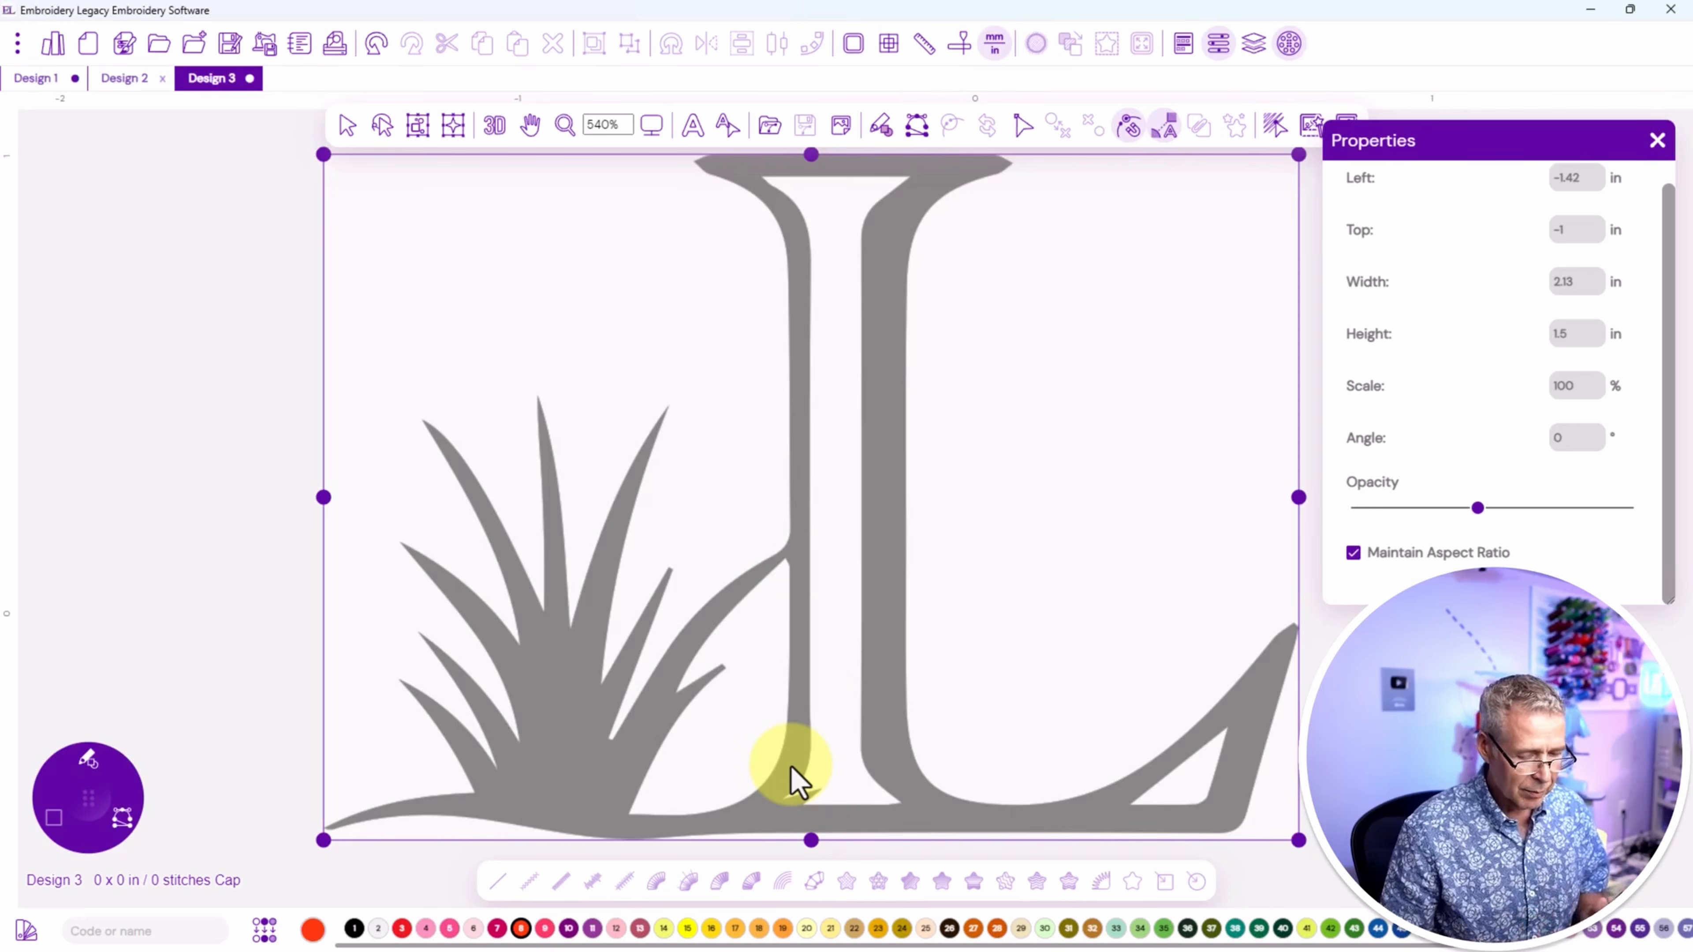
drag(1478, 508, 1448, 509)
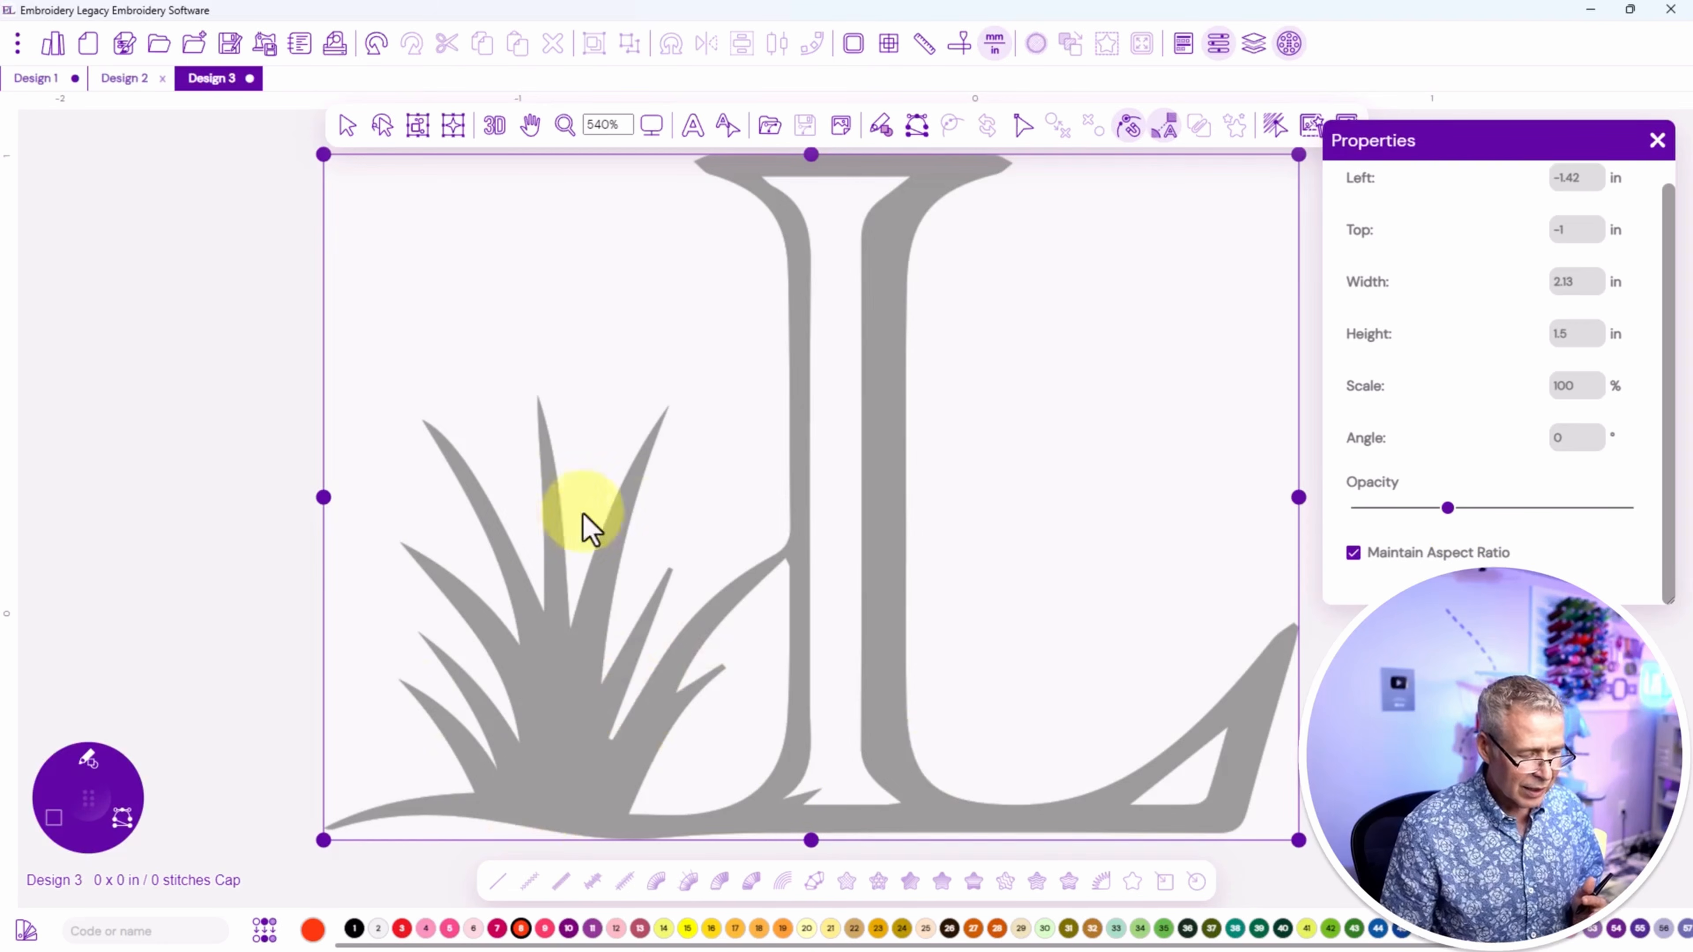
click(143, 590)
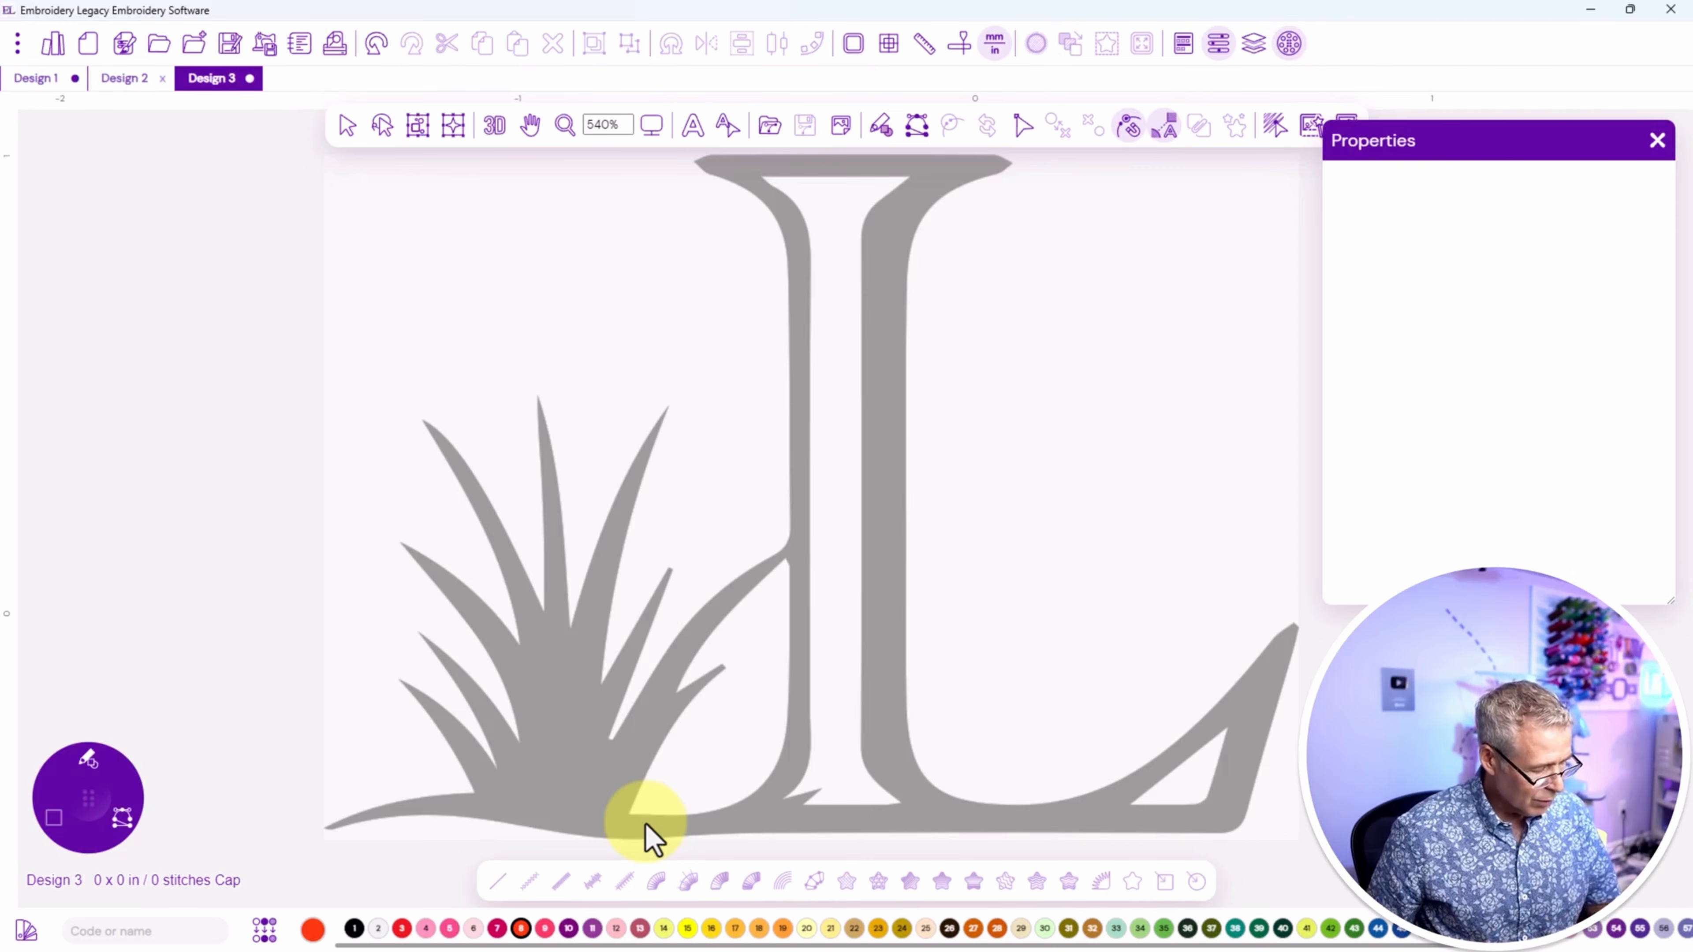
Activate the line-drawing tool and move the tool wheel up, clear of the design's status text.
click(105, 767)
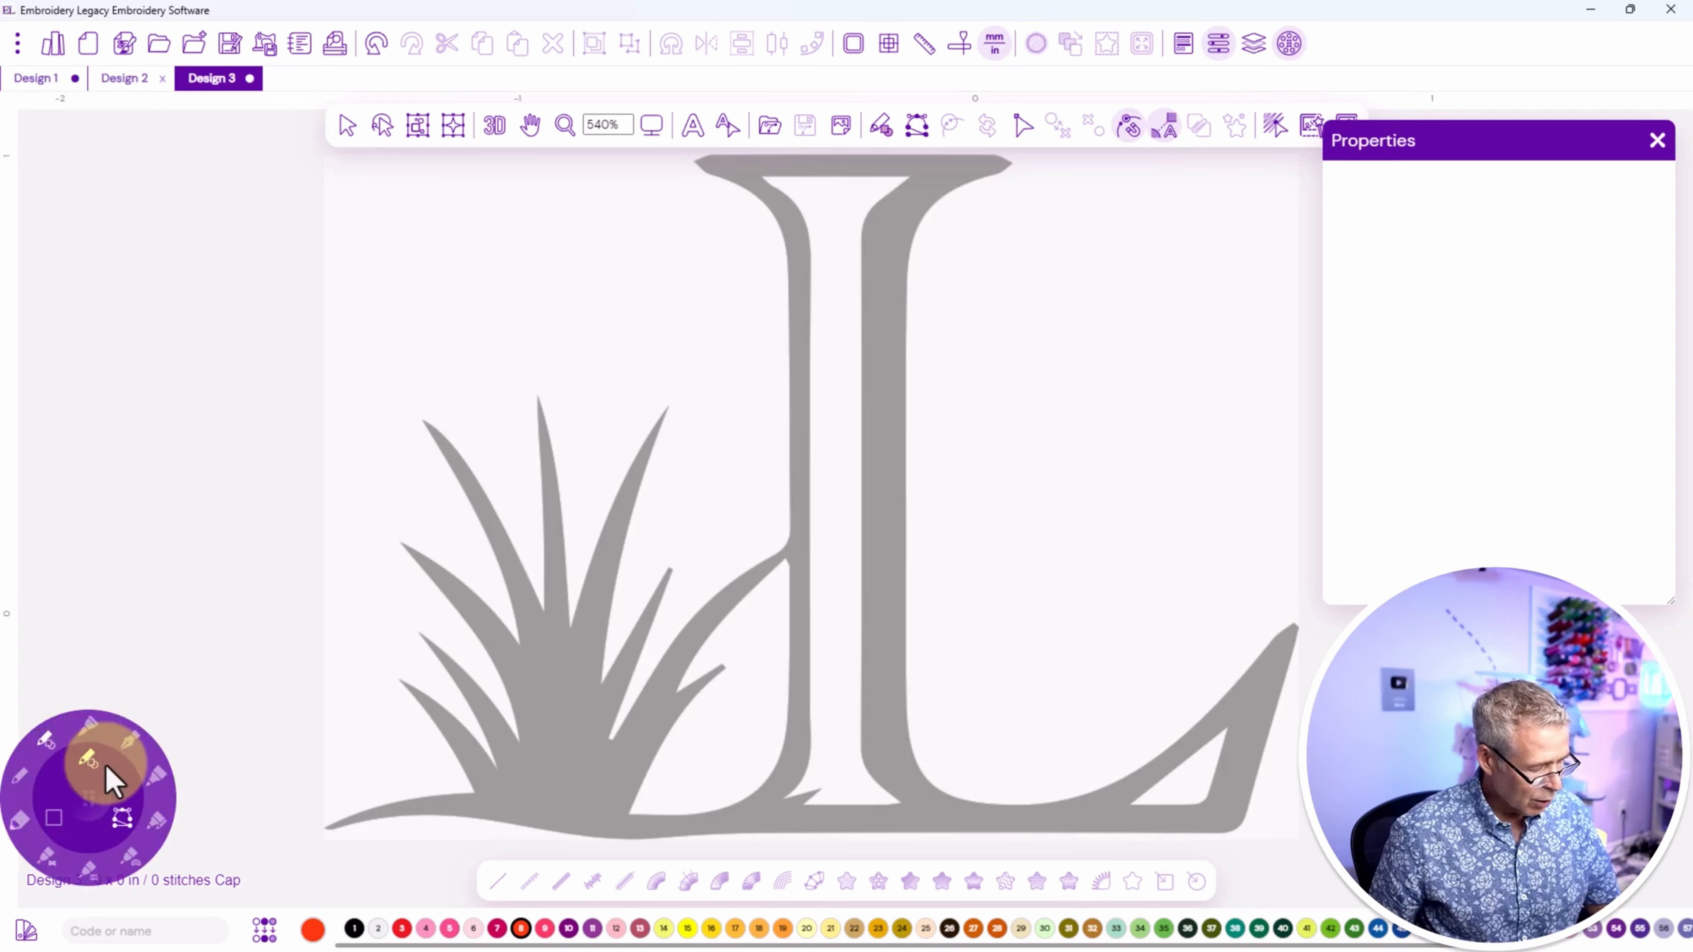
click(46, 743)
drag(118, 748, 131, 710)
click(133, 676)
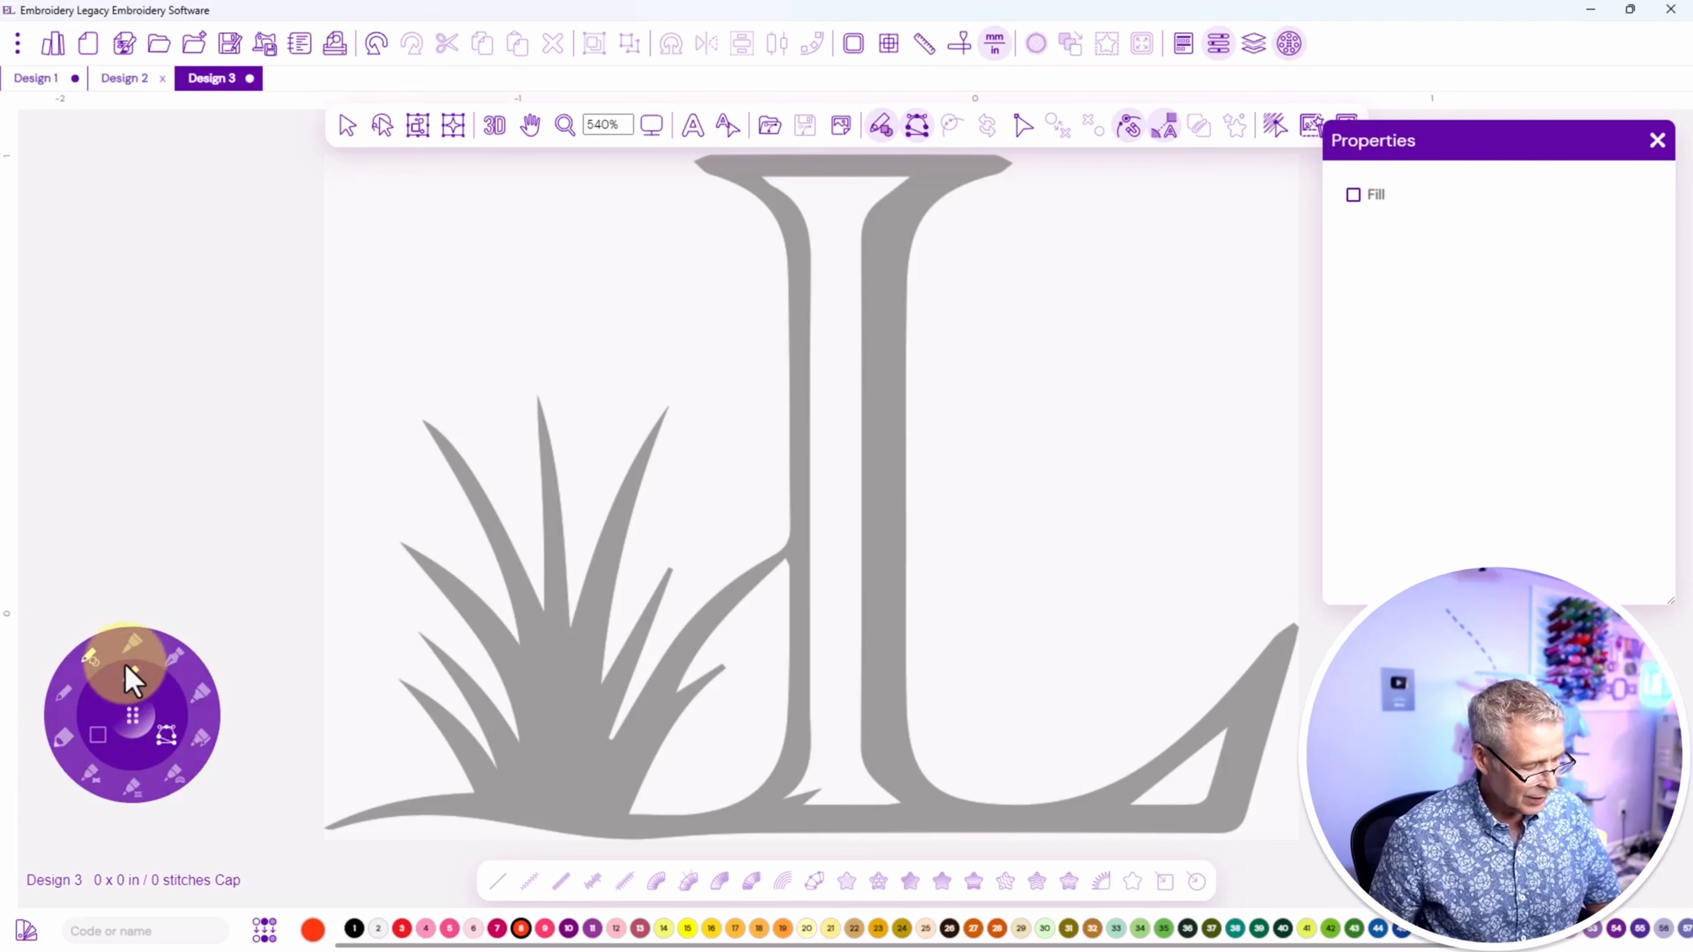
click(99, 665)
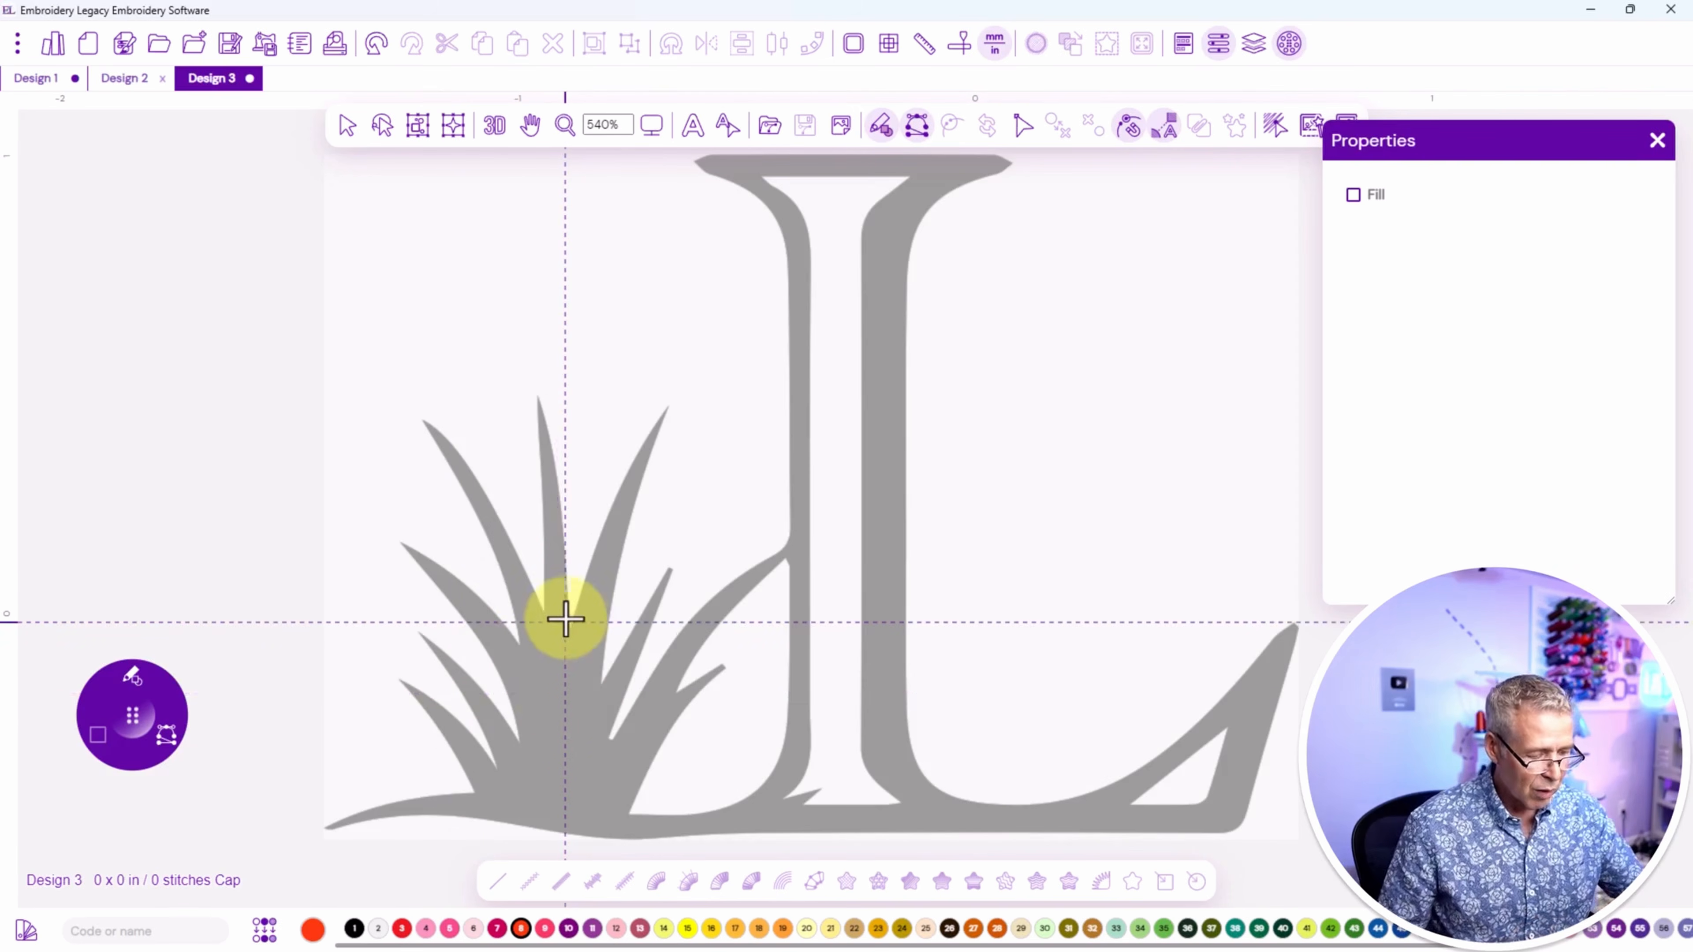
Draw a line about 0.32 in tall from between the centre and right tall grass blades, slanting down-left into the clump.
click(580, 596)
click(567, 641)
click(550, 697)
click(539, 741)
right_click(539, 740)
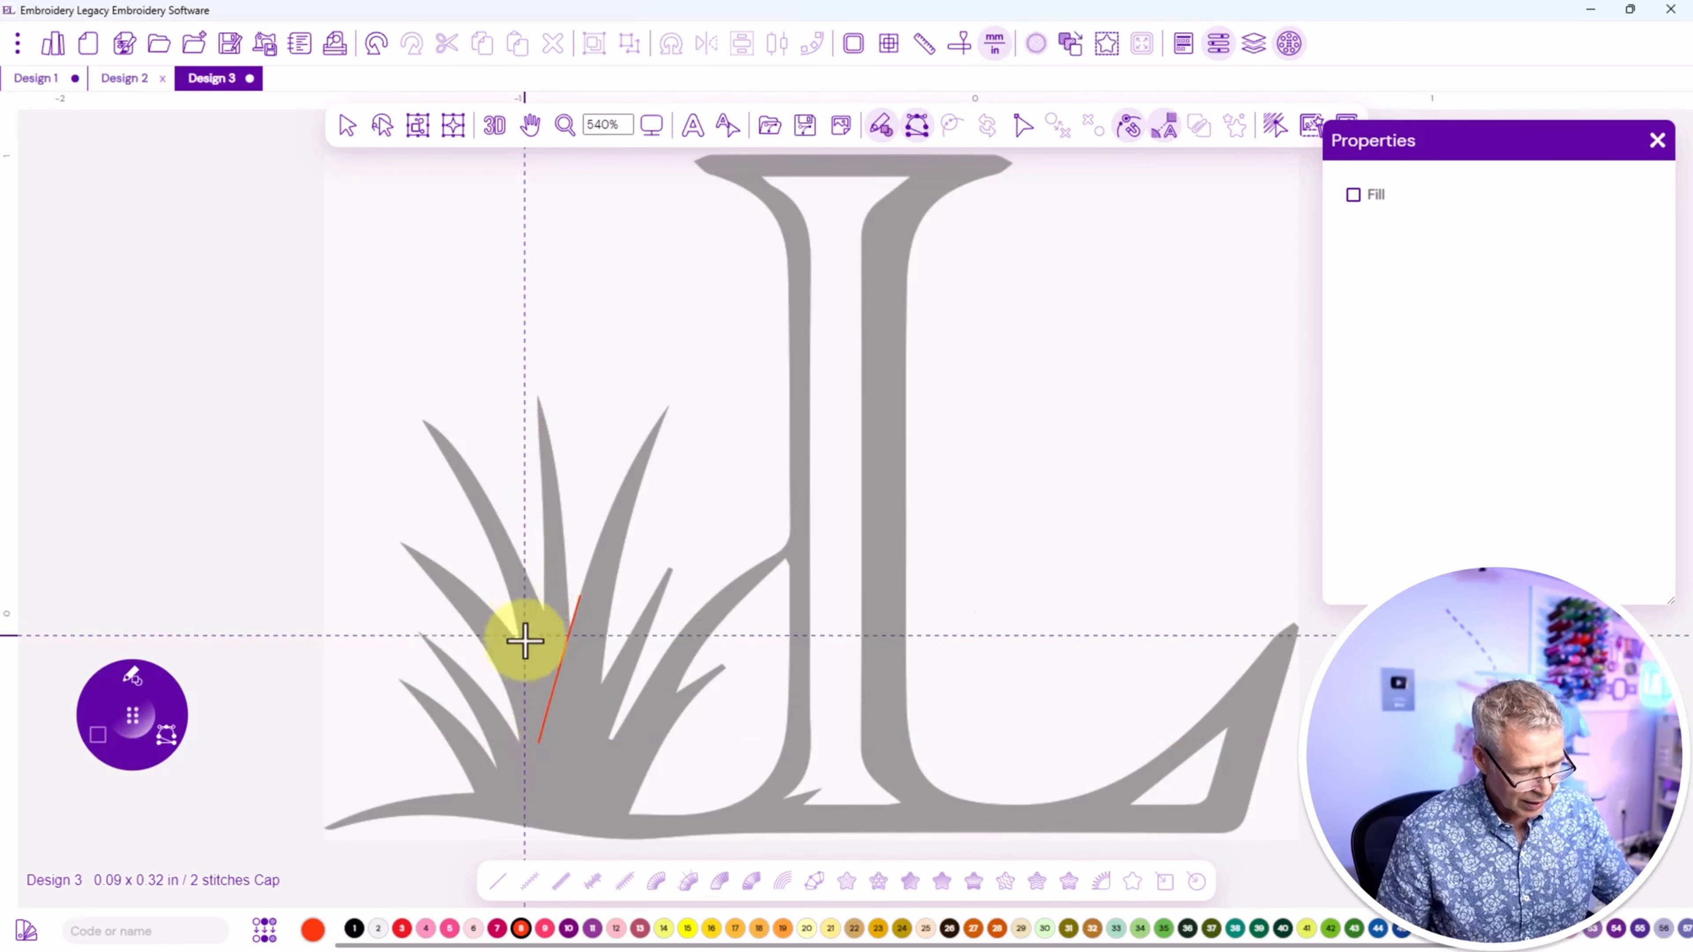
Draw a short line from the notch between the left tall blade and the centre blade, slanting down-right across the first line.
click(543, 611)
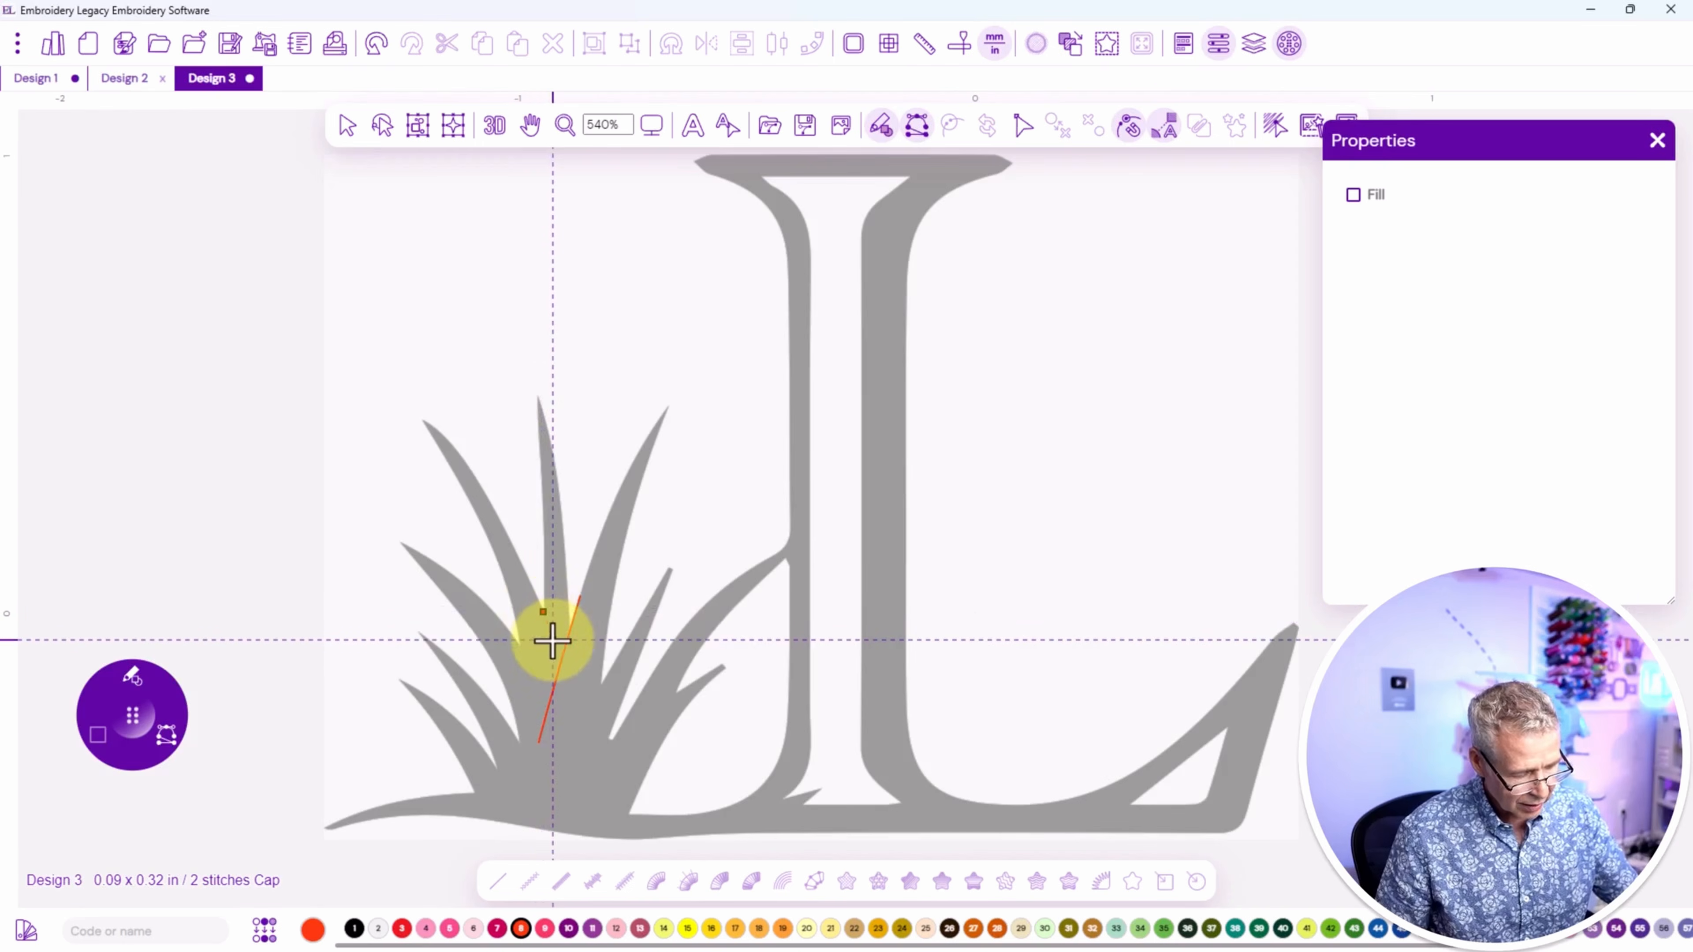
click(552, 636)
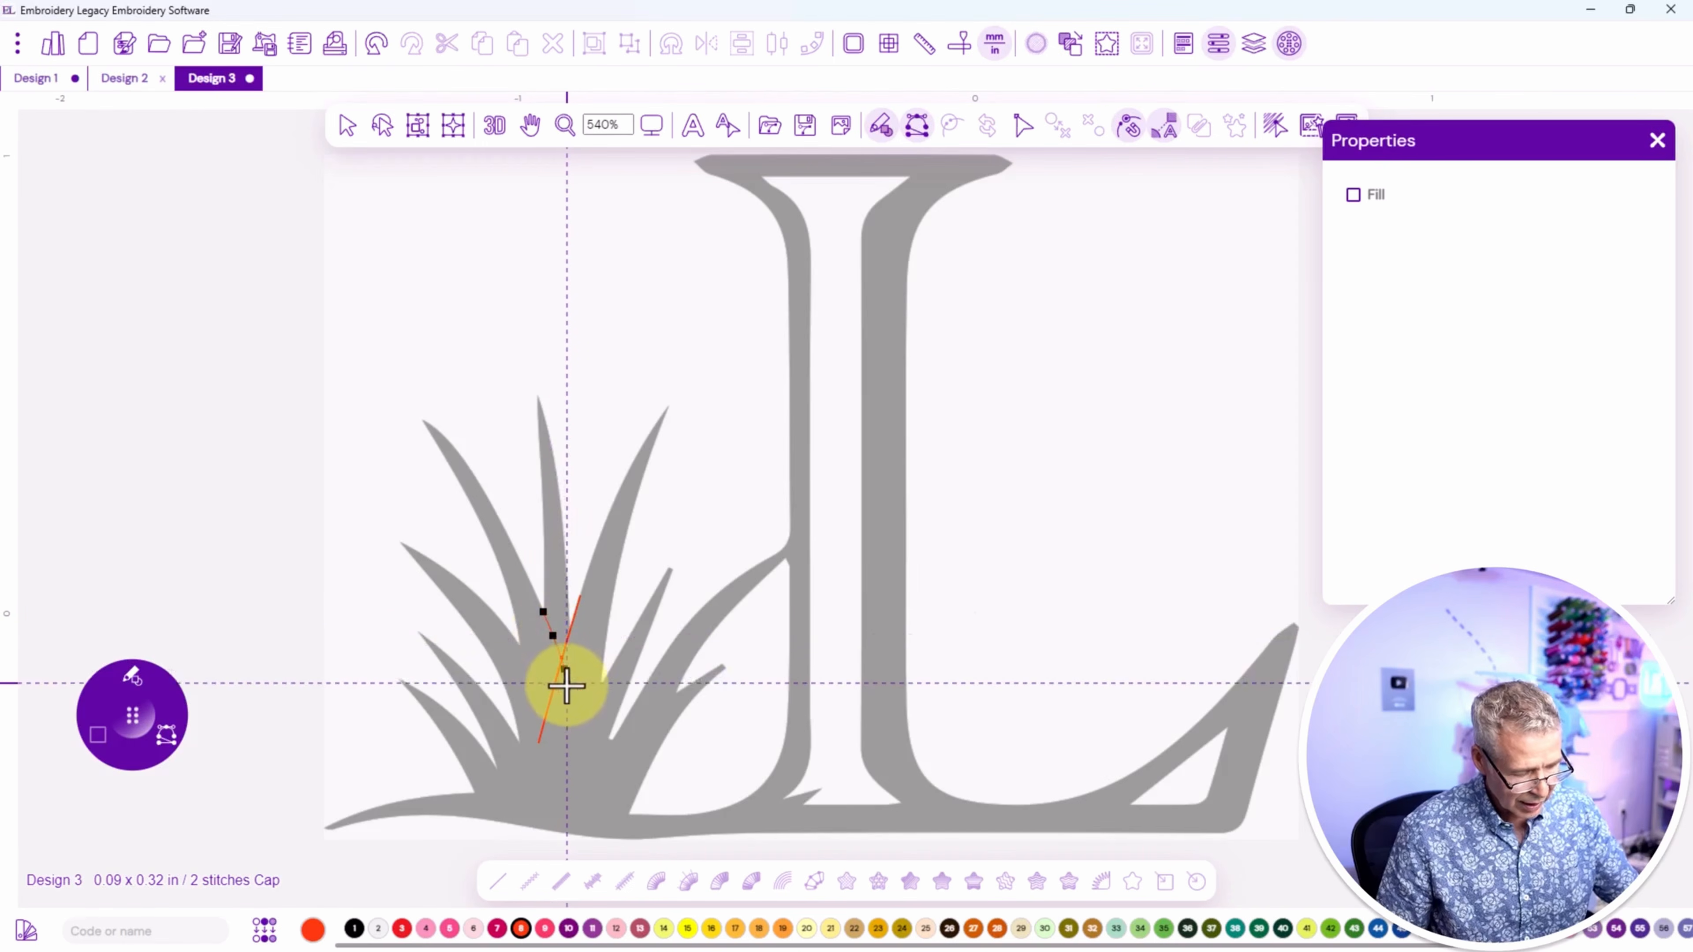
click(573, 704)
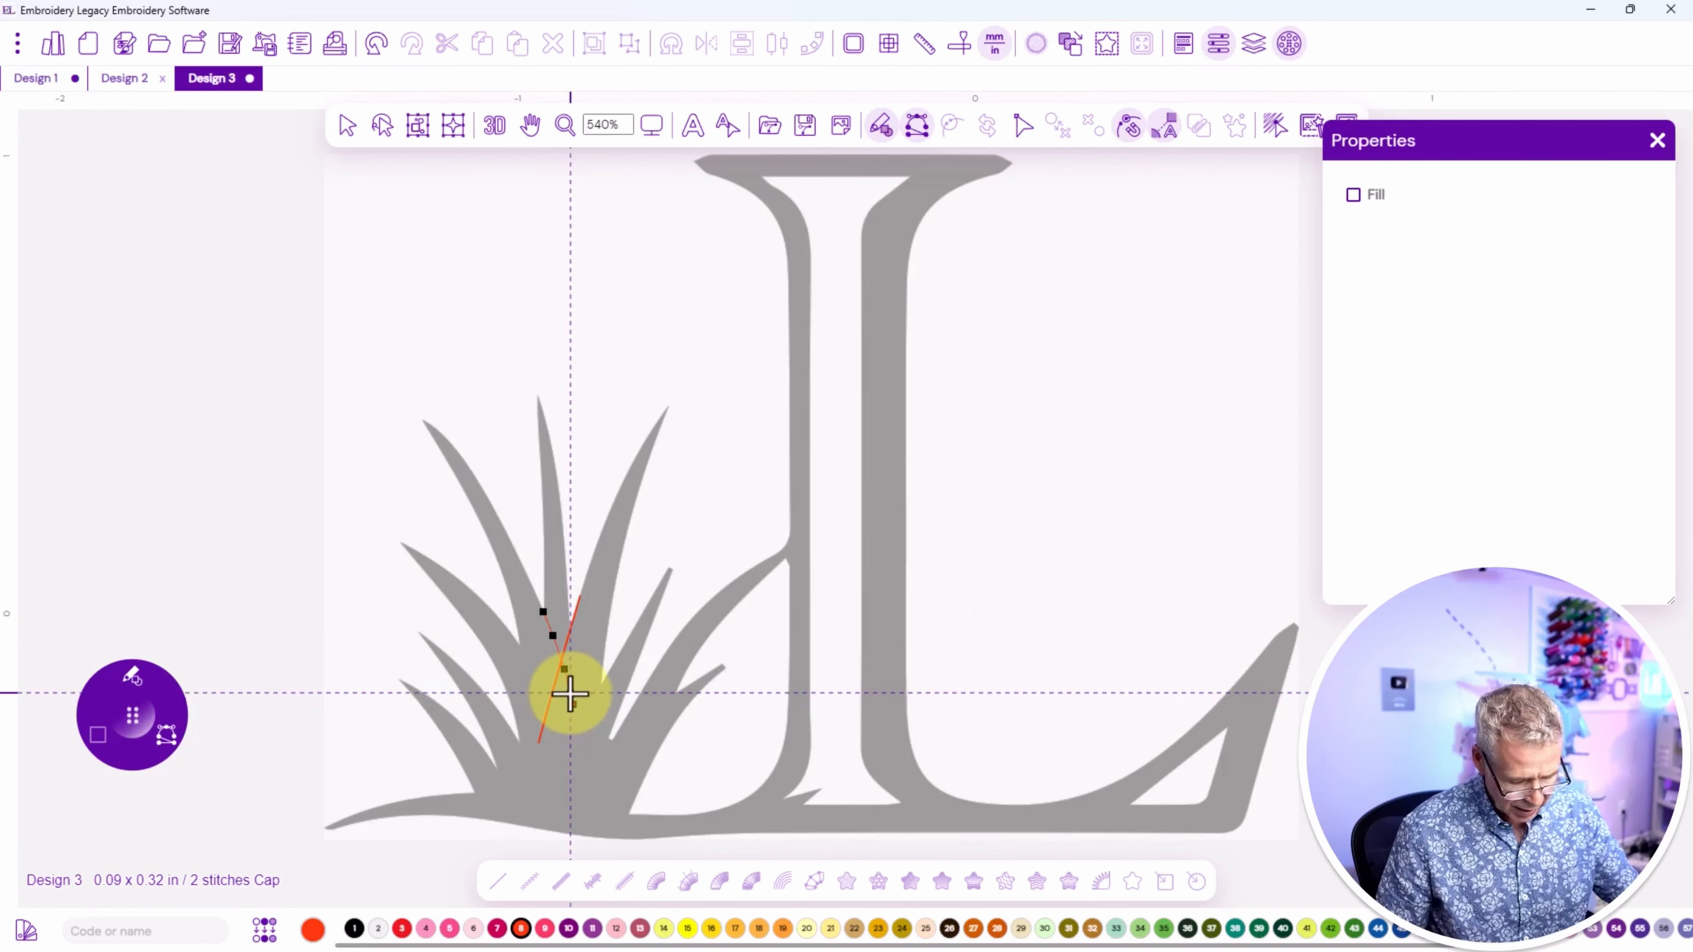
right_click(571, 696)
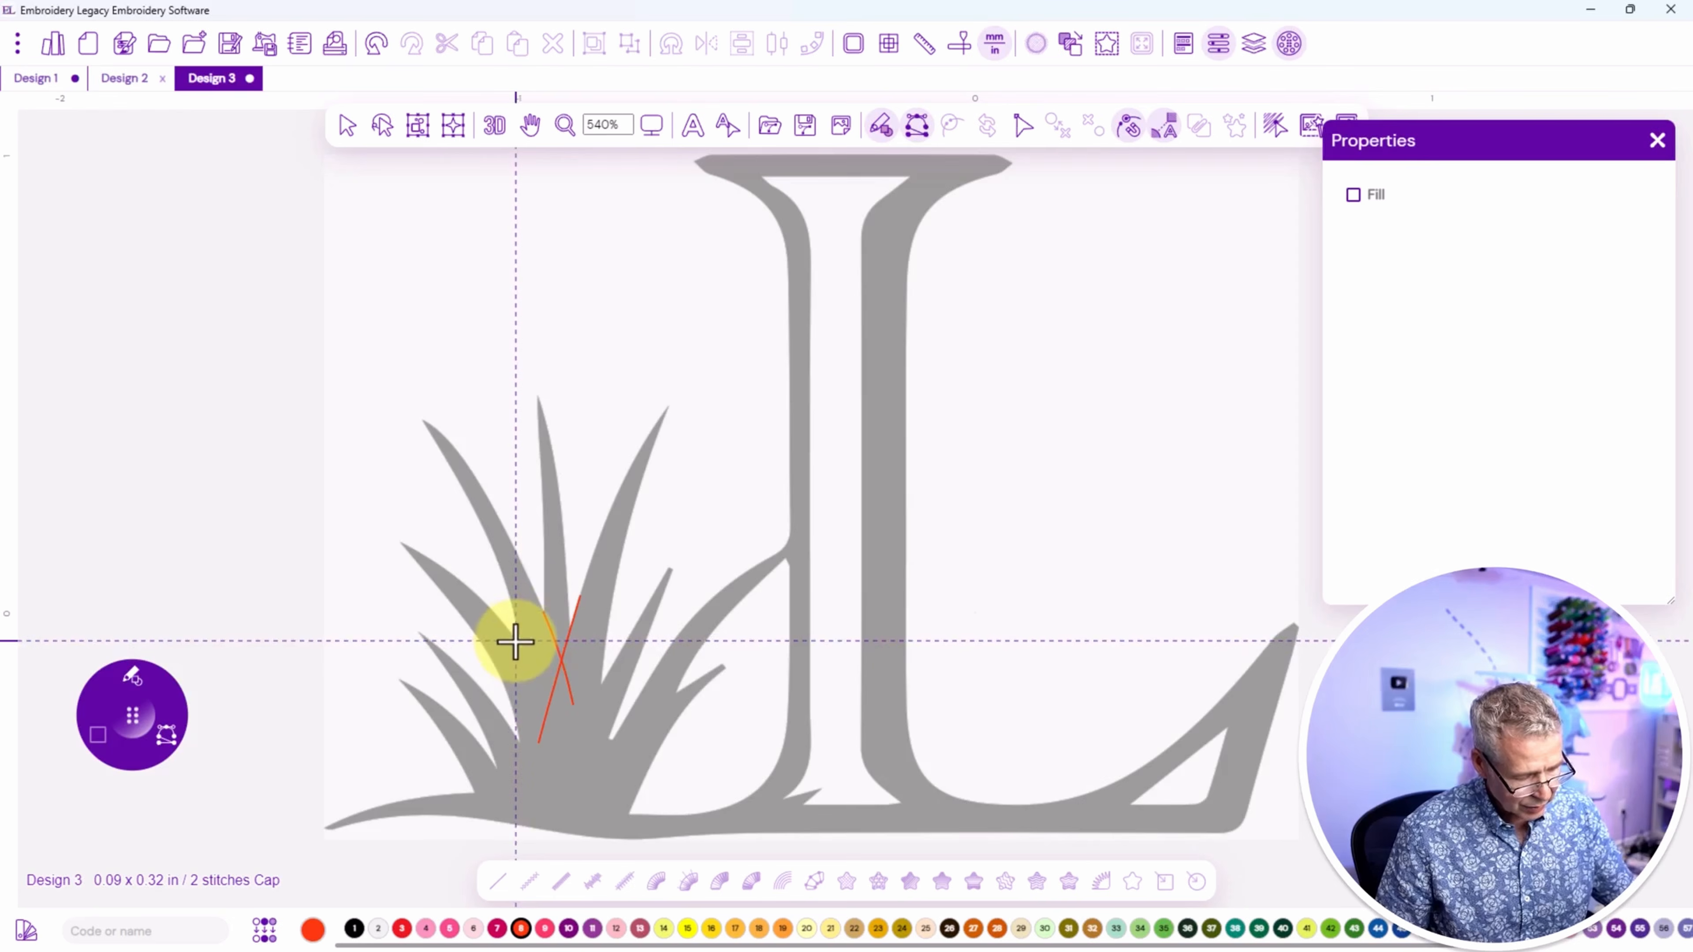
Draw two lines from the left tall blade's lower-left edge, one slanting down-right into the clump and one steeper to the first line's lower end.
click(530, 664)
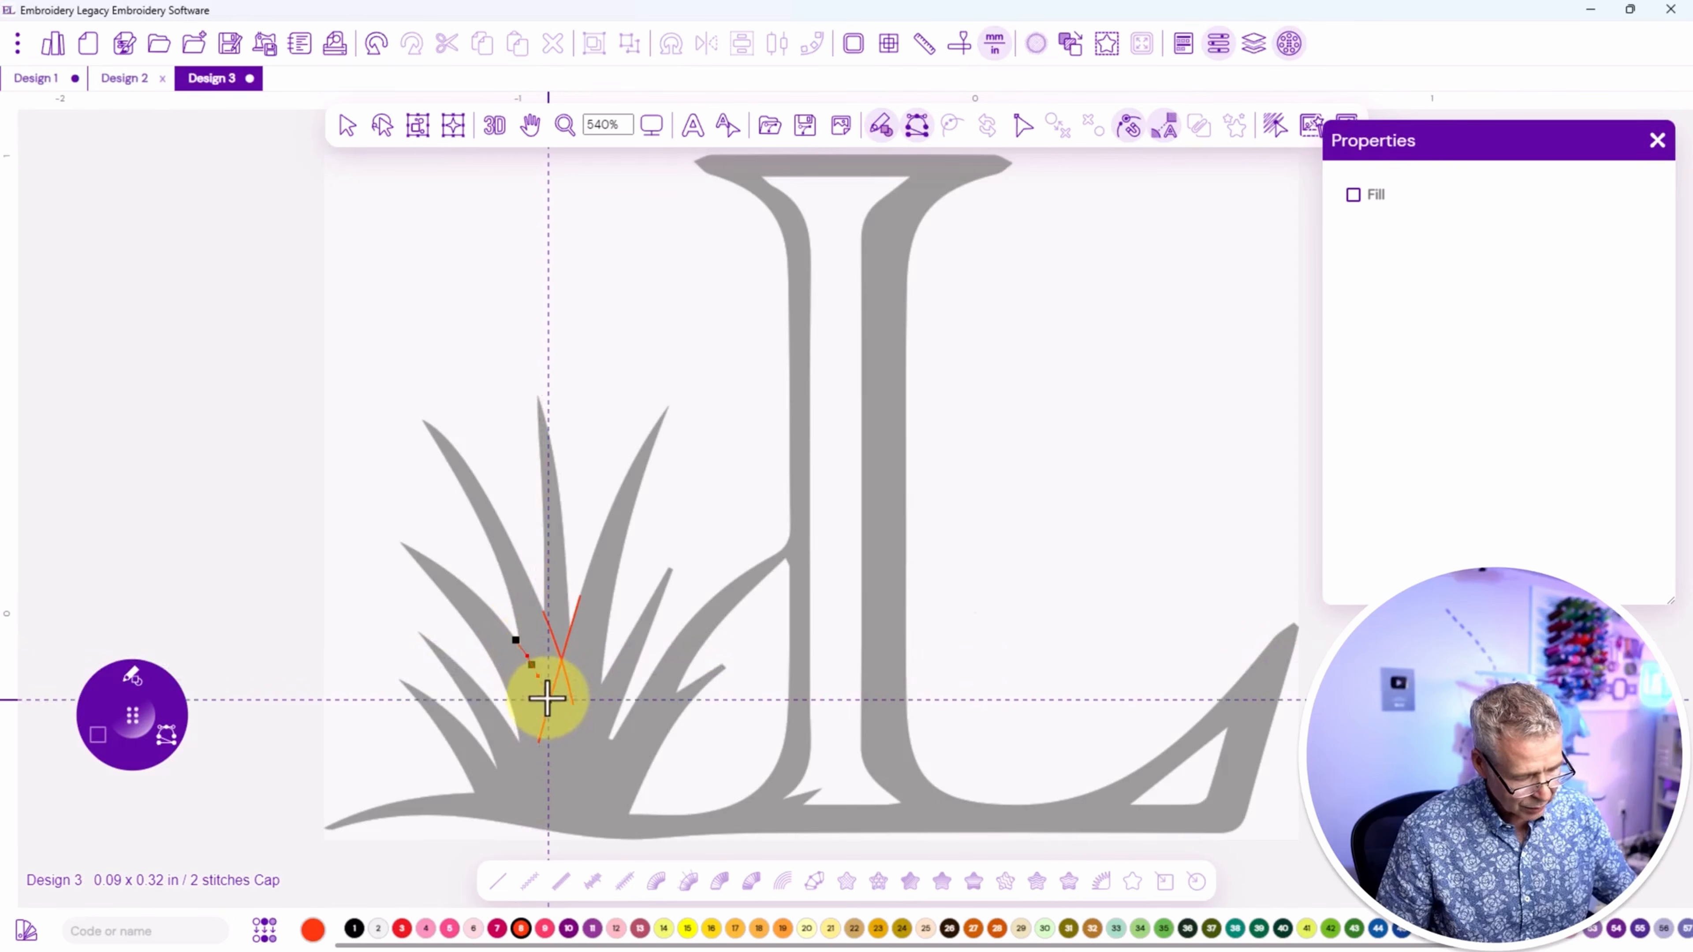
click(548, 698)
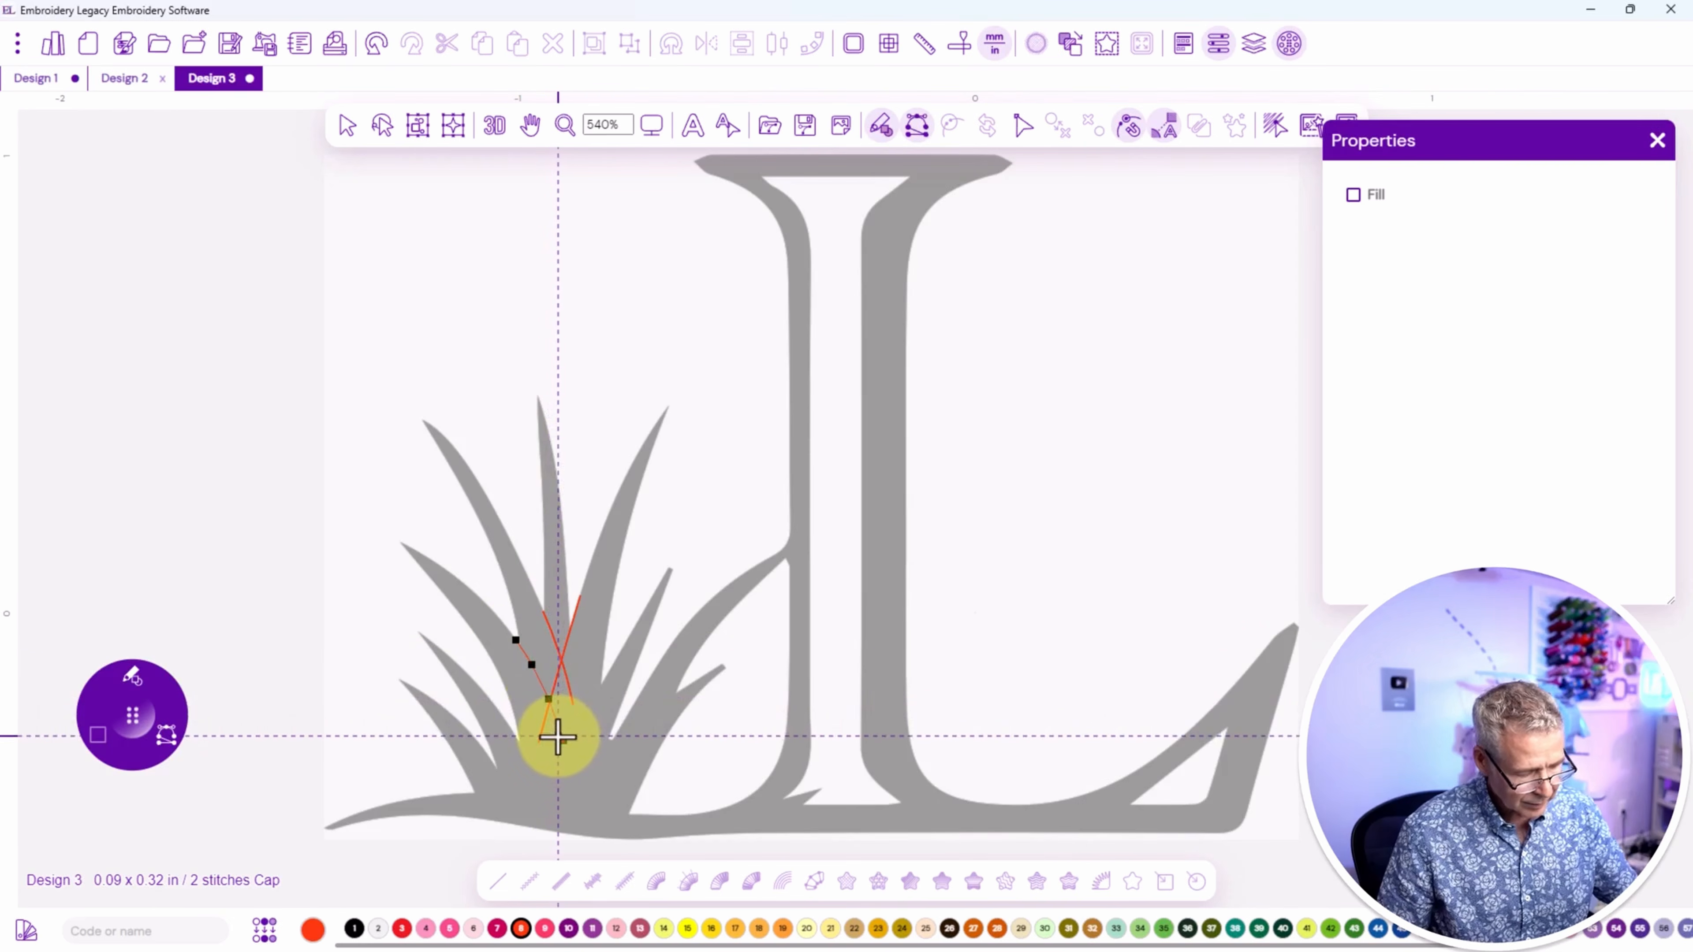
right_click(555, 728)
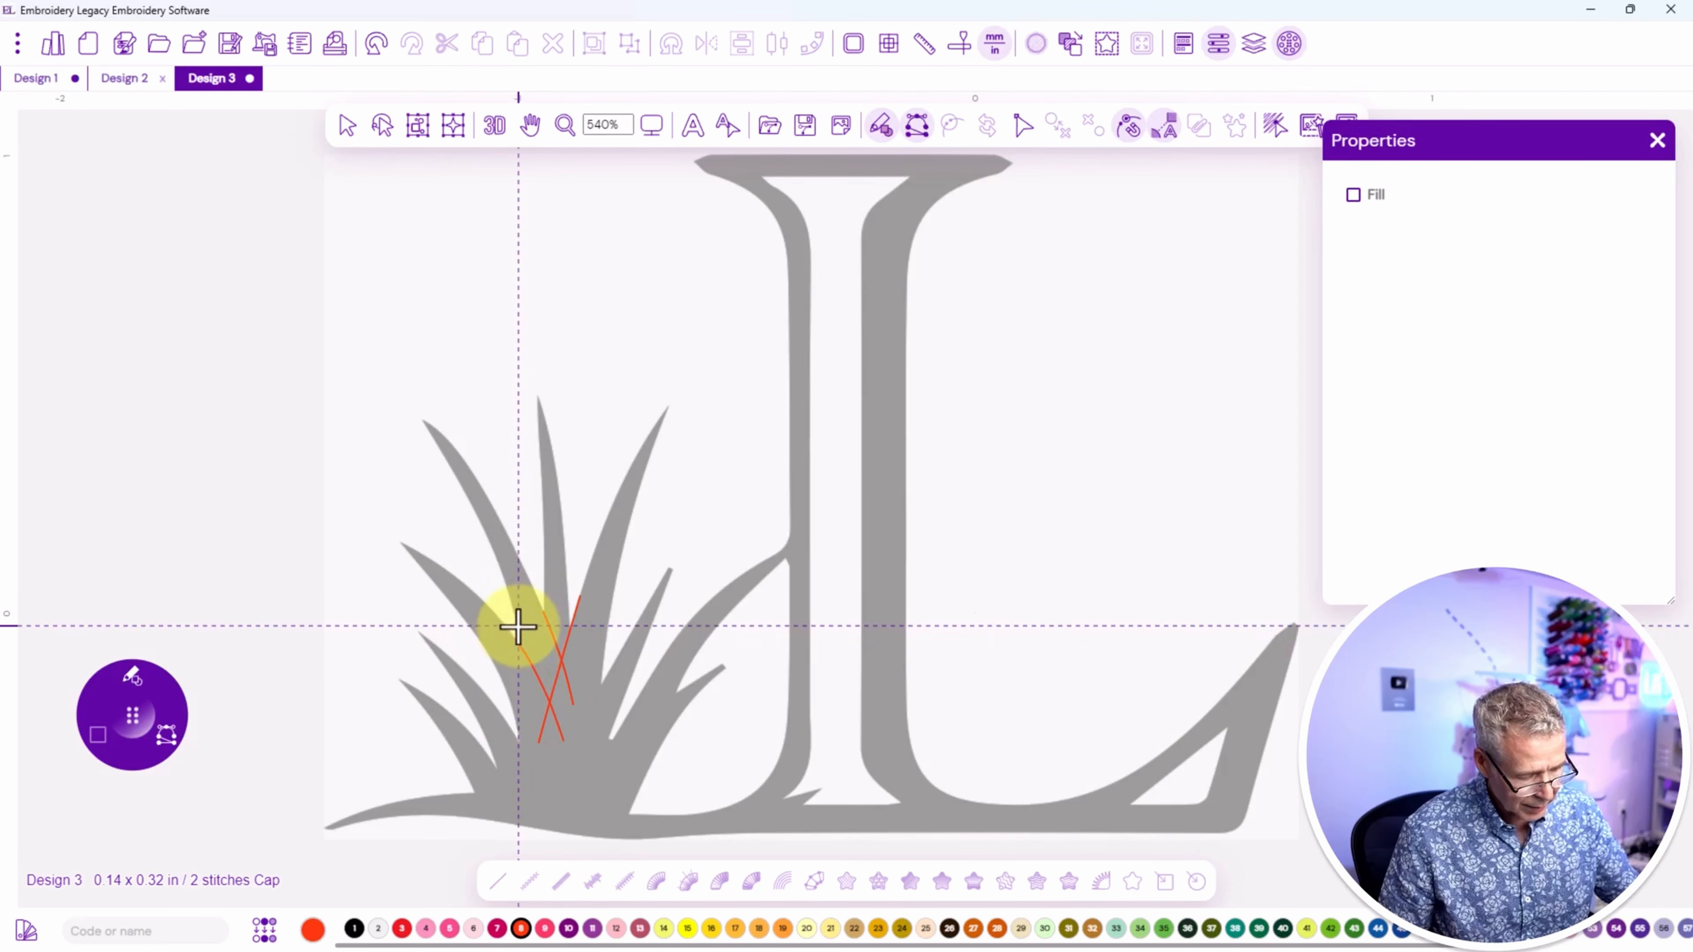
click(525, 664)
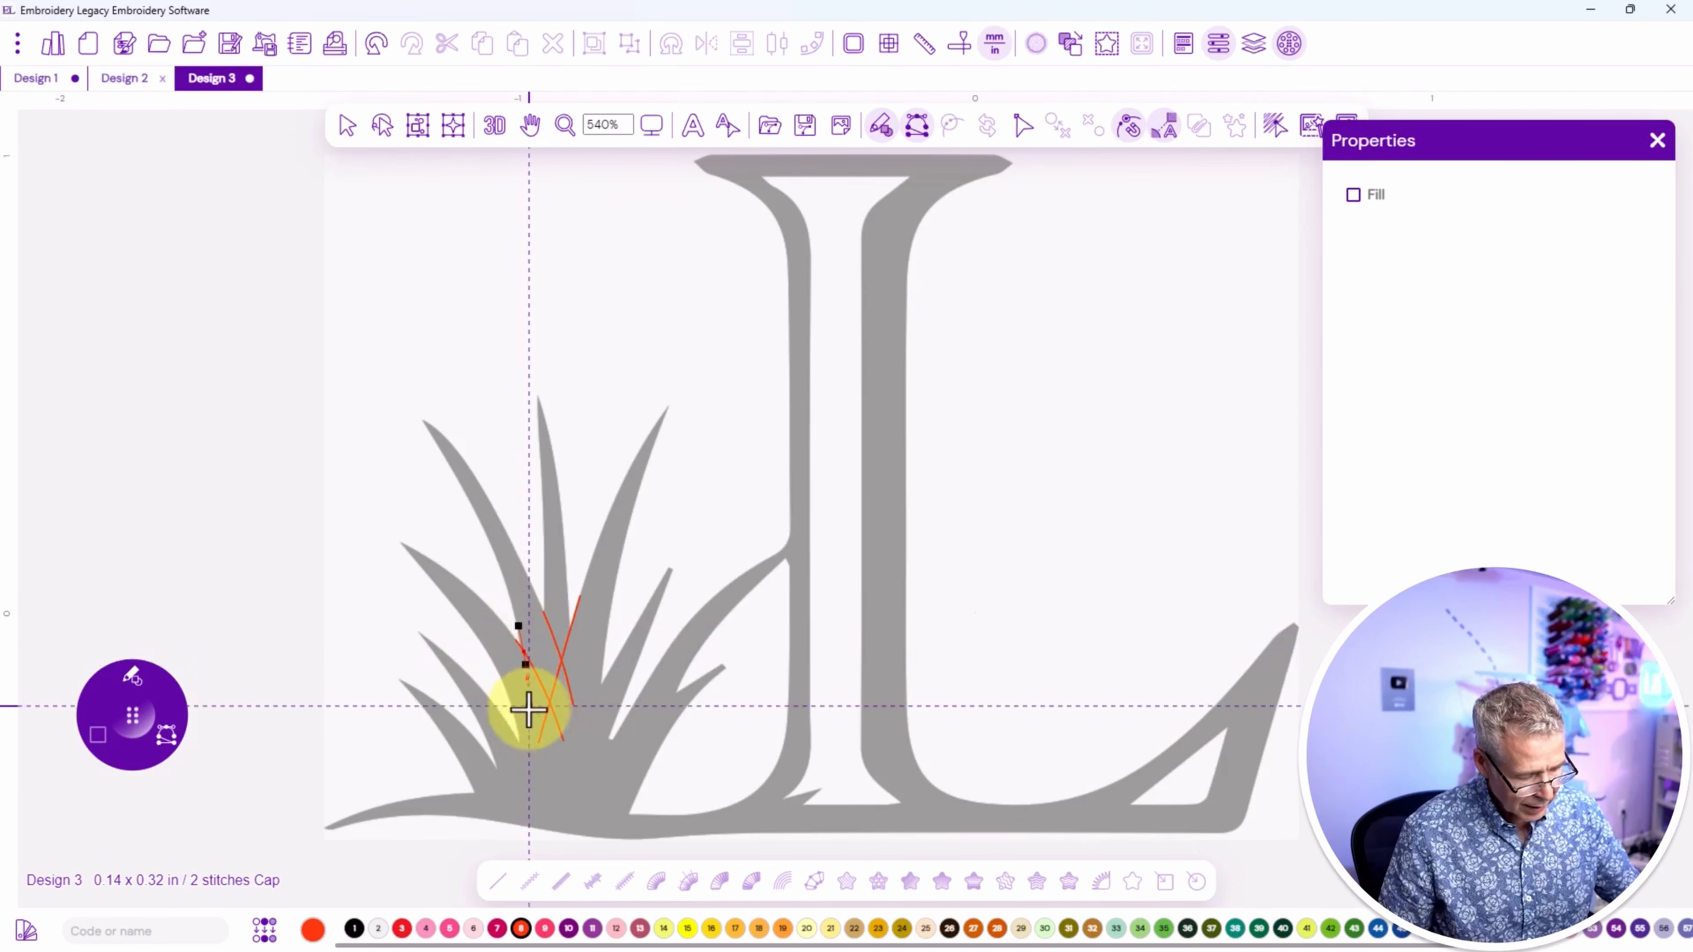
click(539, 743)
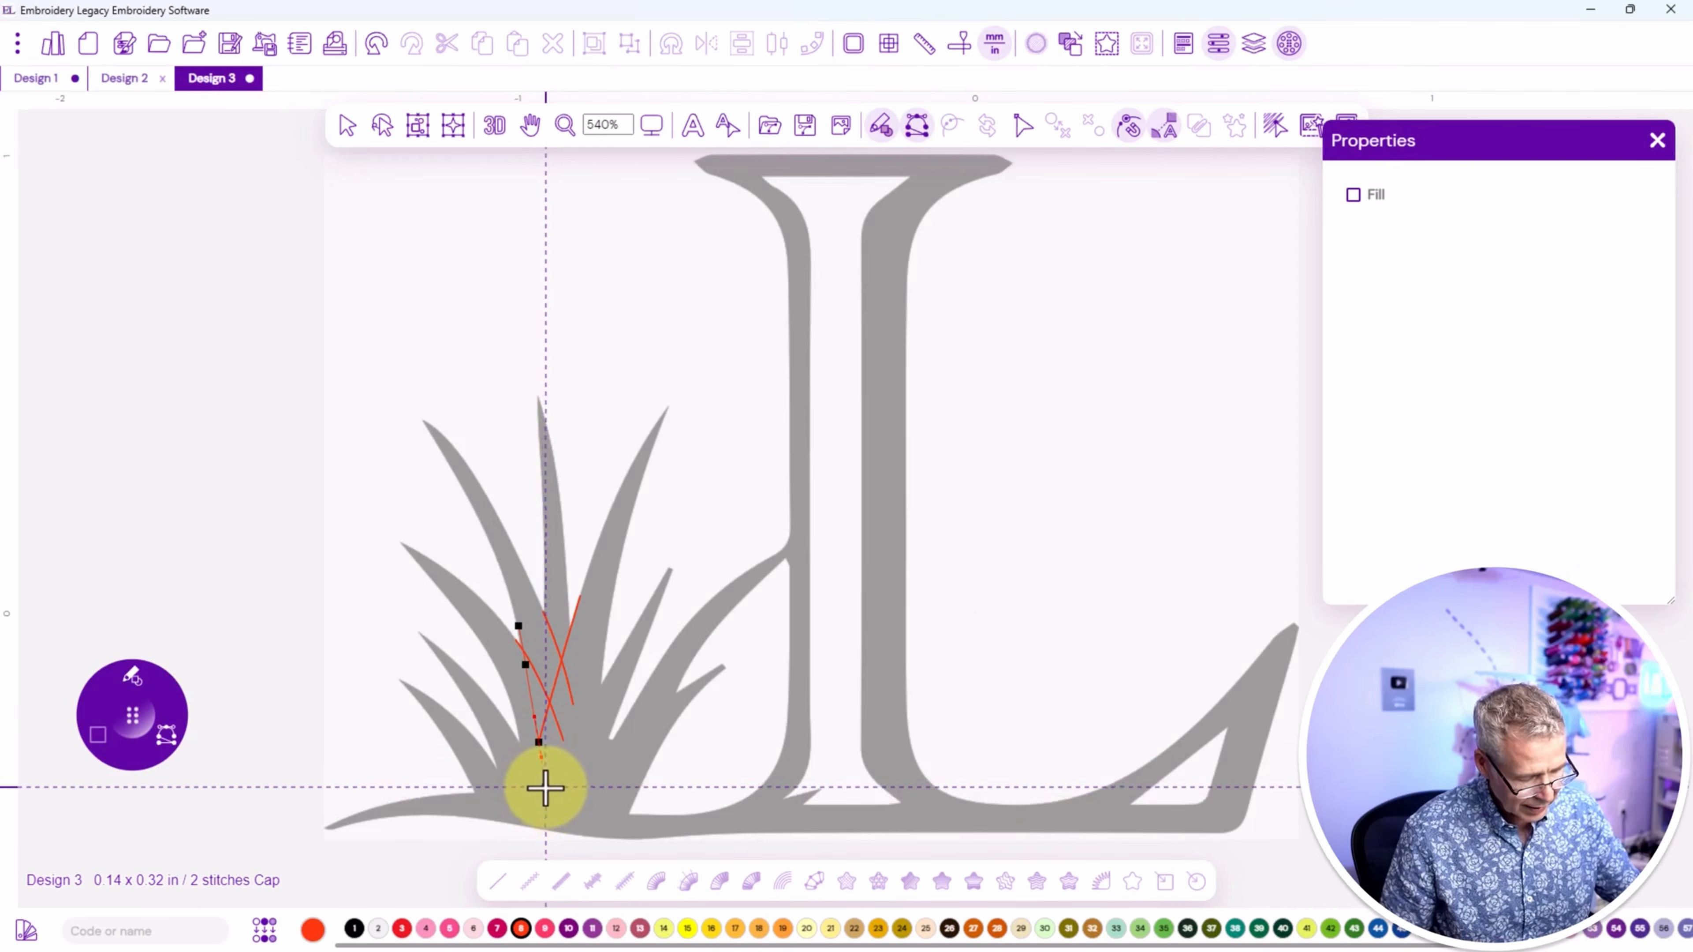
right_click(545, 785)
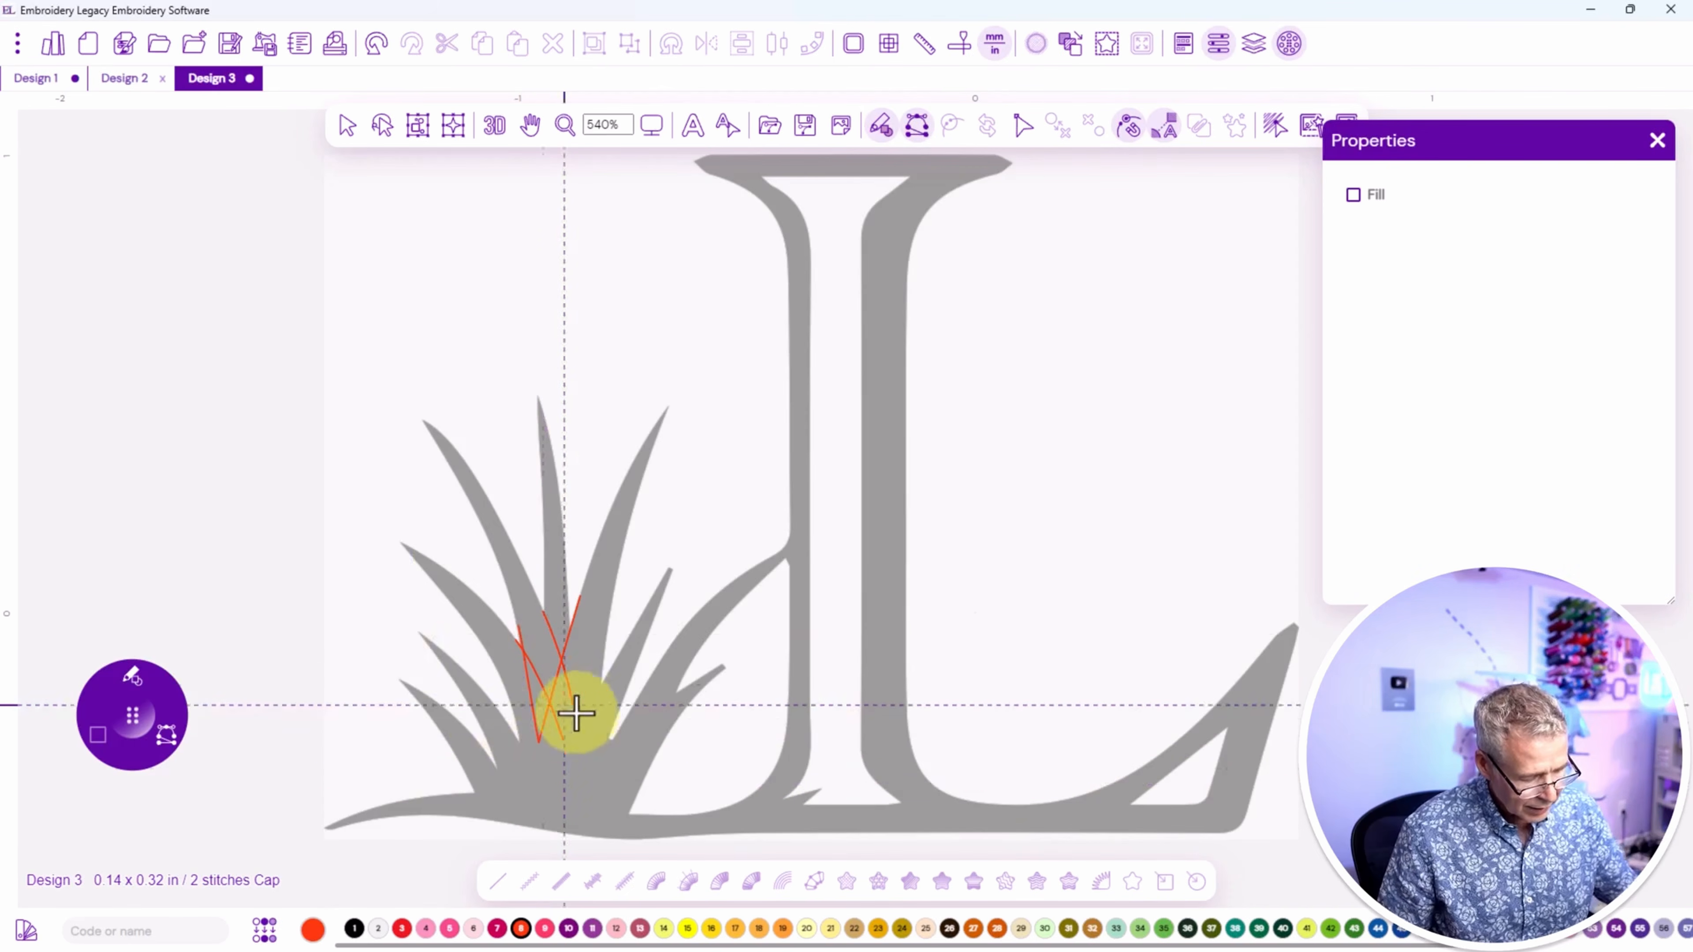
Draw a line from the notch between the right tall blade and the short blade beside it, slanting down-left to the clump's base.
click(606, 679)
click(582, 722)
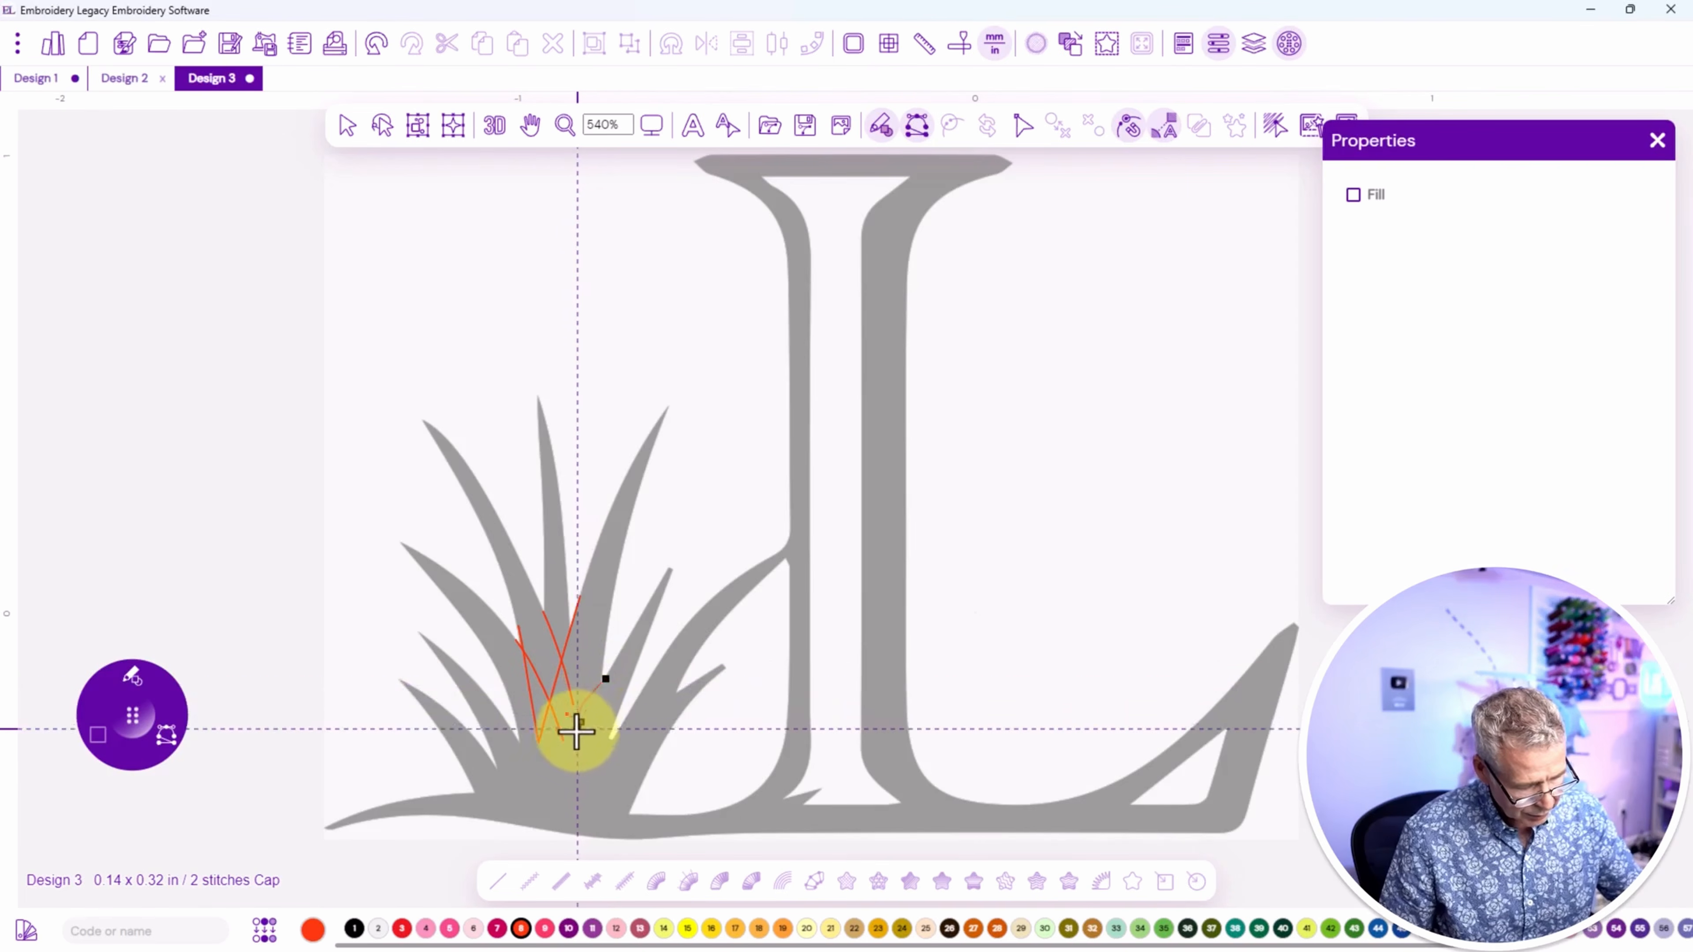
click(549, 777)
click(532, 805)
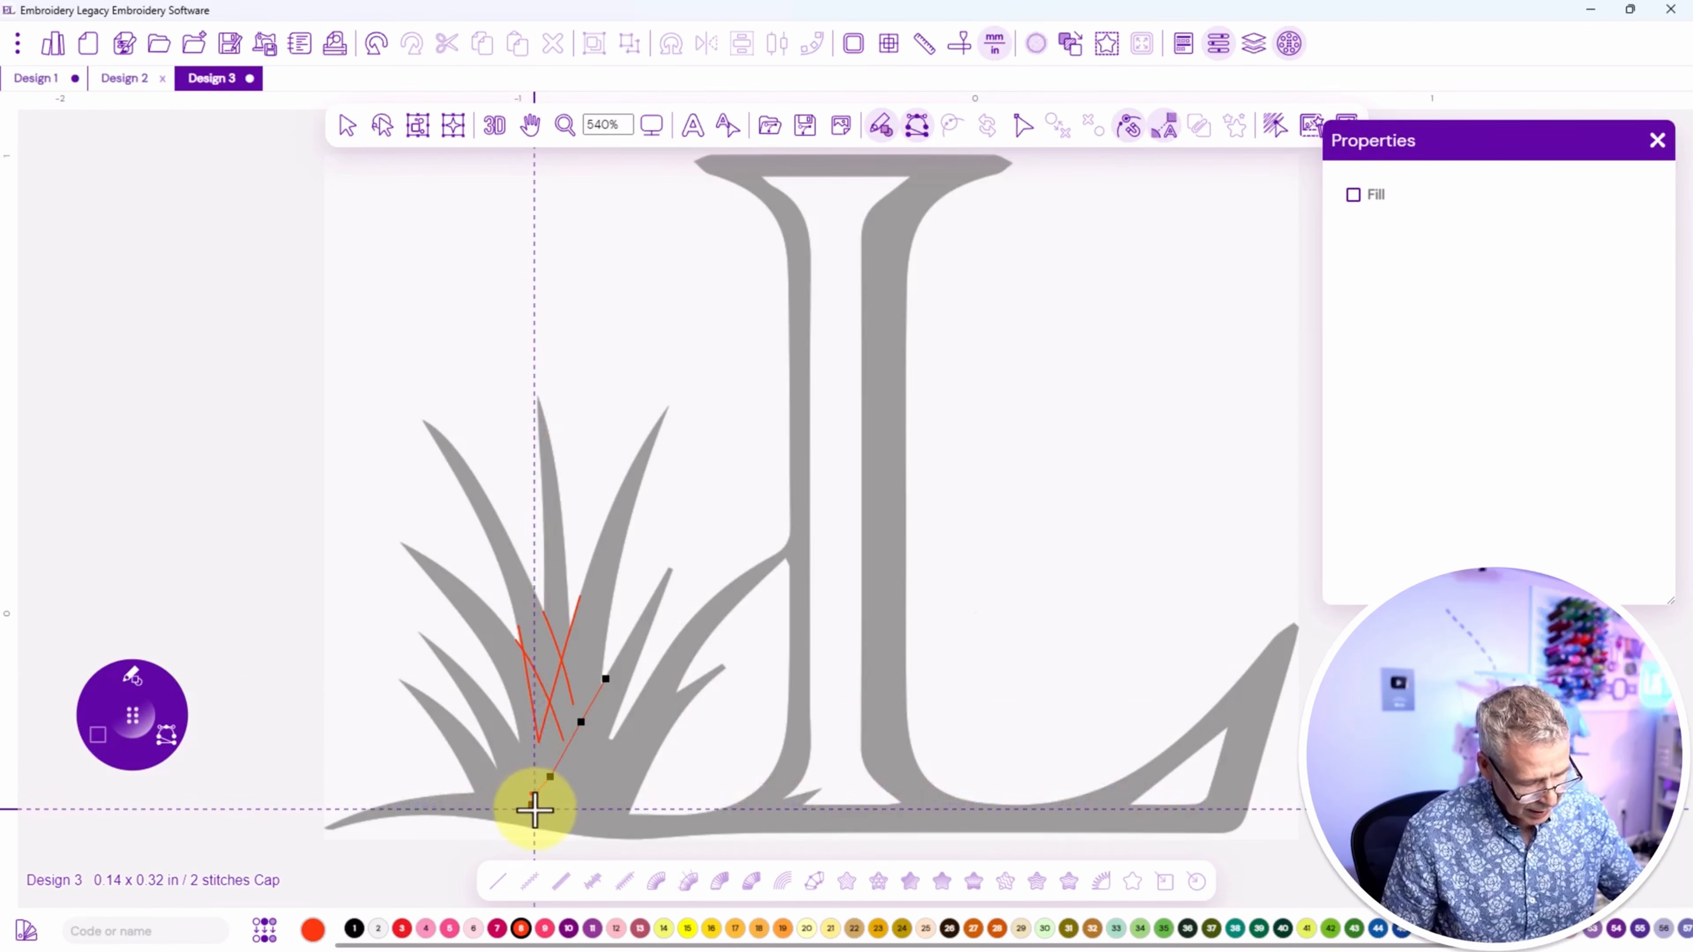
key(Return)
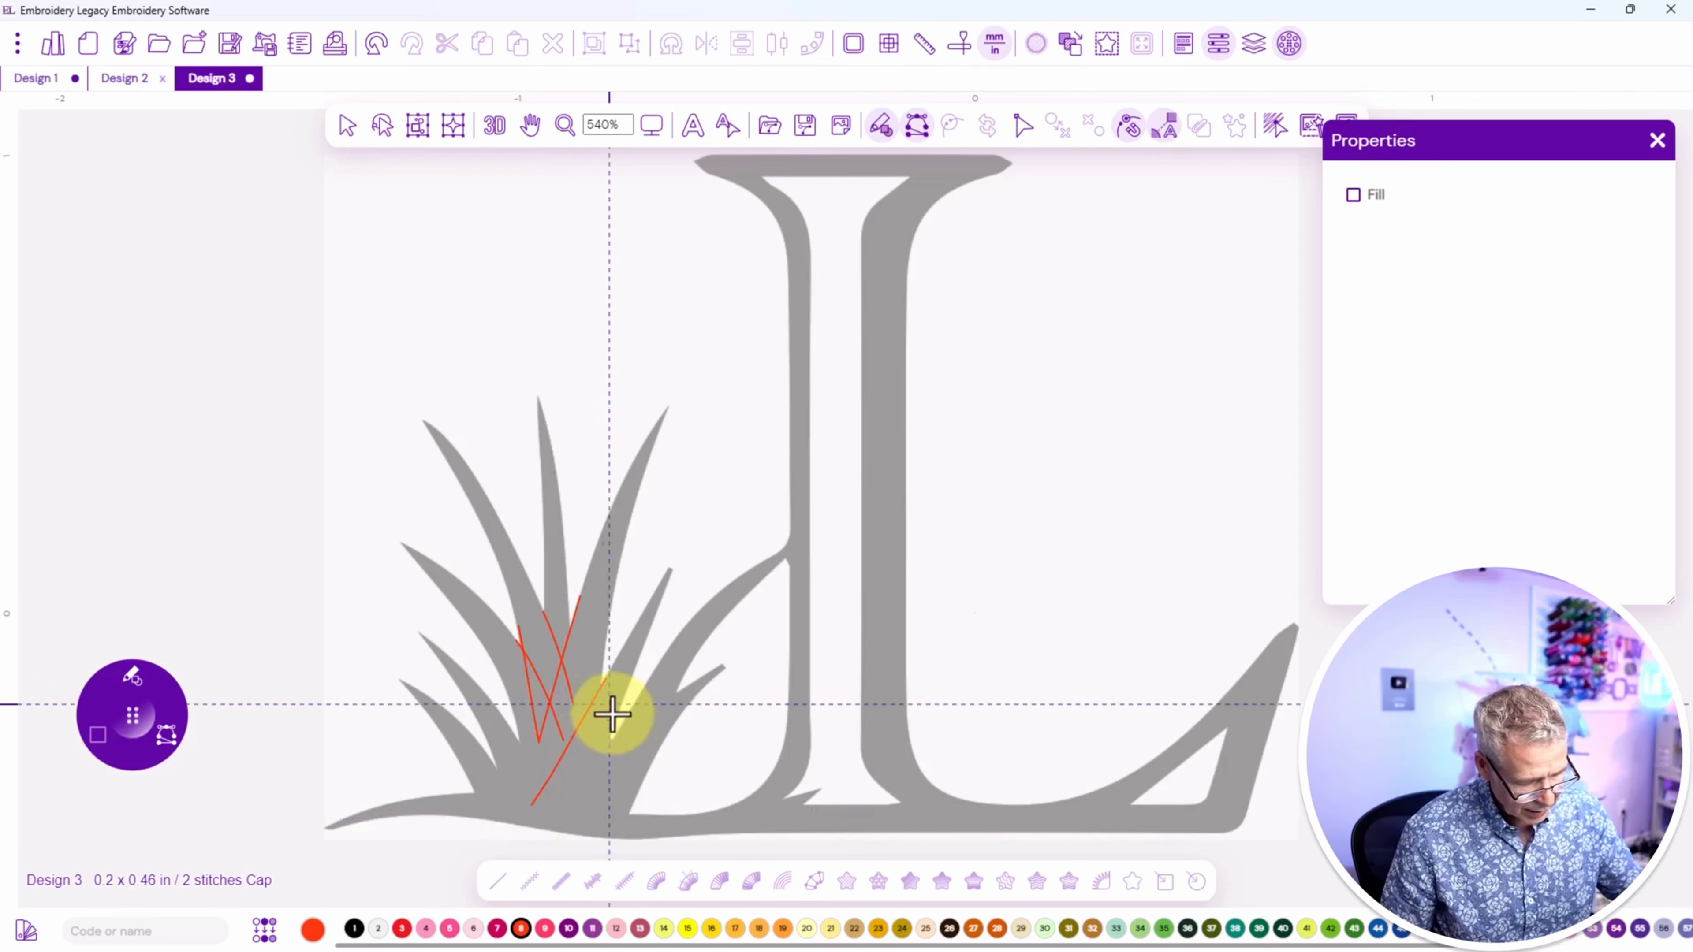
Draw a line from the right edge of the short right blade steeply down-left to the base of the grass clump.
click(623, 699)
click(603, 755)
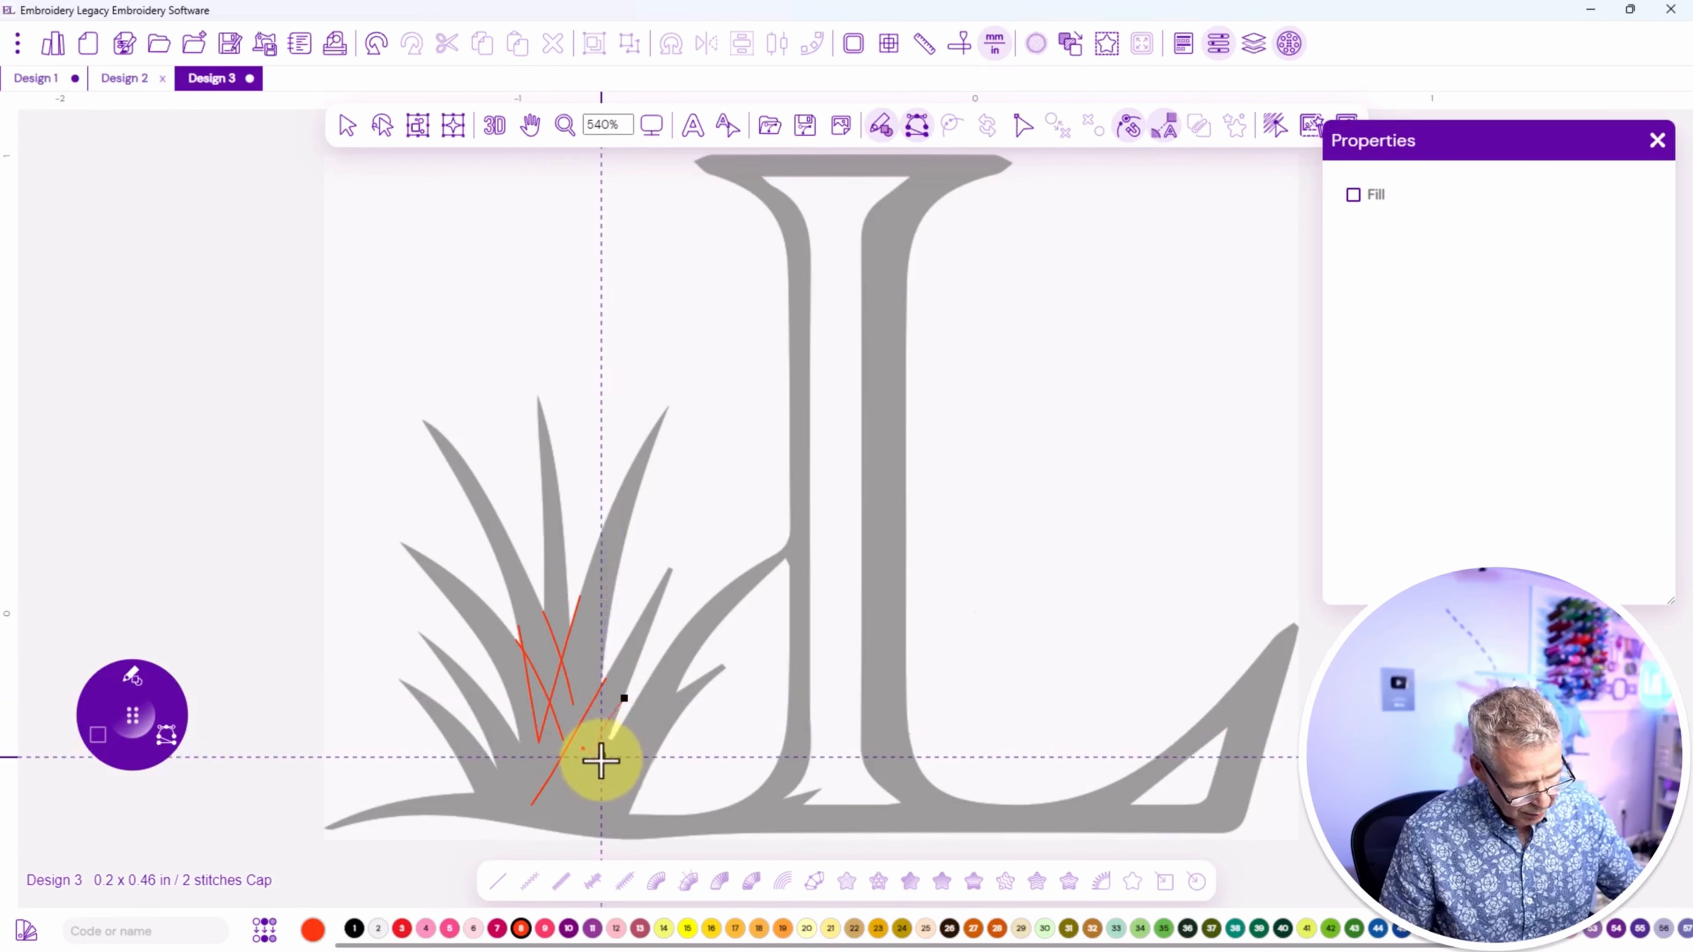
click(578, 814)
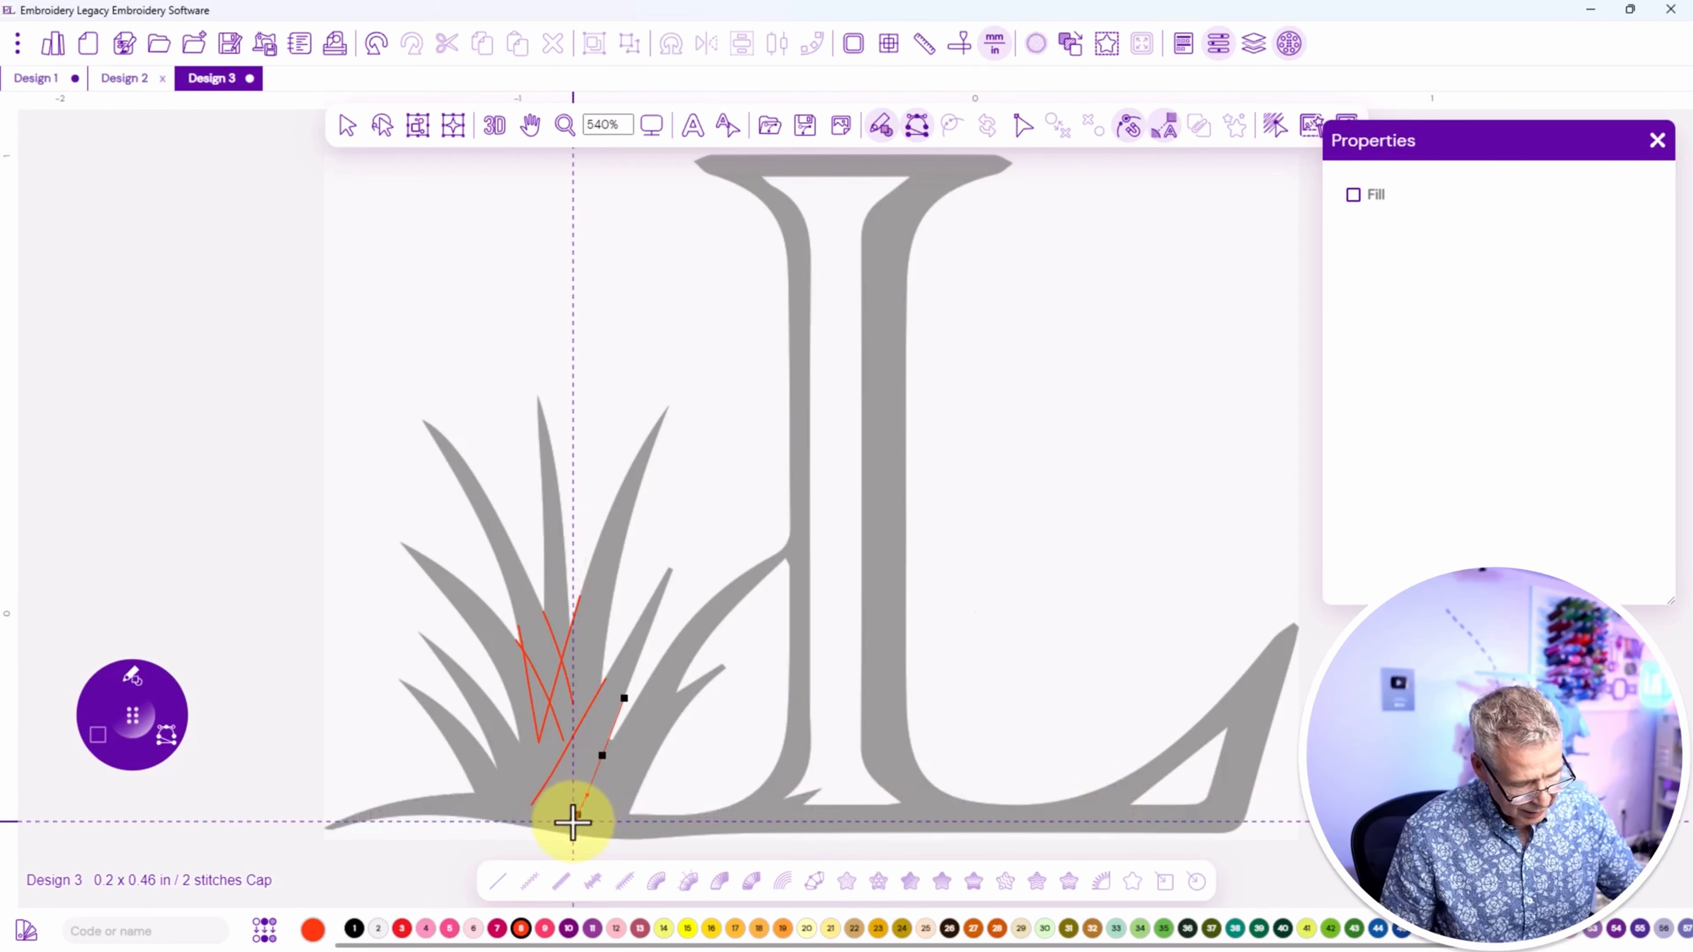
key(Return)
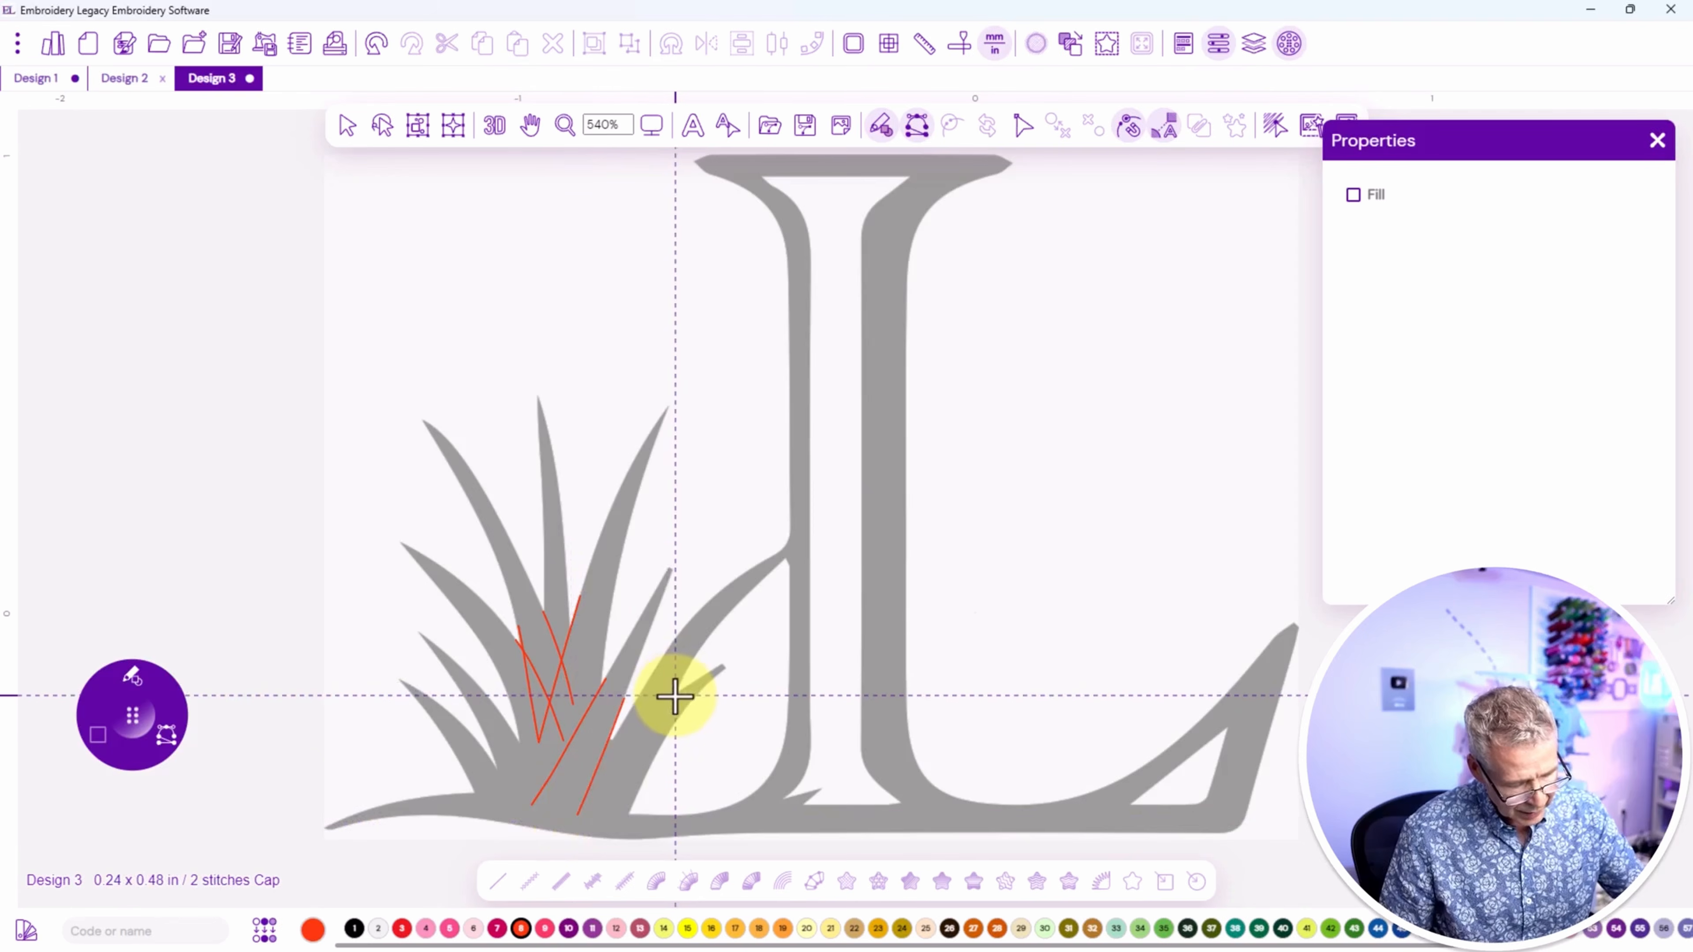
Draw a line from the notch between the long right blade and its short side blade, slanting down-left to the clump's base.
click(683, 688)
click(650, 718)
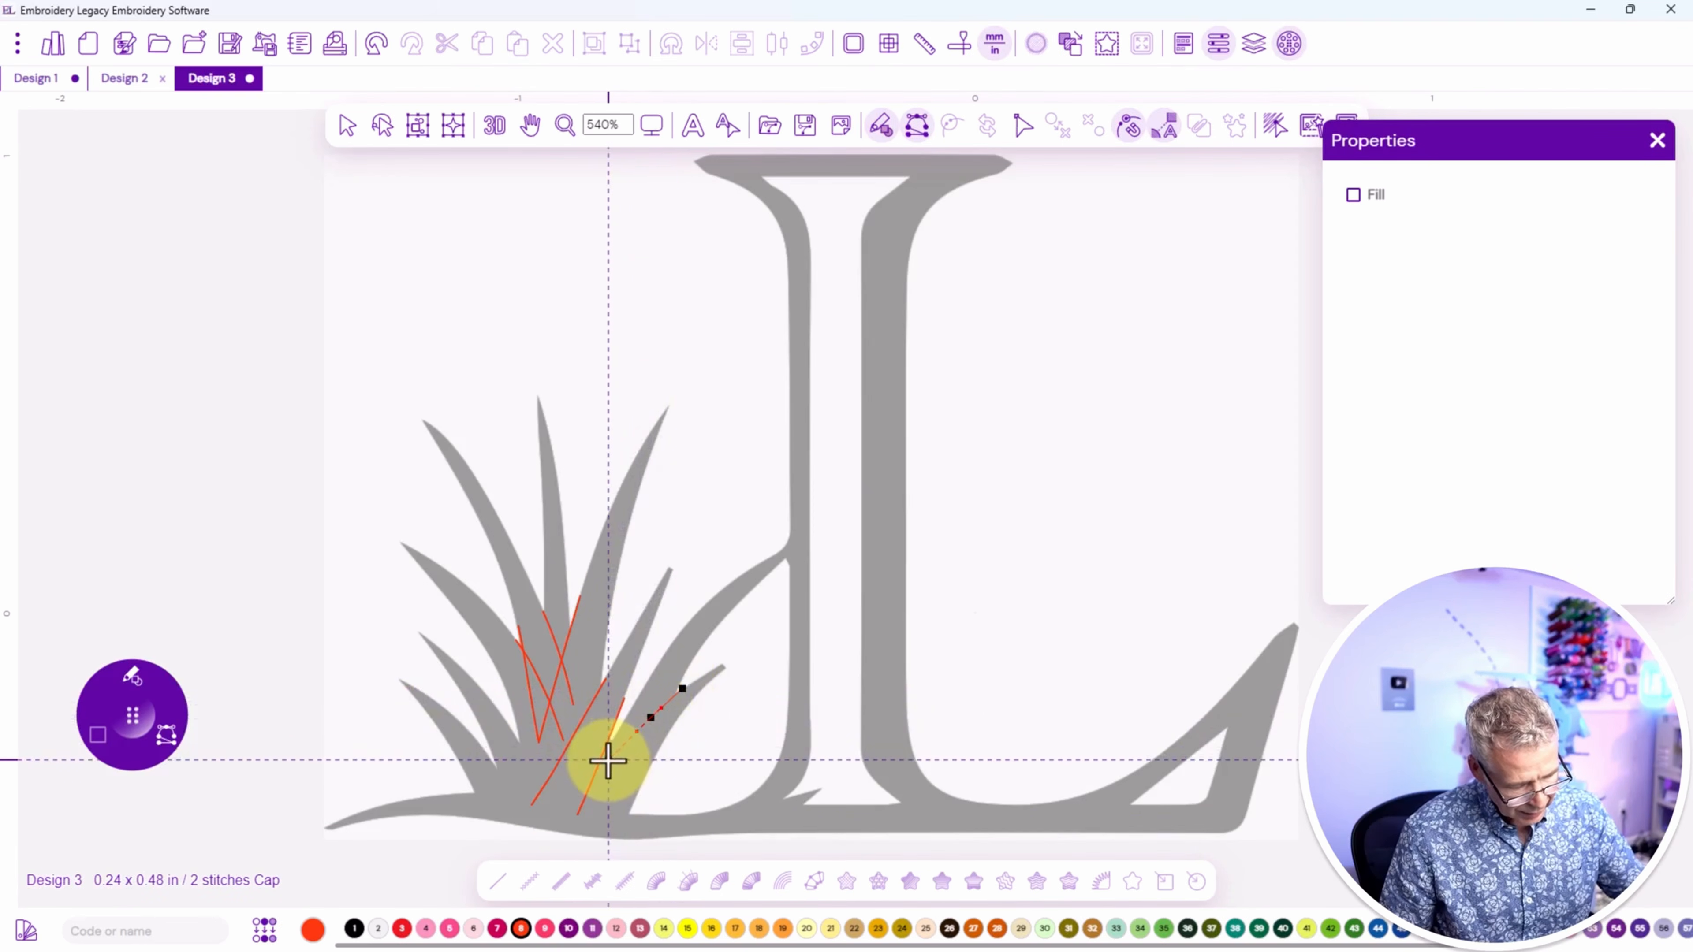
click(607, 763)
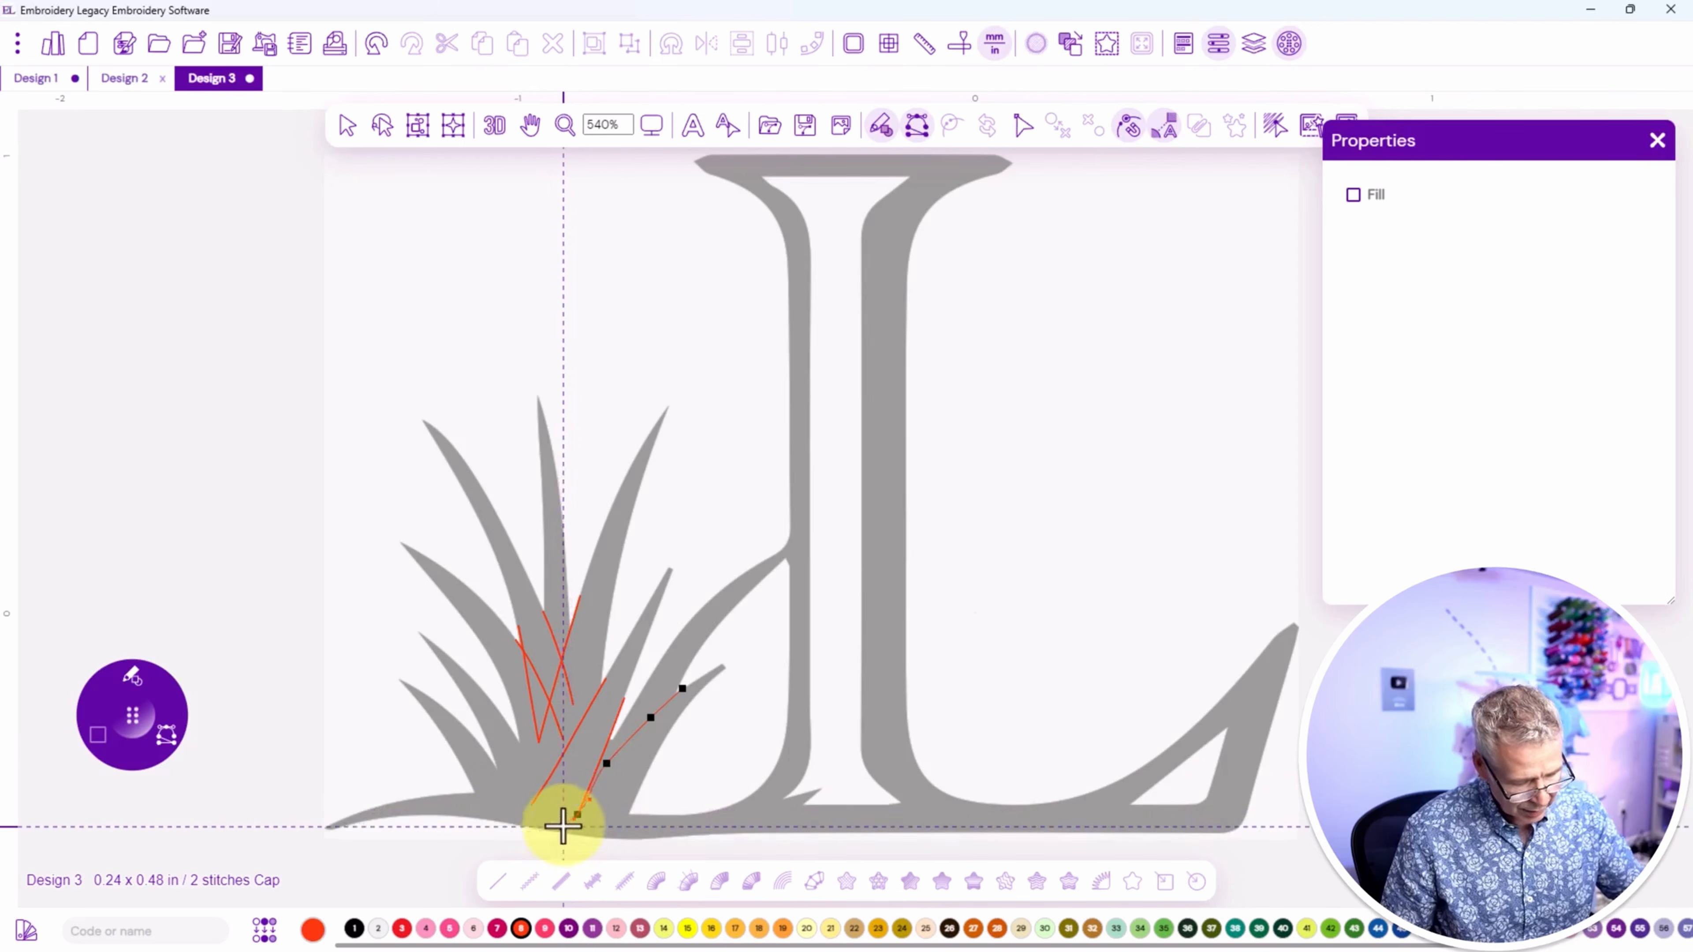
click(577, 814)
key(BackSpace)
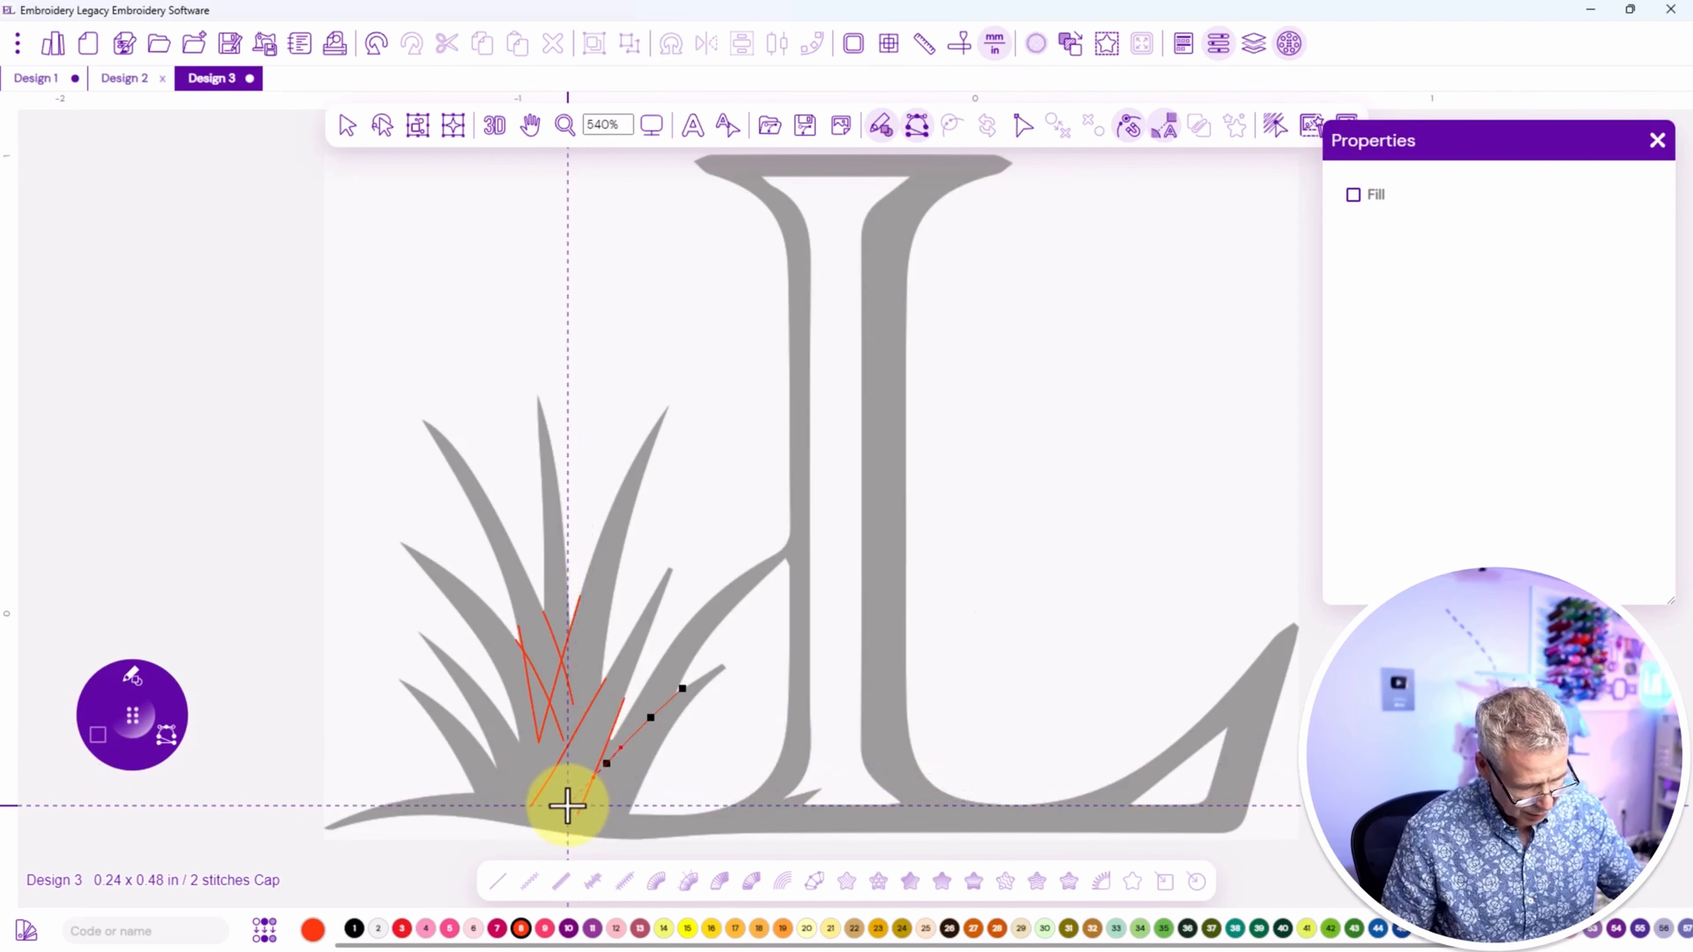
key(Return)
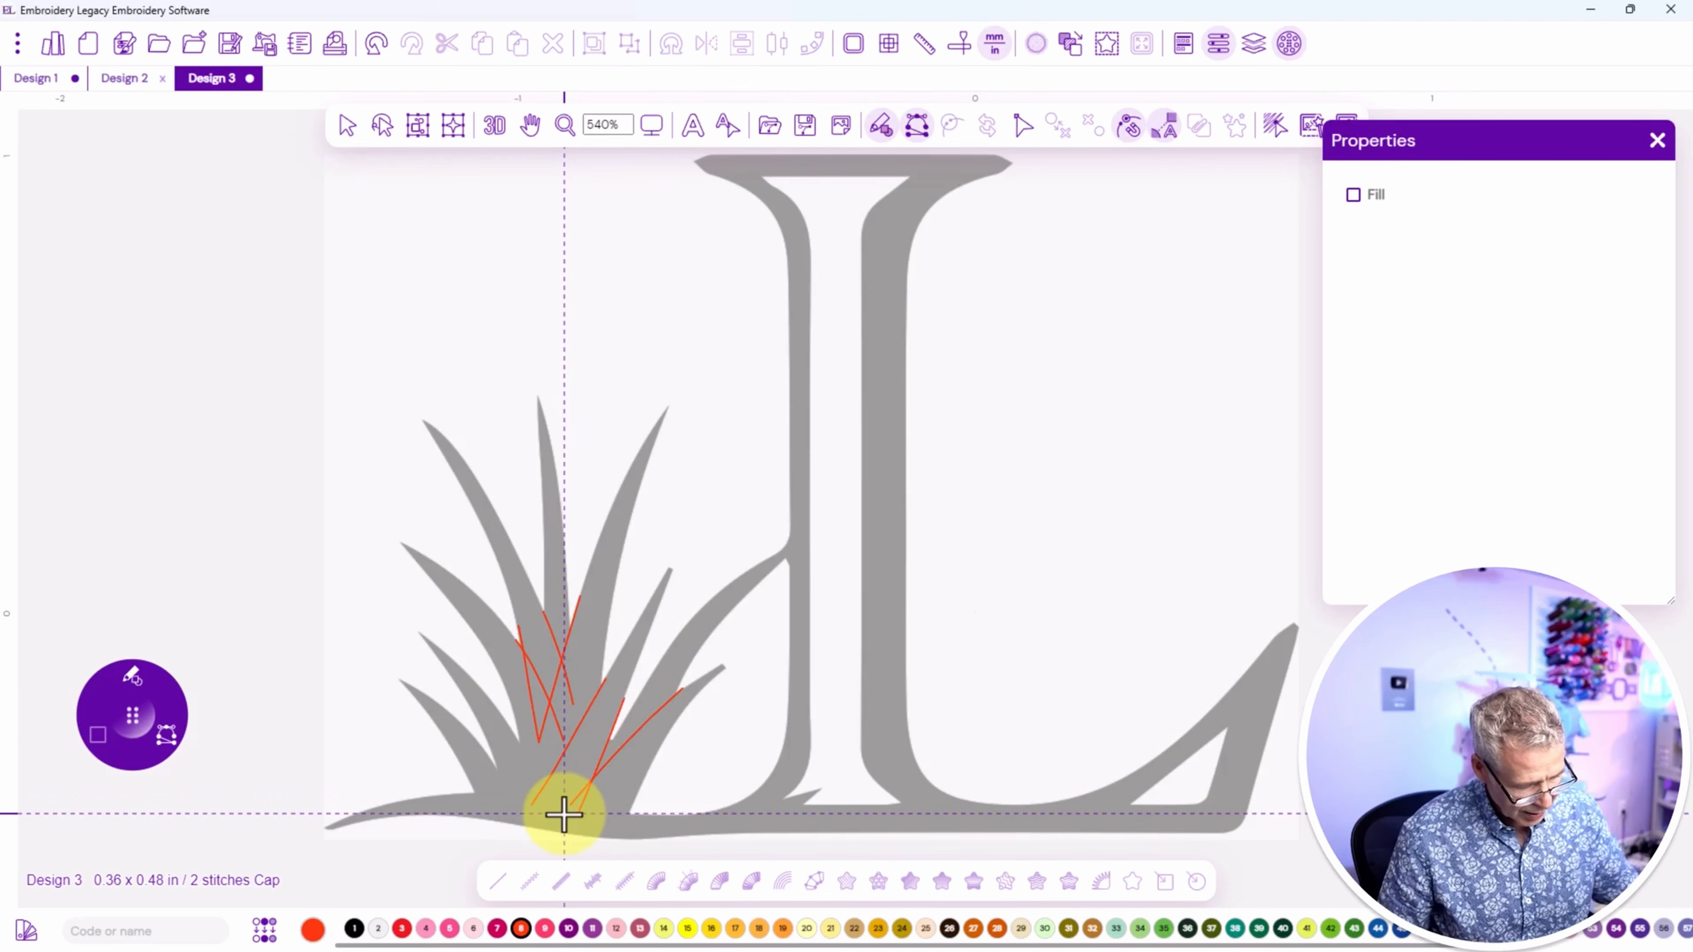
Draw two short lines from the notches between the lower-left grass blades down to the base of the clump.
click(513, 734)
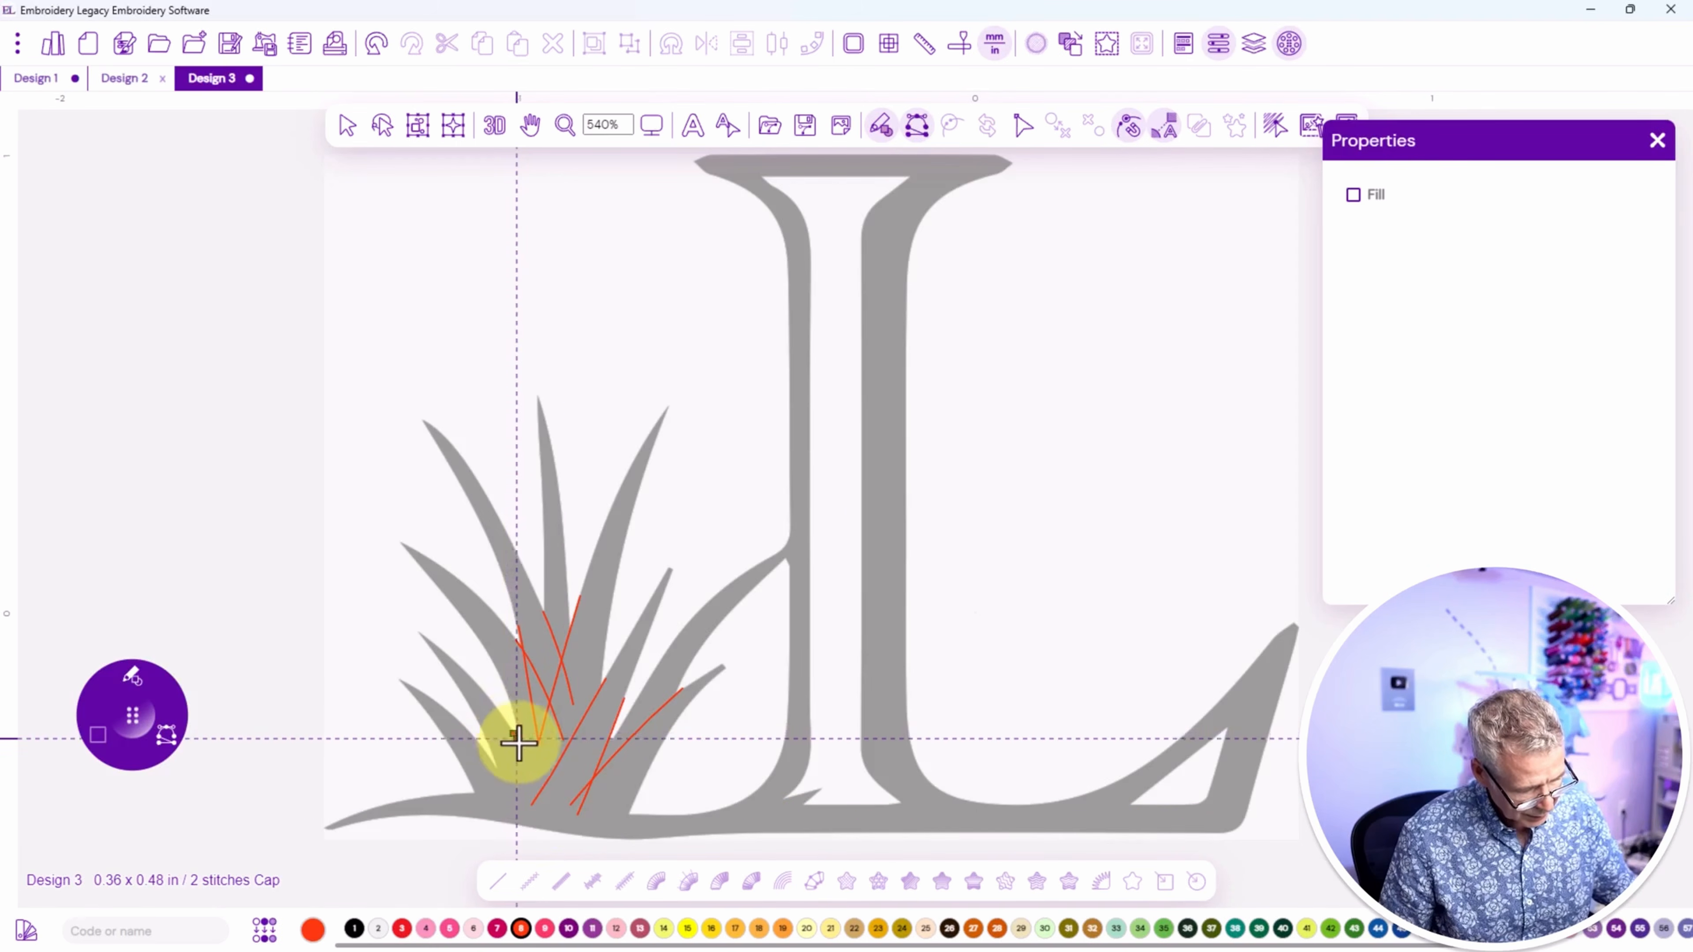
click(530, 763)
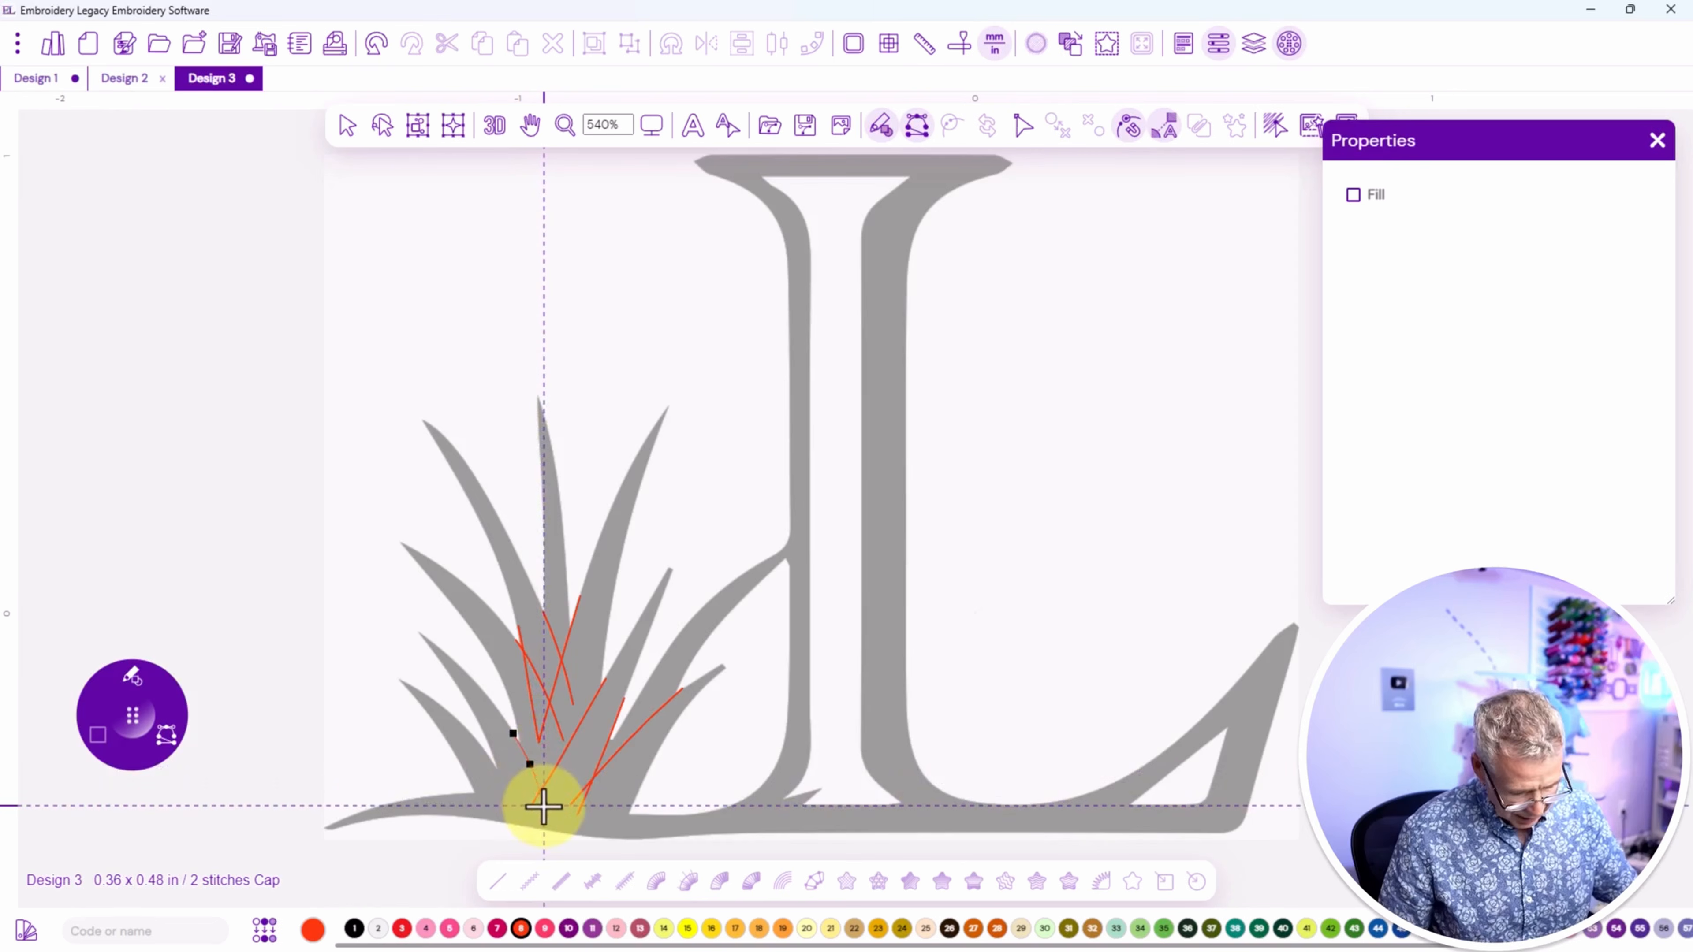
click(544, 806)
key(Return)
click(497, 764)
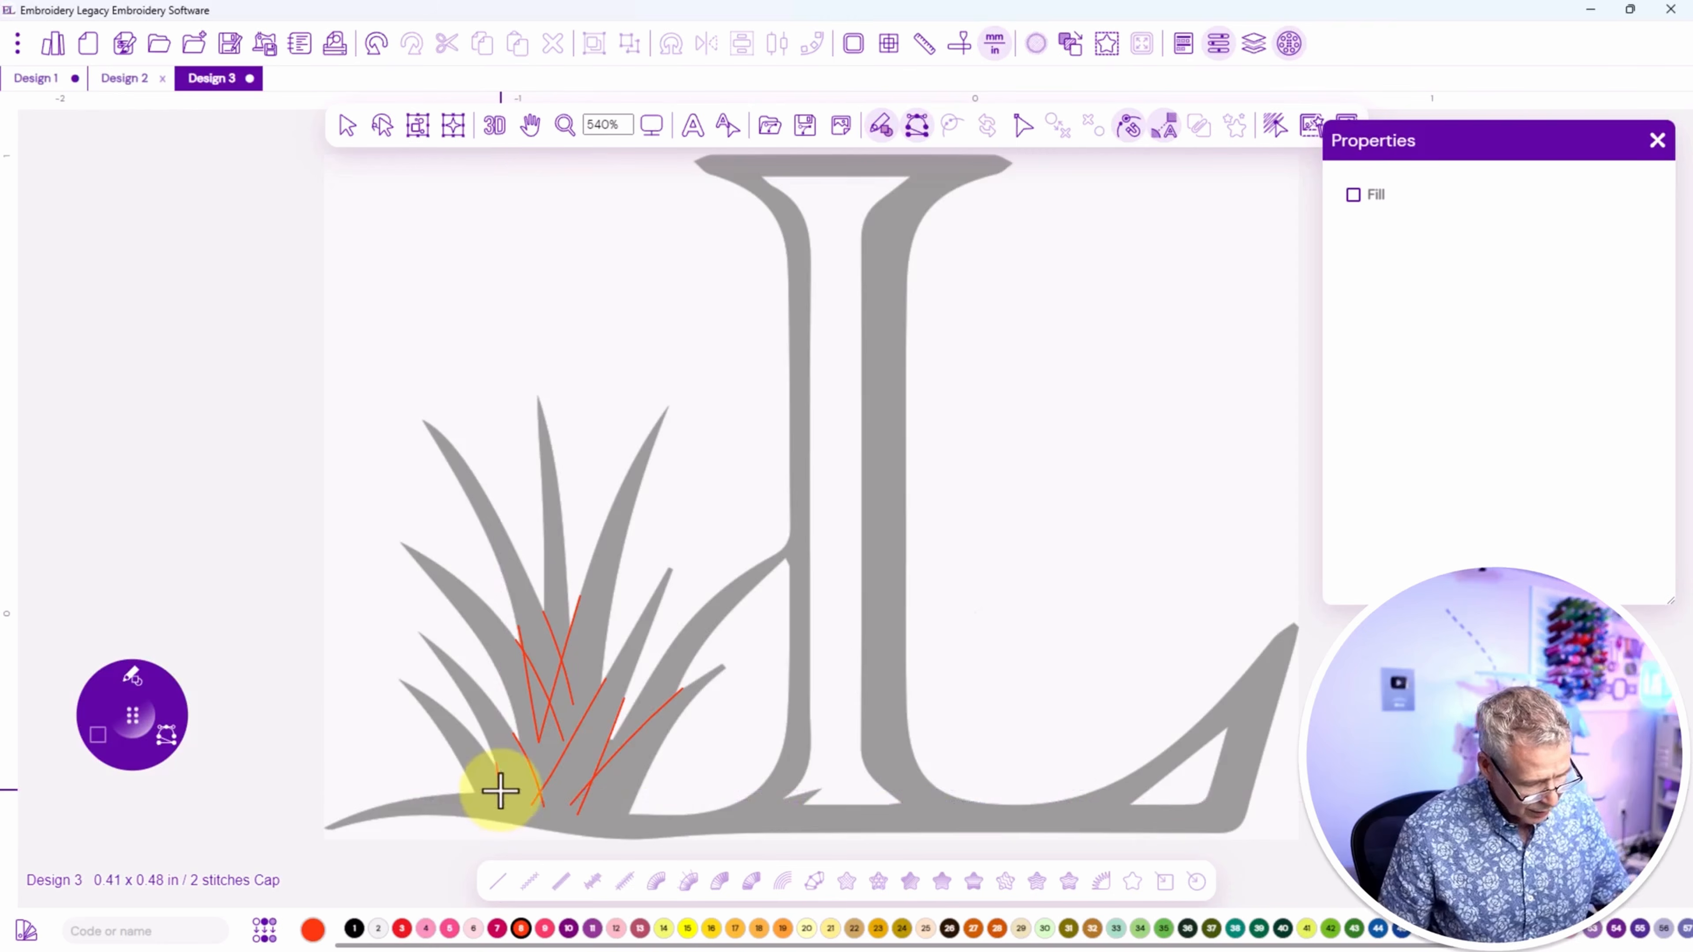
click(502, 803)
key(Return)
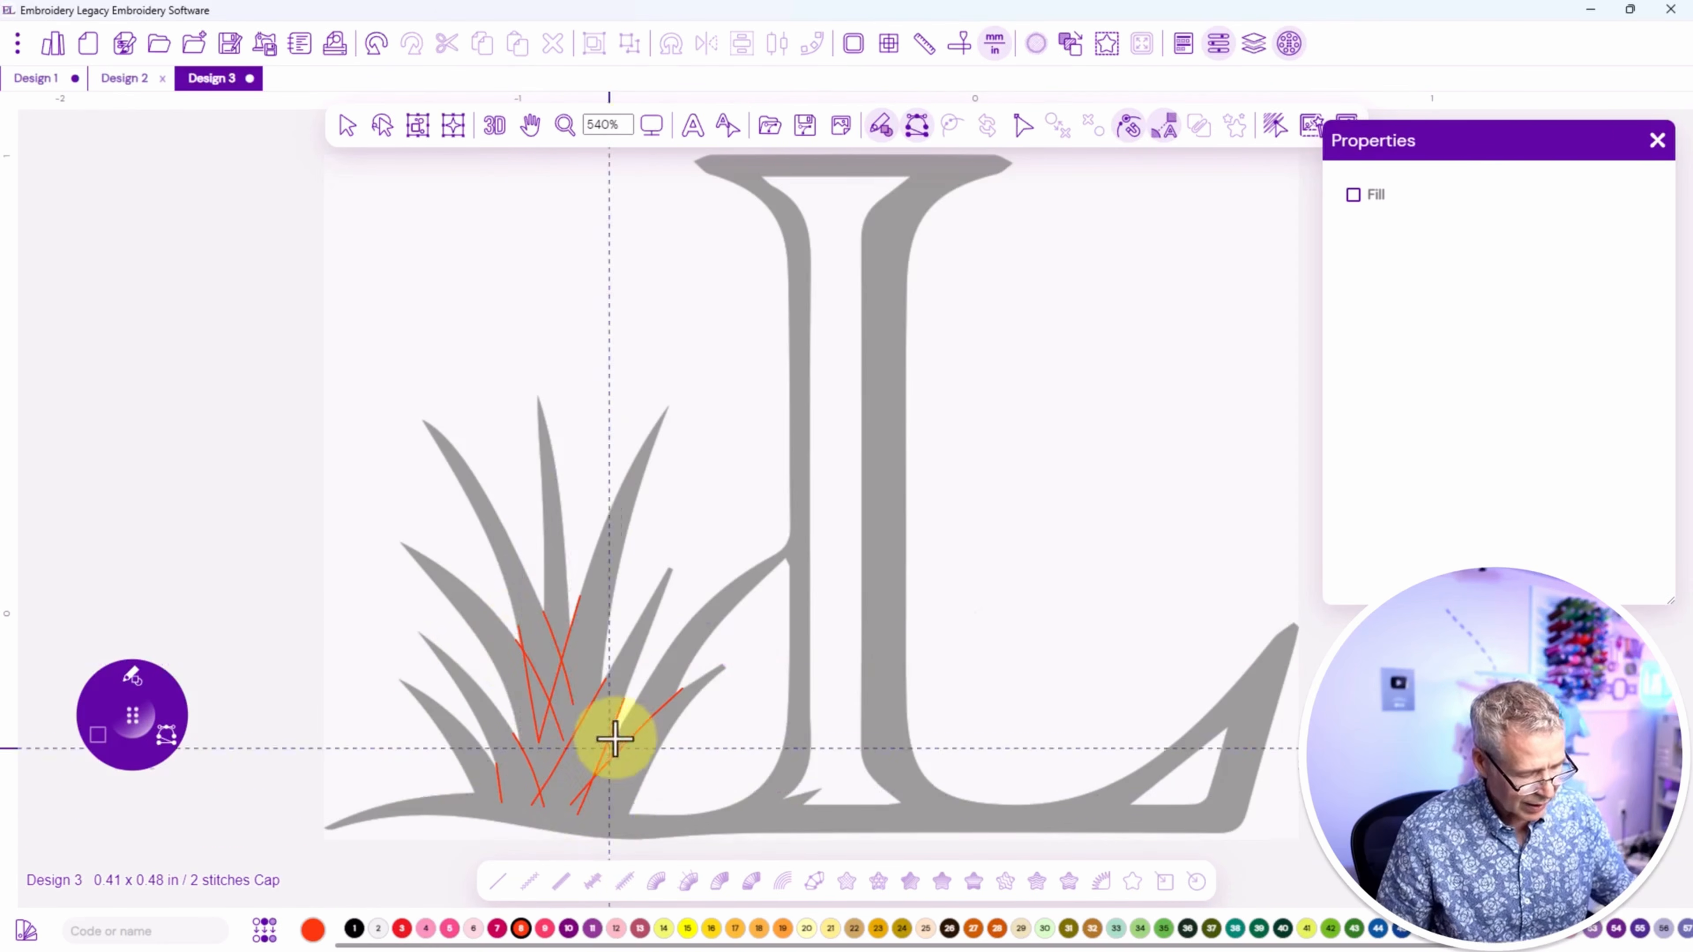
Draw a curved line along the ground's upper edge to its pointed tip under the L's thin stem, returning partway along the lower edge.
click(386, 803)
click(446, 793)
click(499, 793)
click(571, 804)
click(629, 814)
click(713, 812)
click(764, 803)
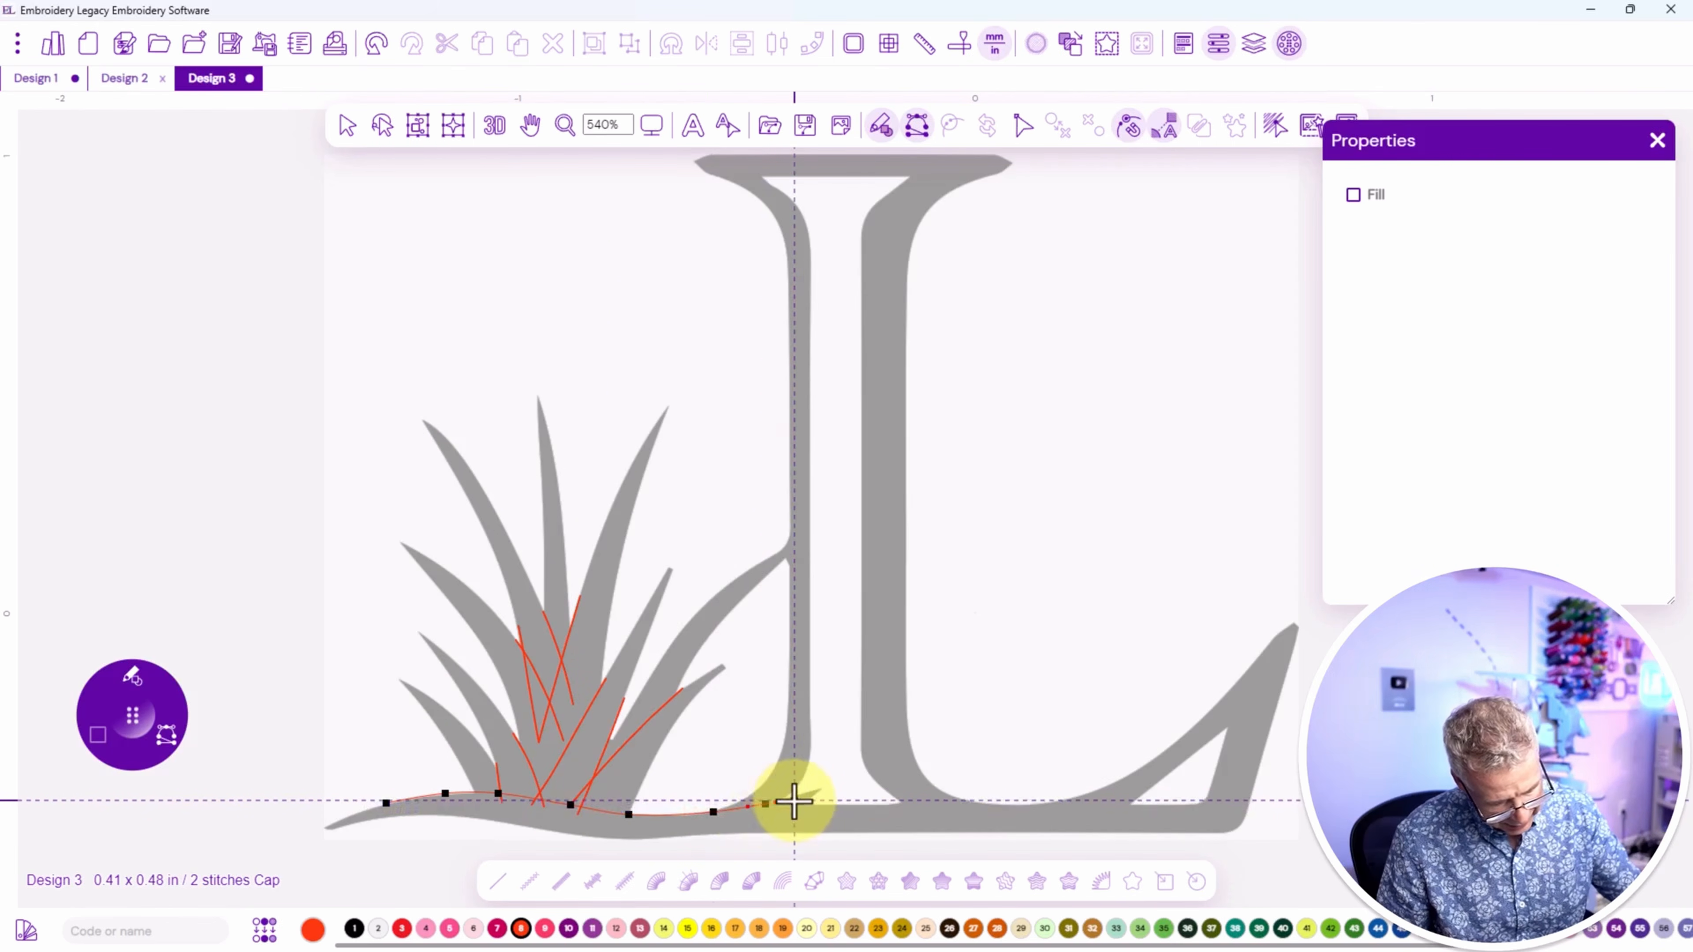
click(799, 796)
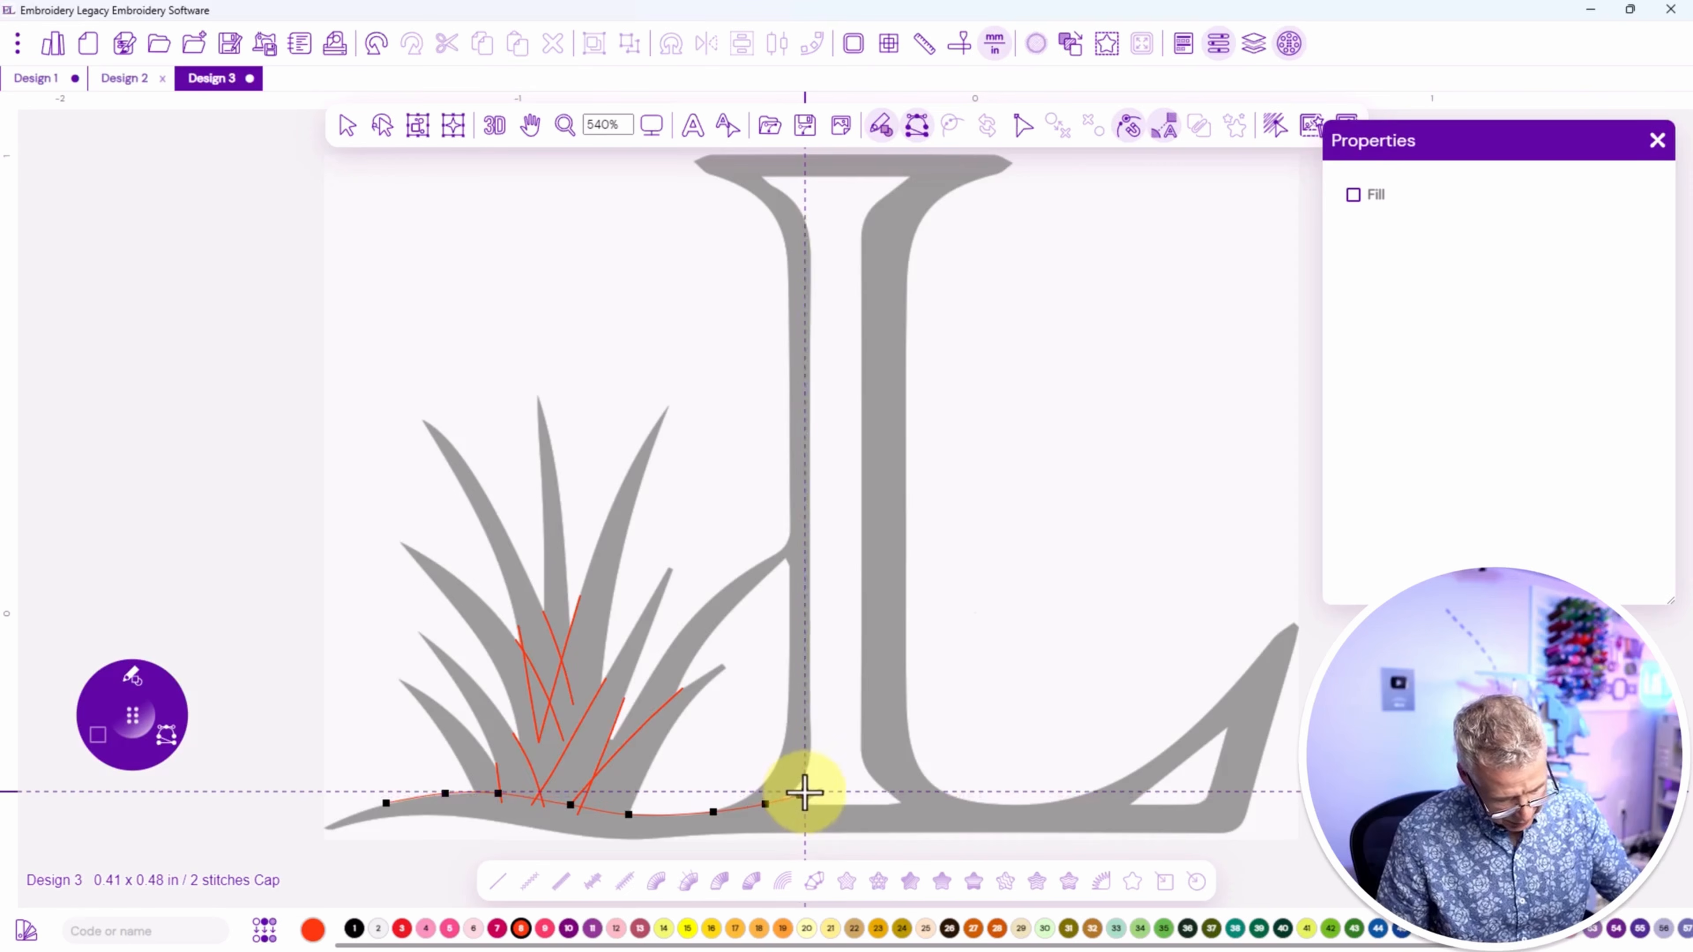
click(821, 788)
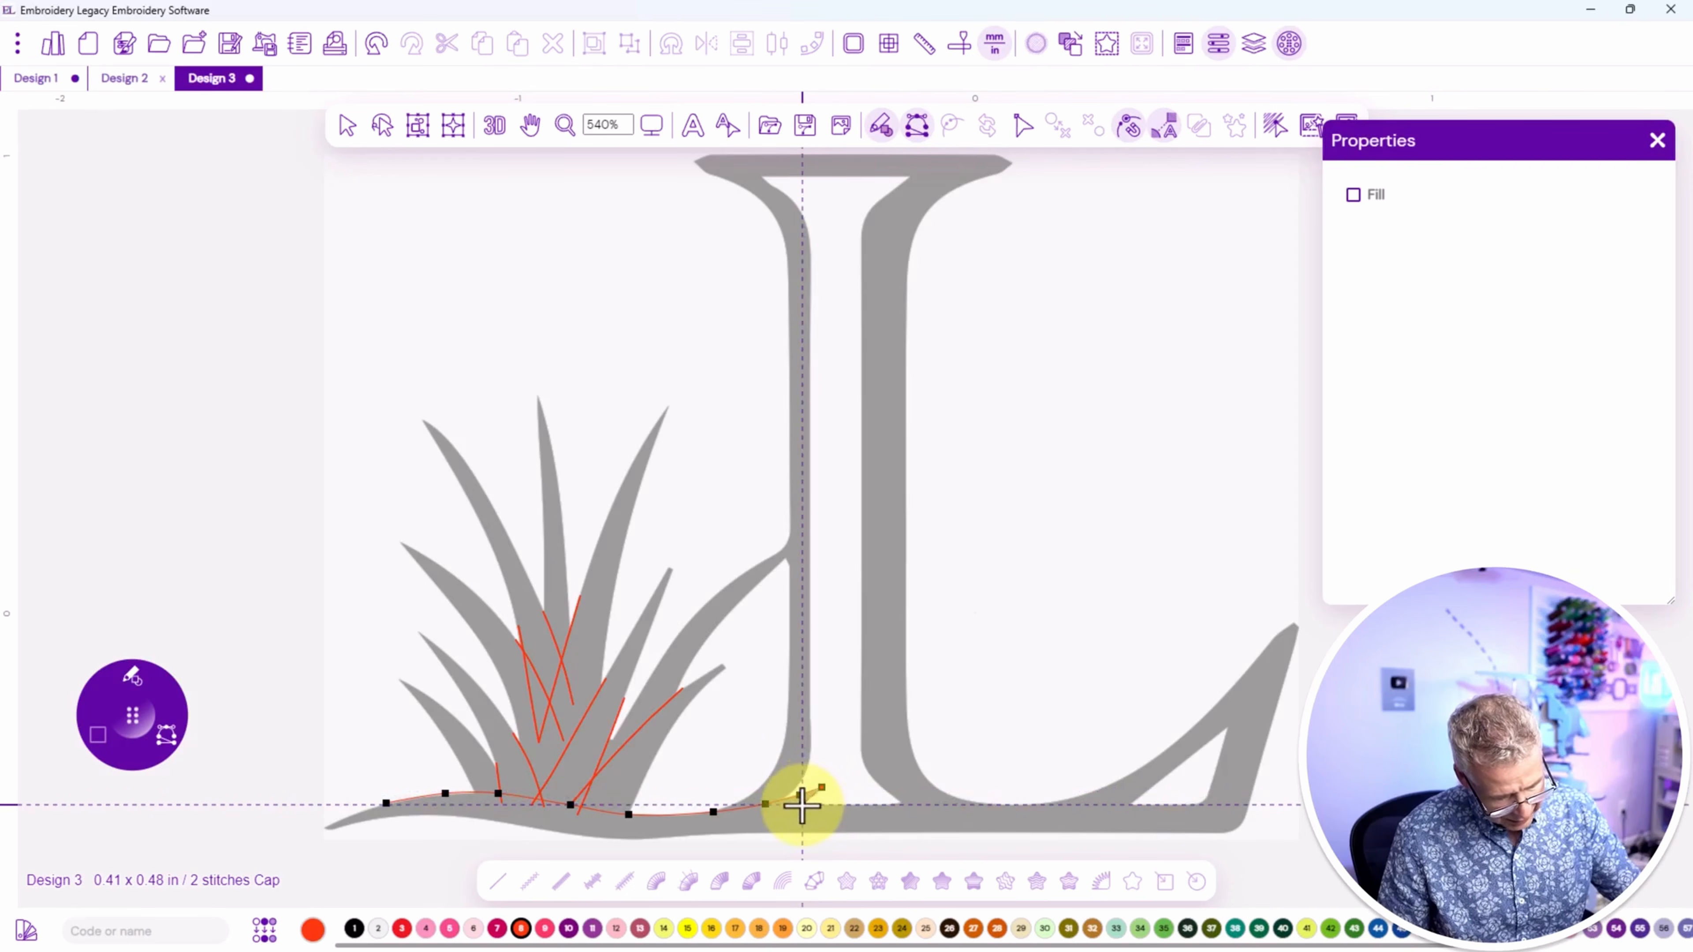
click(765, 821)
click(702, 837)
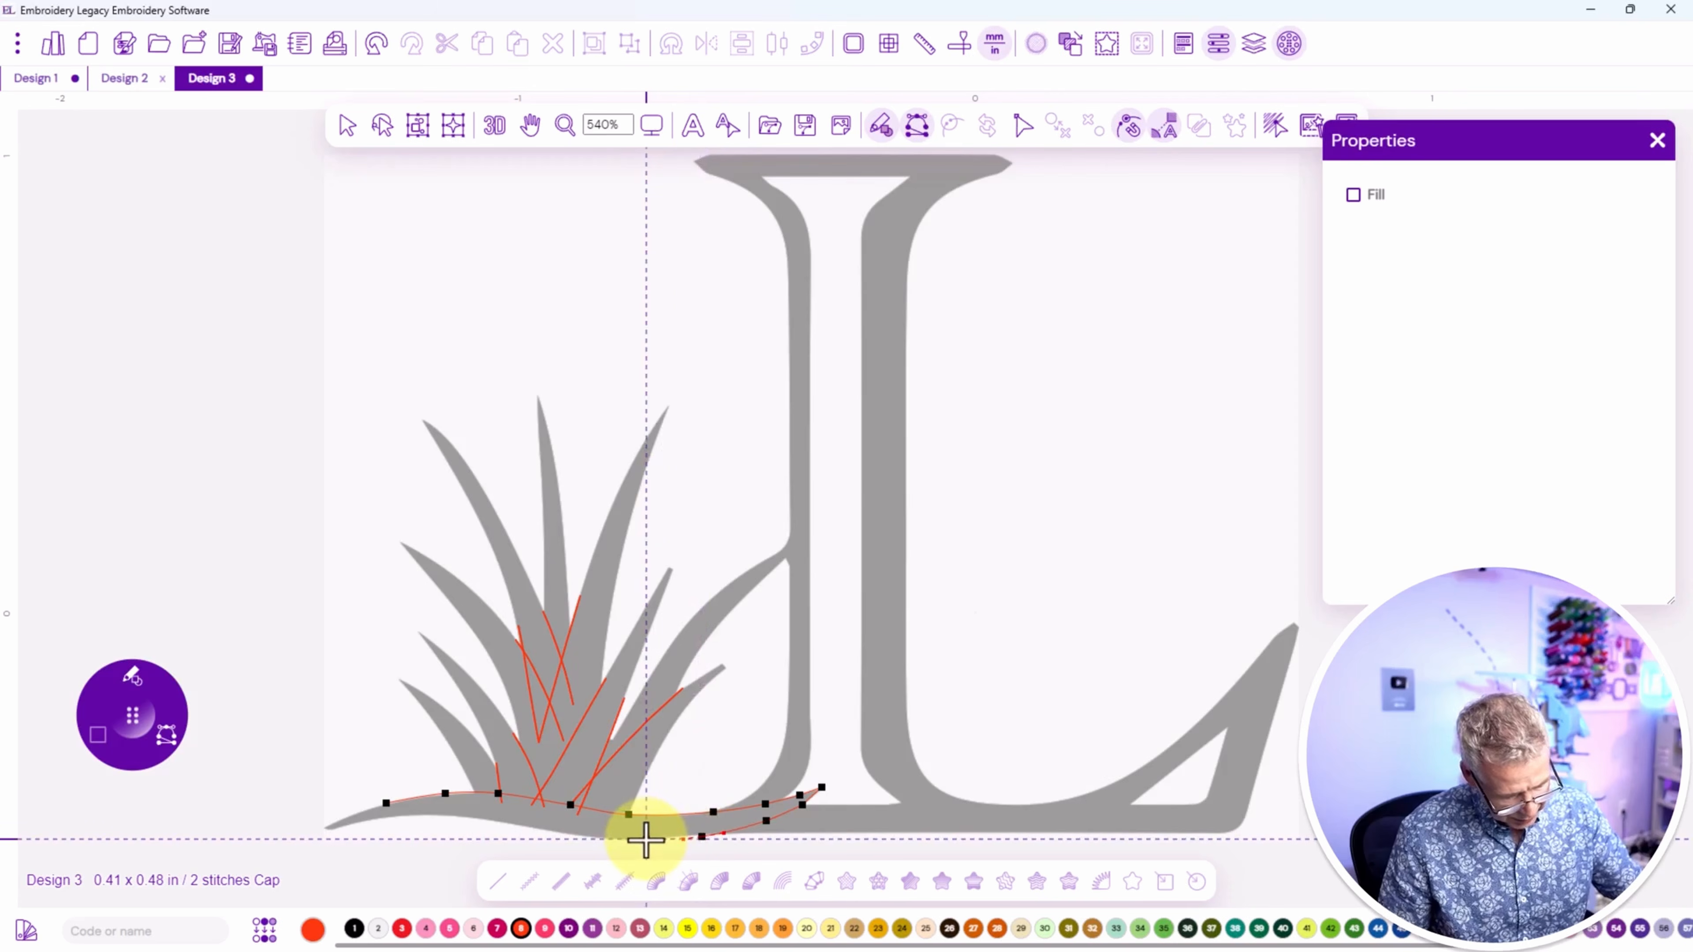
key(Return)
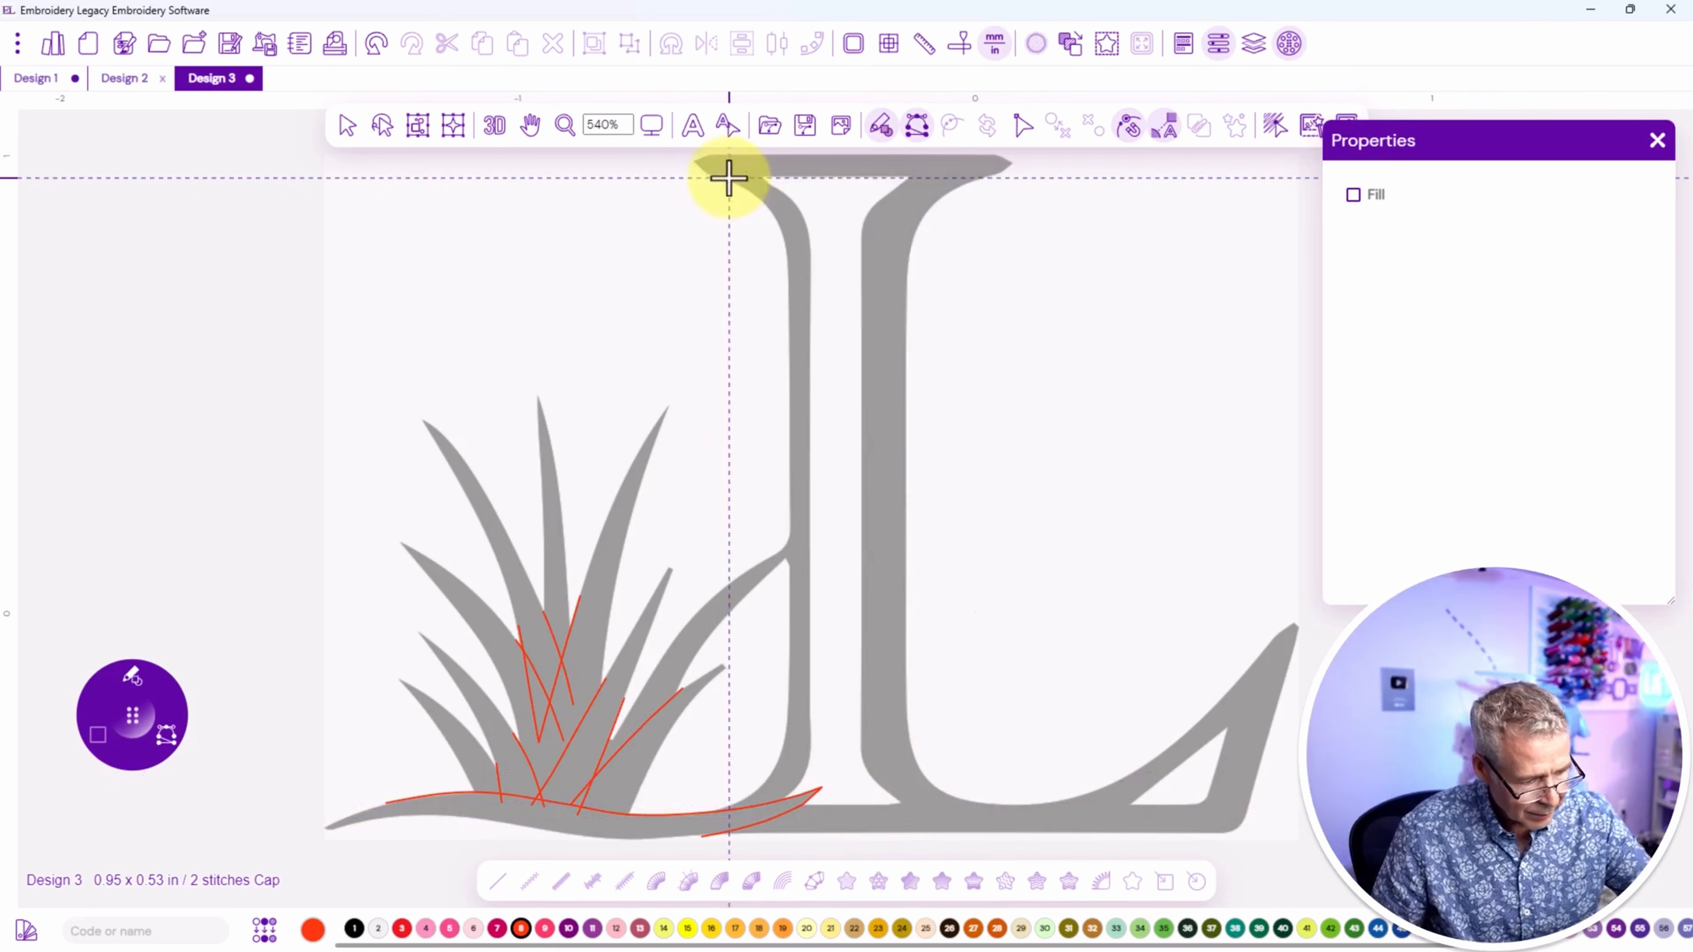
Draw a straight horizontal line along the underside of the L's top serif, spanning its full width.
click(700, 177)
click(1007, 176)
key(Return)
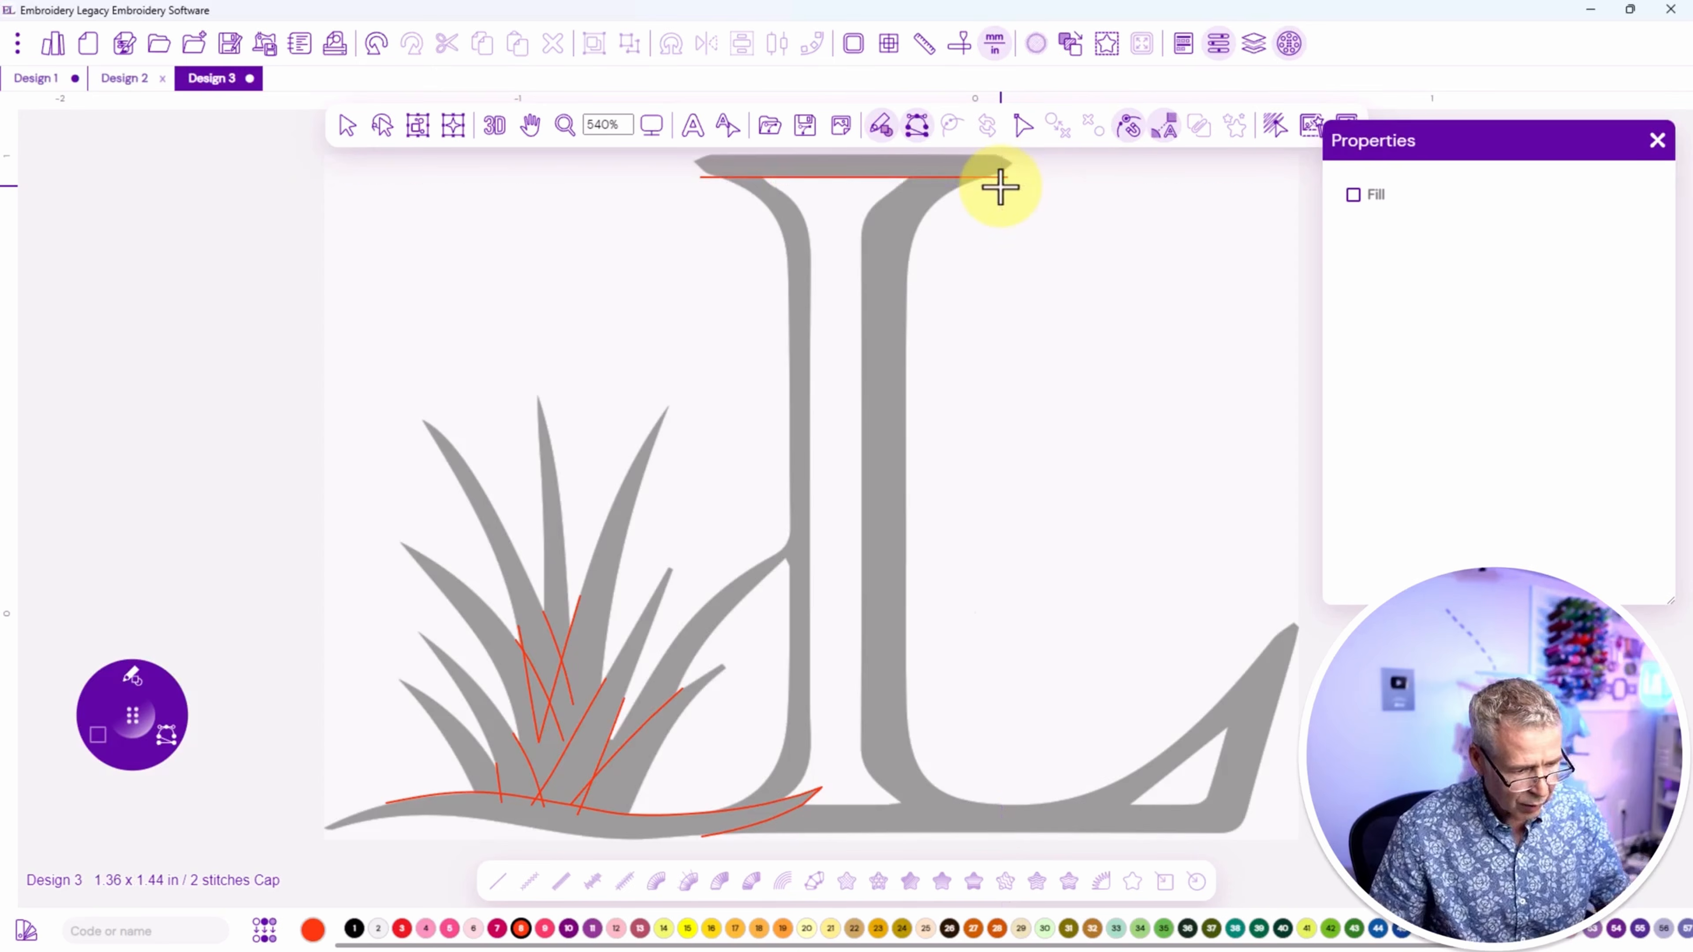
Draw a straight horizontal line along the upper edge of the L's foot, from near the ground's tip to the triangular opening.
click(829, 805)
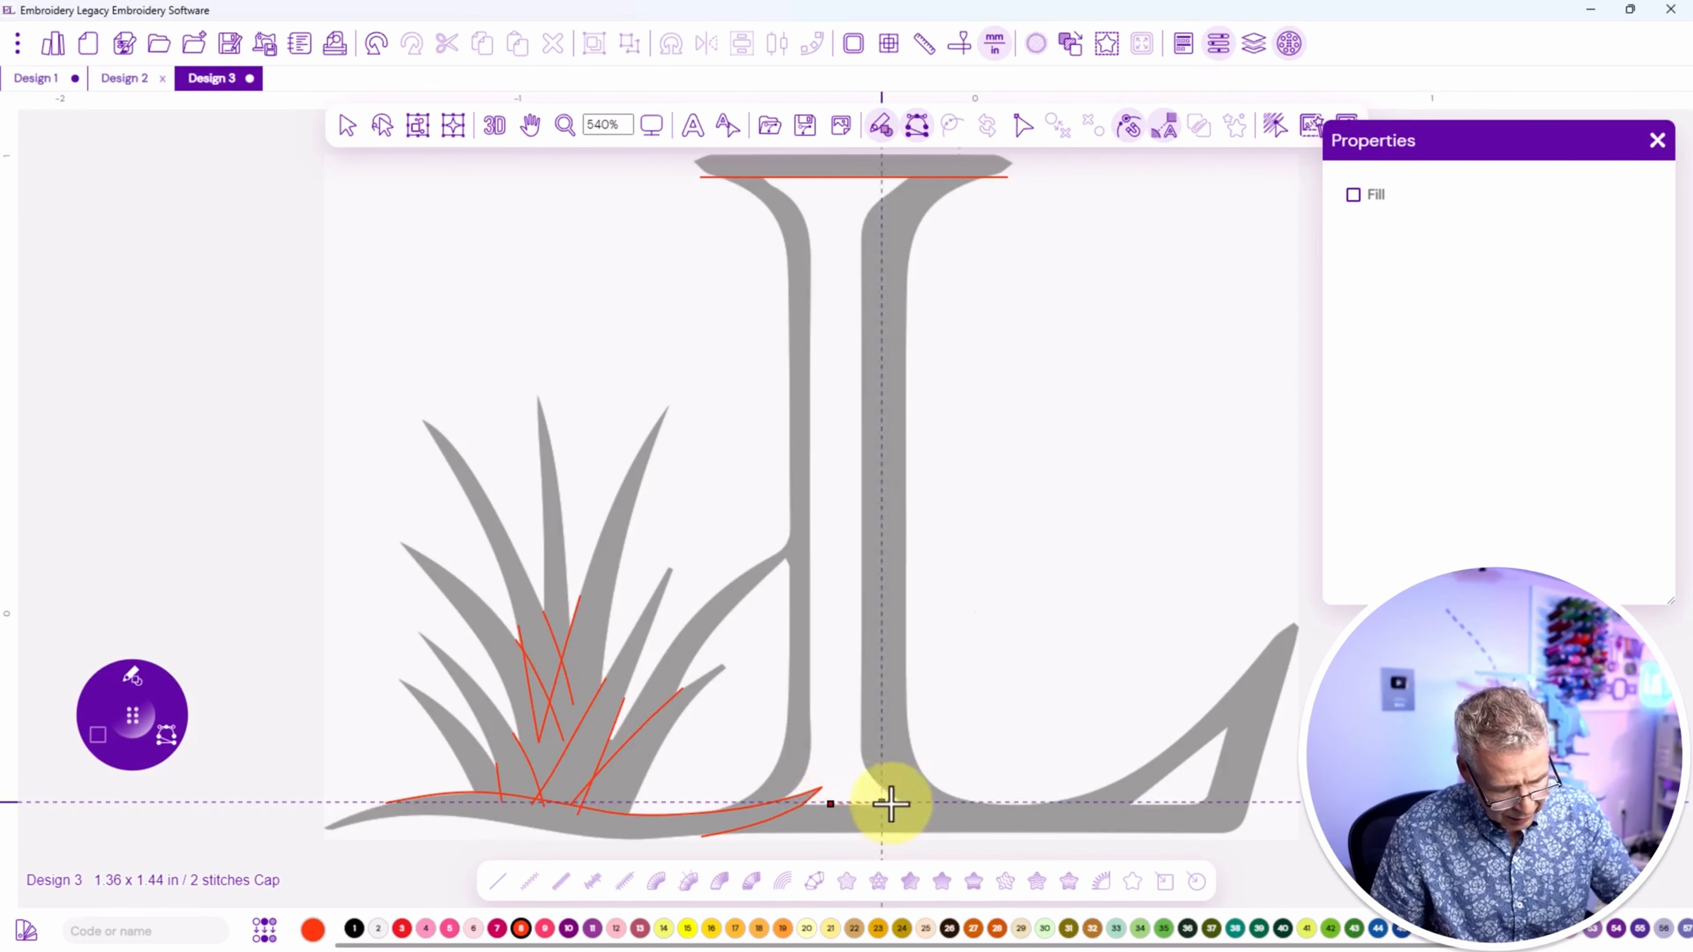
click(1154, 805)
right_click(1154, 805)
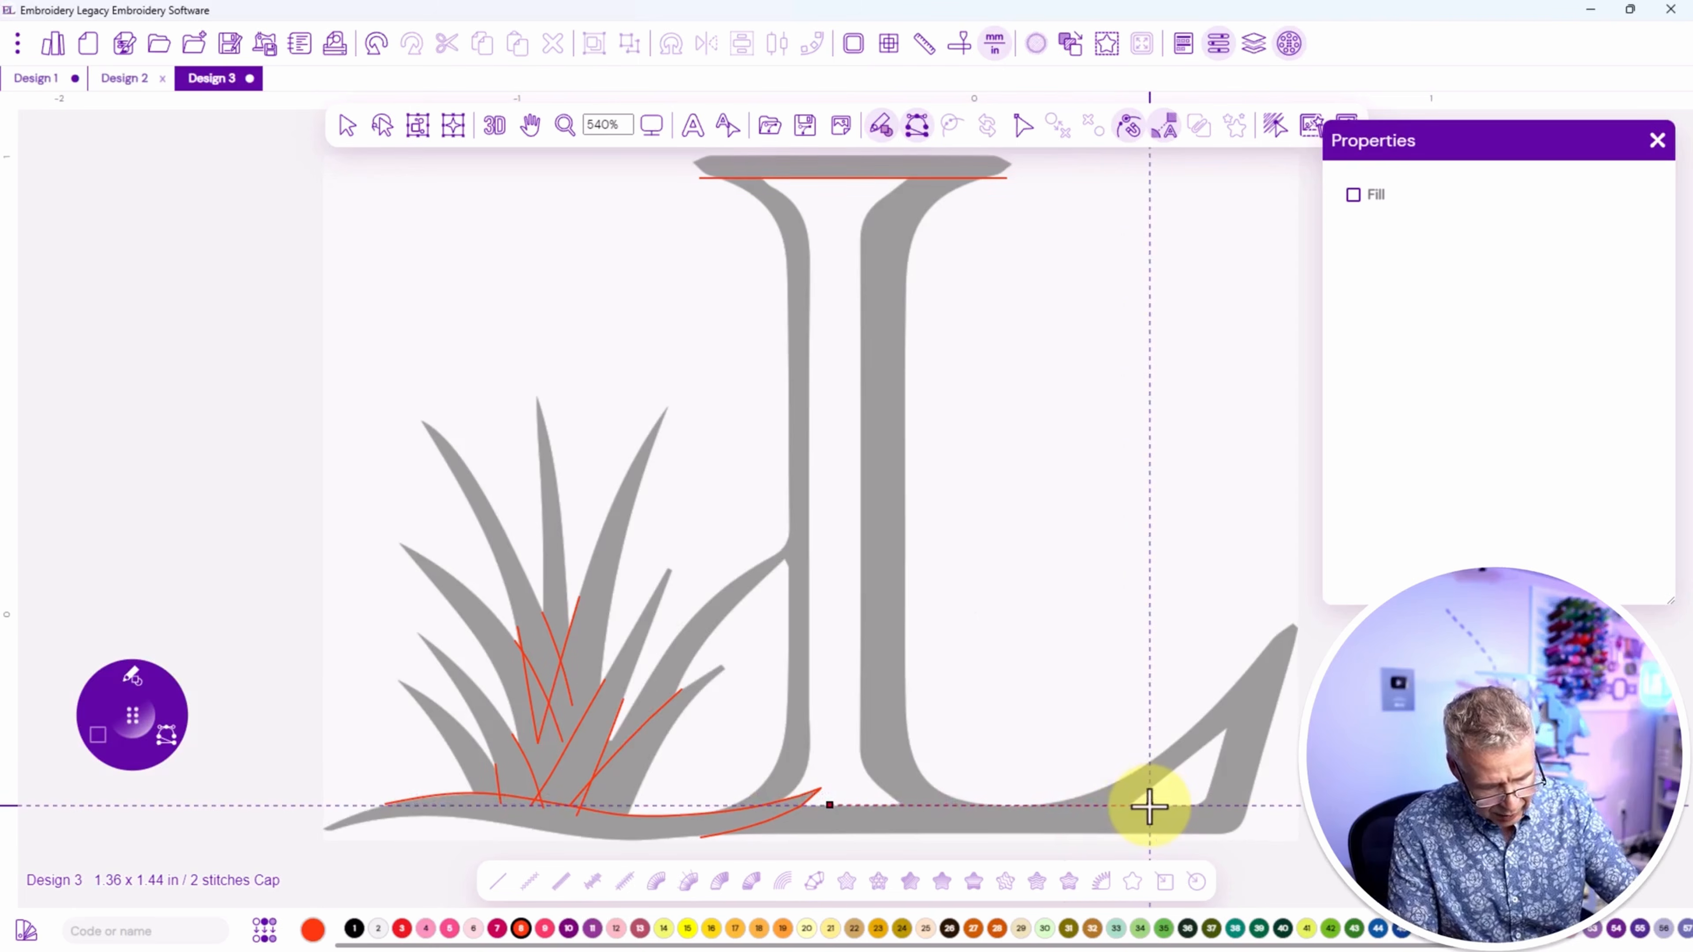
click(845, 805)
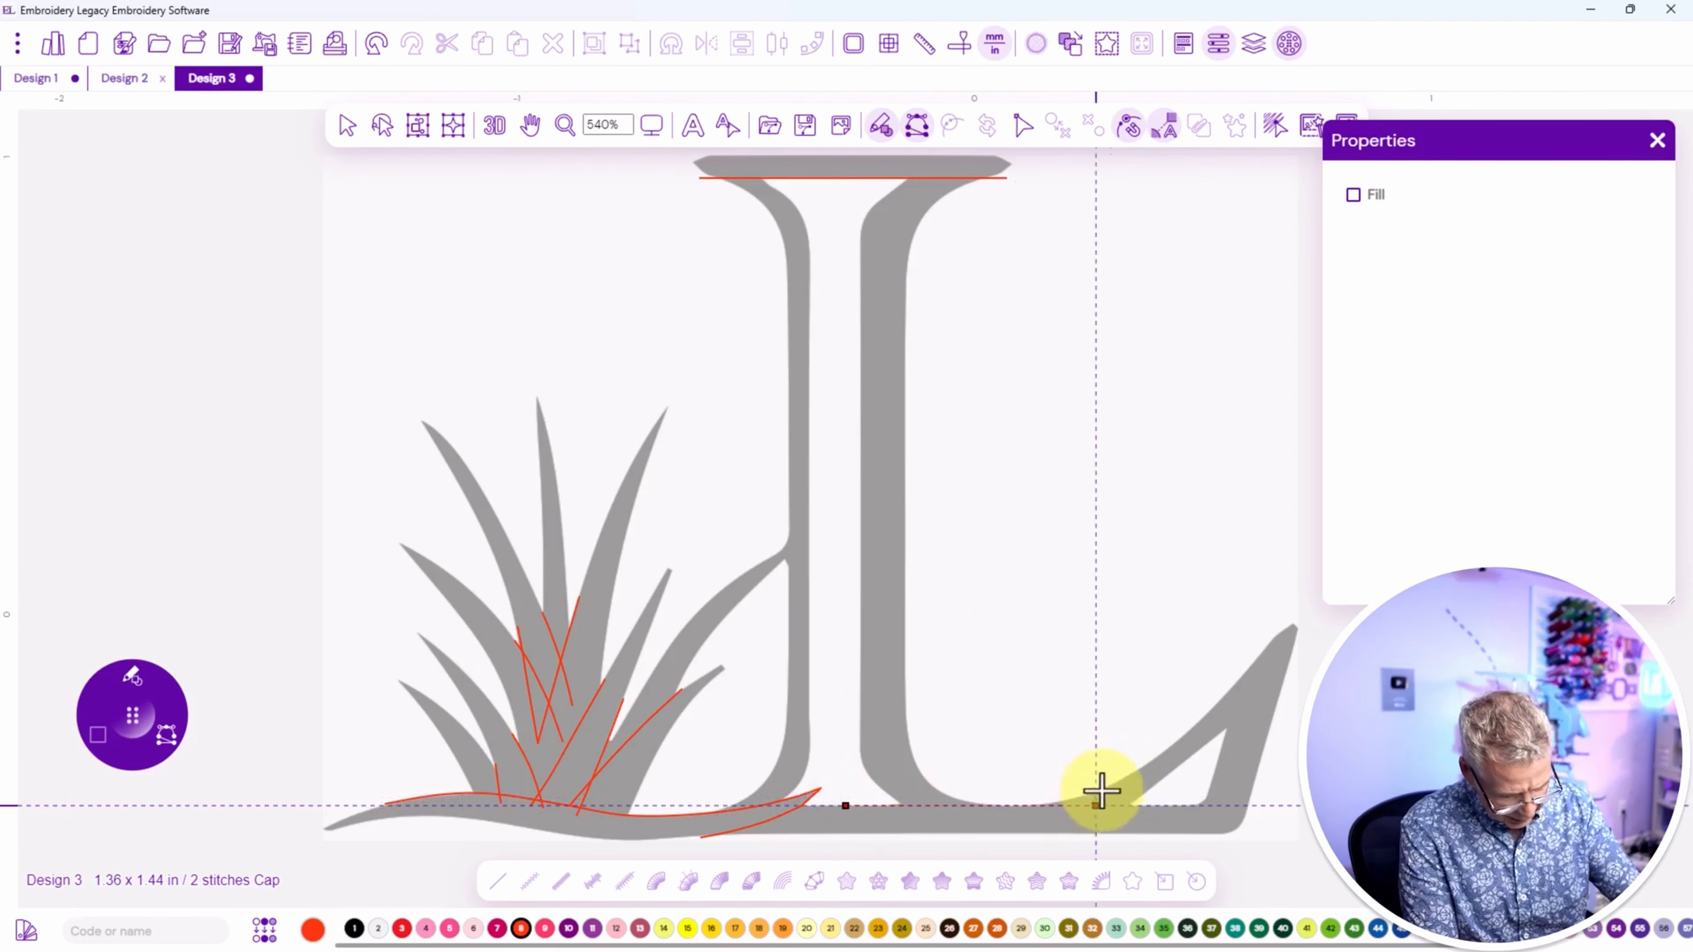
click(1155, 807)
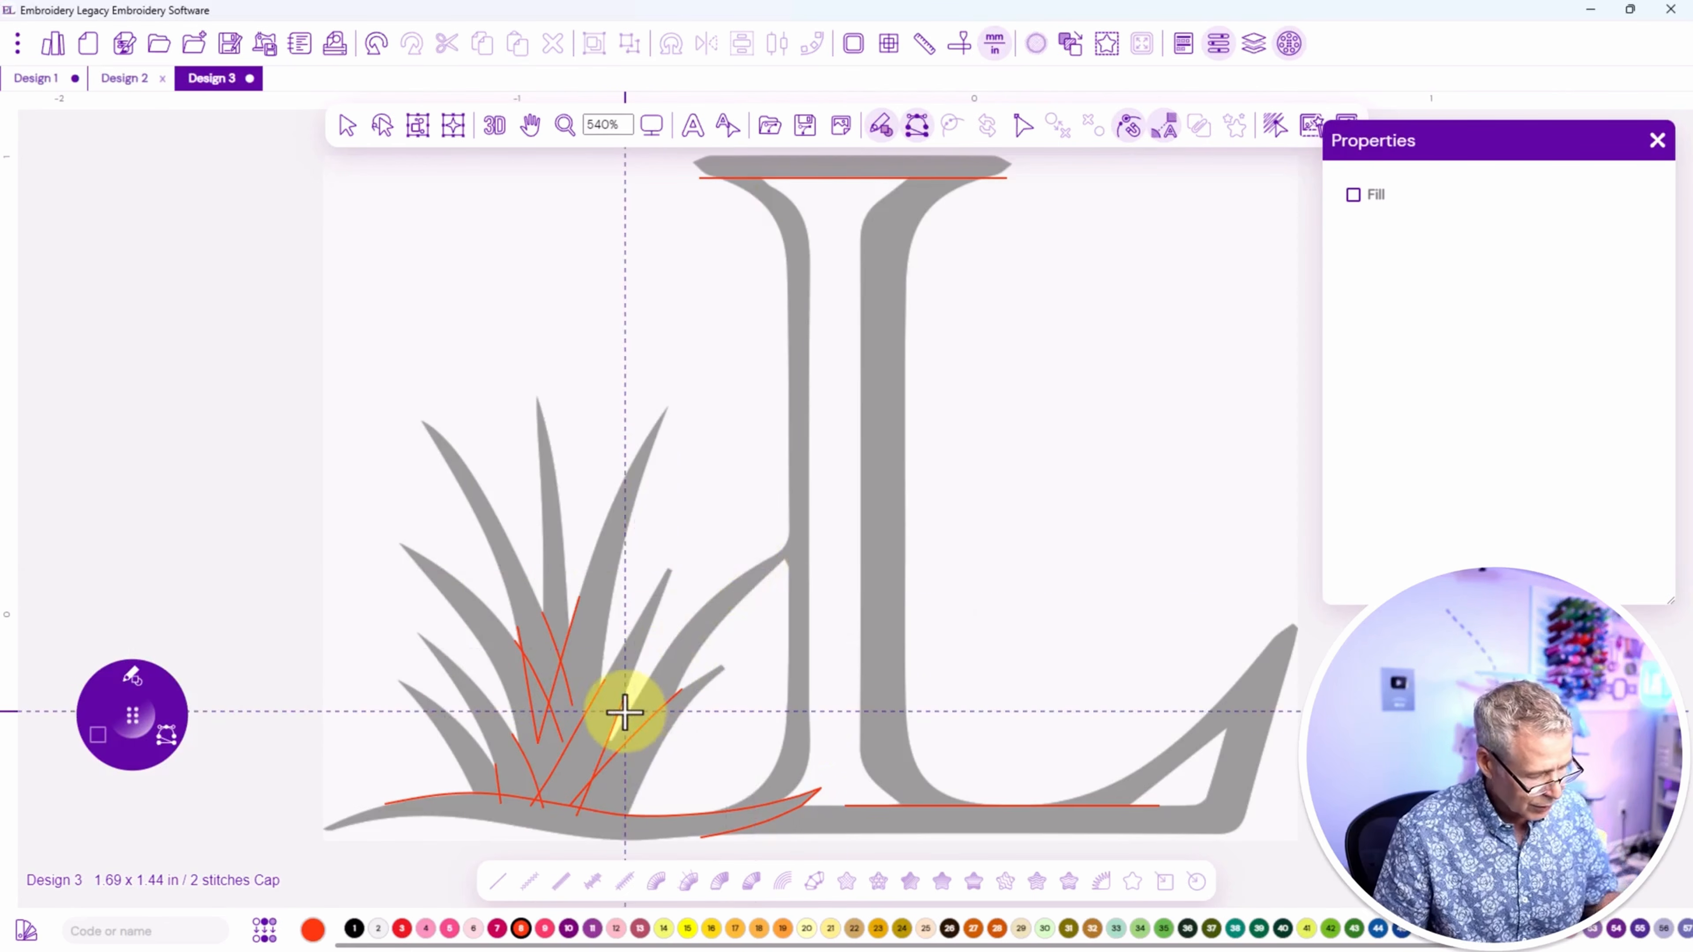
Digitize the long right grass blade as a satin column in thread colour 34, from its tip at the L's stem down into the clump.
click(1140, 928)
click(137, 694)
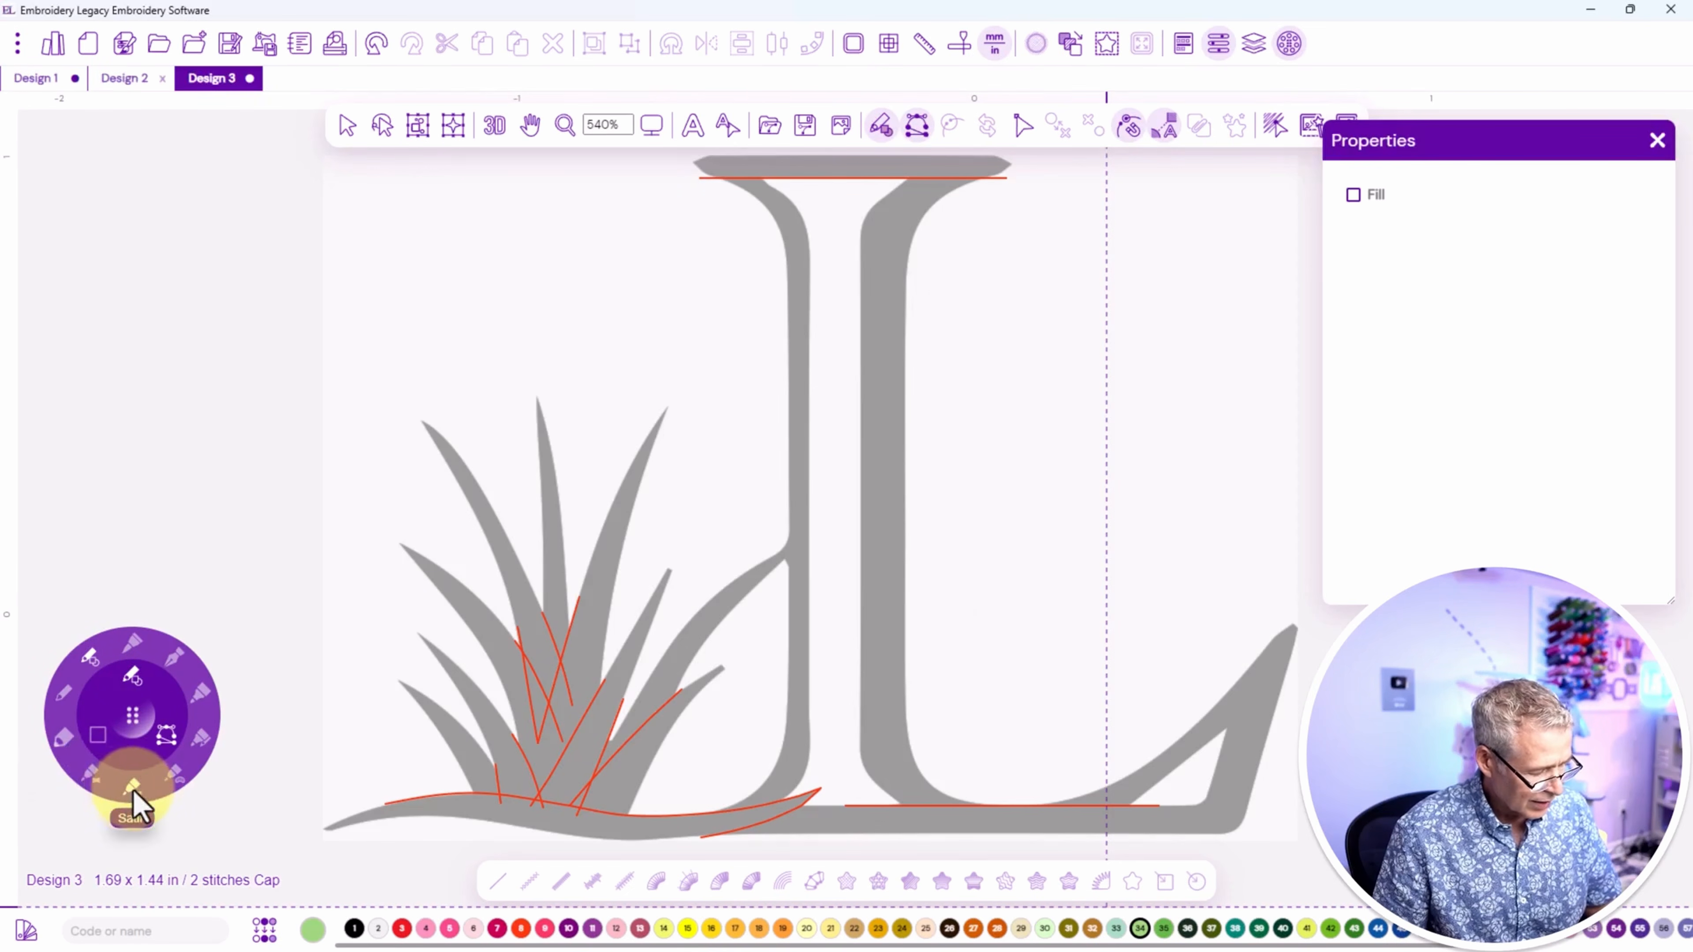
click(92, 775)
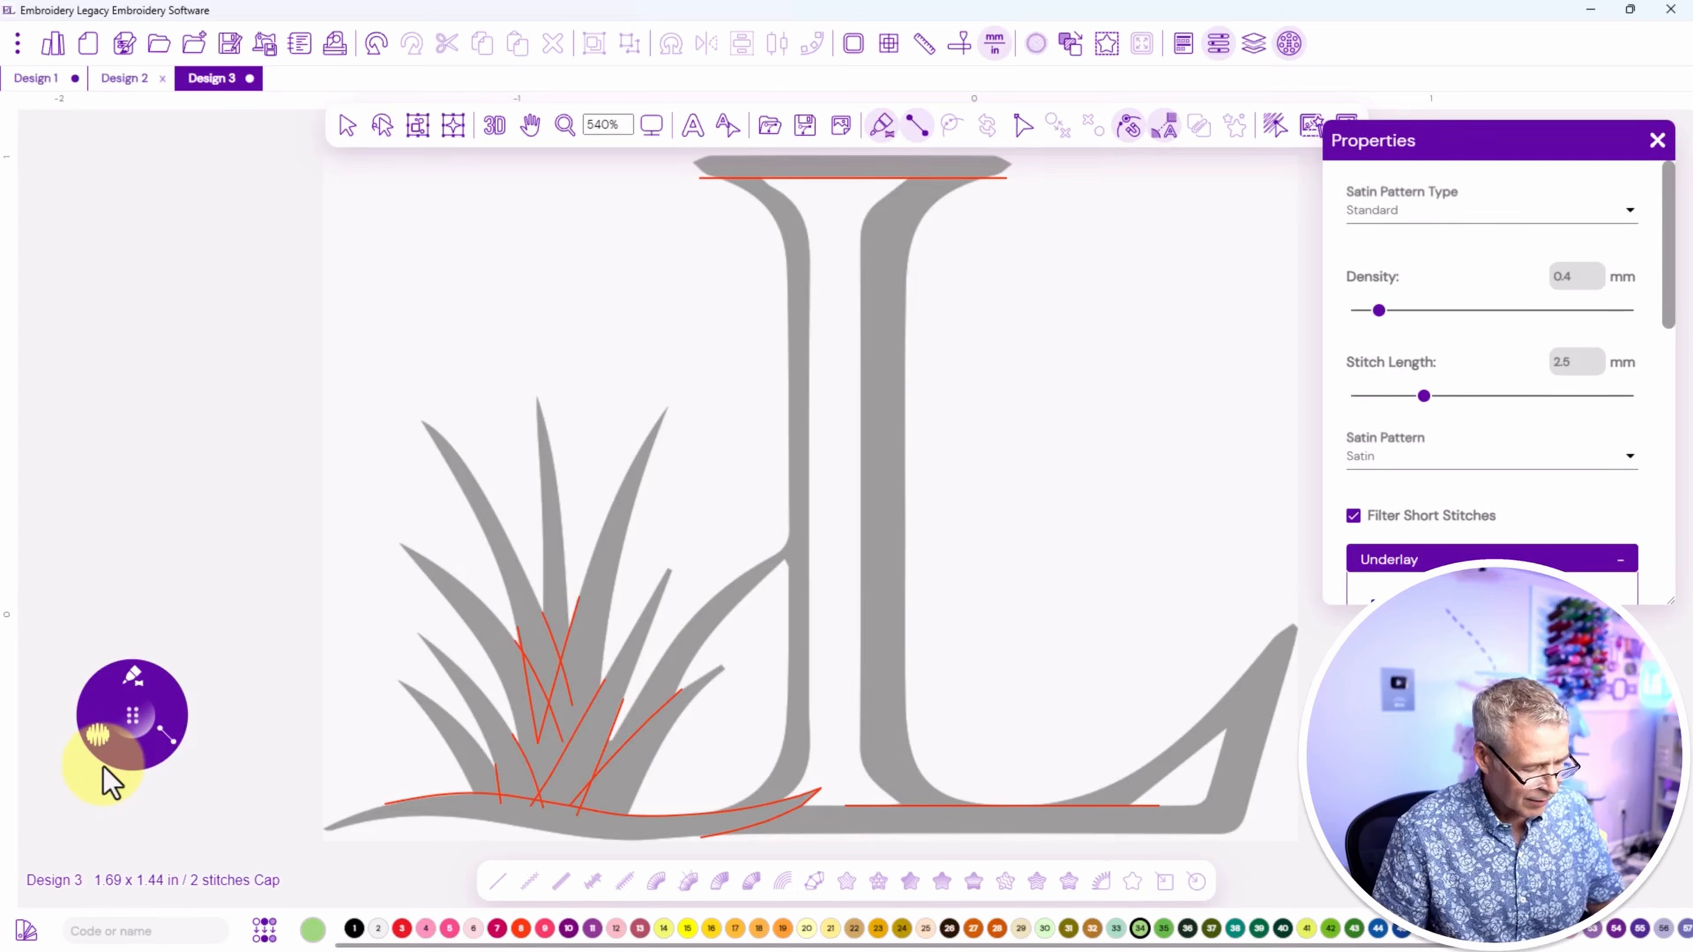
click(793, 551)
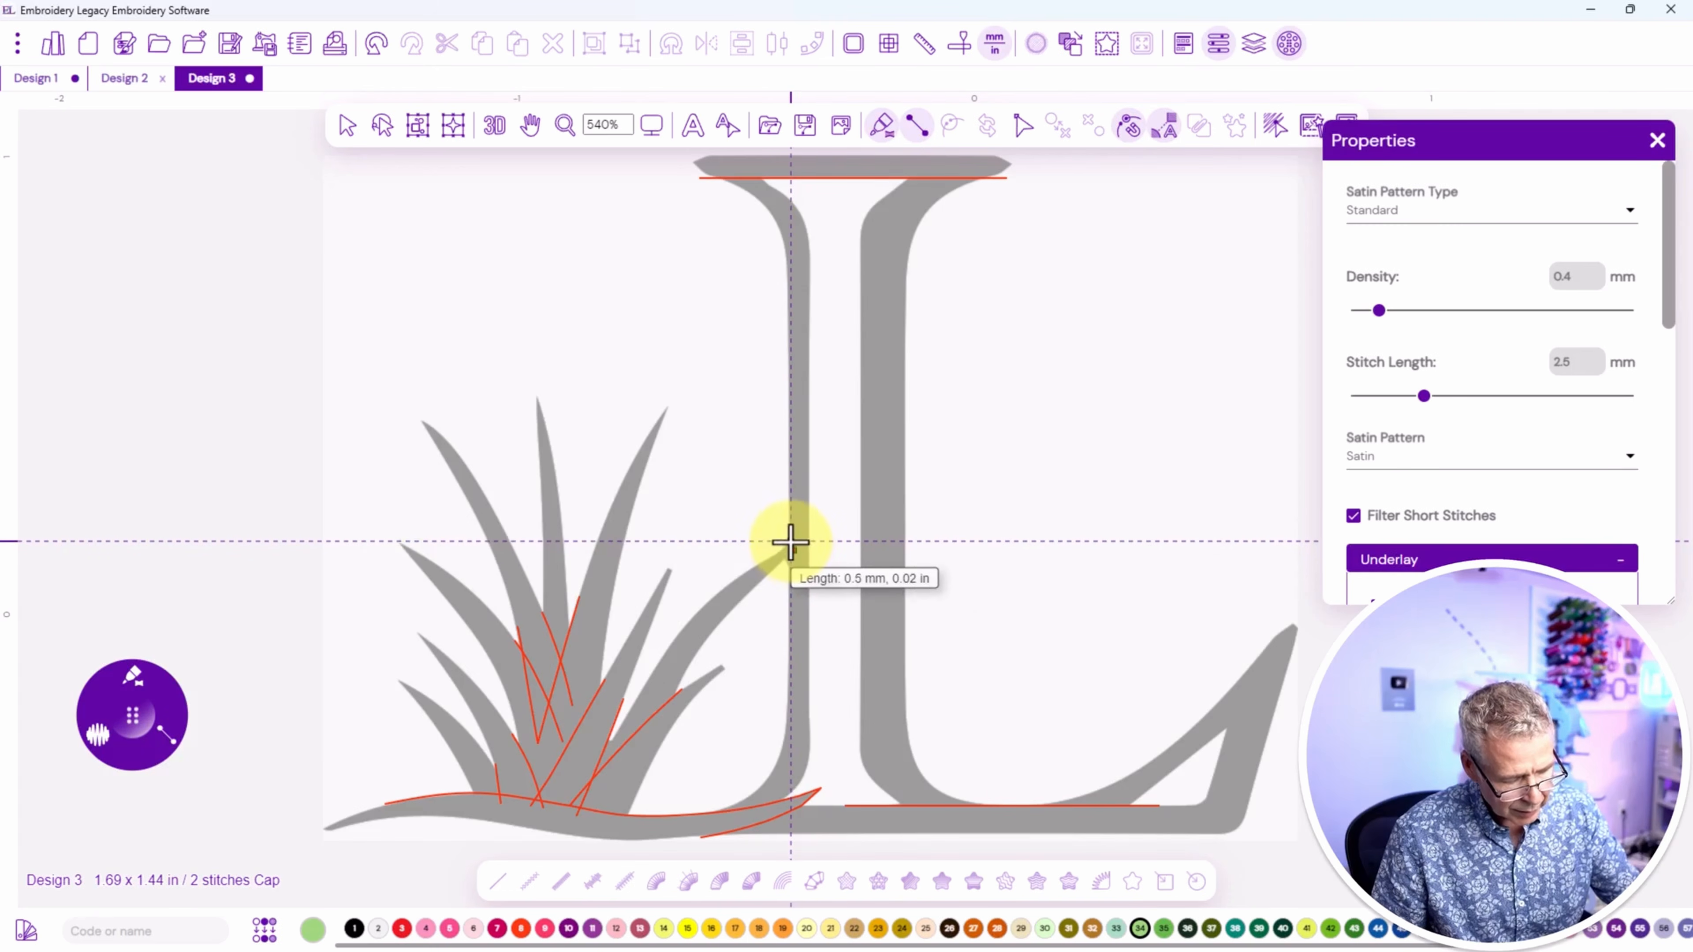
click(737, 579)
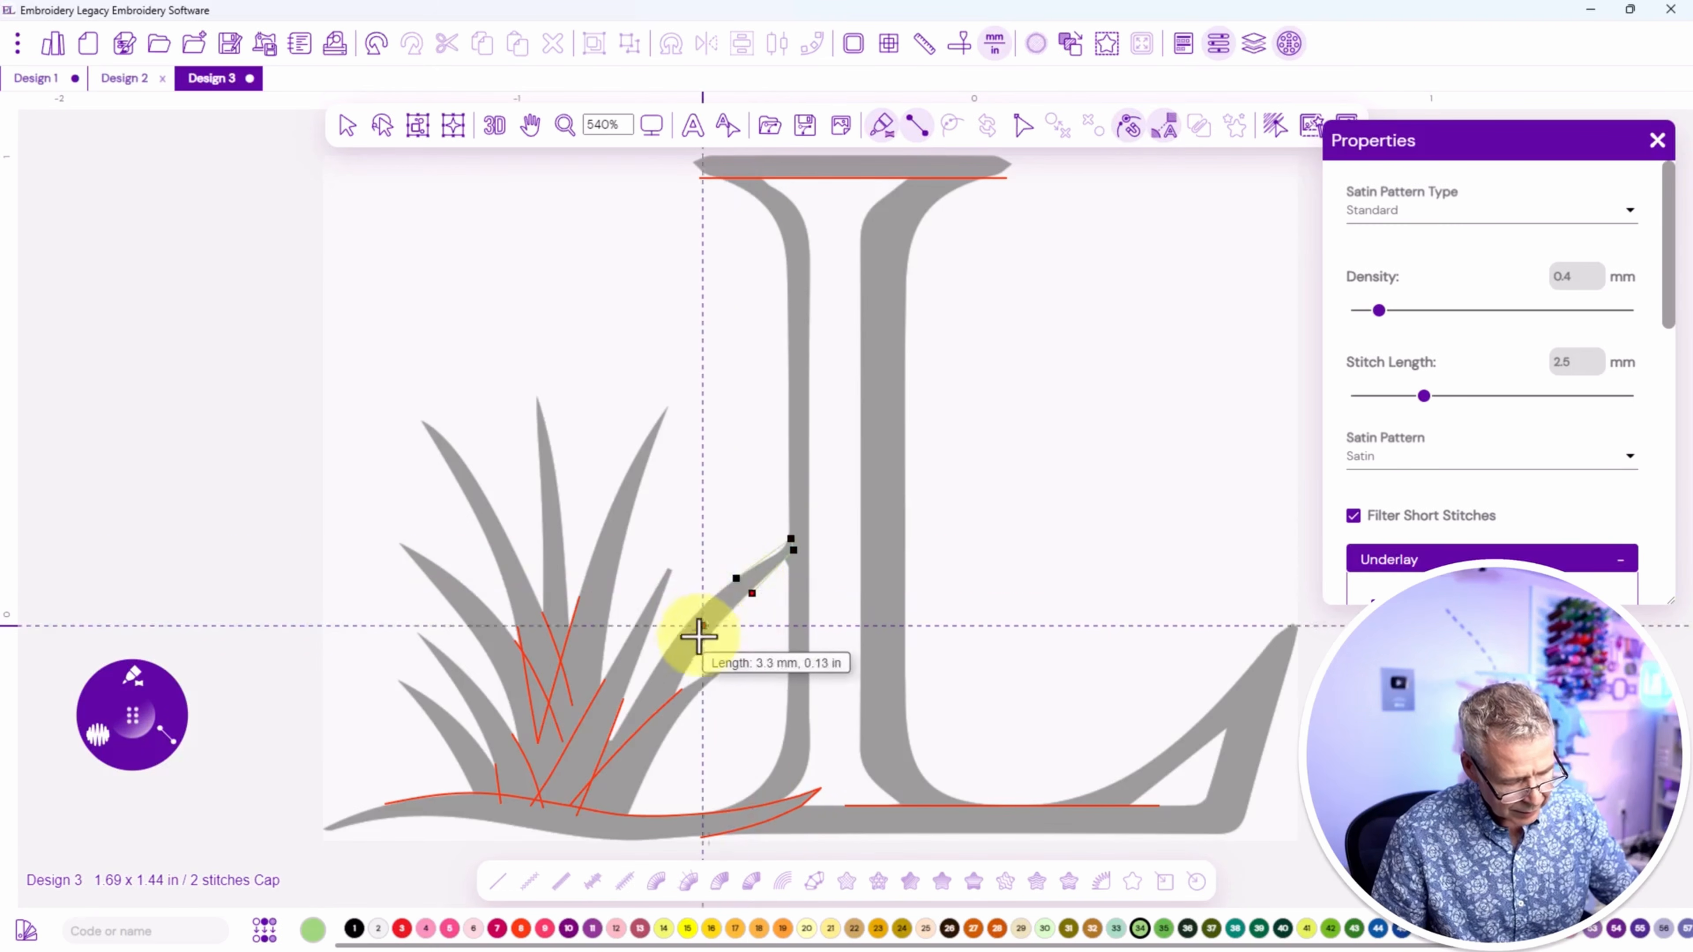
click(667, 648)
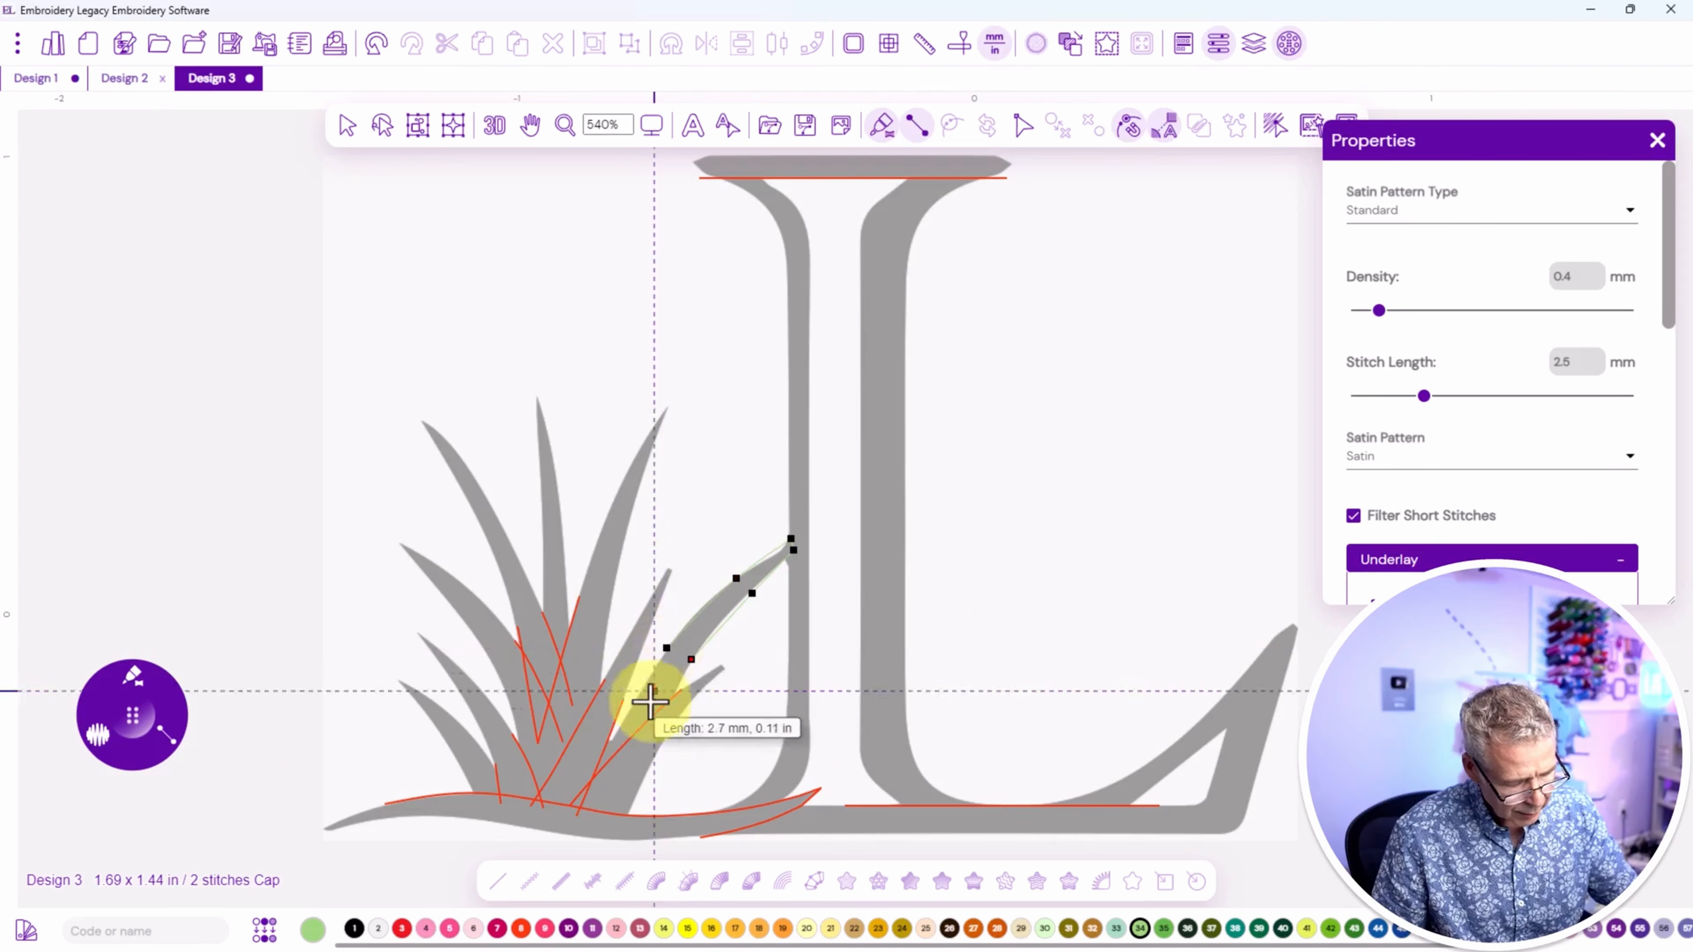
click(639, 757)
click(604, 748)
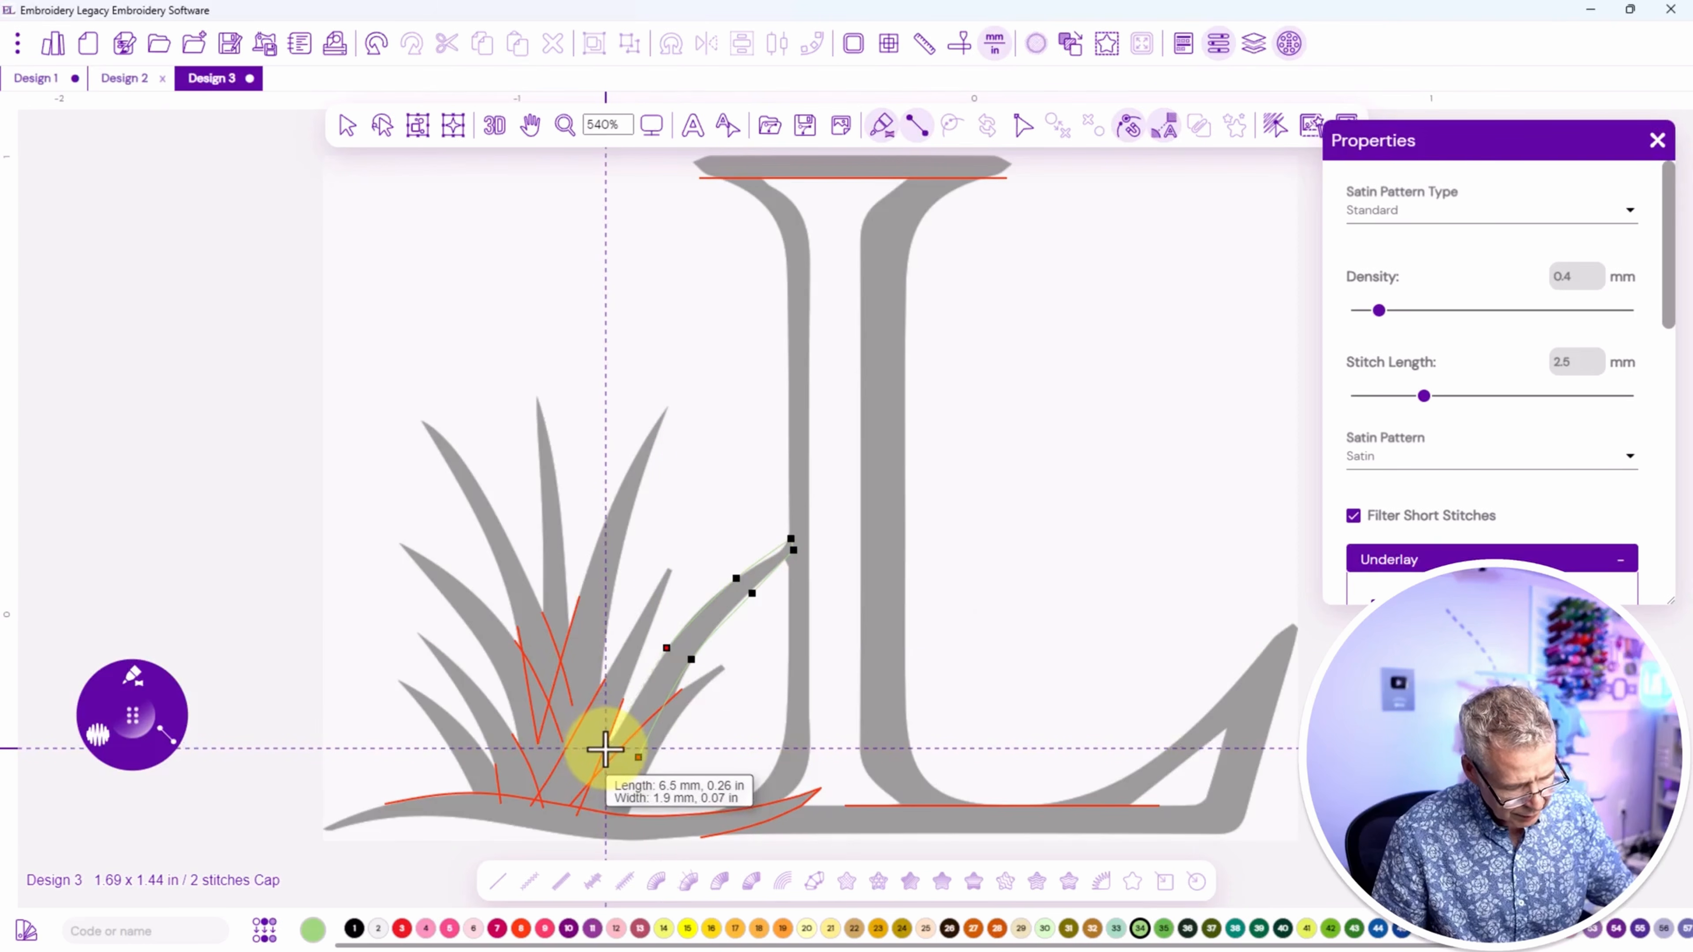
click(574, 770)
right_click(575, 770)
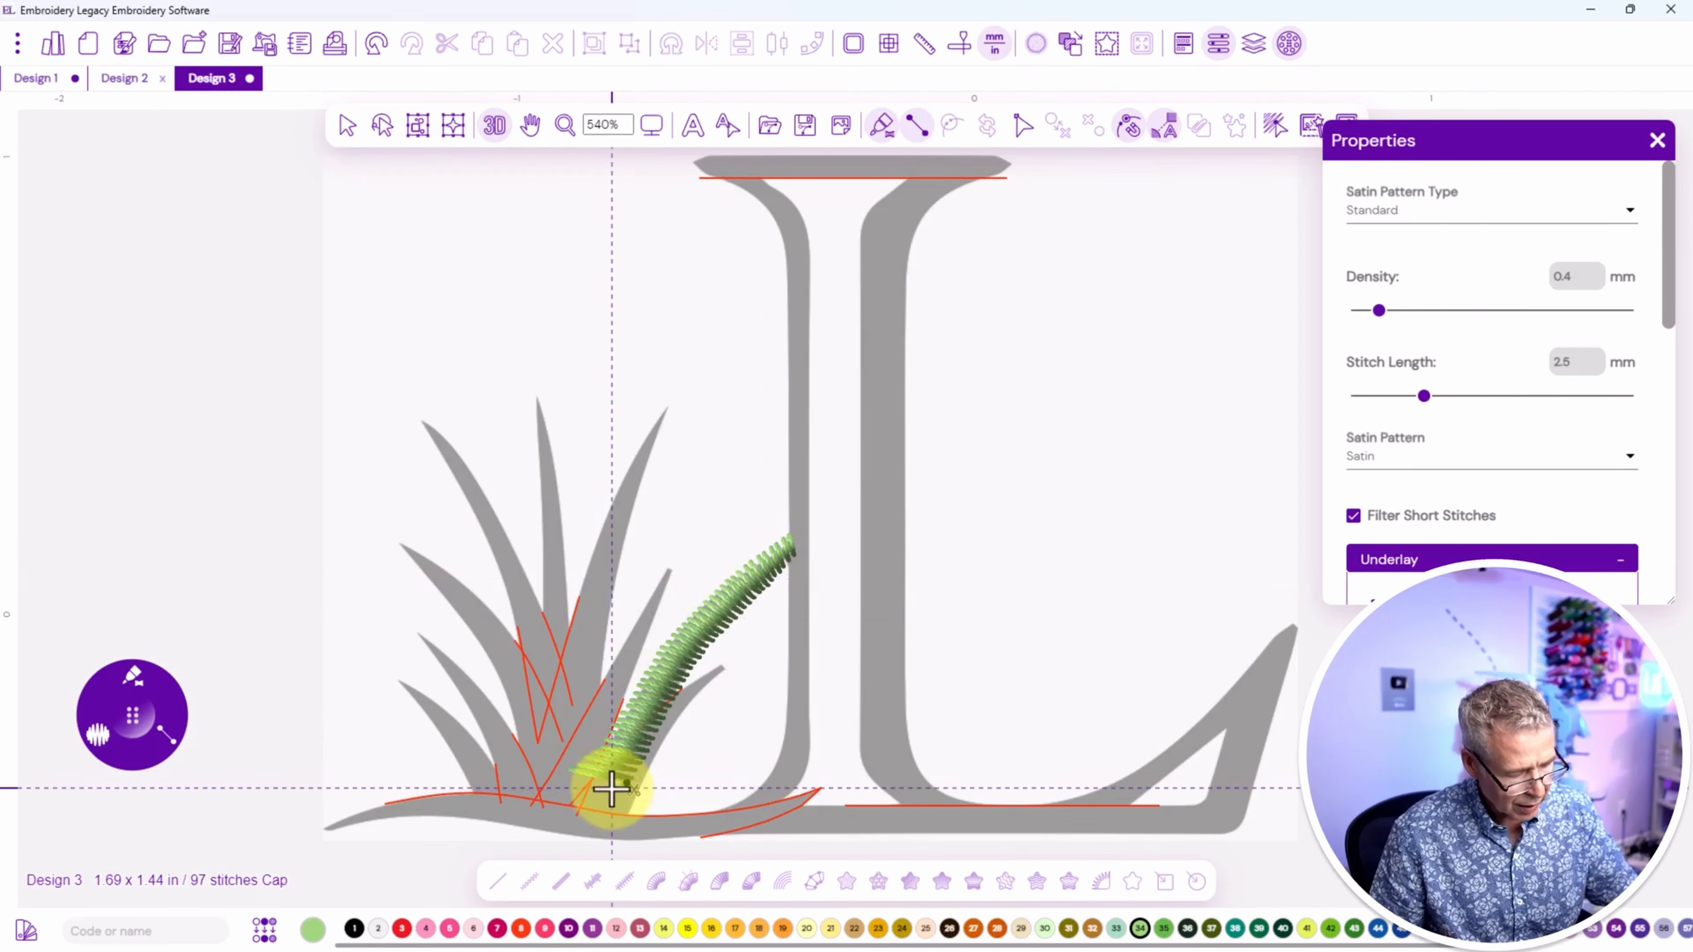
Digitize the short blade branching off the long right blade as a satin column from its tip down to the clump's base.
click(721, 663)
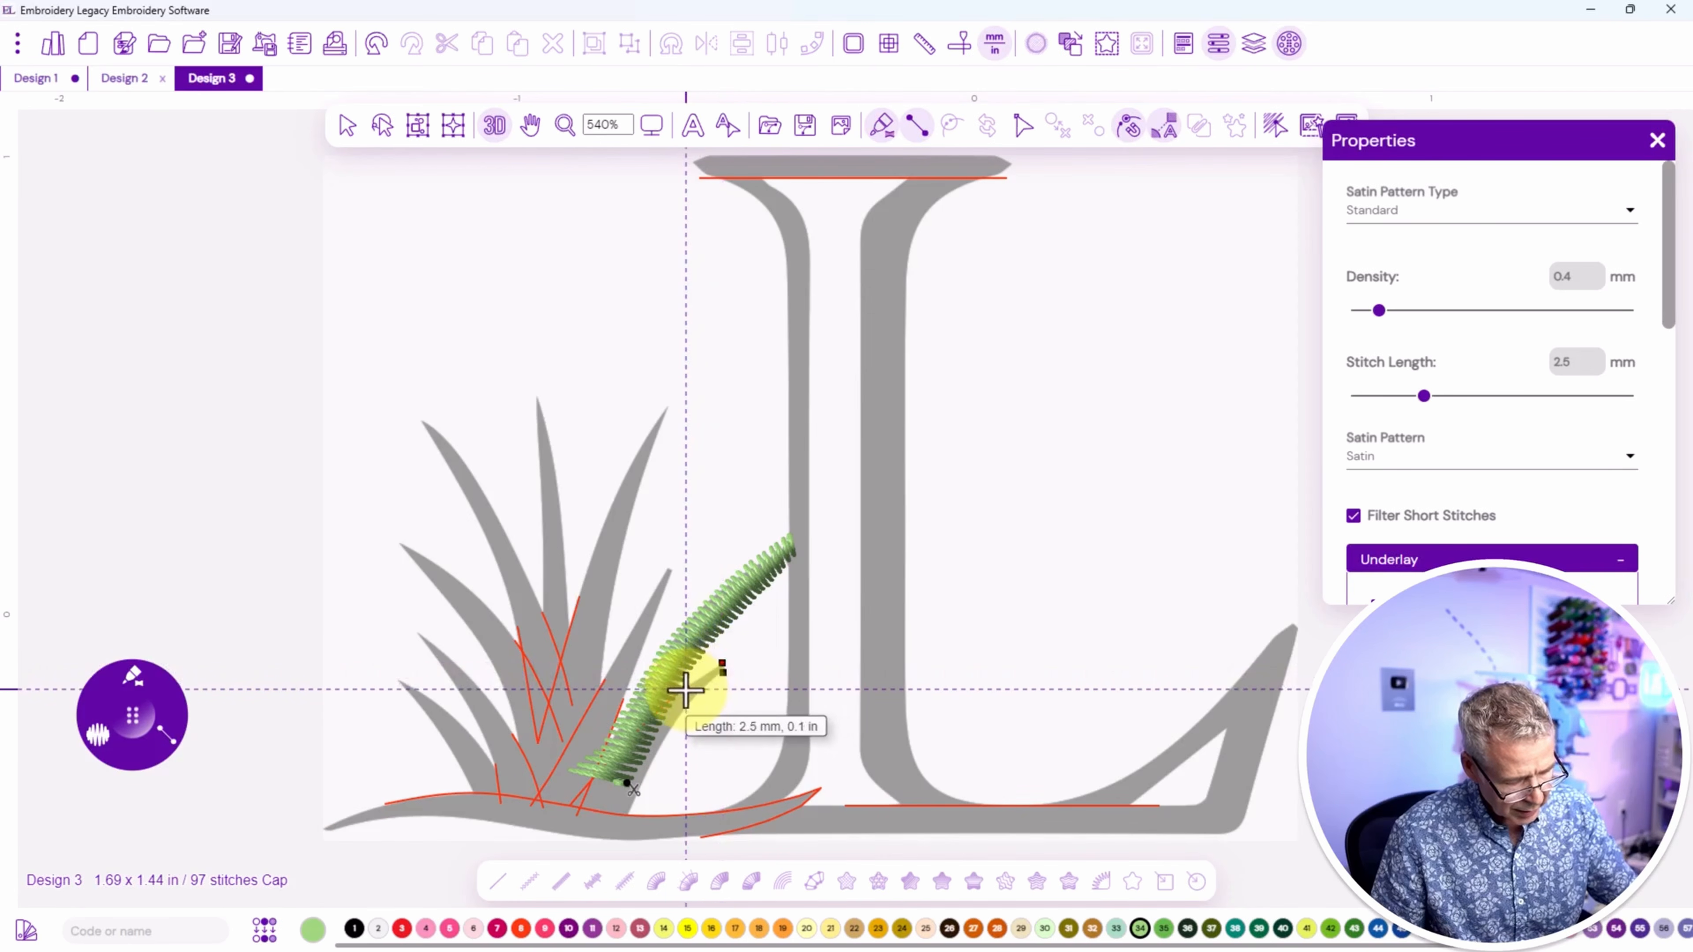
click(686, 688)
click(692, 701)
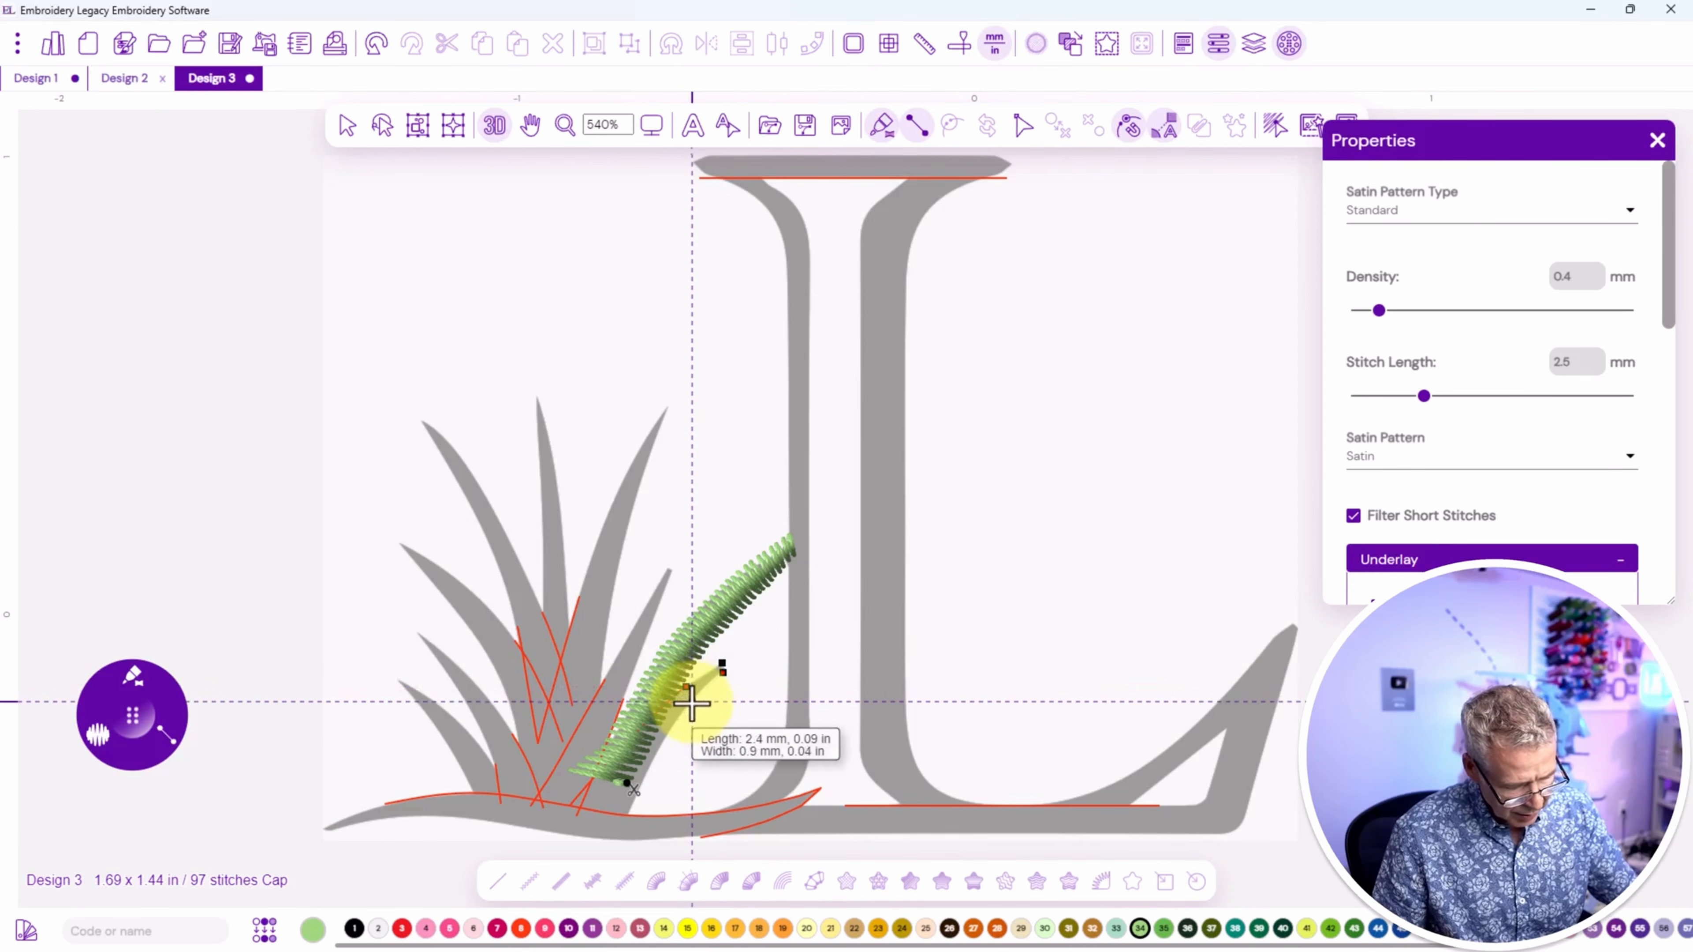
click(633, 733)
click(651, 762)
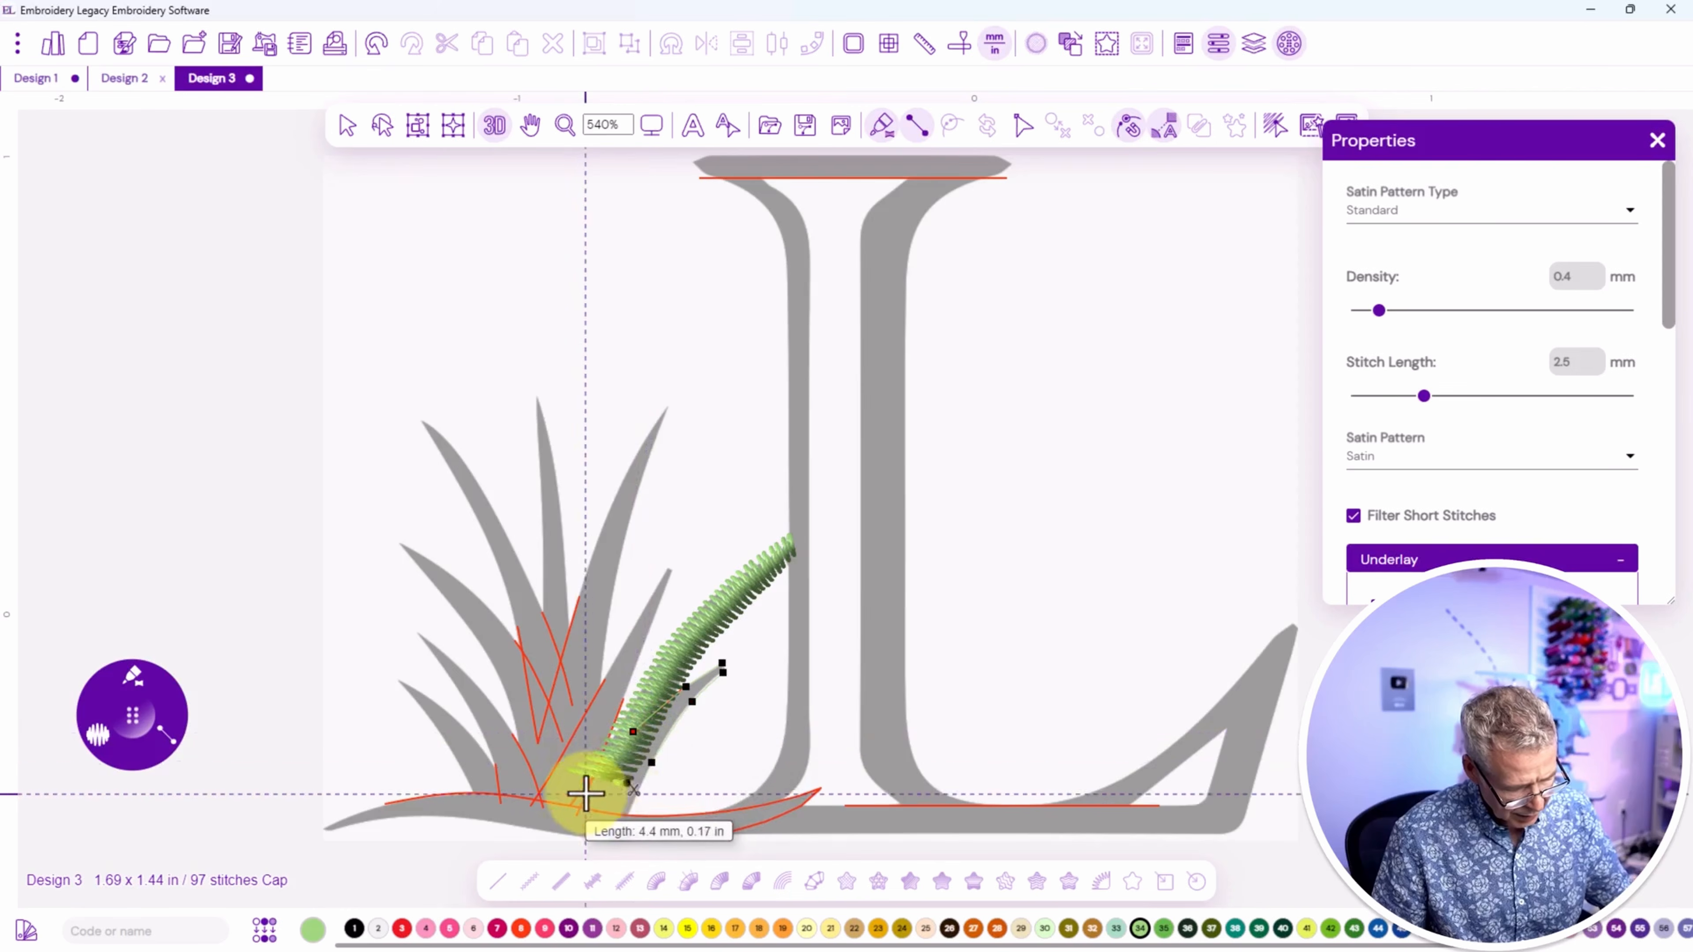
click(593, 779)
click(623, 824)
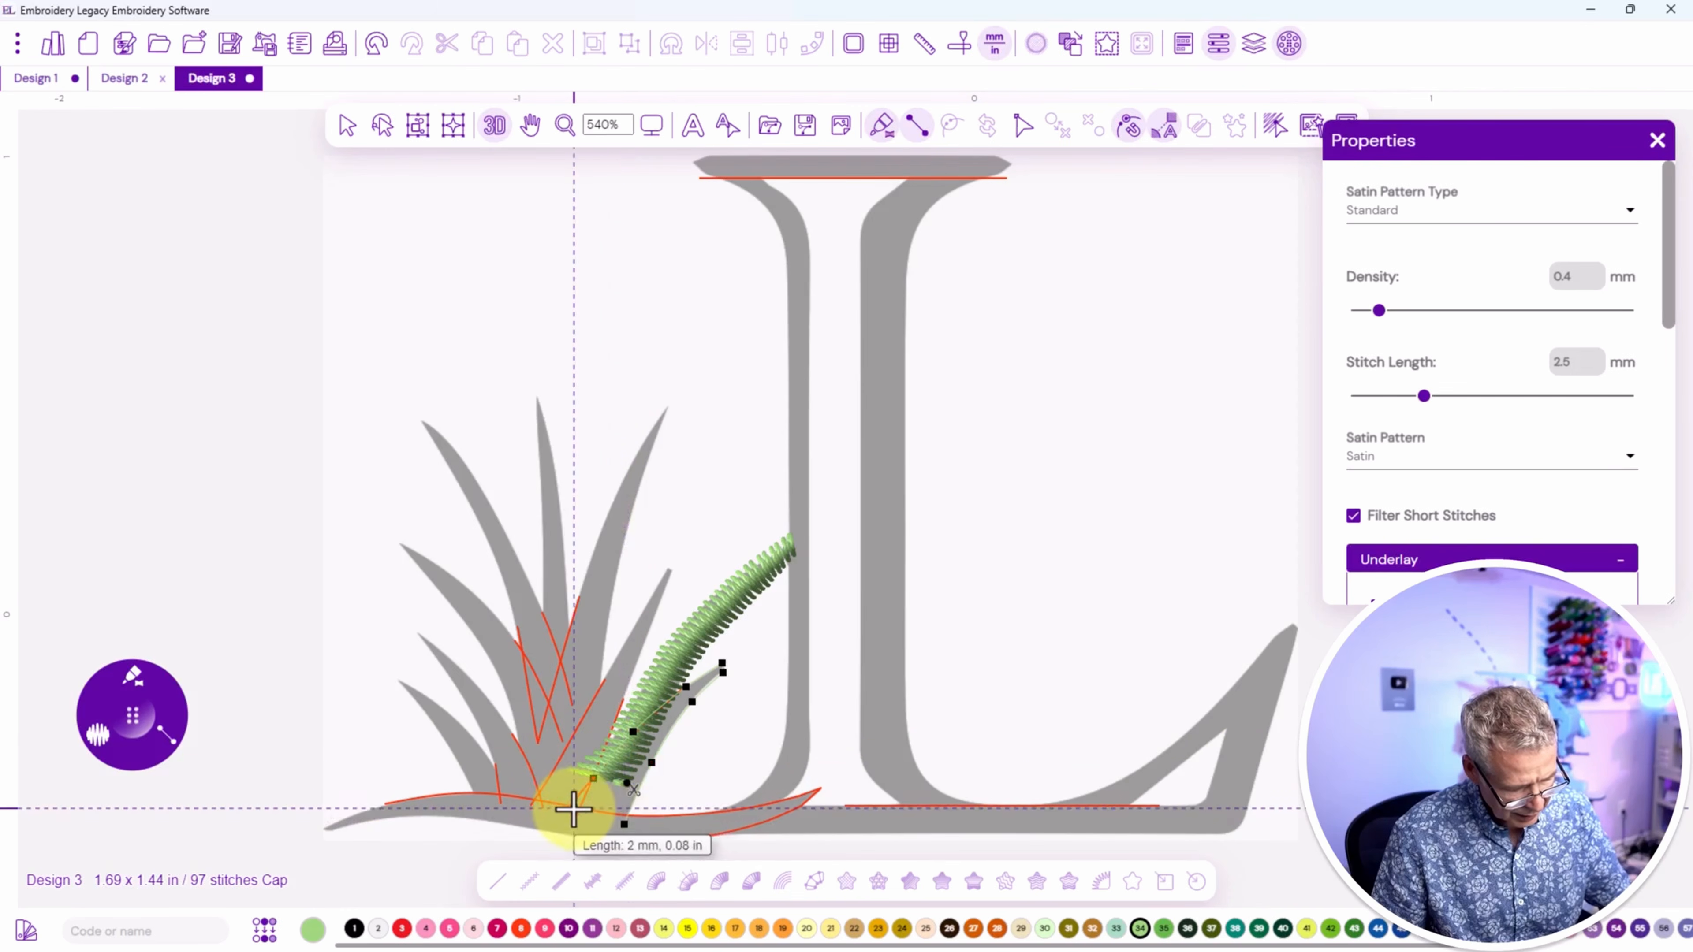
click(567, 808)
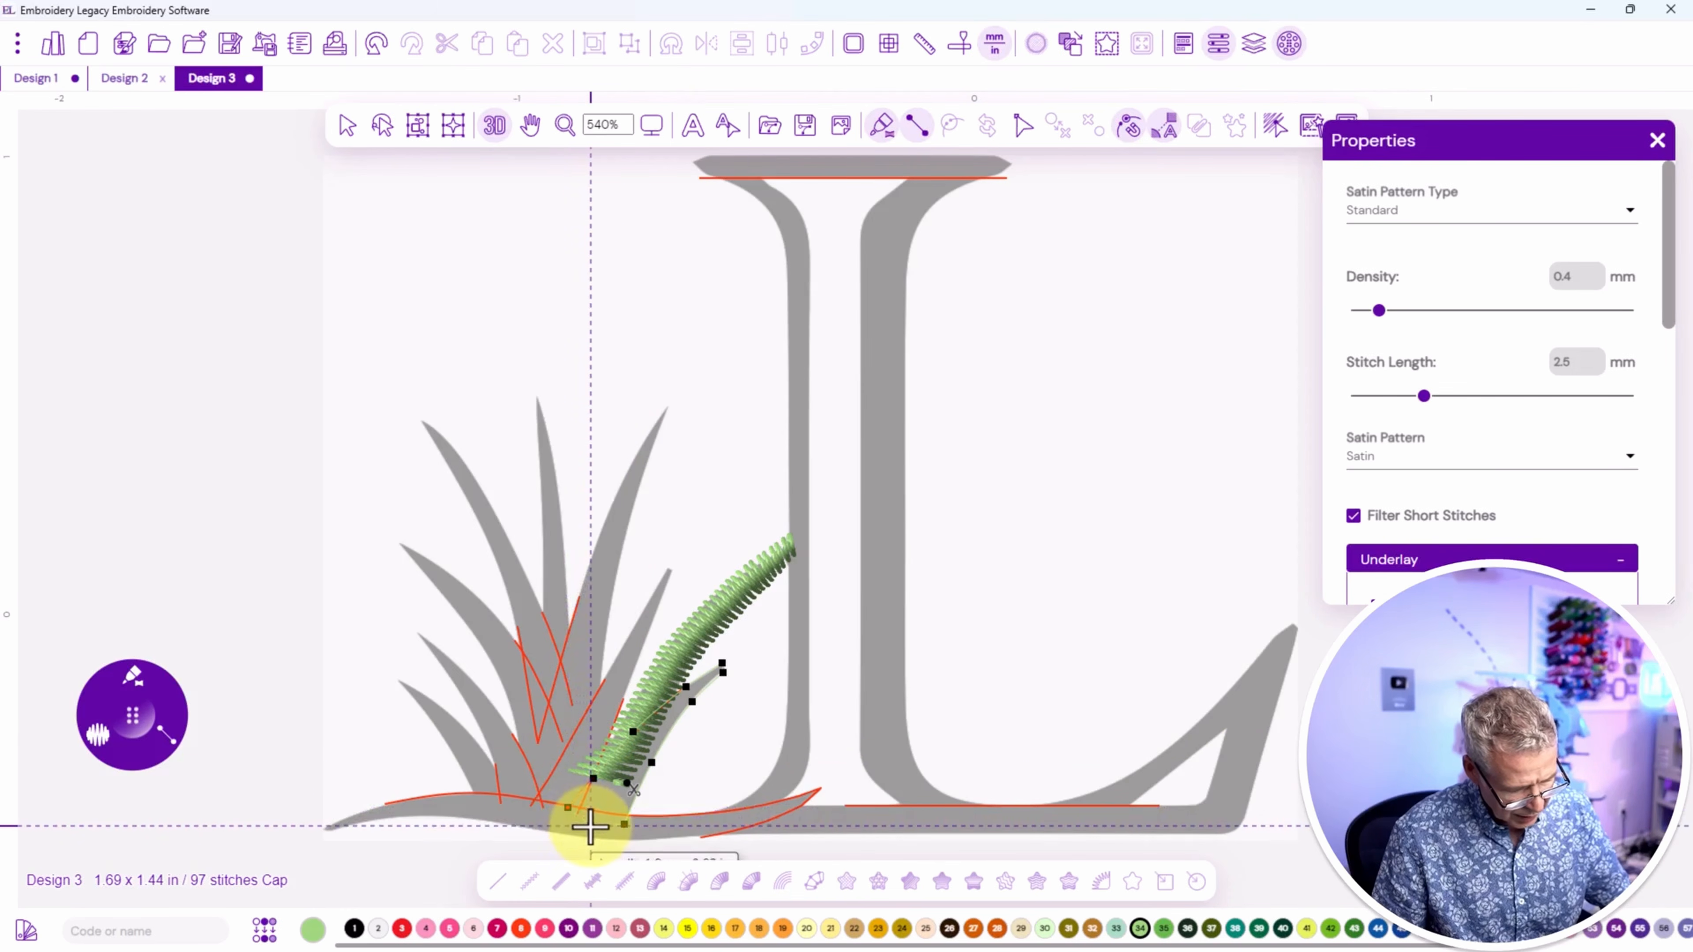
key(Return)
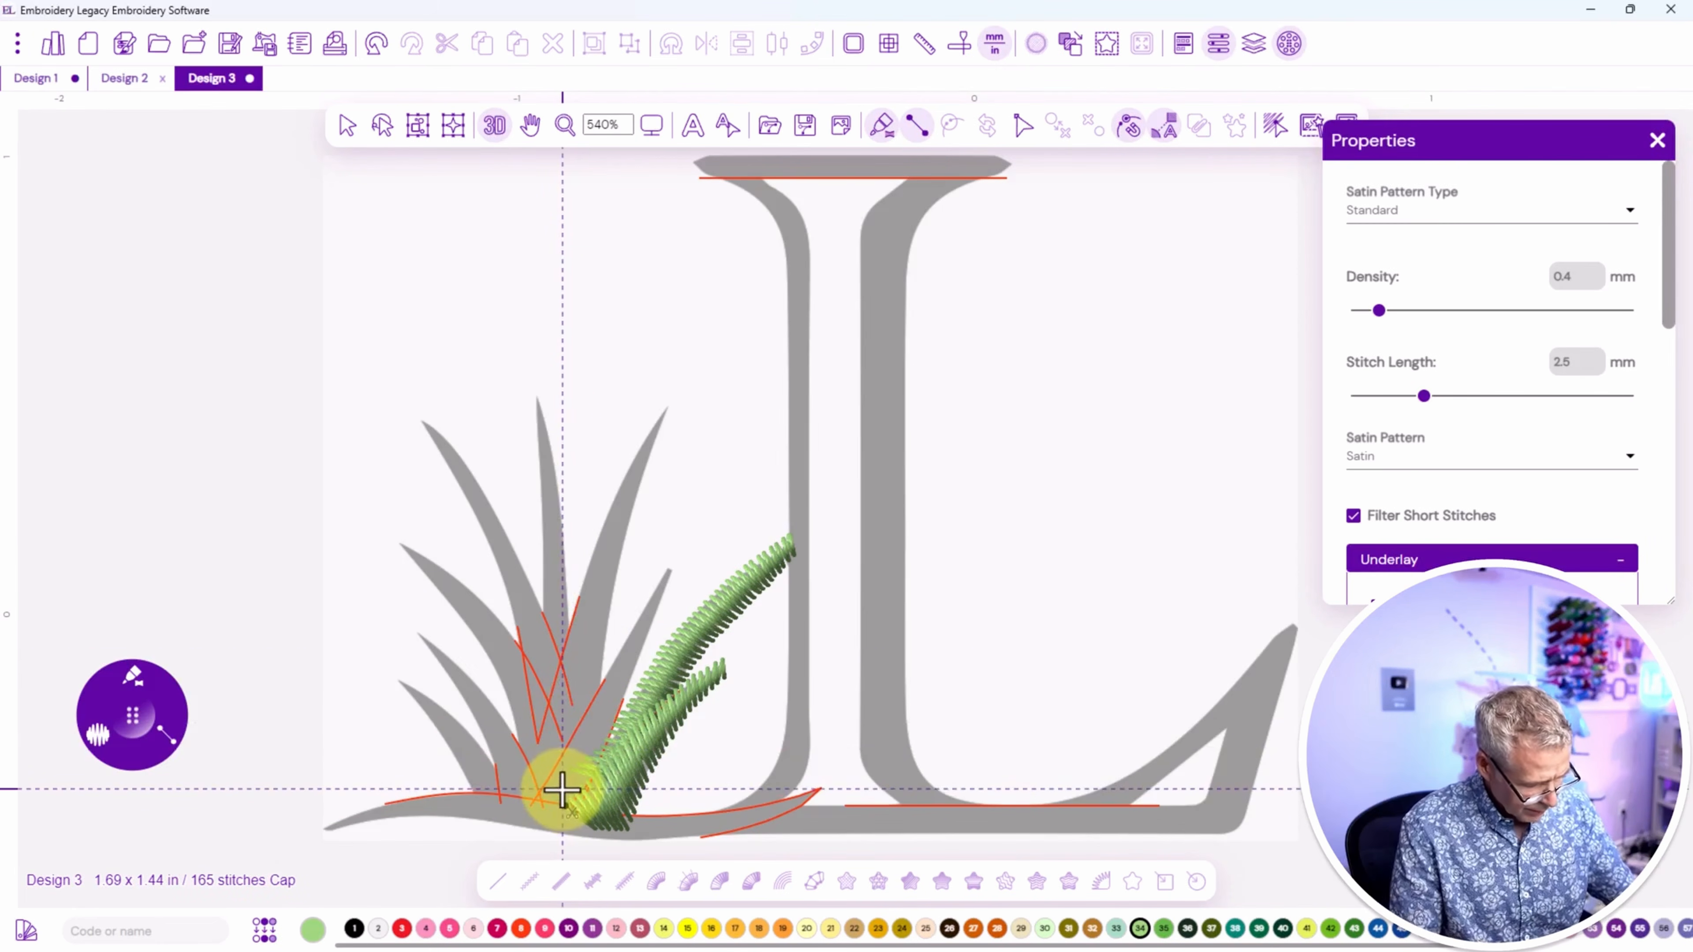
Add a run stitch from the clump's base up under the tall centre blade, and digitize that blade as a satin column from its tip down.
key(r)
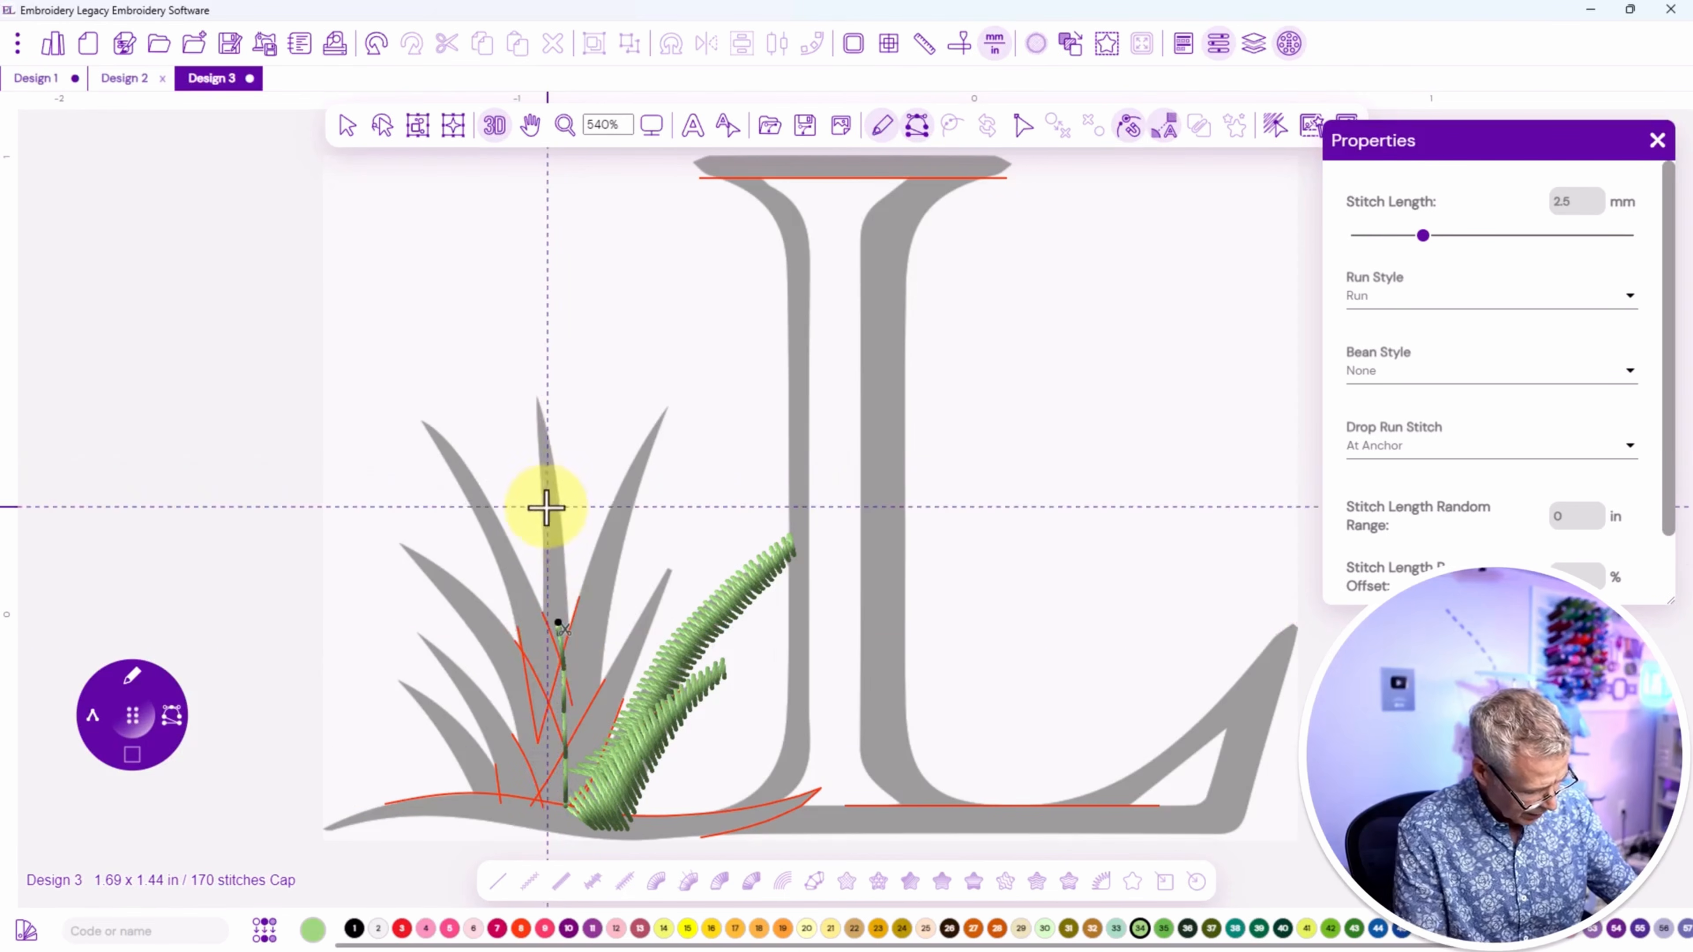
click(544, 410)
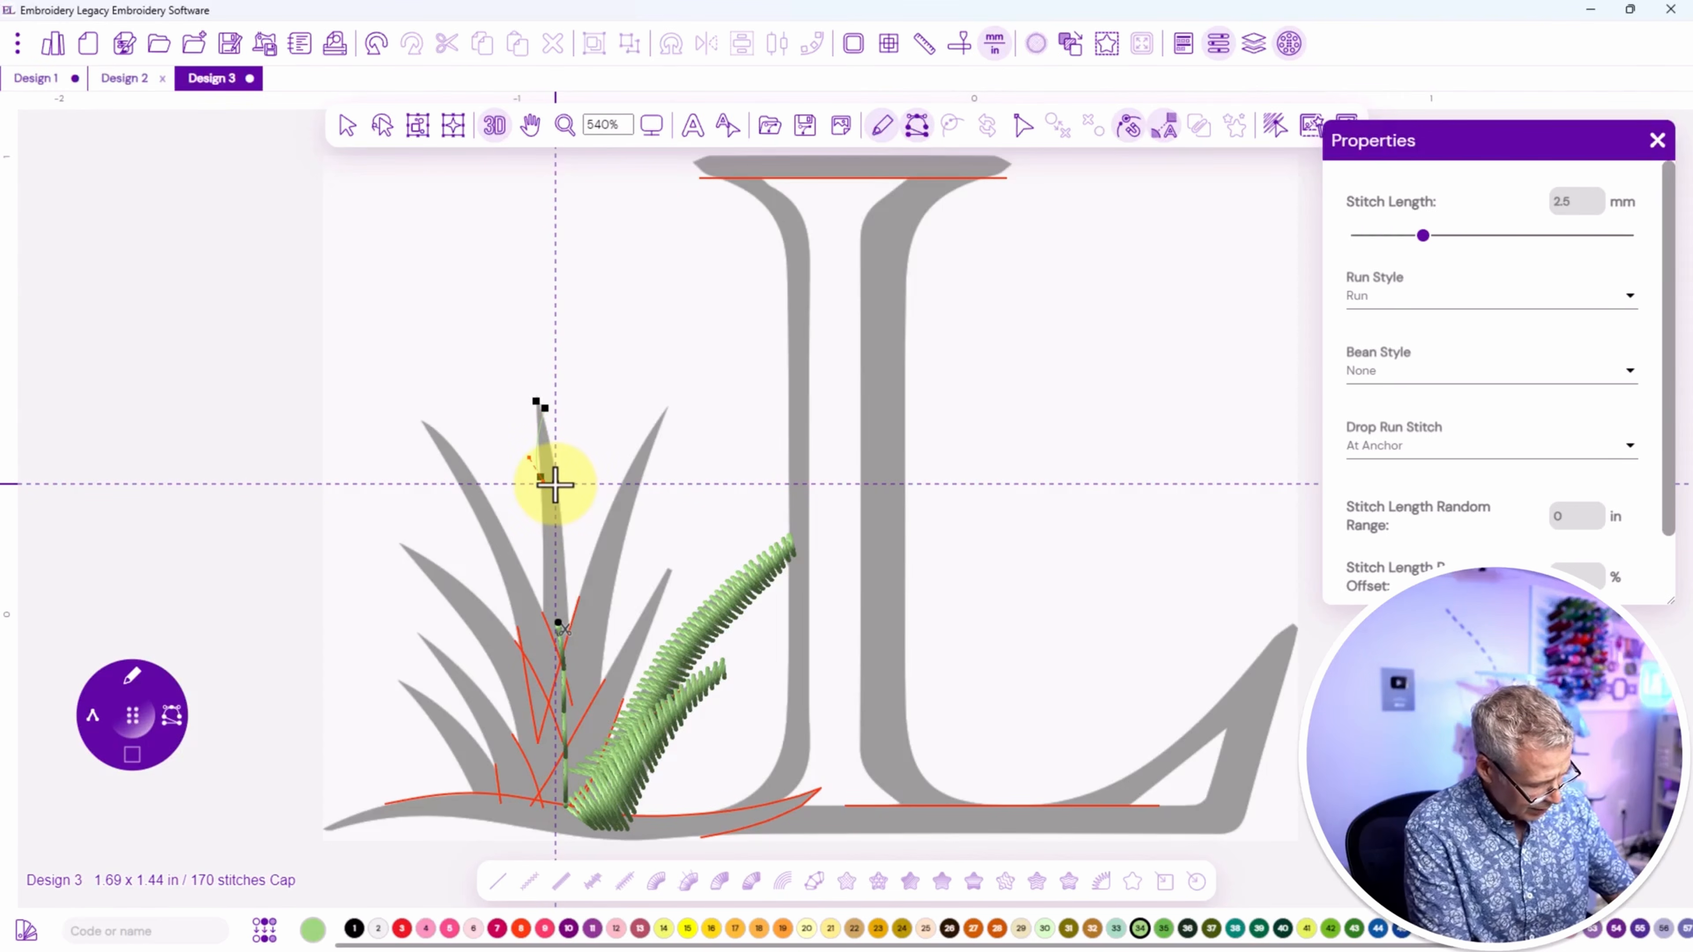
key(s)
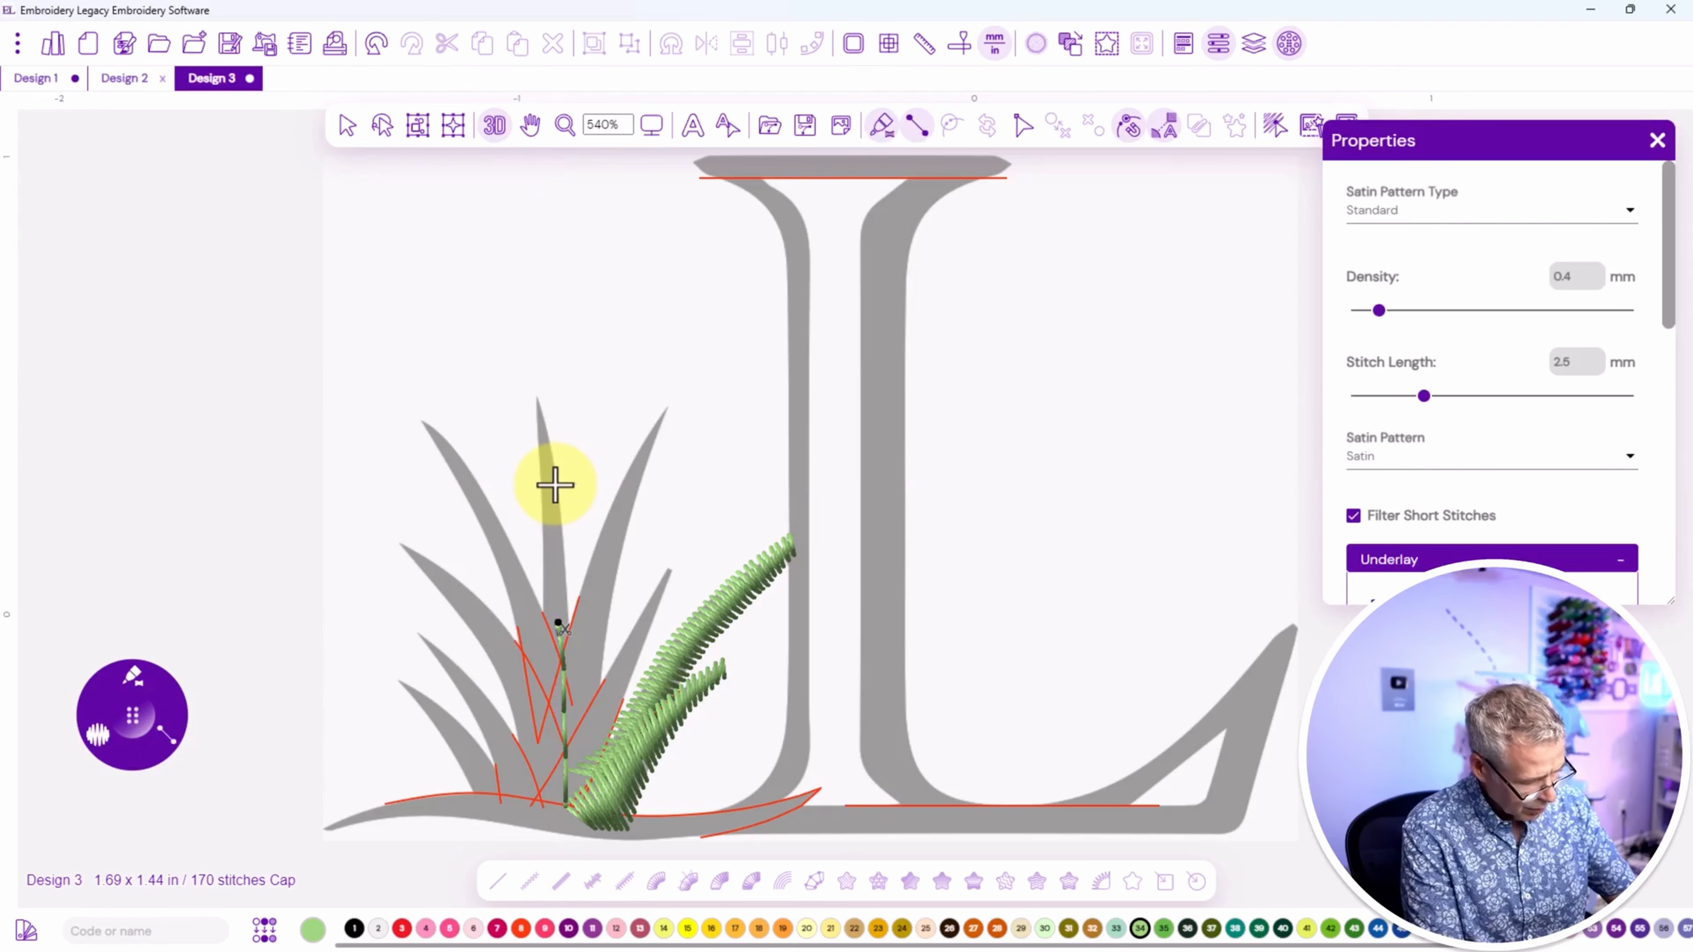
click(544, 410)
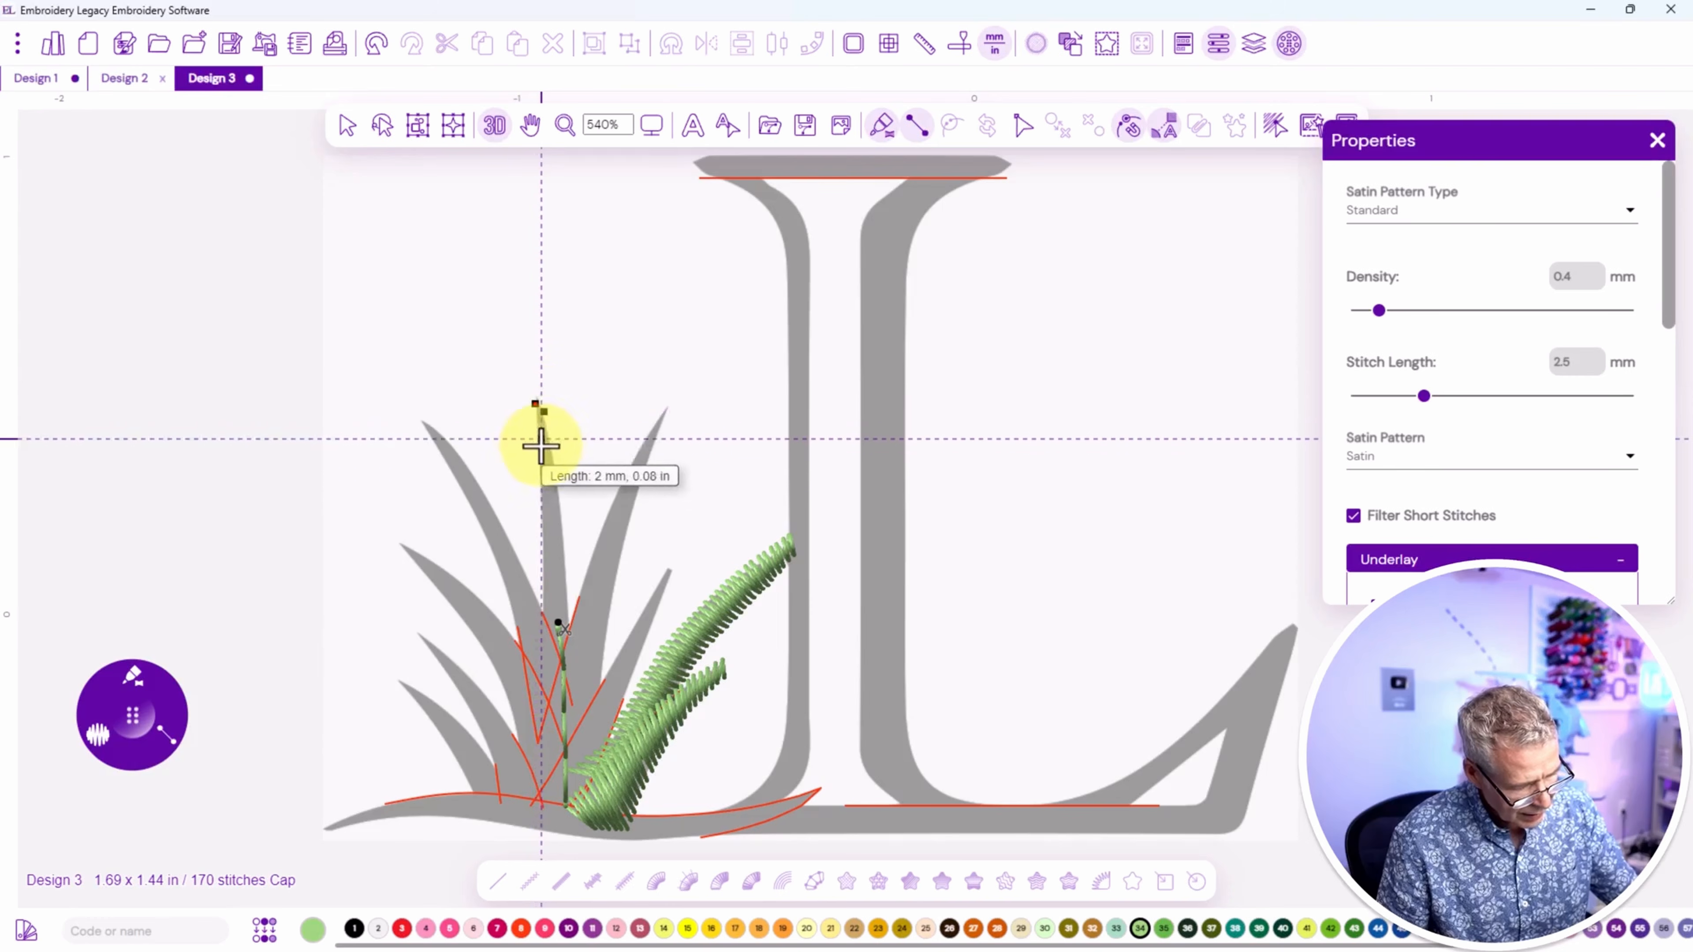
click(557, 476)
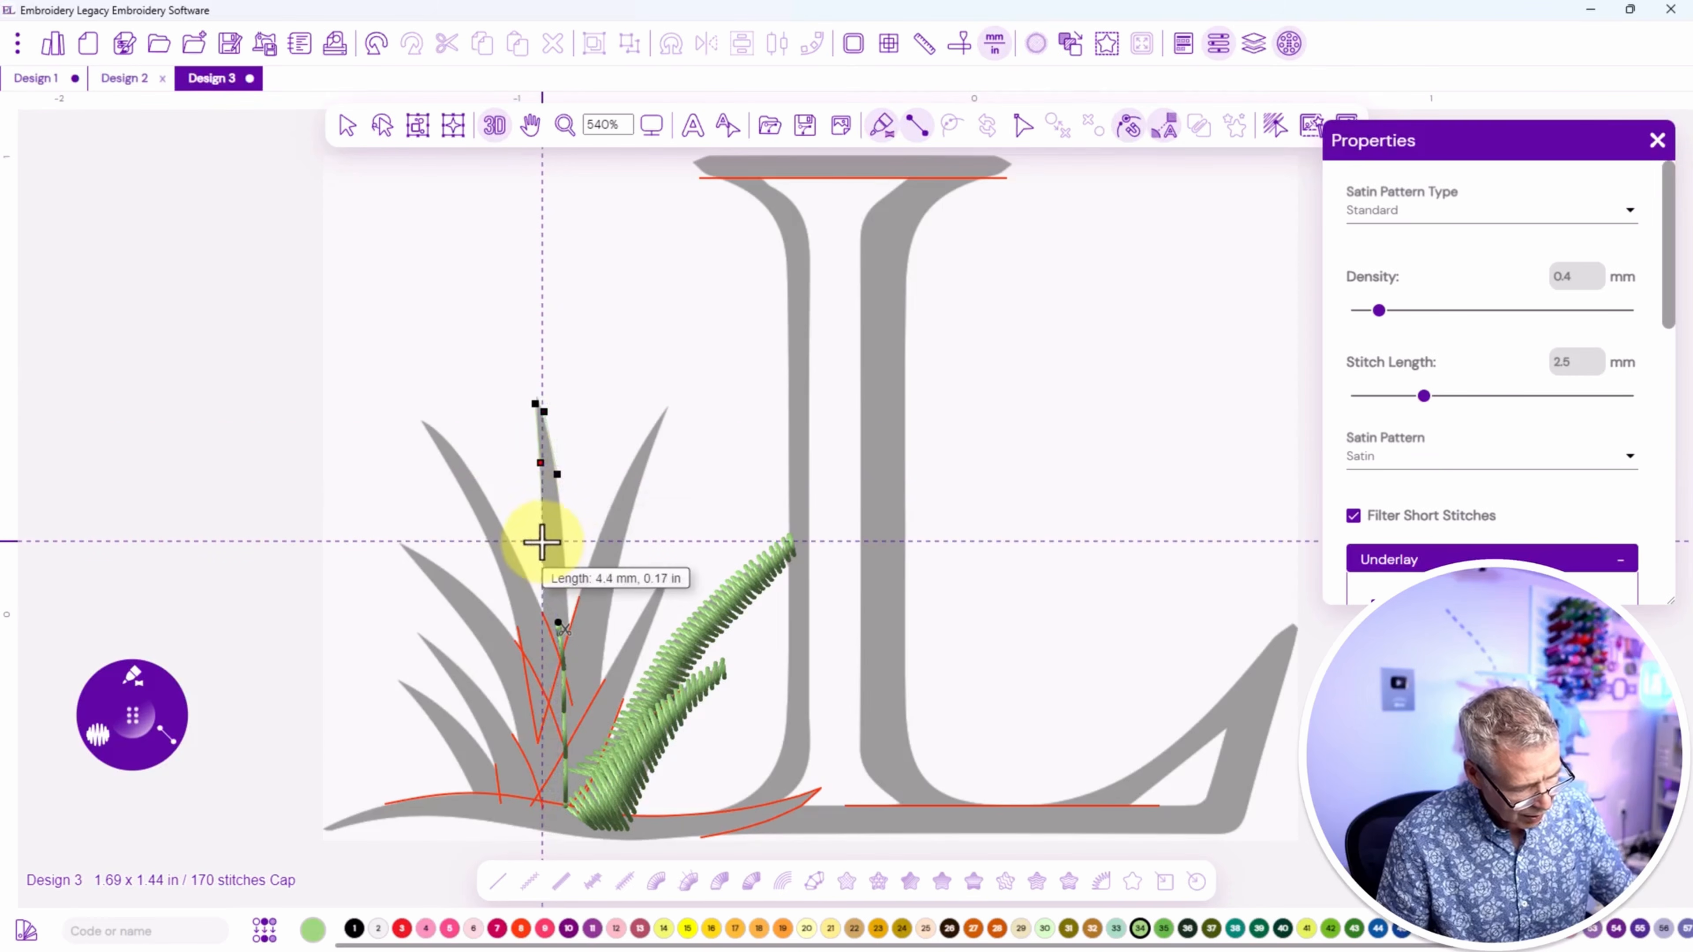
click(567, 558)
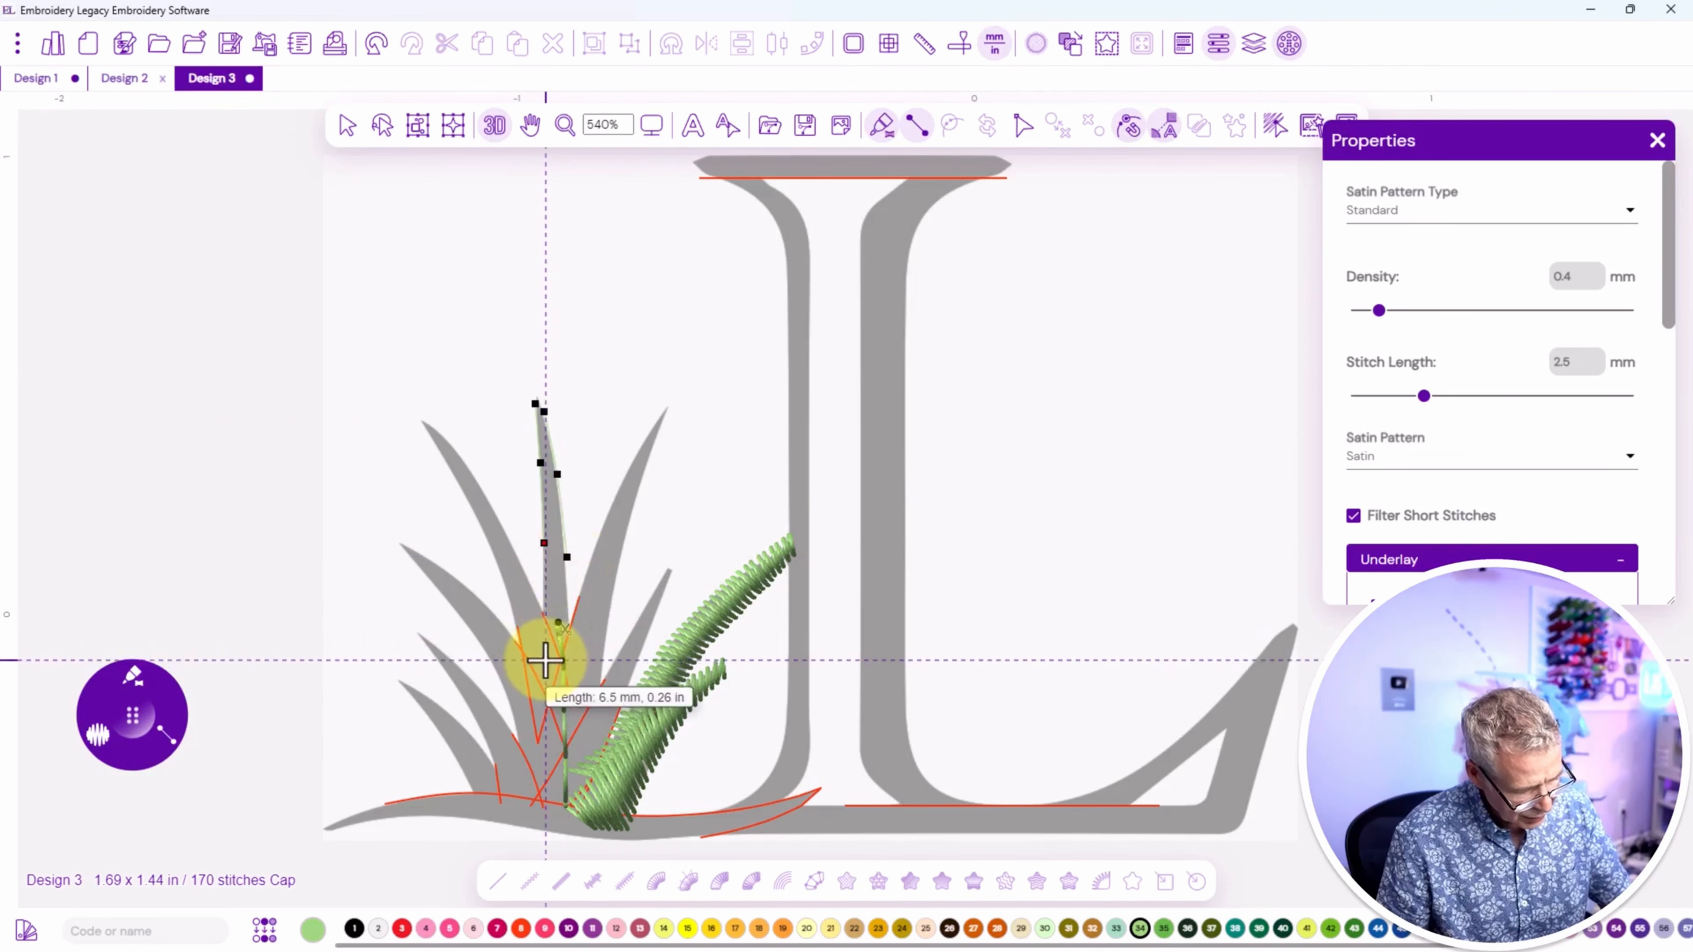
click(545, 656)
click(576, 673)
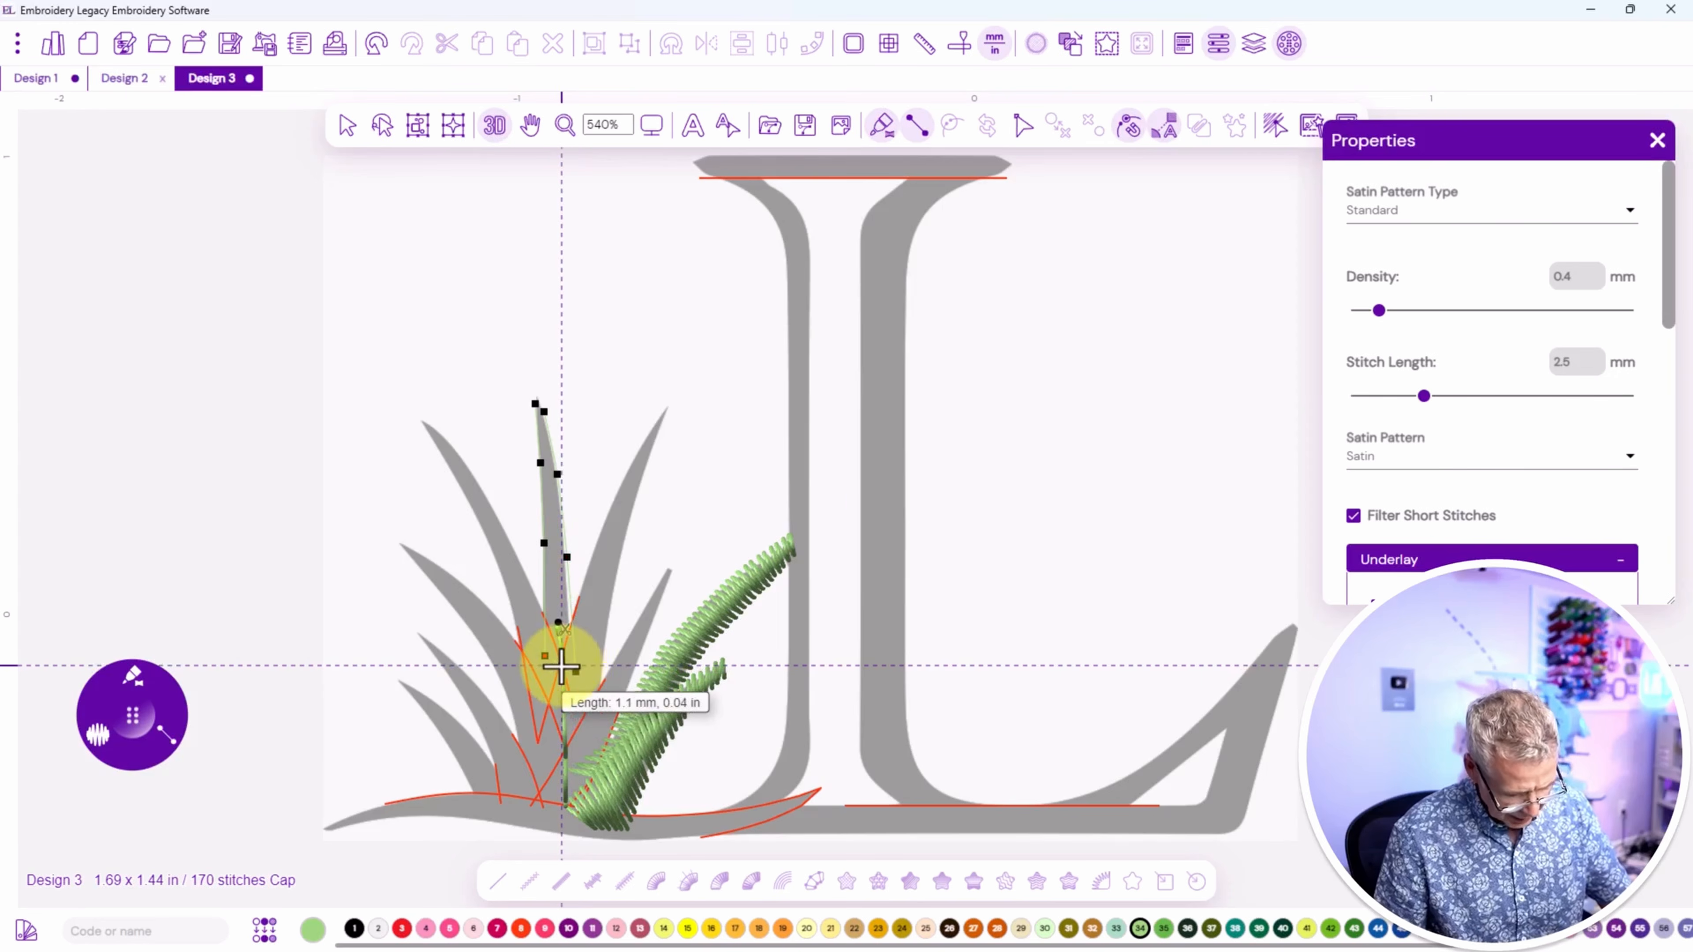
right_click(564, 666)
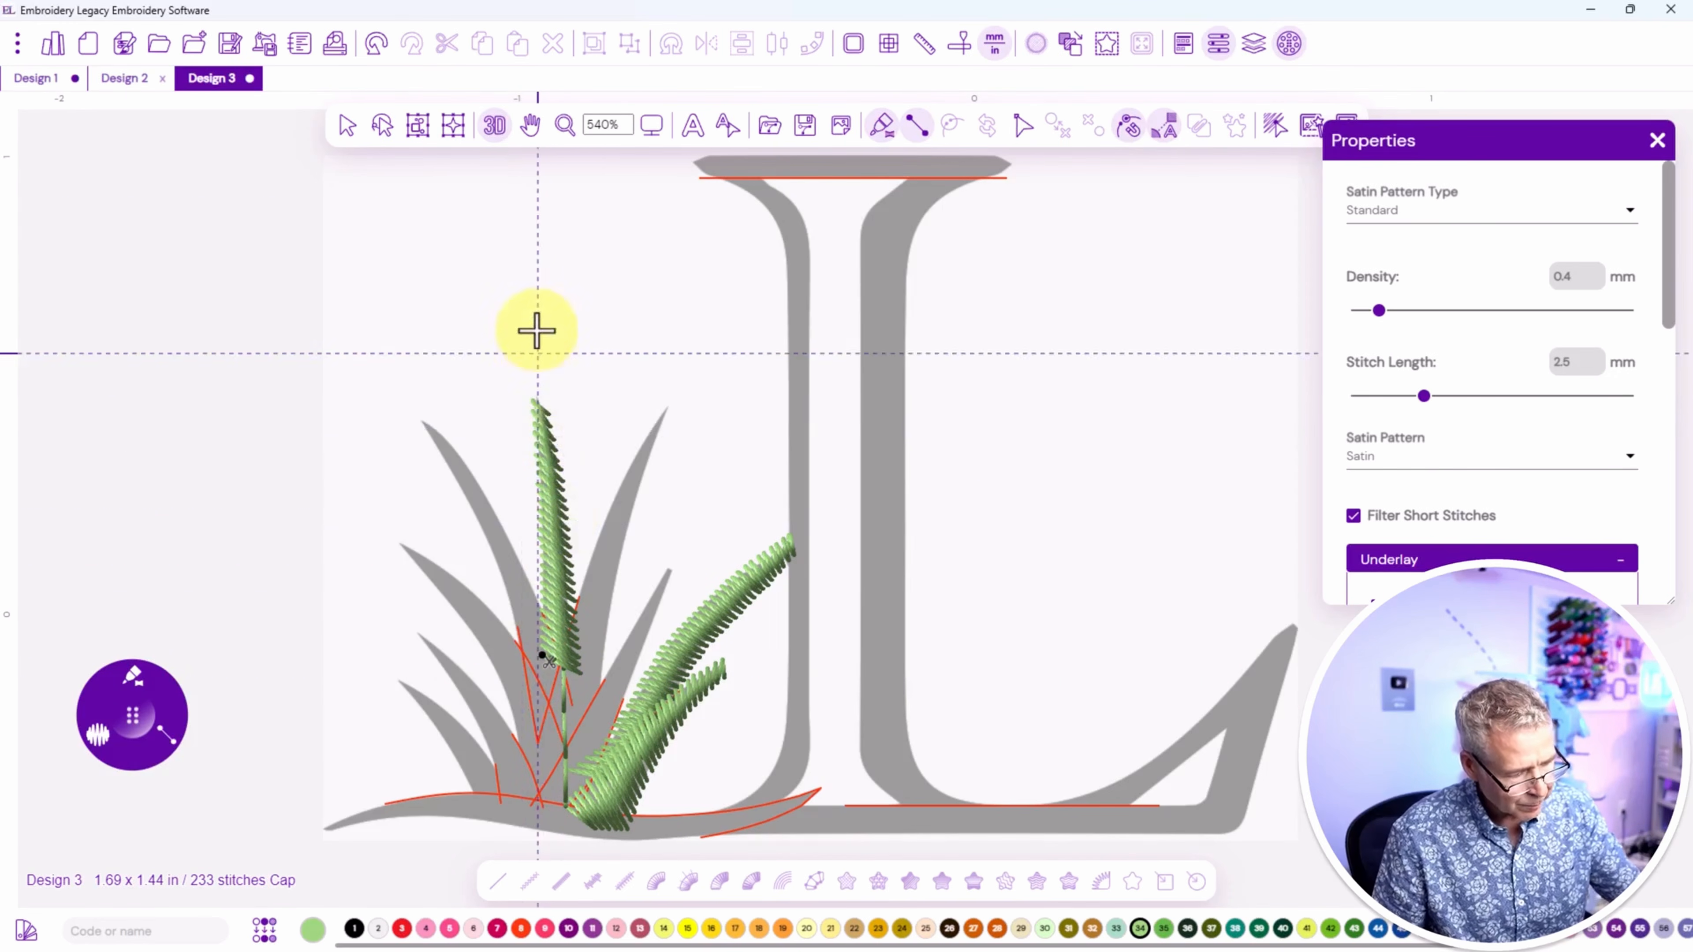
Inspect the stitched grass at 1:1 and 1:6 zoom, and view the Smart Join, Auto Trim and Auto Lock options.
click(651, 126)
click(693, 286)
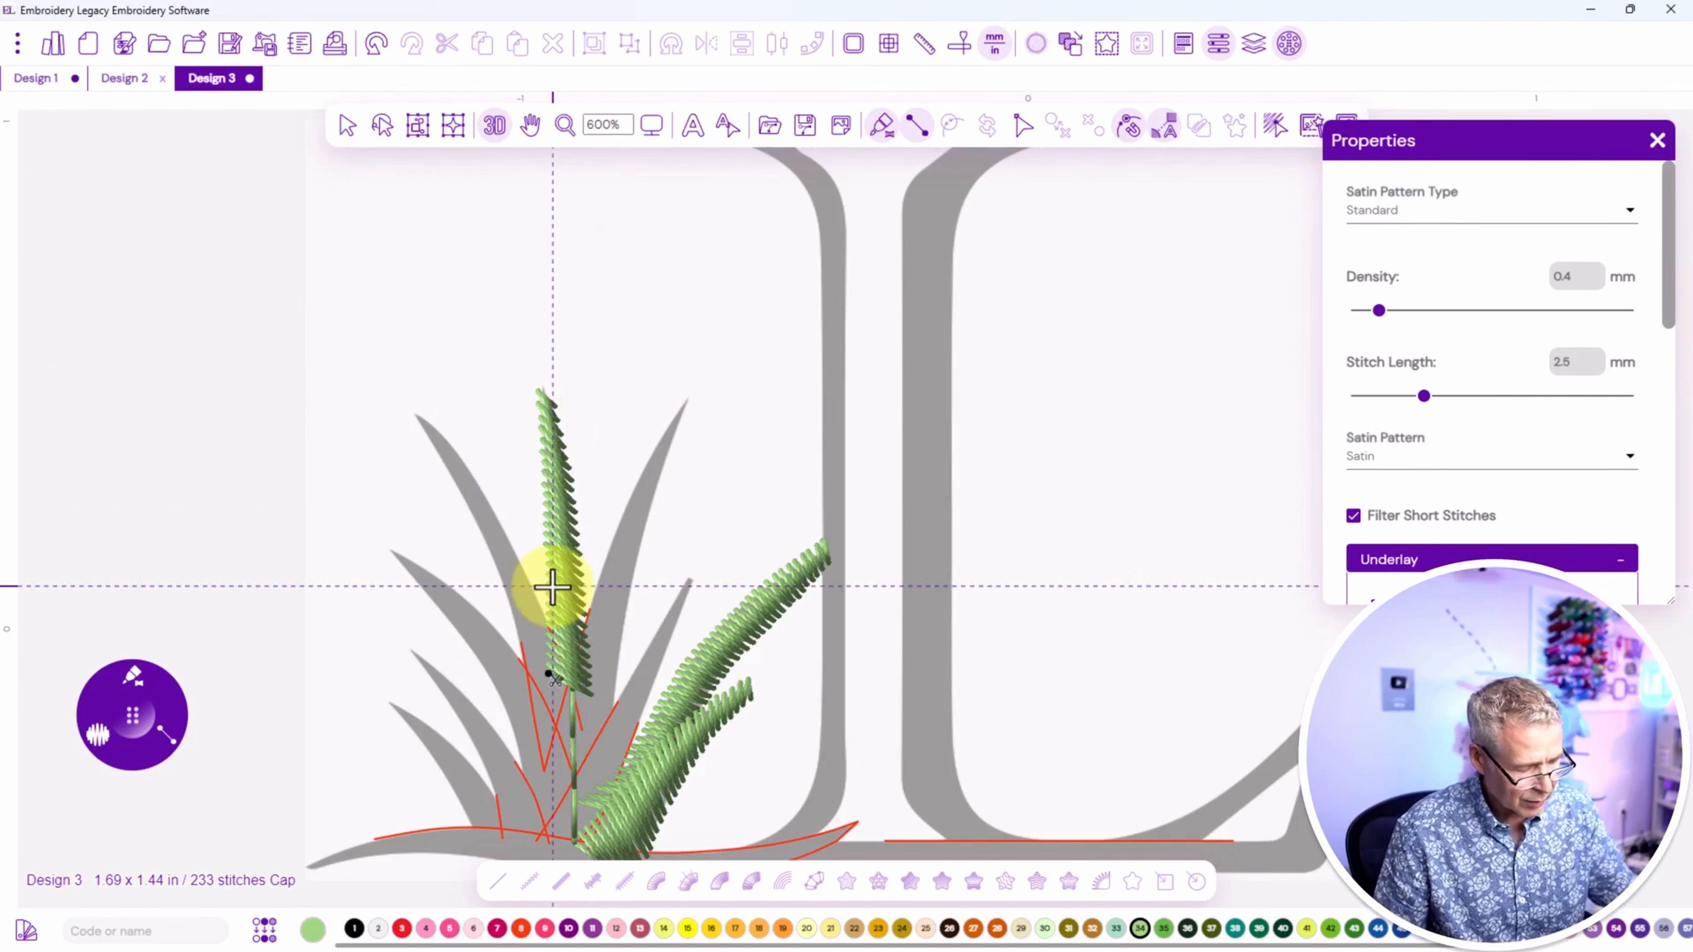
click(650, 127)
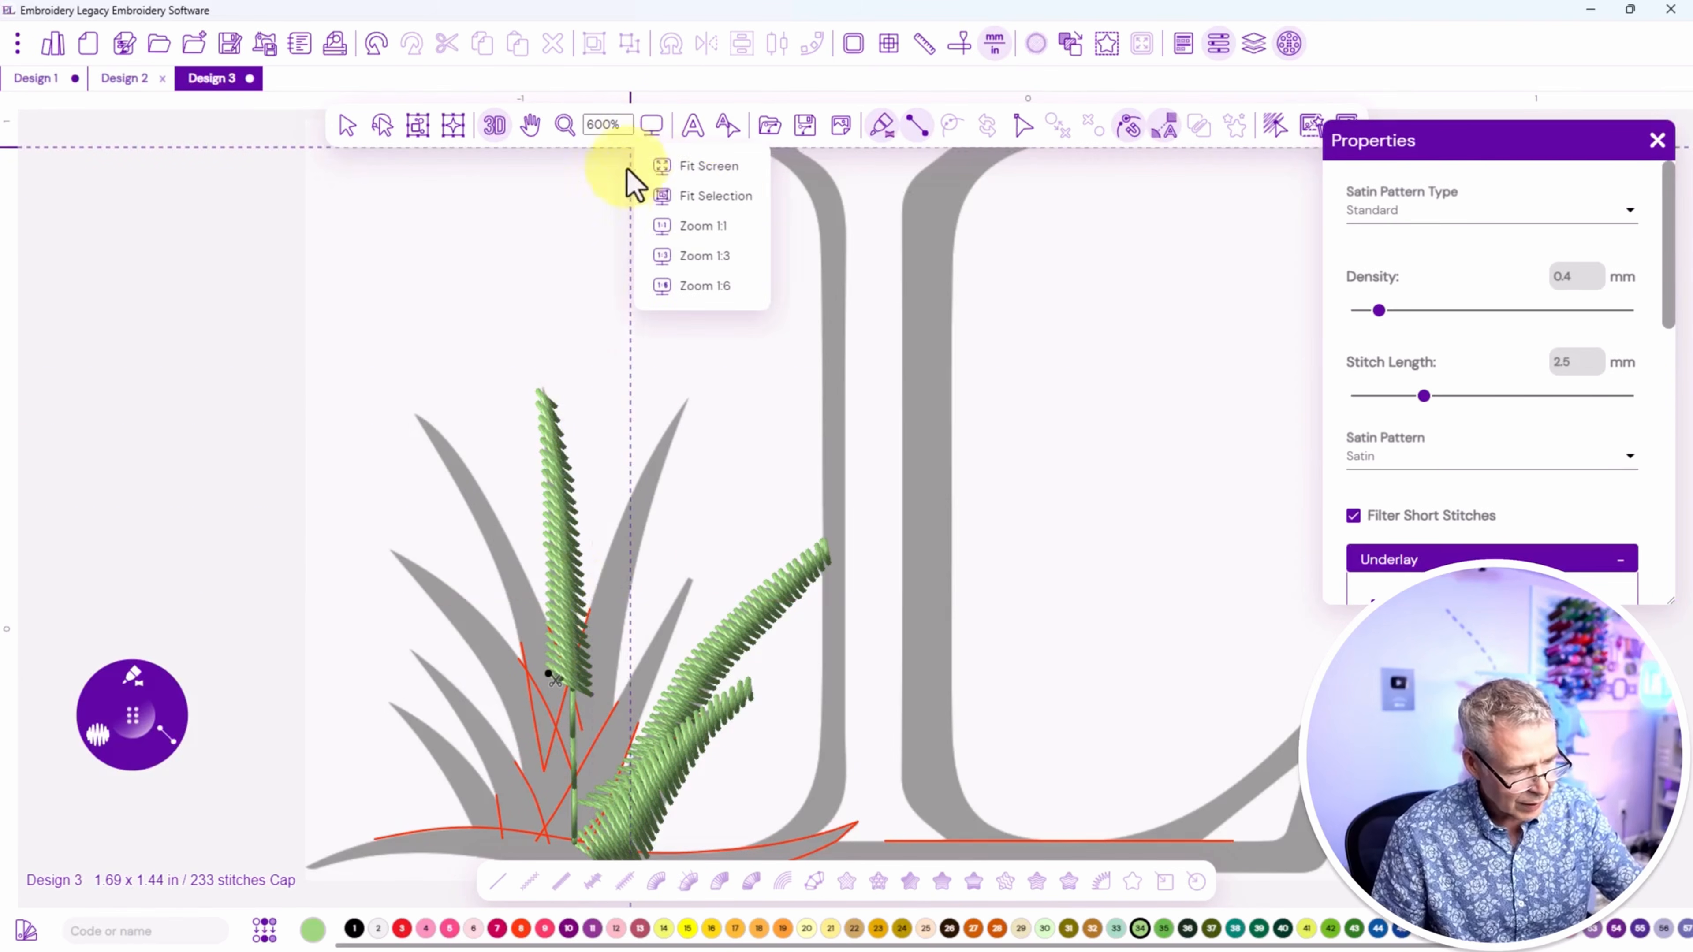
click(686, 225)
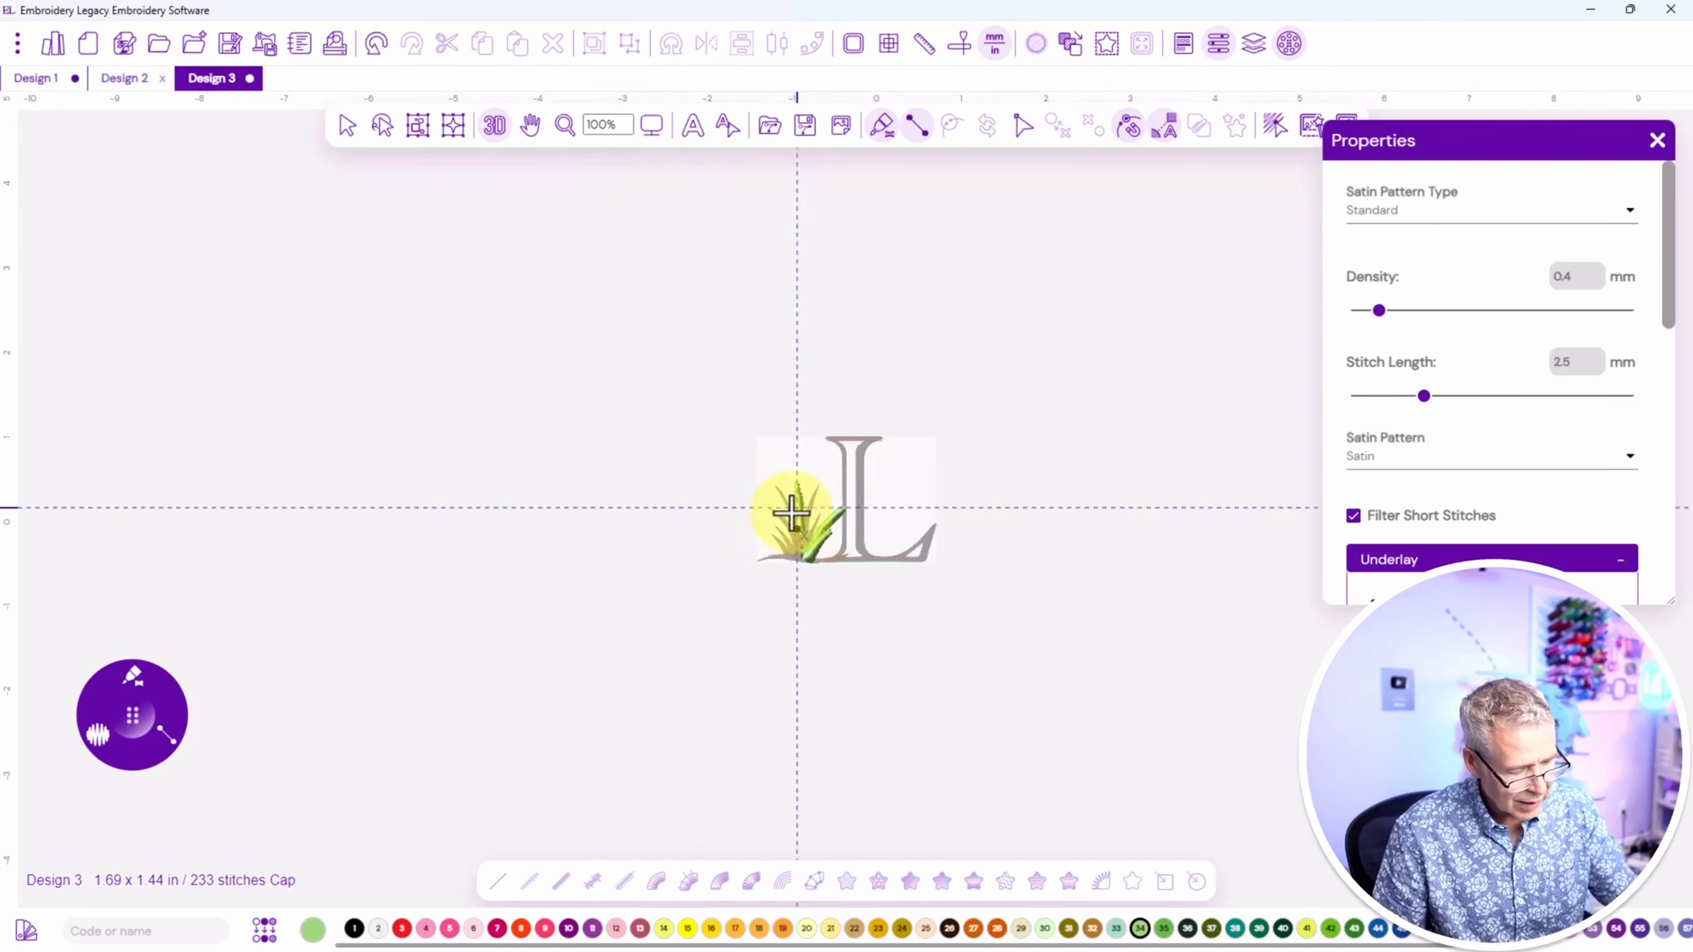
click(650, 127)
click(646, 293)
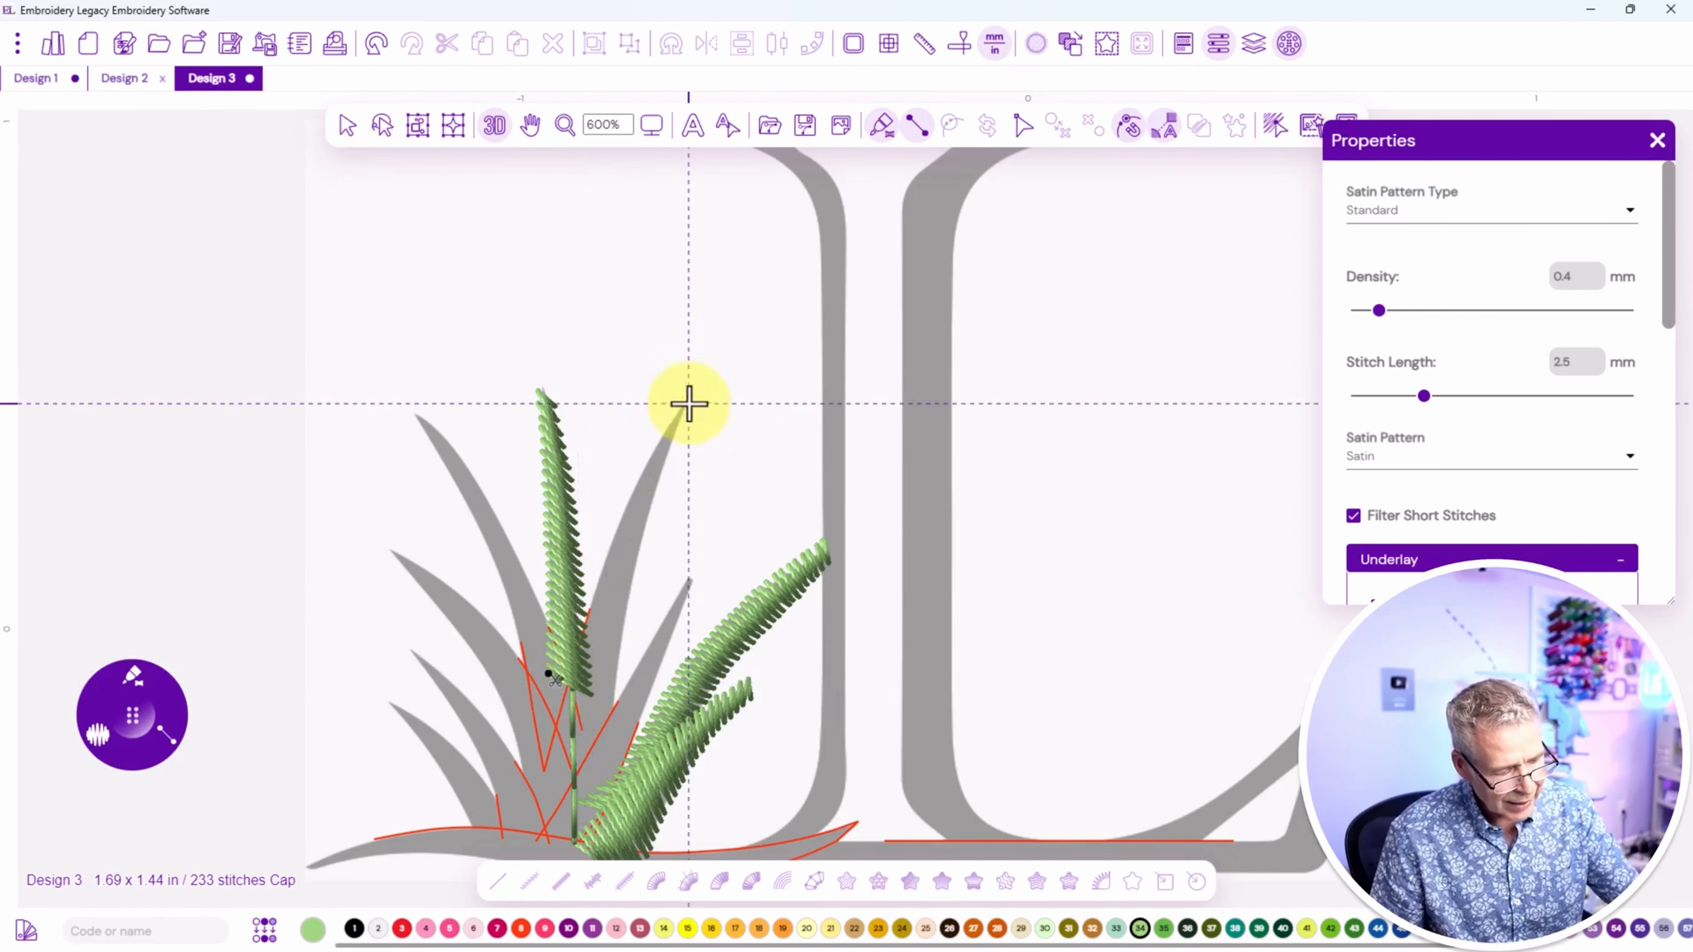
click(1163, 128)
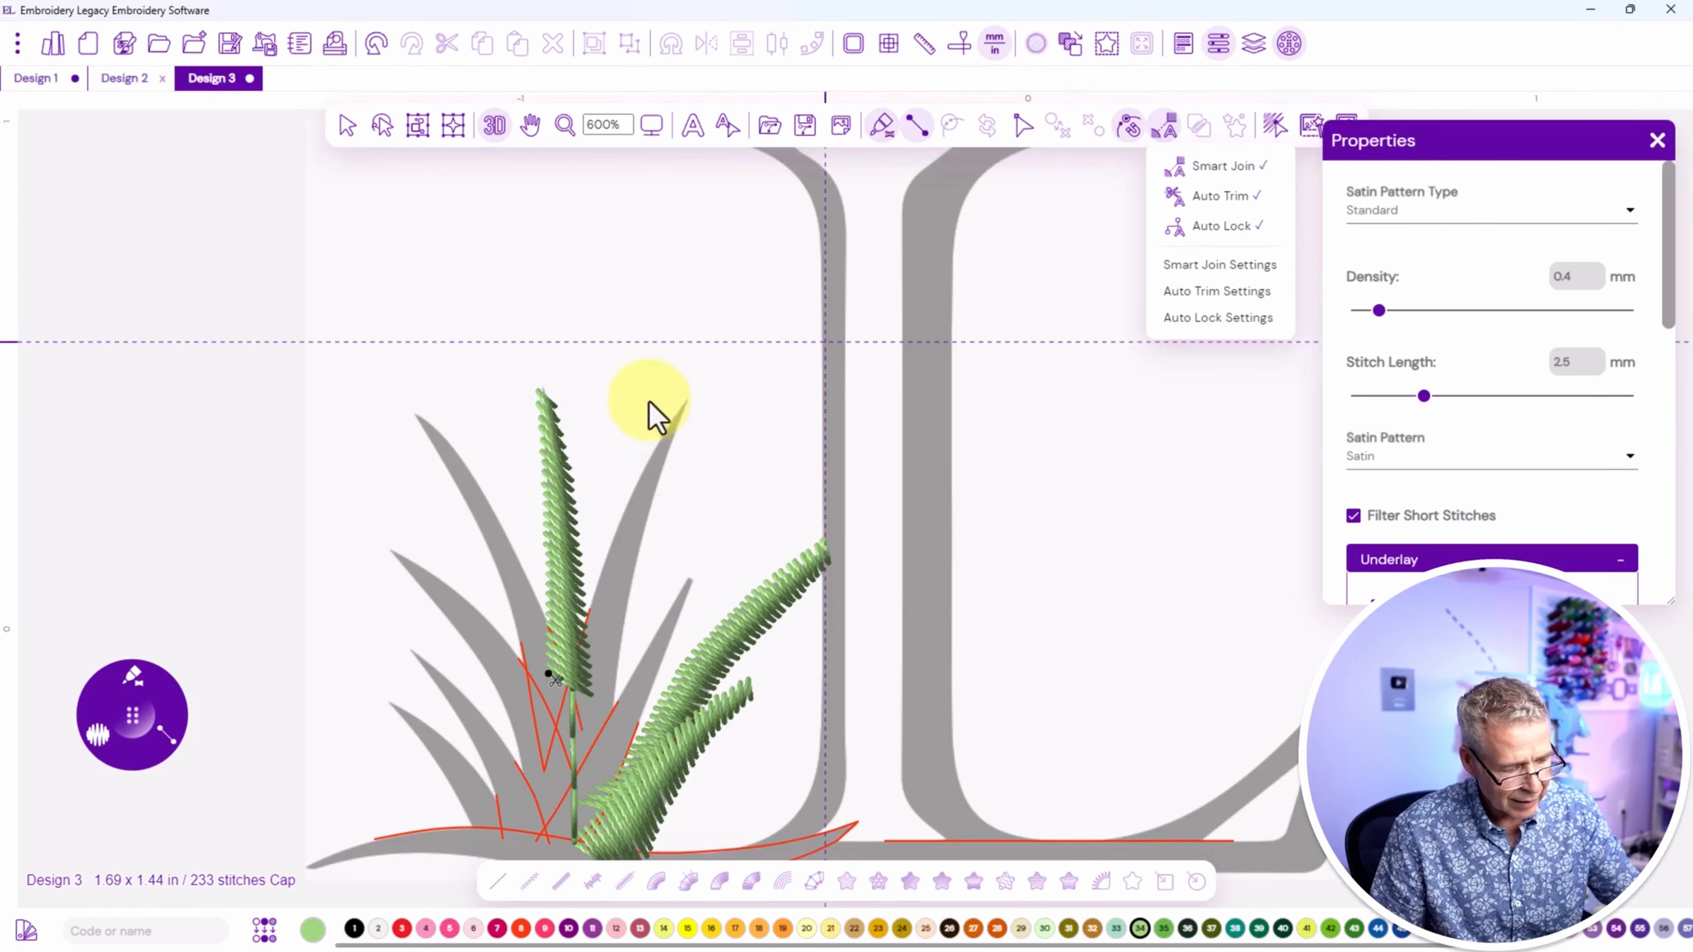
Digitize the tall blade just right of the centre blade as a satin column from its tip down into the clump.
click(684, 399)
click(683, 400)
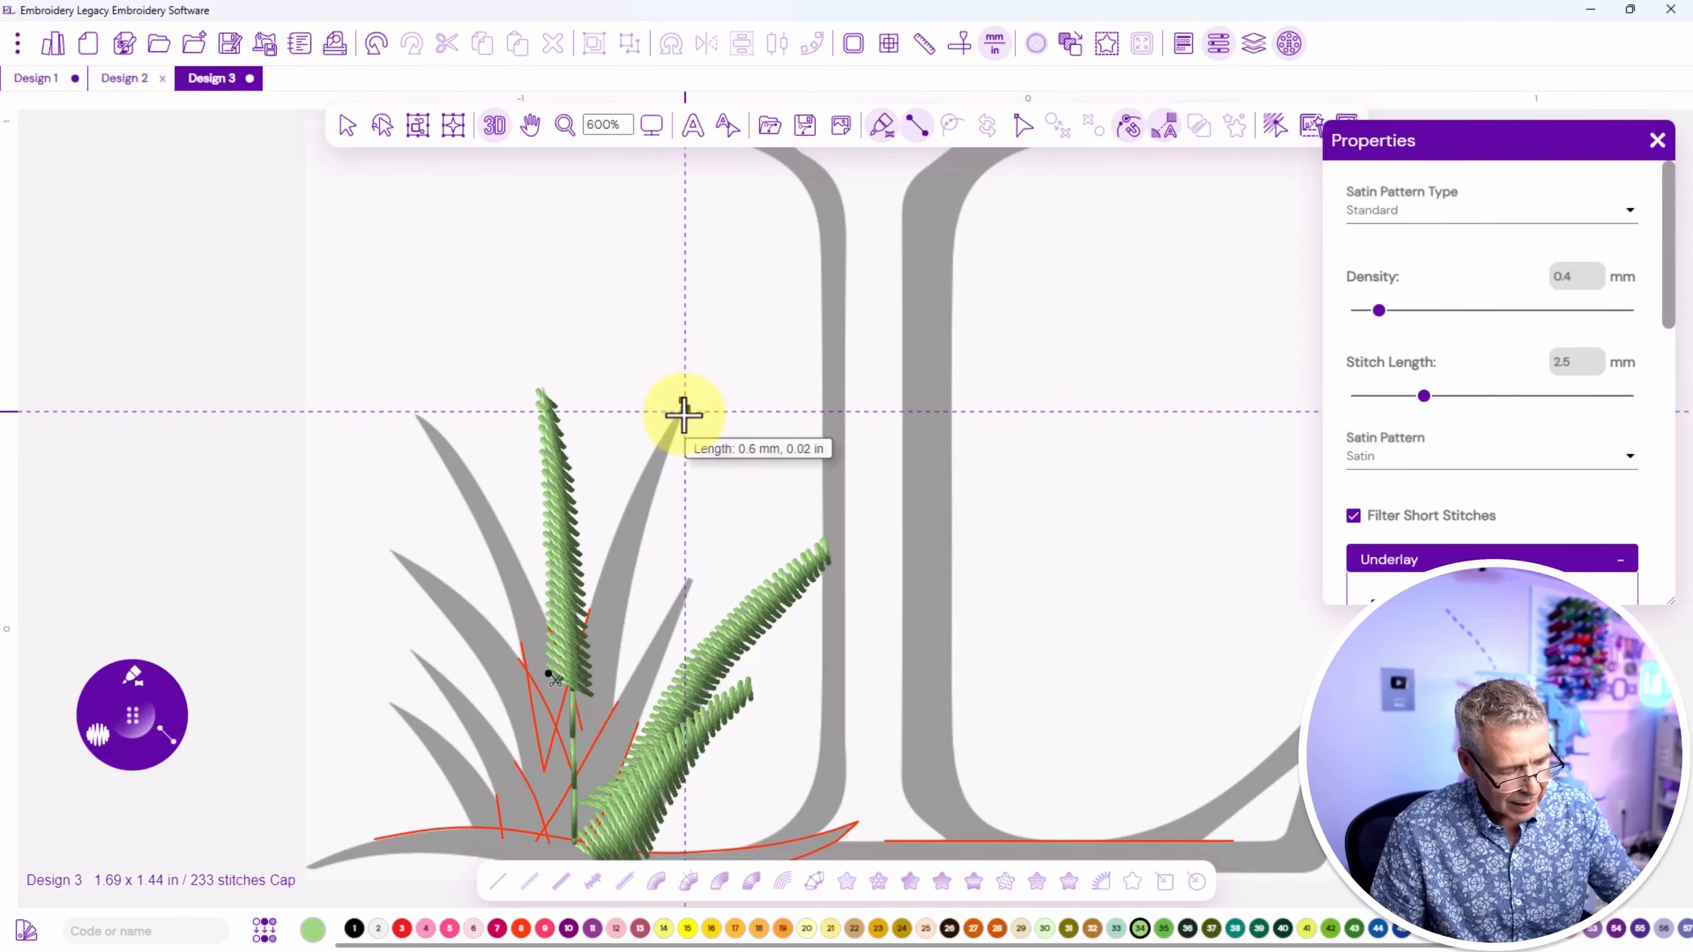
click(655, 494)
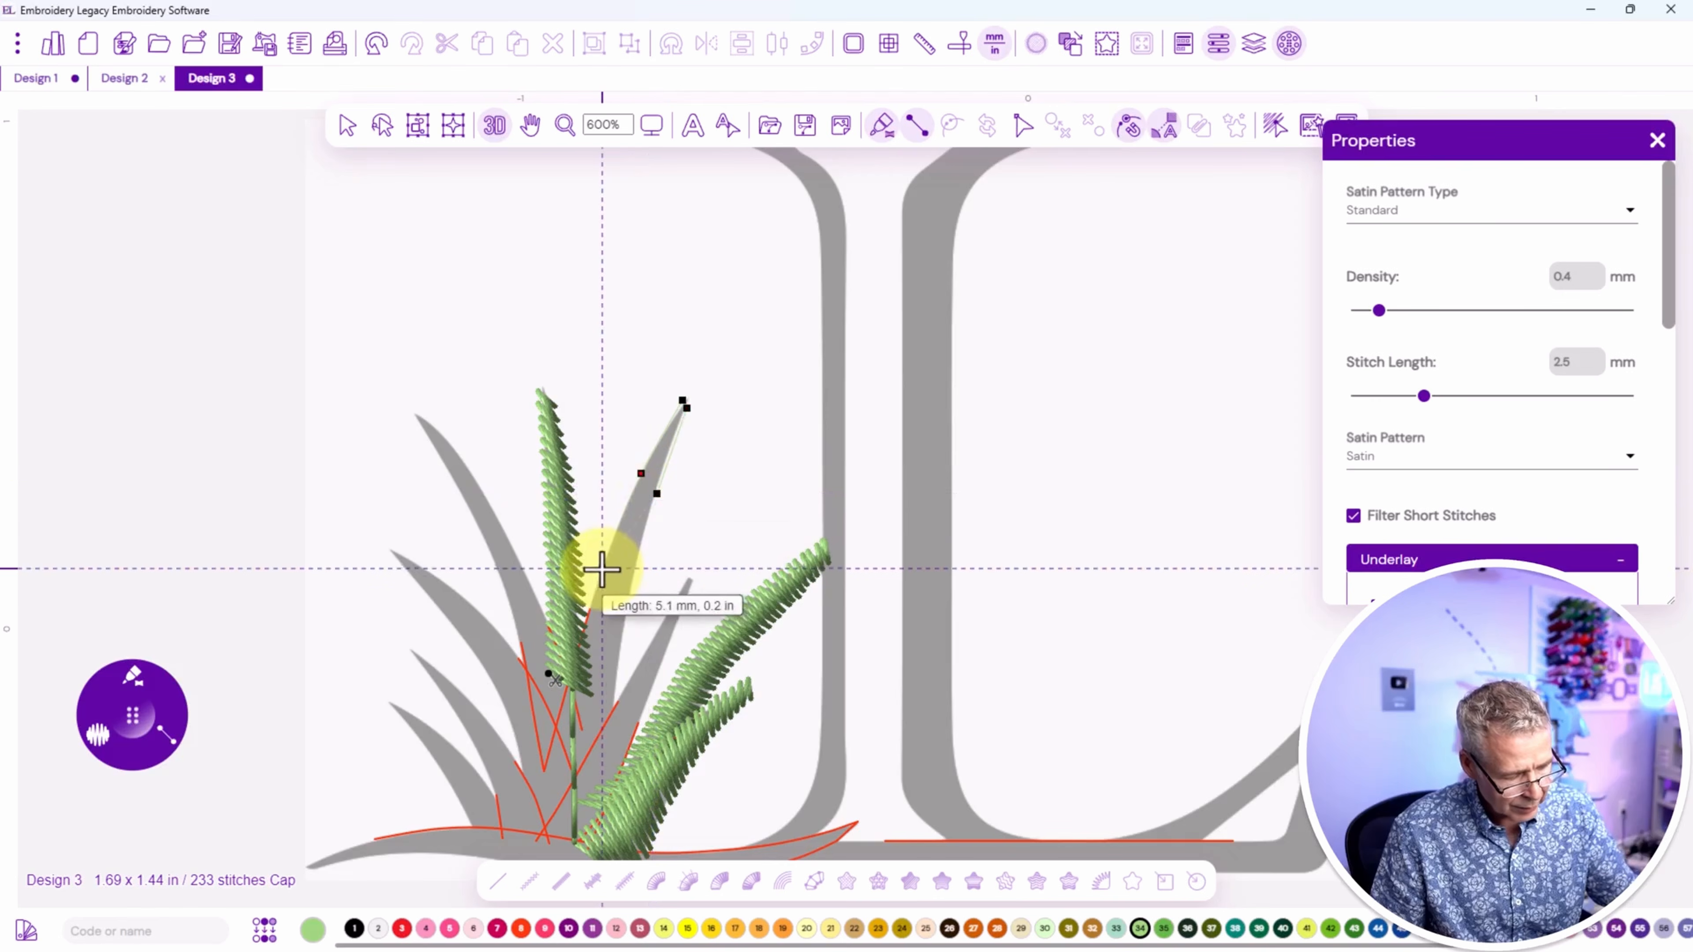
click(628, 597)
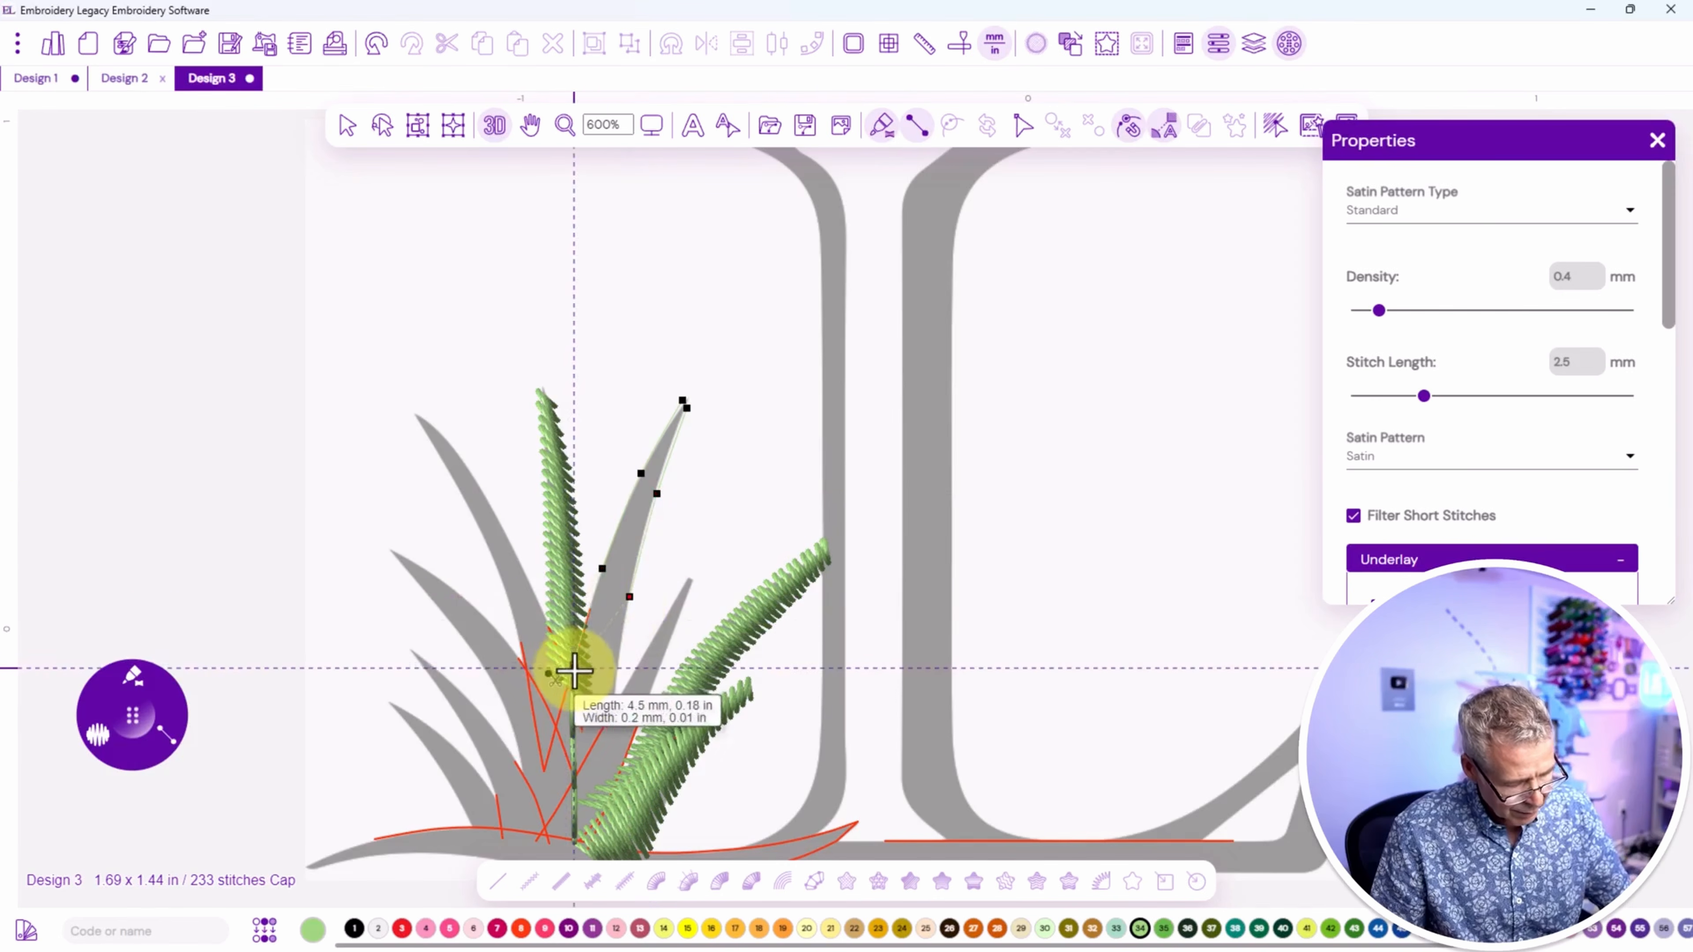
click(614, 703)
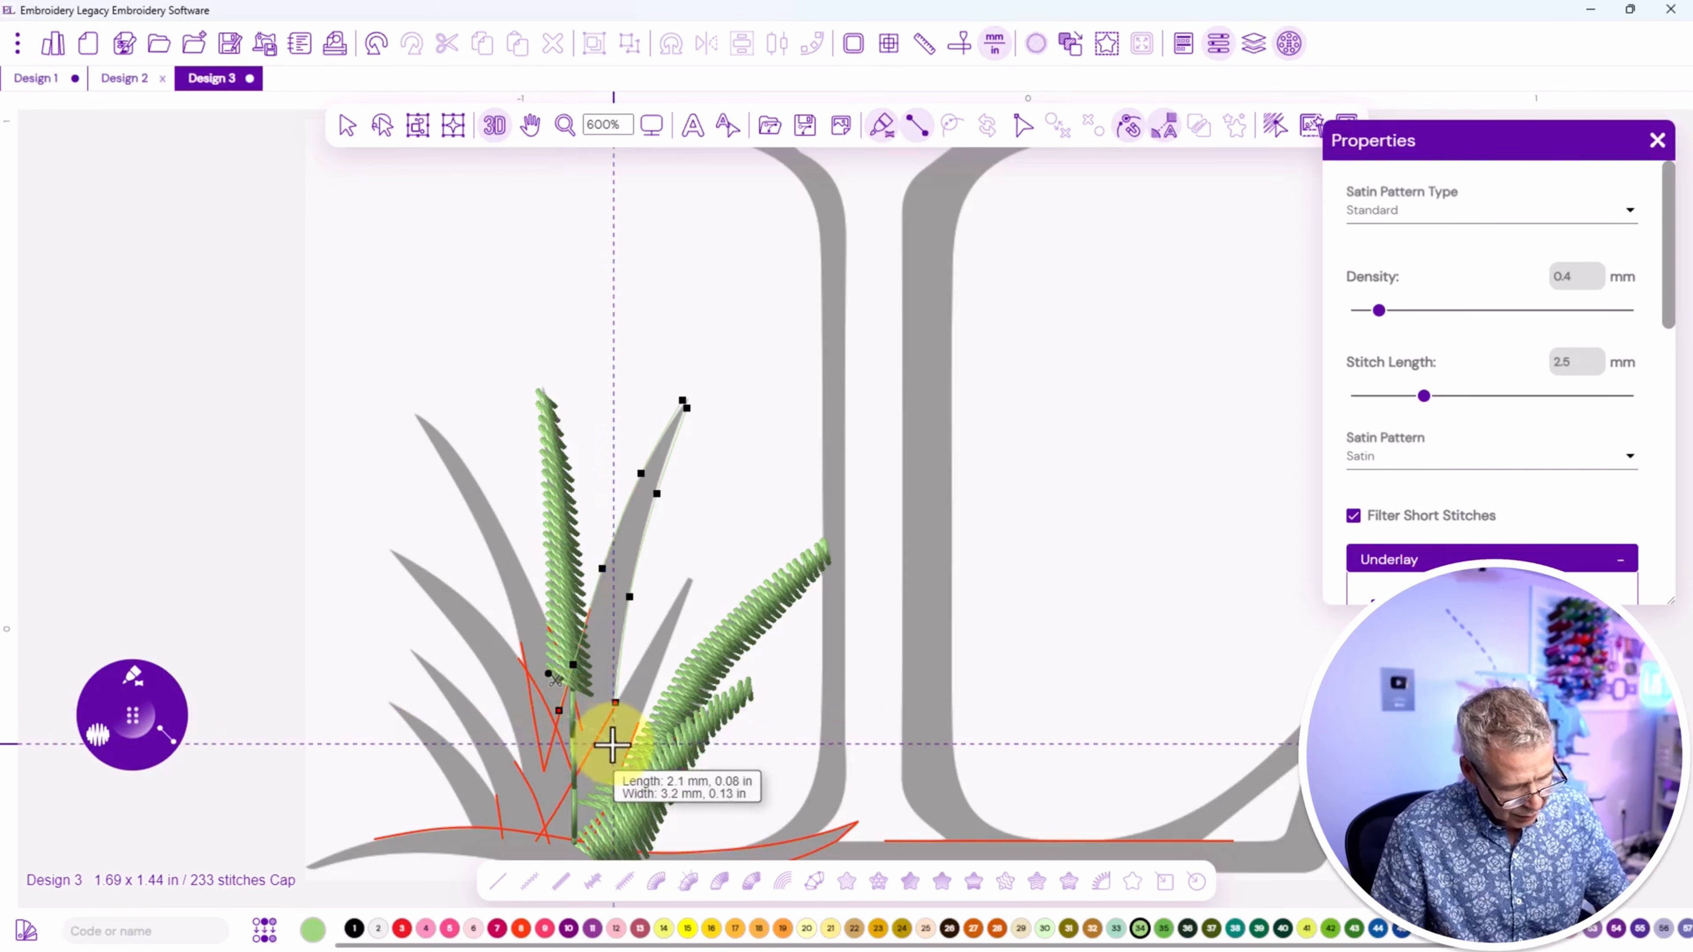
click(604, 745)
click(544, 761)
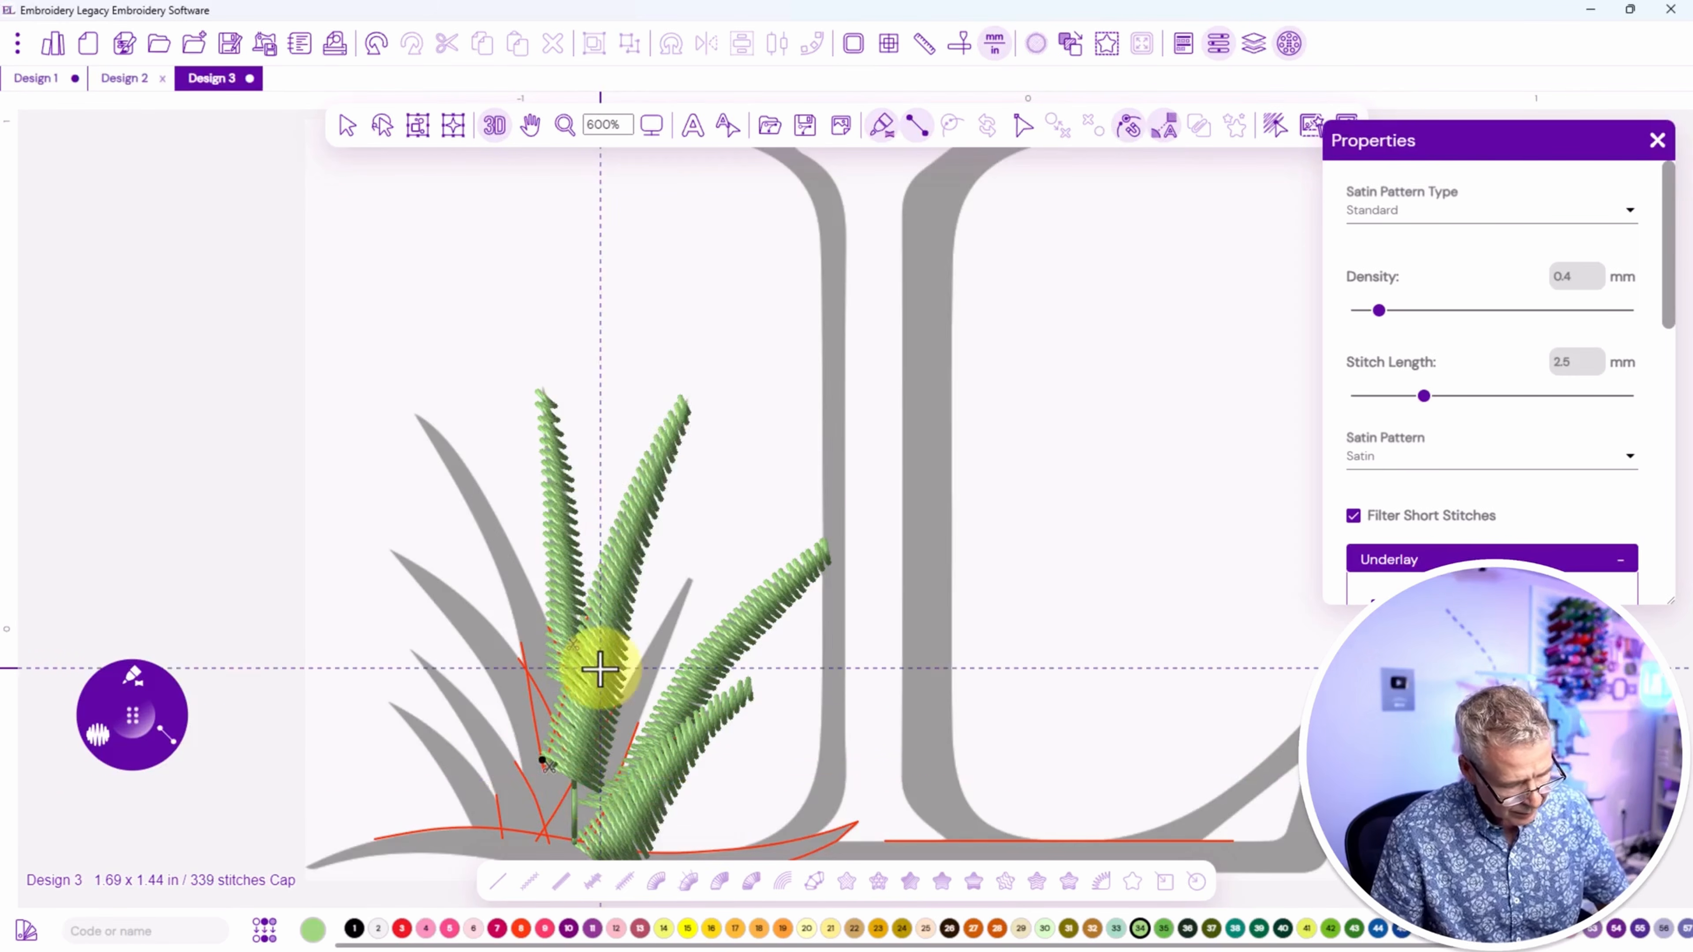
Digitize the short blade between the tall right-of-centre blade and the long right blade as a satin column from its tip to the clump's base.
click(684, 577)
click(690, 584)
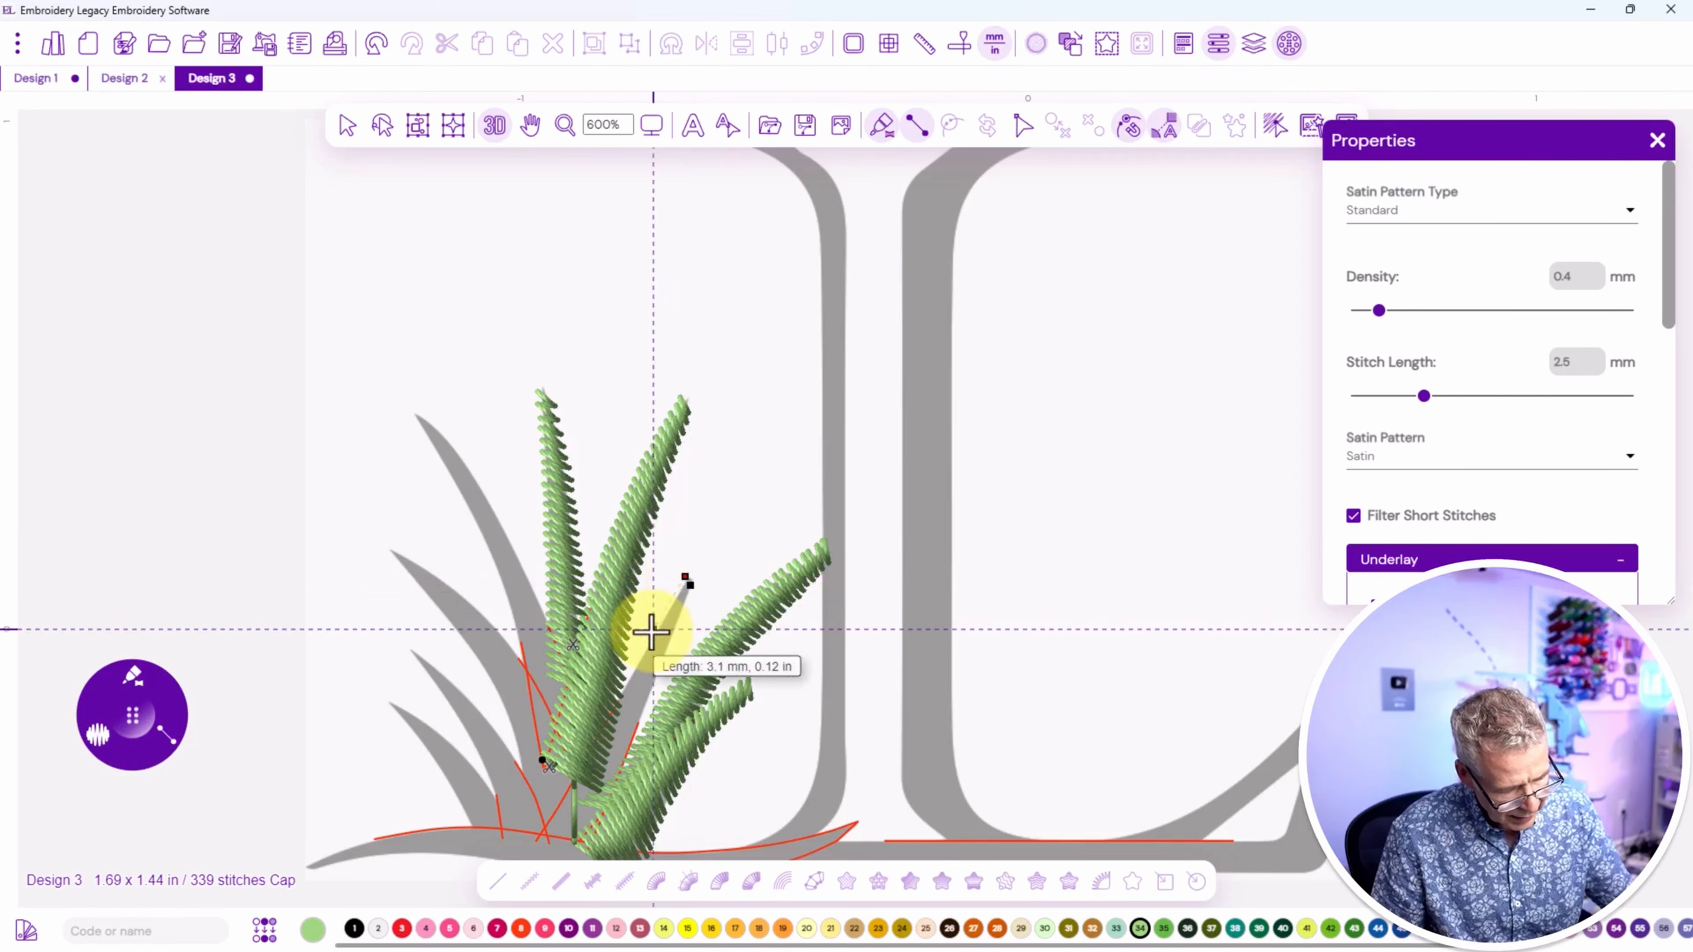
click(665, 648)
click(601, 729)
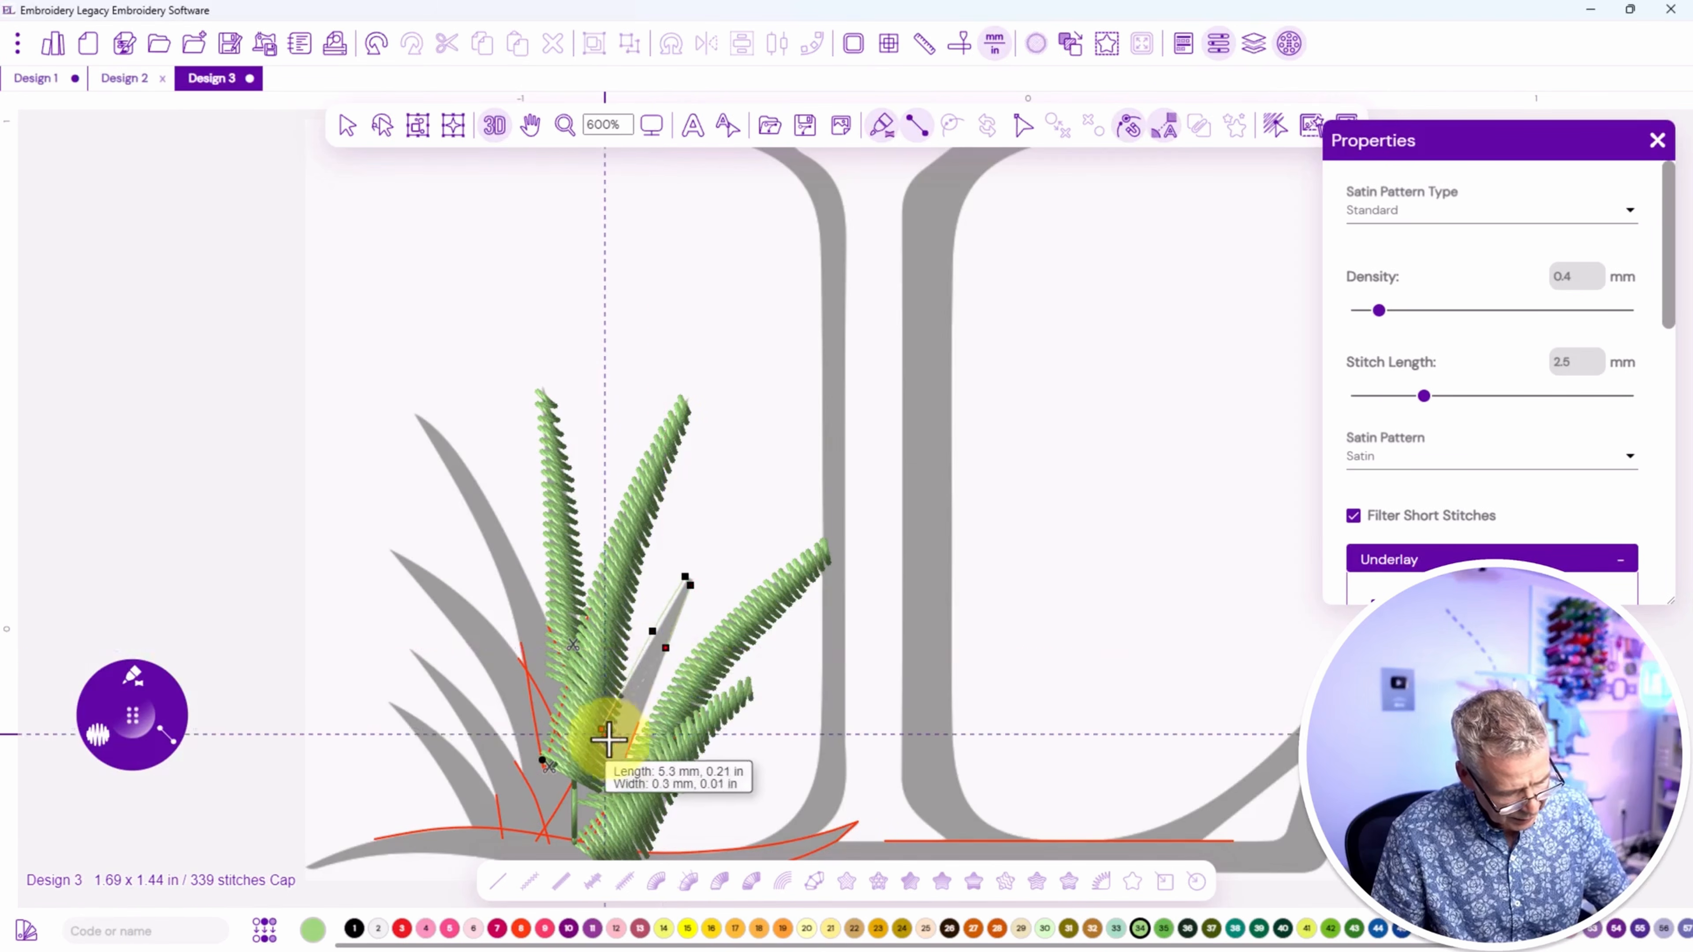
click(628, 755)
click(565, 791)
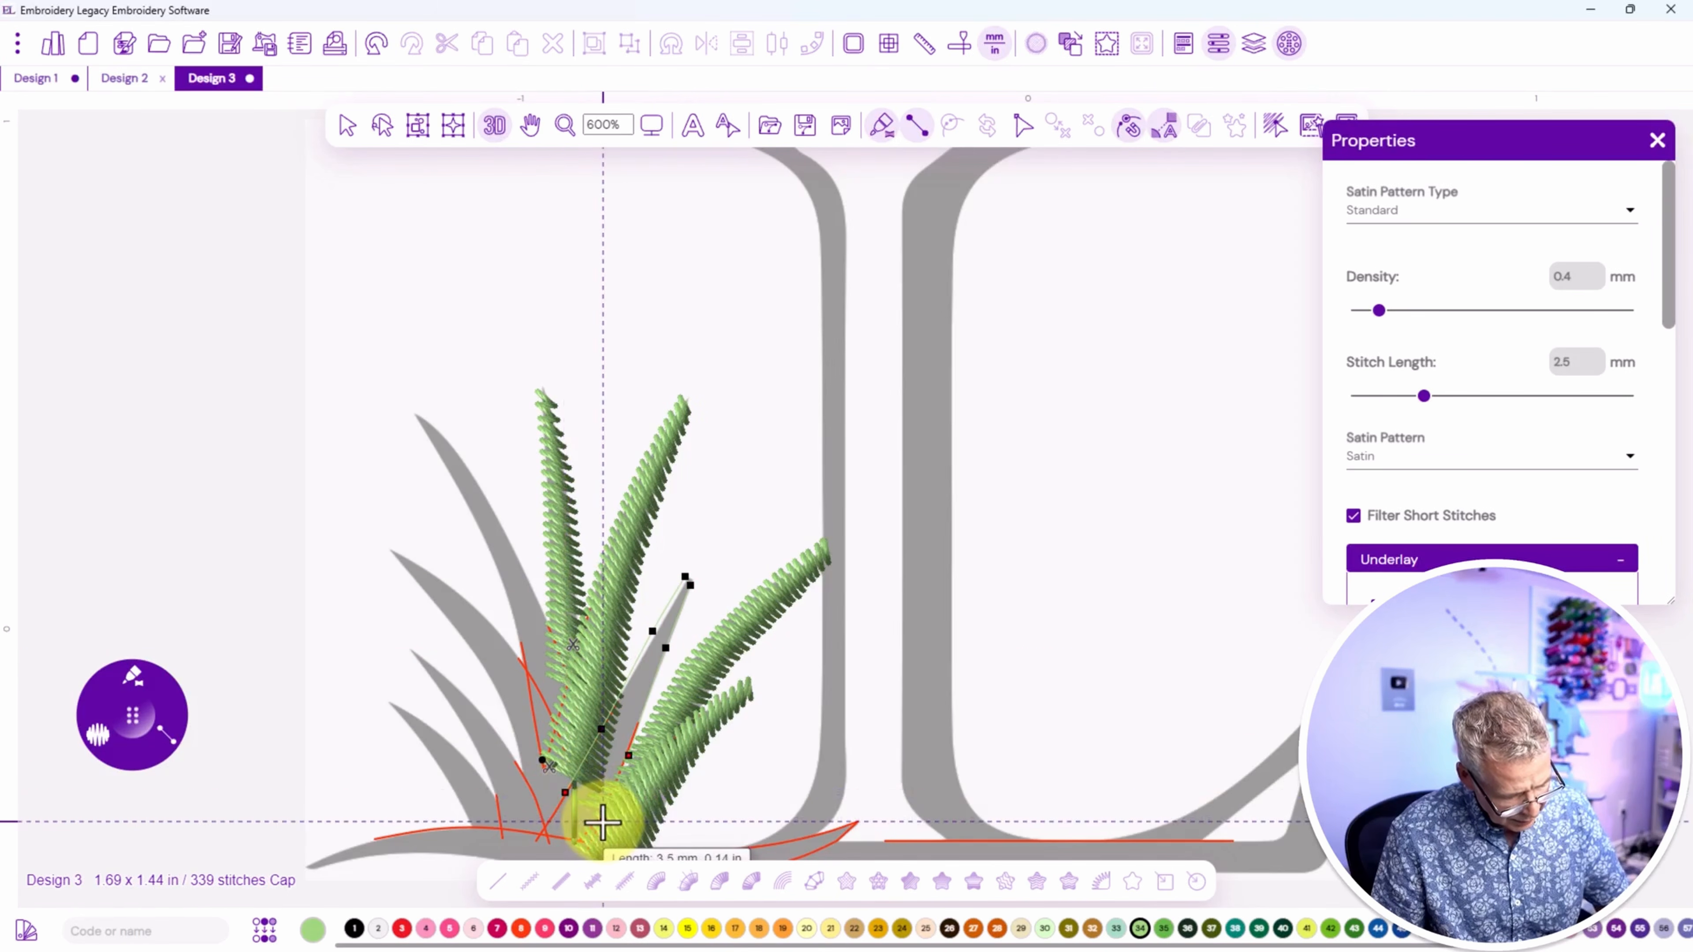
click(603, 824)
click(539, 835)
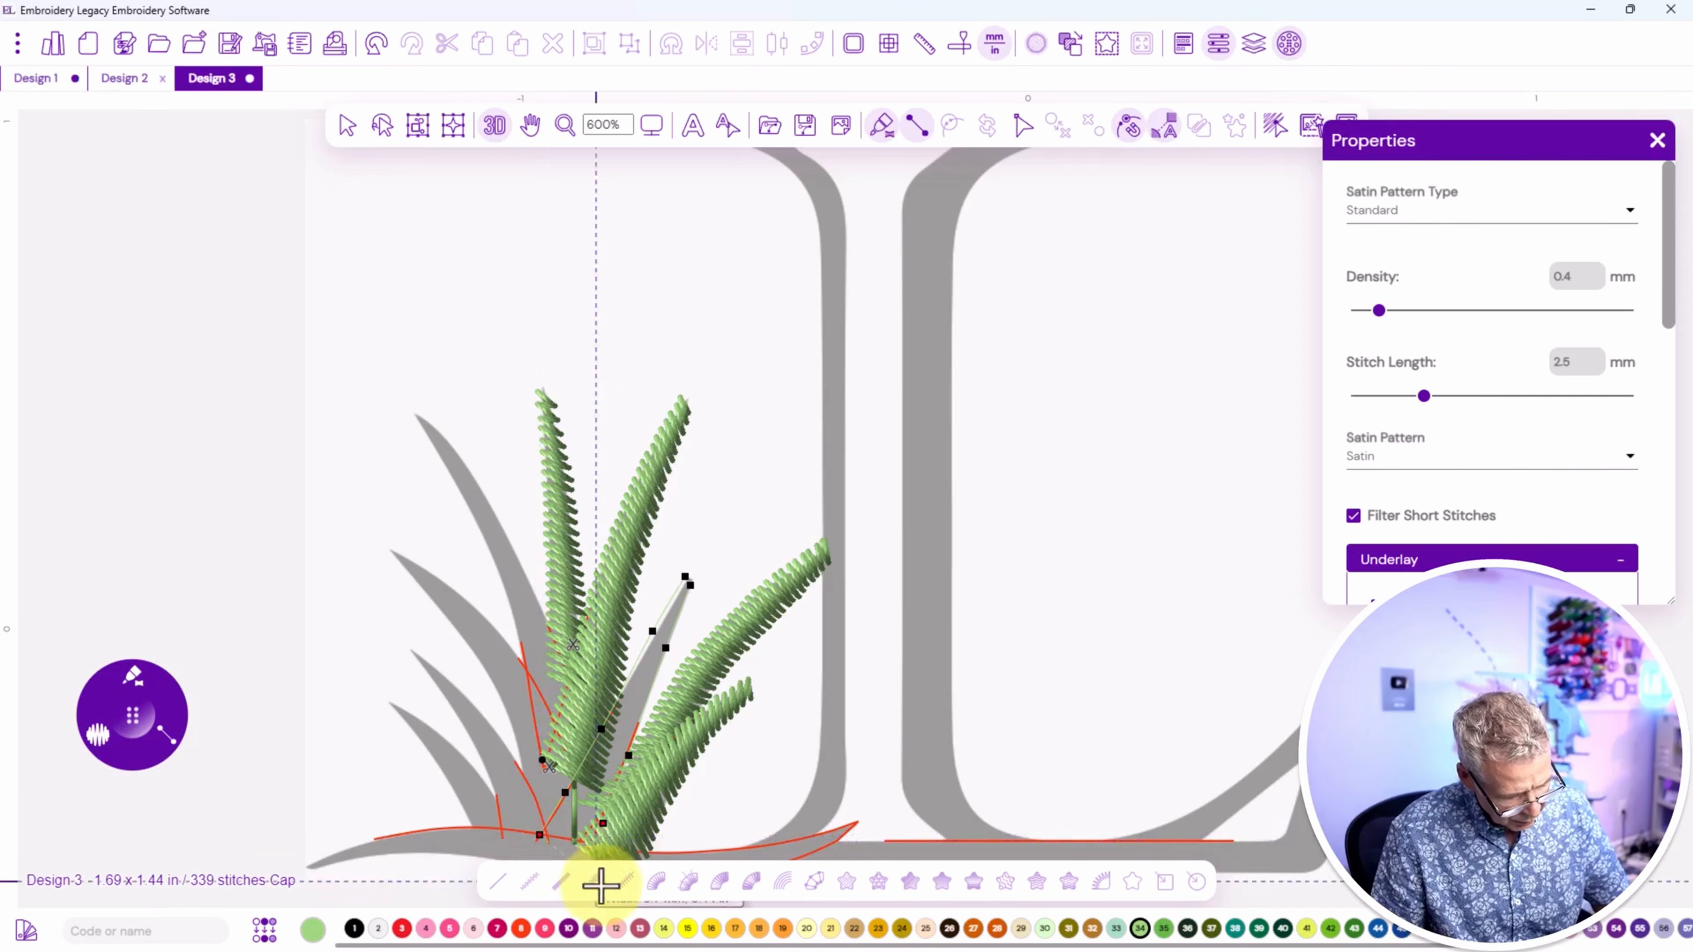
scroll(589, 875, down, 1)
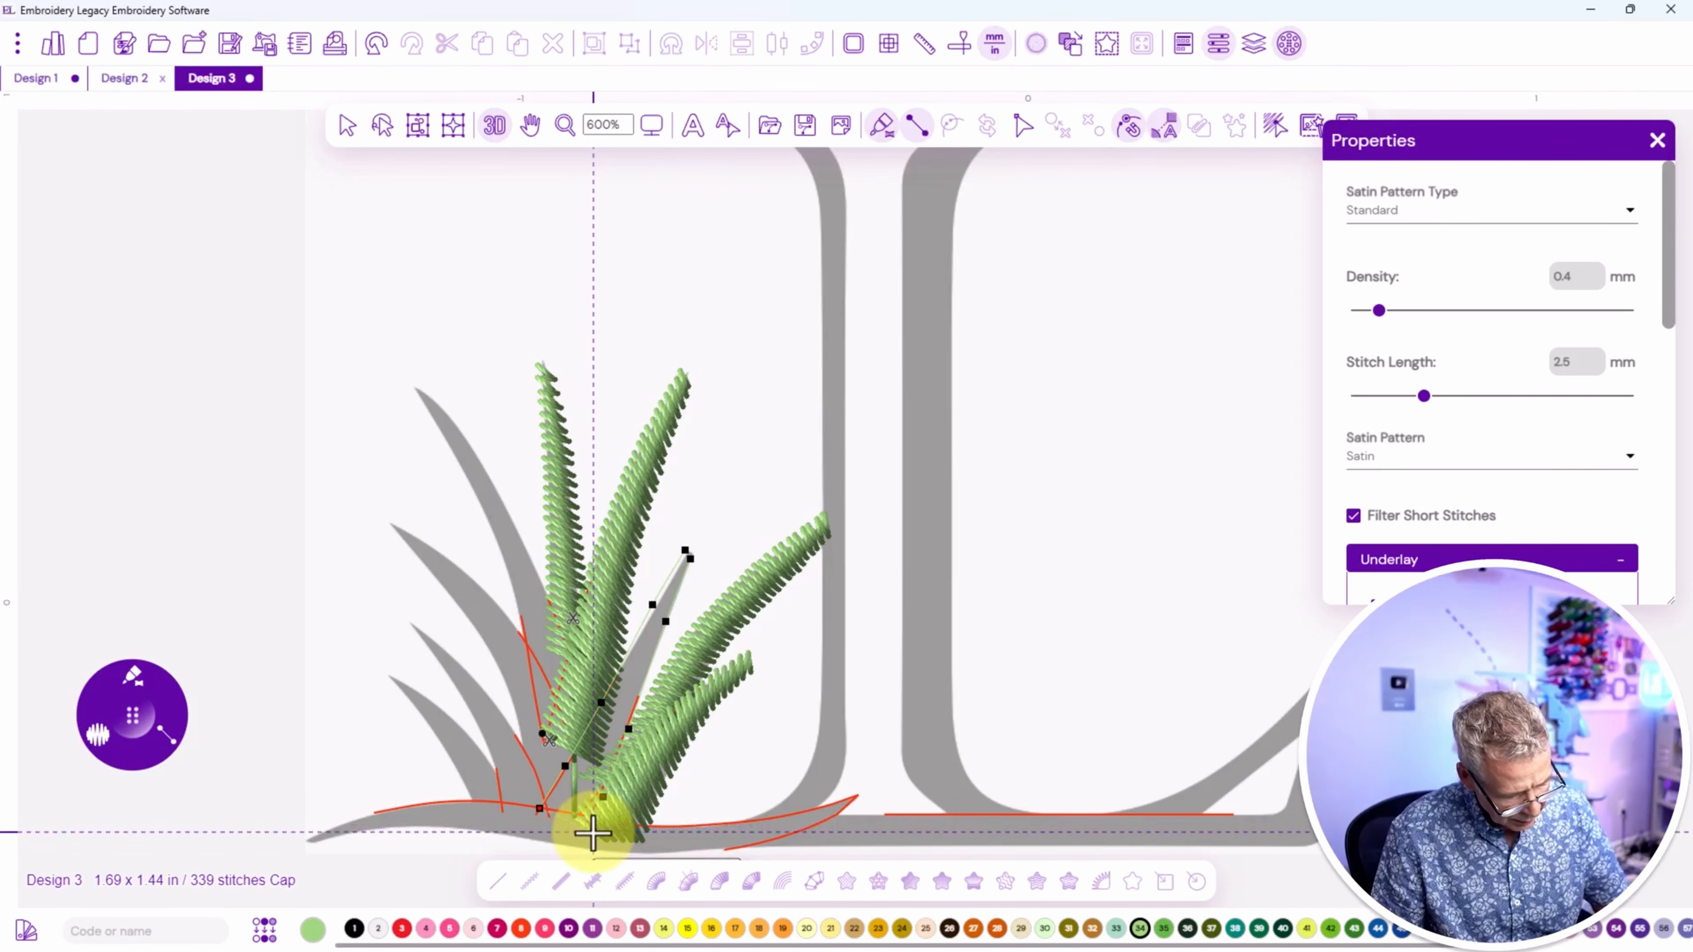
key(Return)
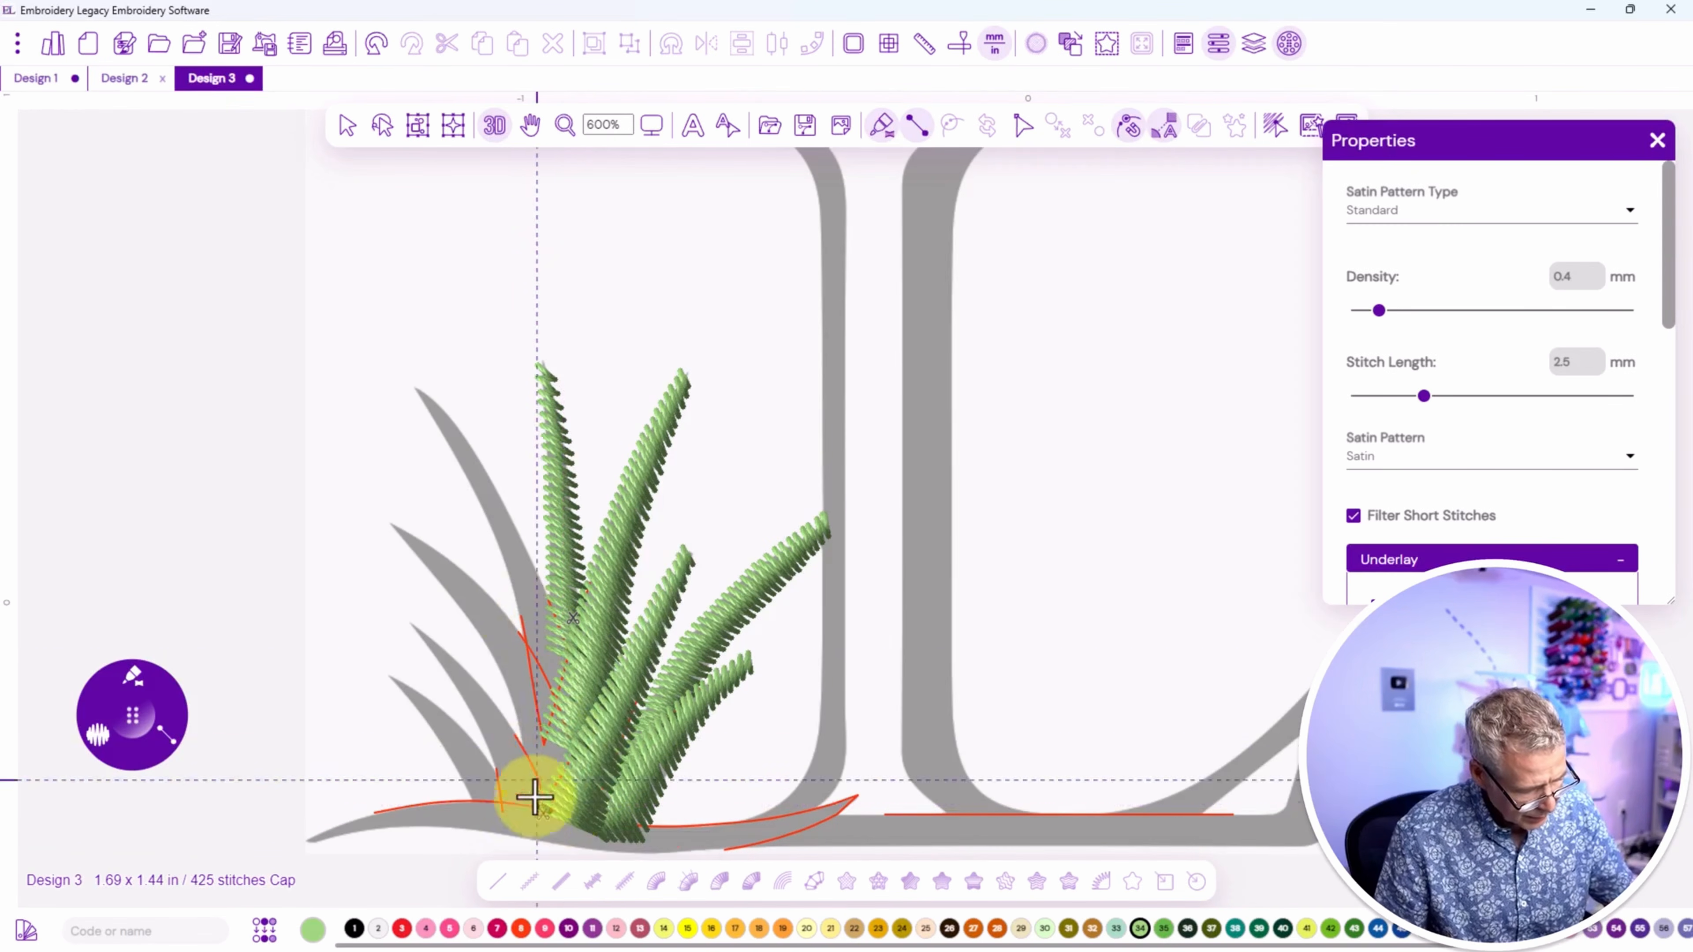
Add a connecting run stitch from the left end of the stitched clump's base up to the lower part of the tall left blade.
key(r)
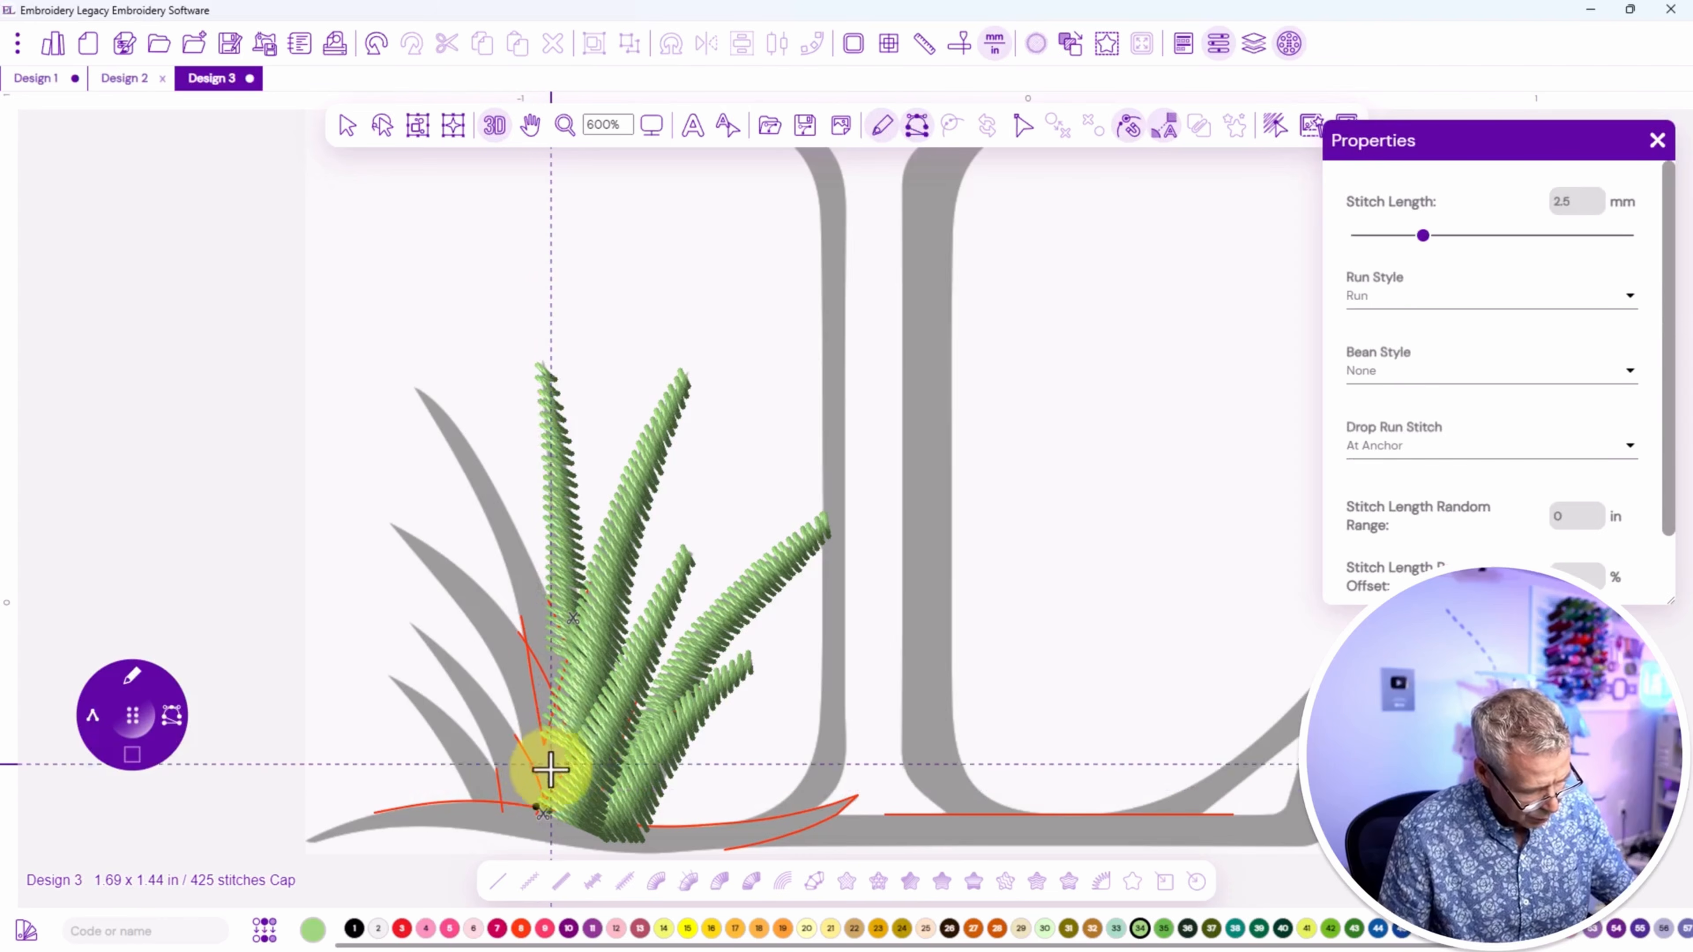
click(538, 797)
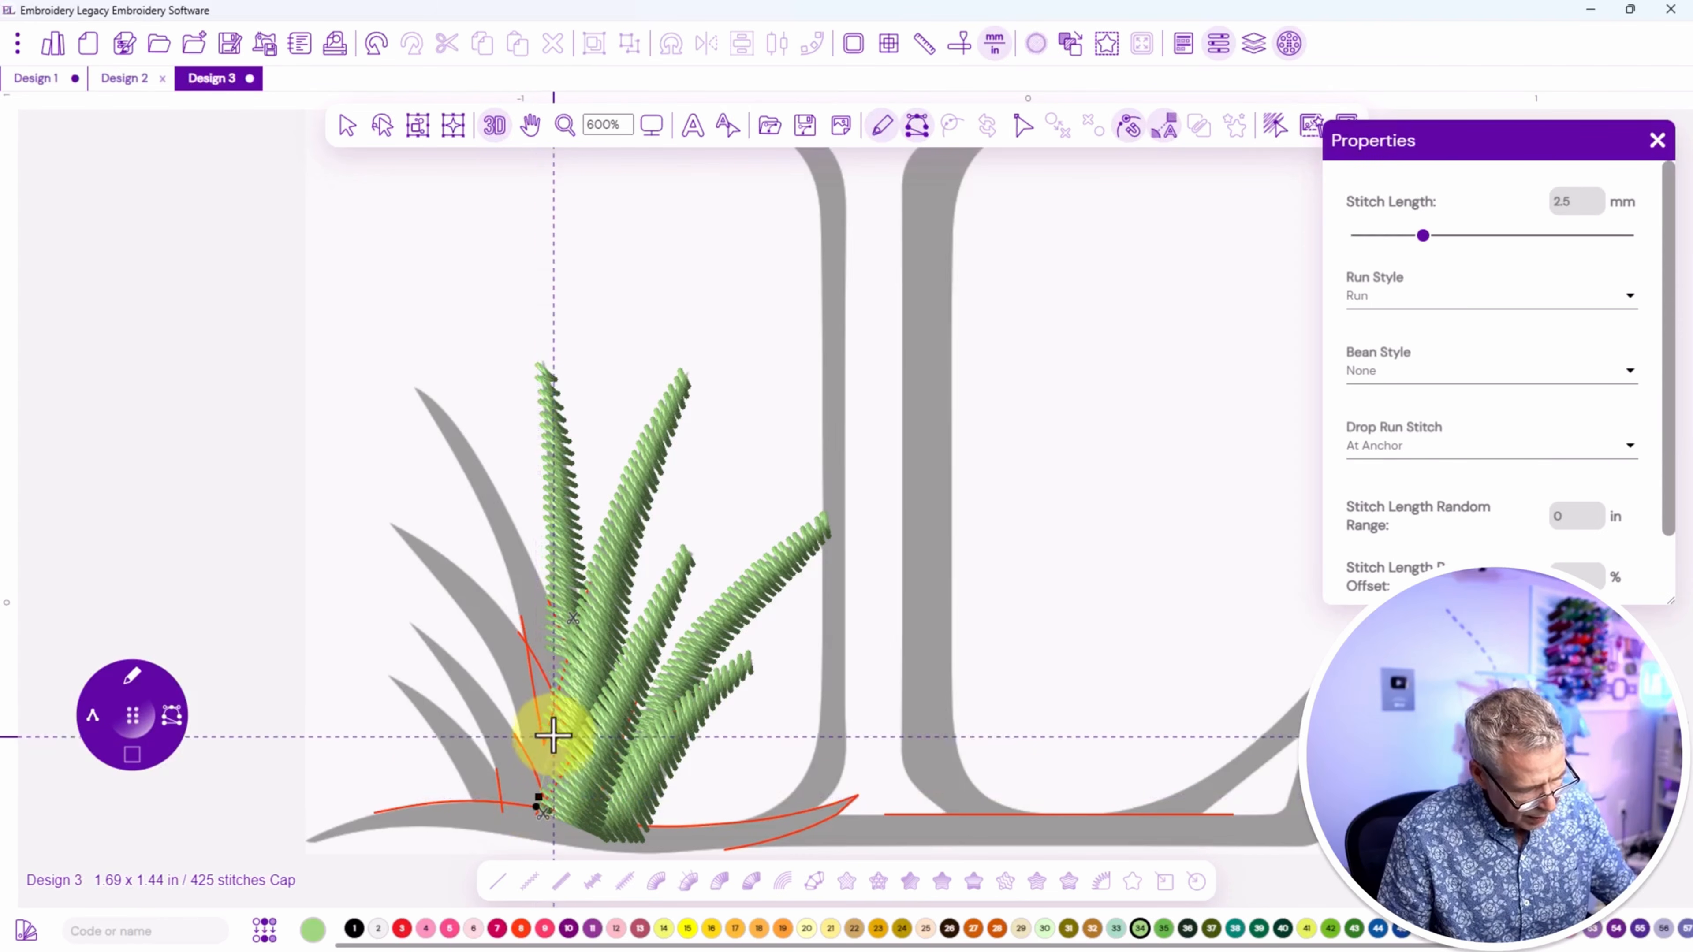
click(553, 737)
key(Return)
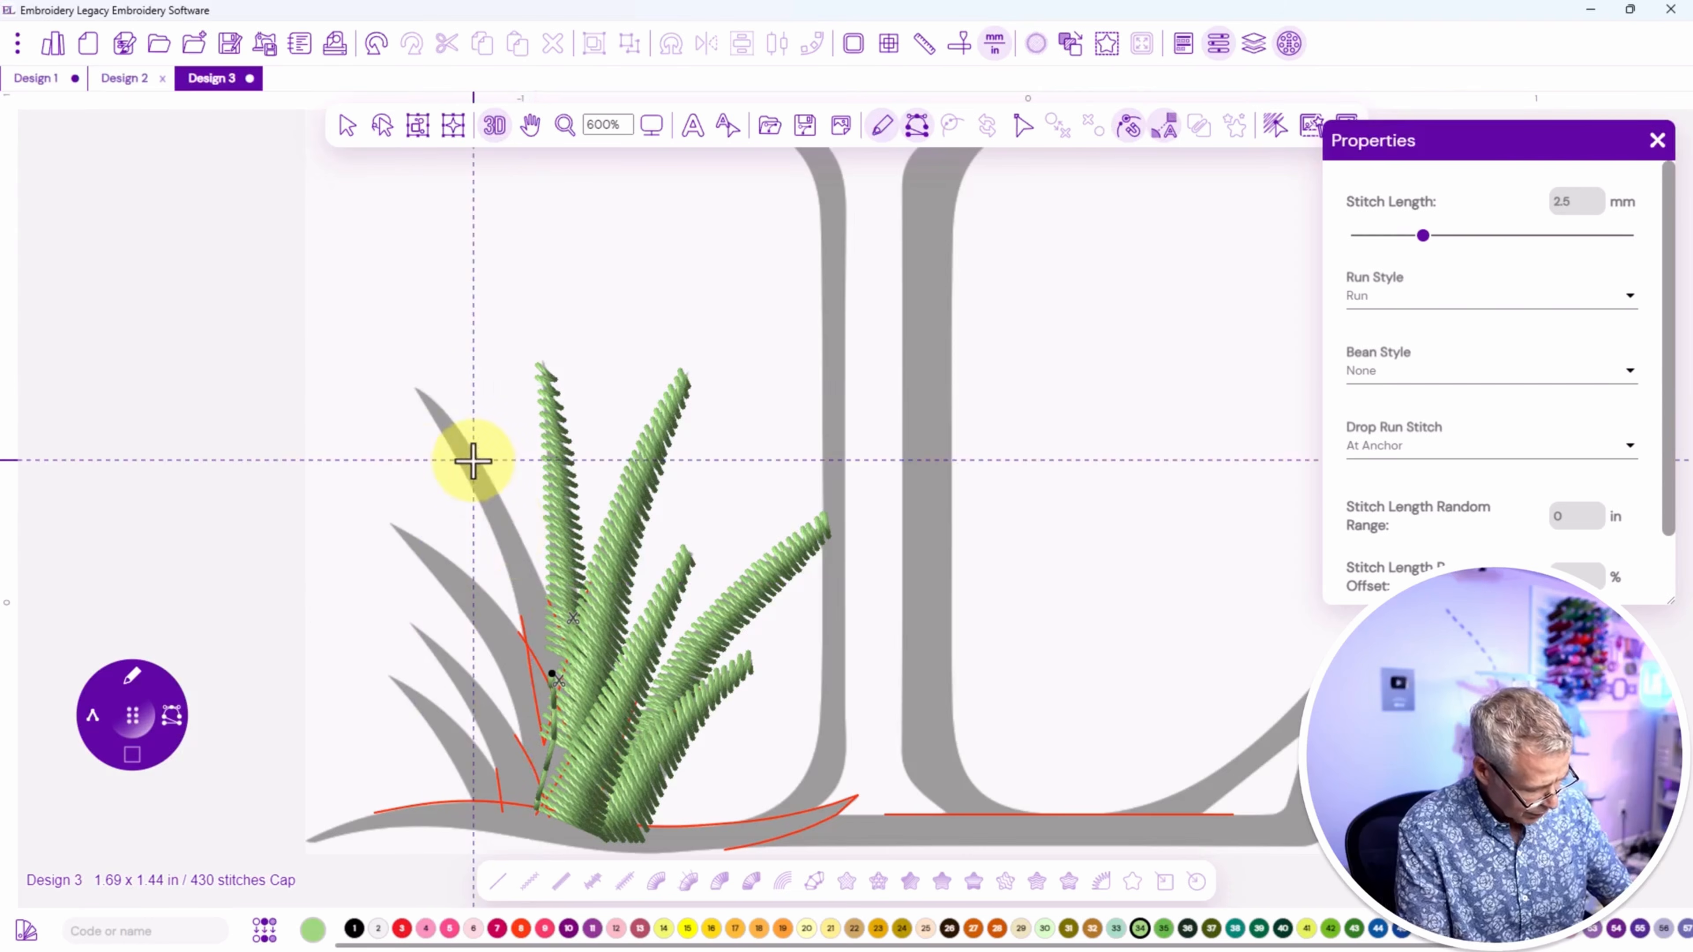
Digitize the tall left blade as a satin column from its tip down along both edges into the clump.
key(s)
click(415, 392)
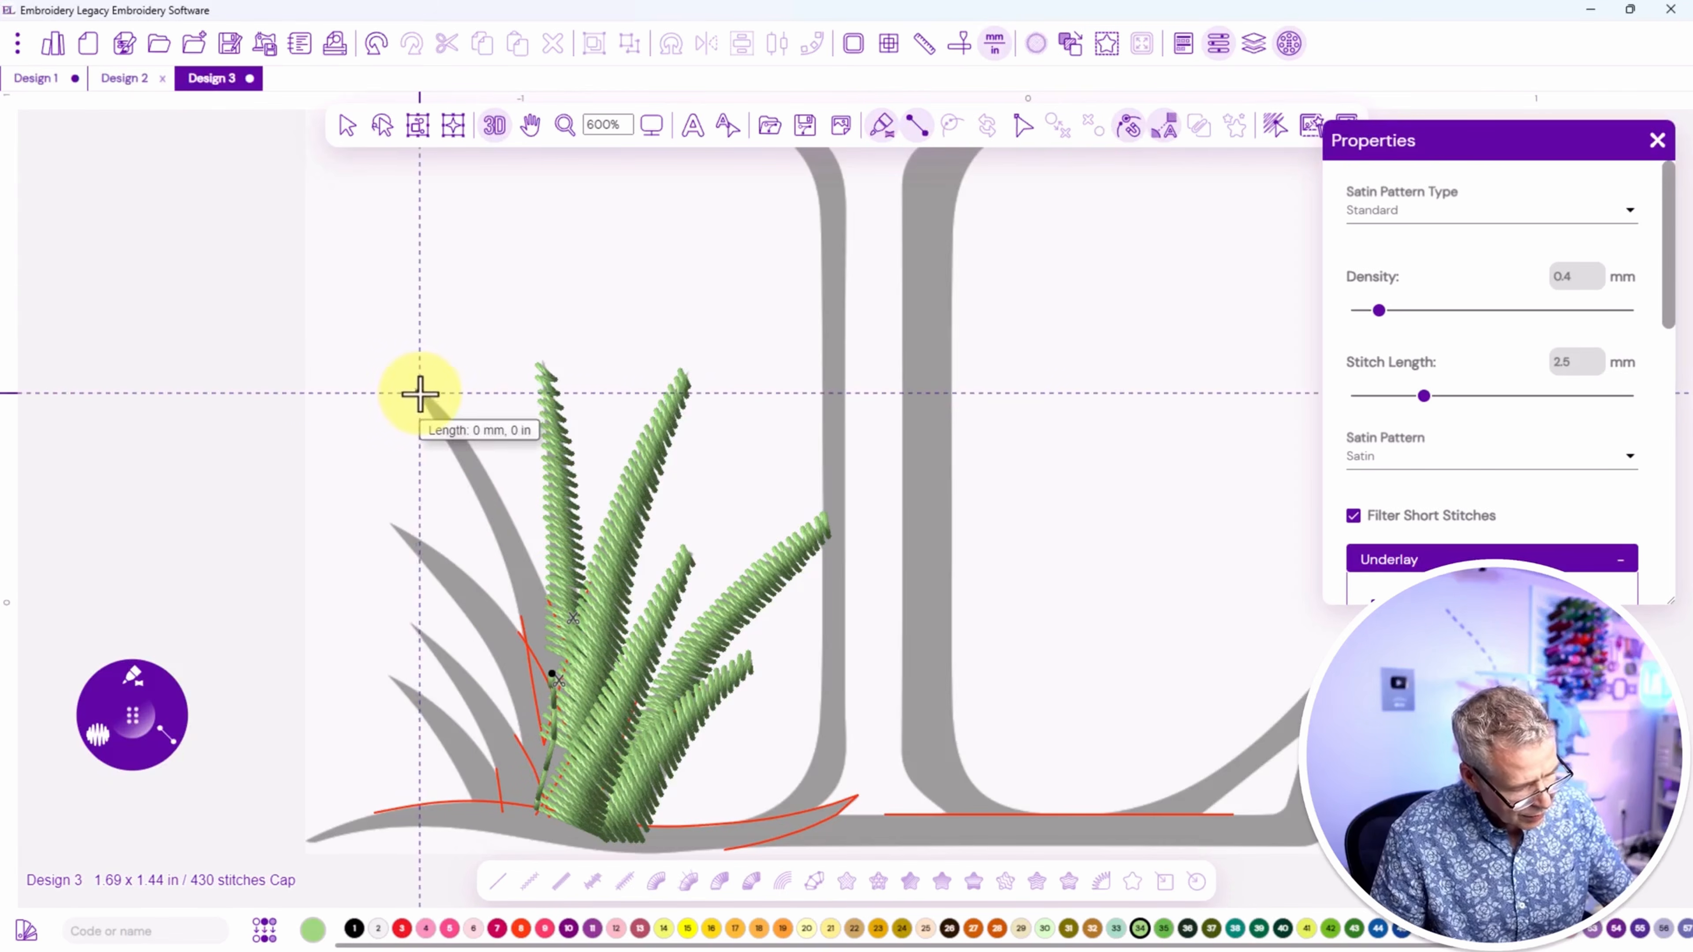
click(442, 429)
click(459, 427)
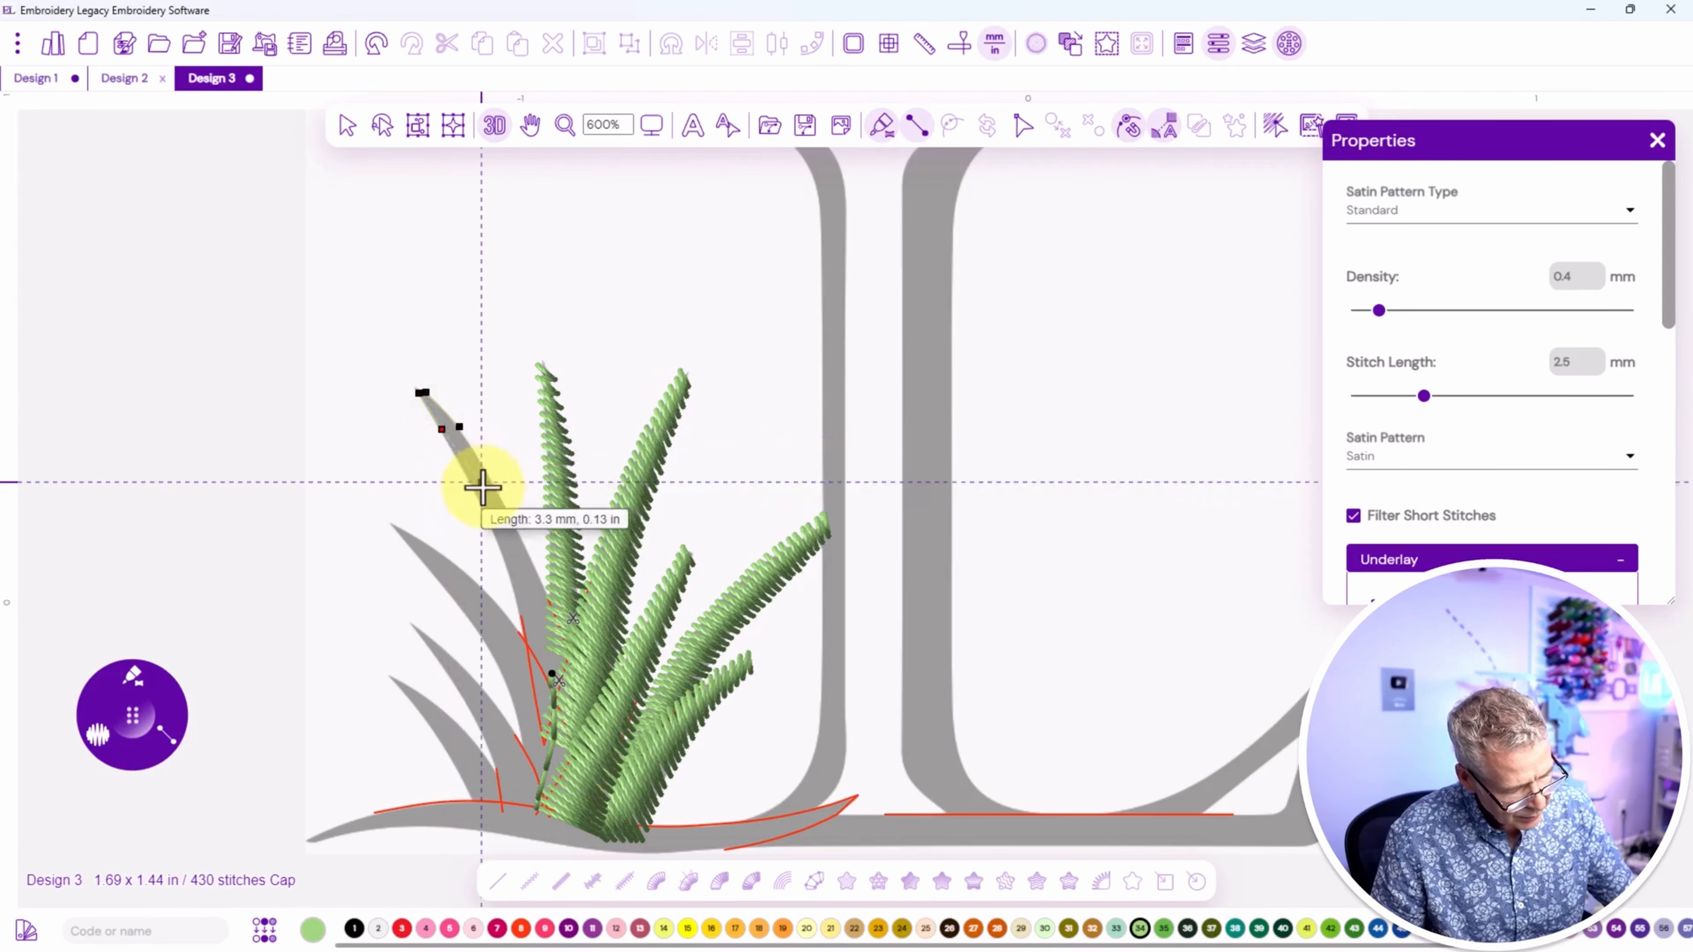
click(477, 494)
click(500, 496)
click(514, 582)
click(540, 581)
click(567, 662)
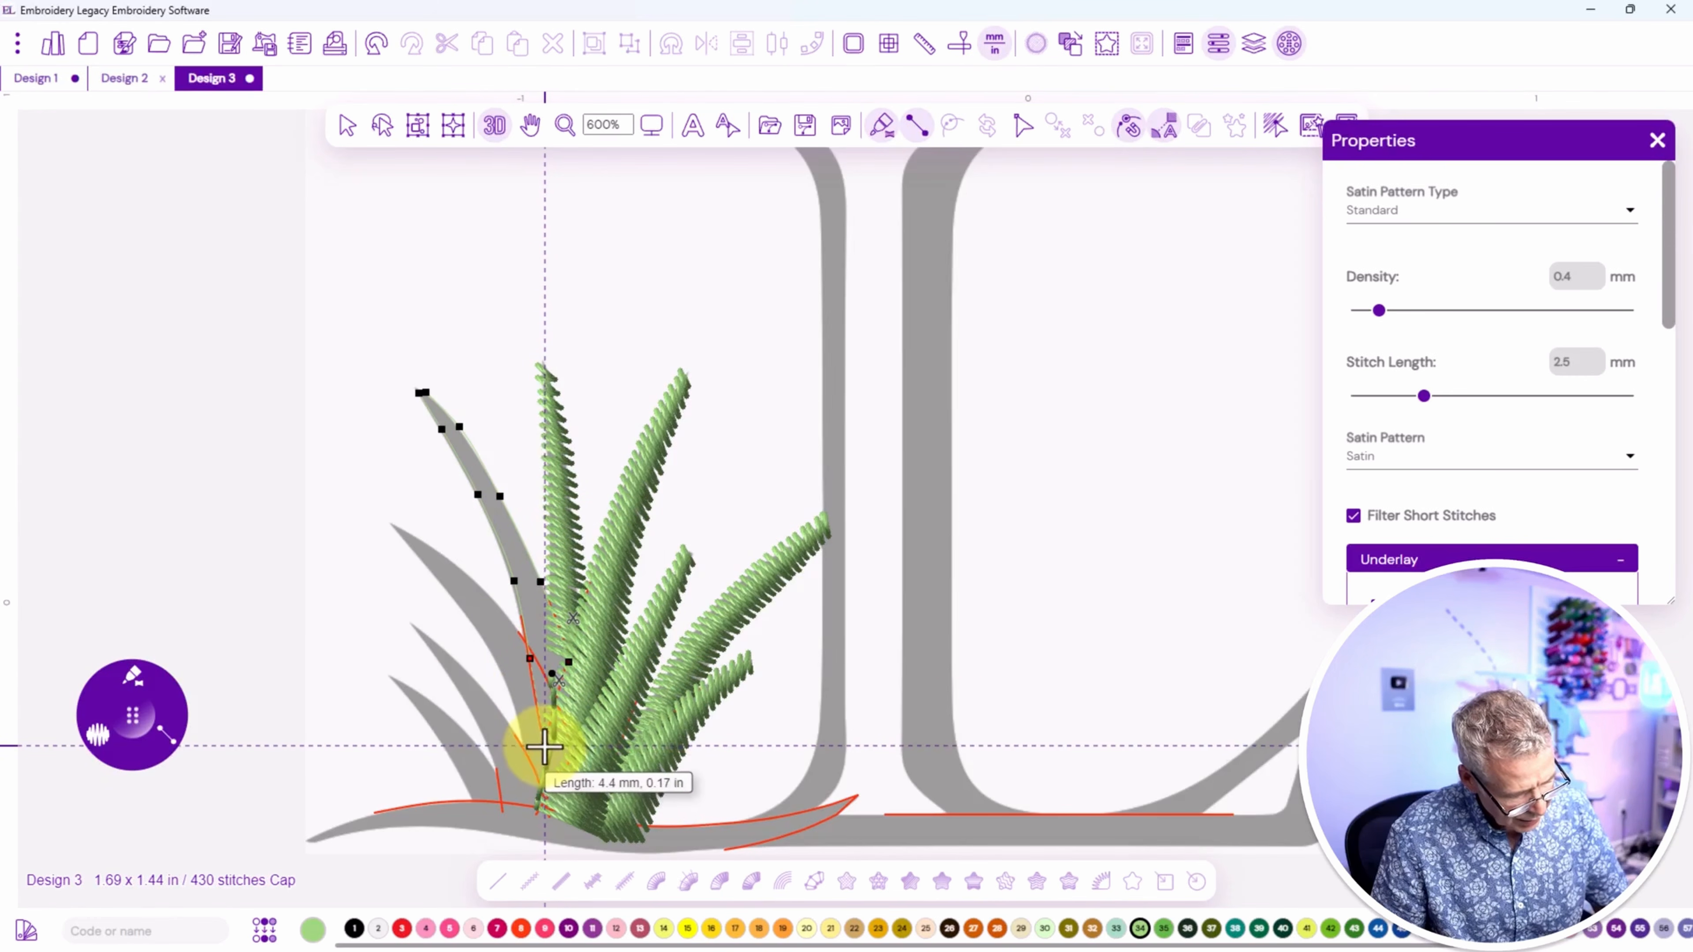
click(544, 746)
click(570, 753)
key(Return)
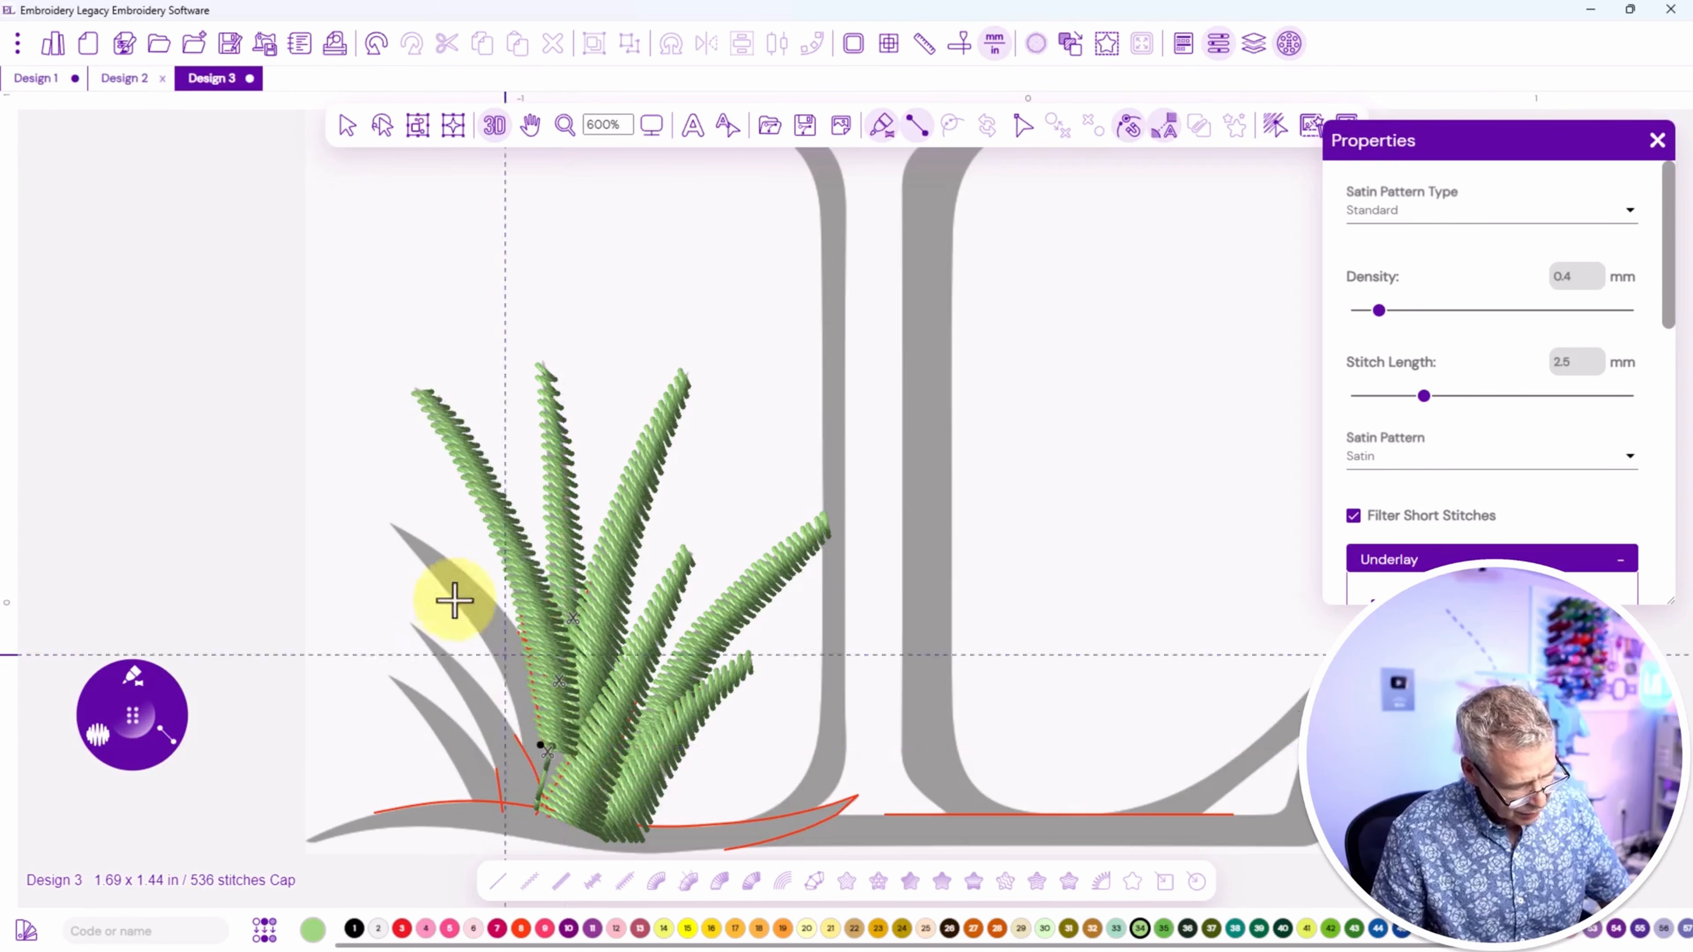
Digitize the second-highest left blade as a satin column from its tip down to the ground line.
click(394, 531)
click(402, 529)
click(440, 580)
click(462, 570)
click(495, 657)
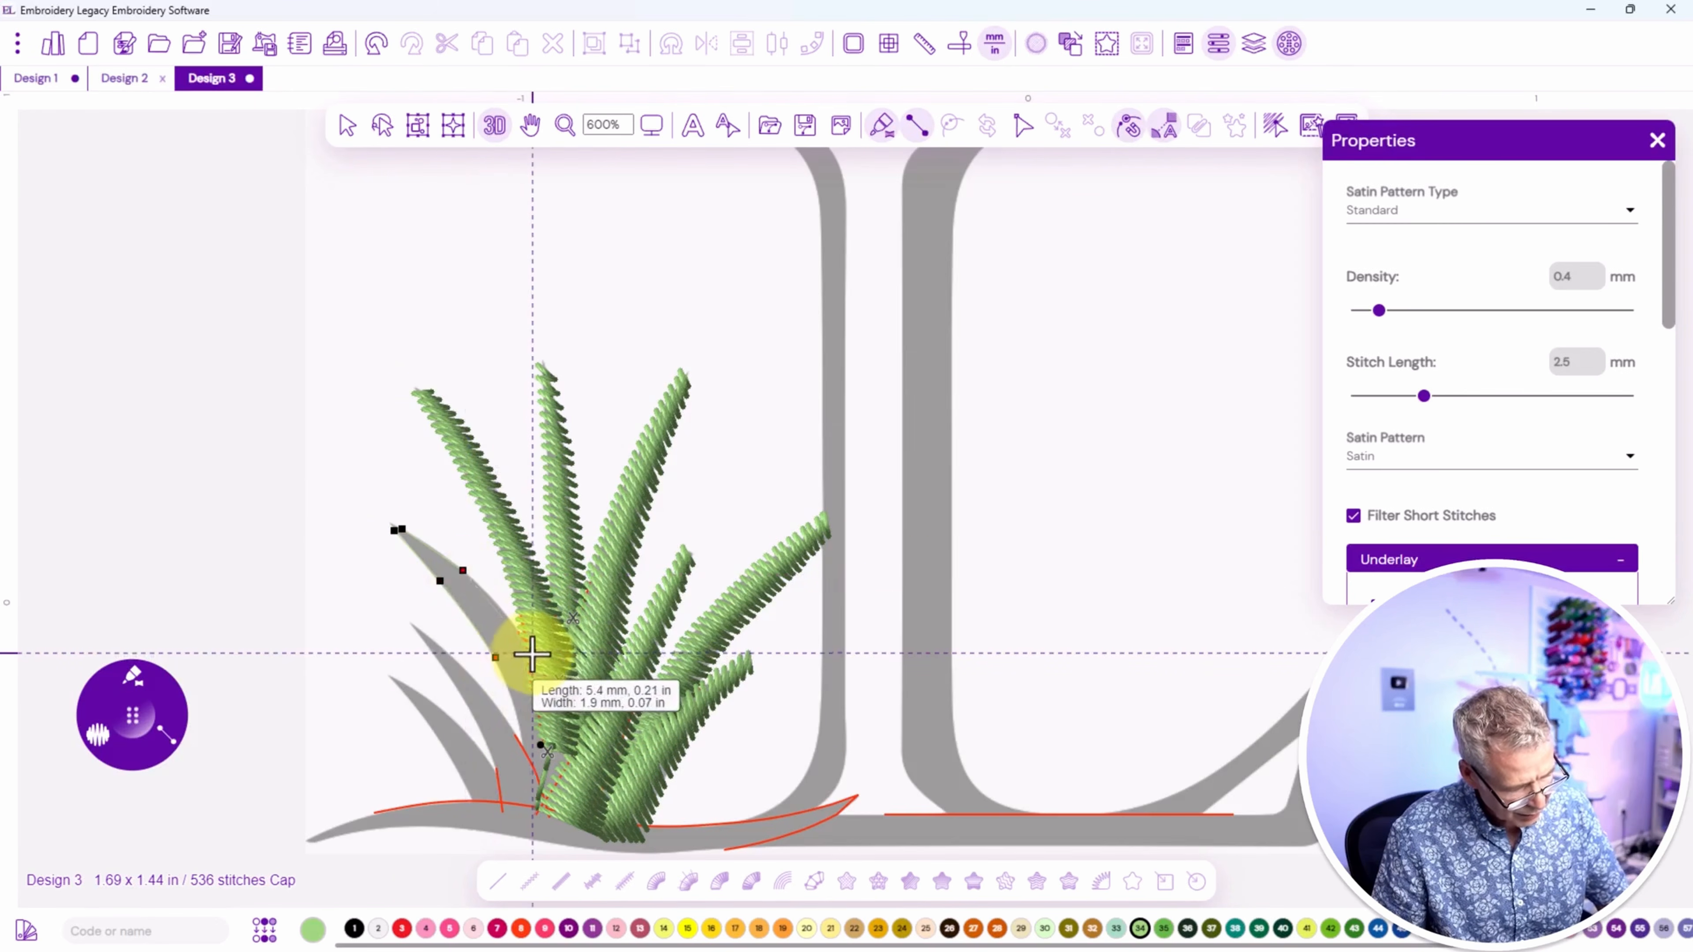
click(534, 654)
click(521, 727)
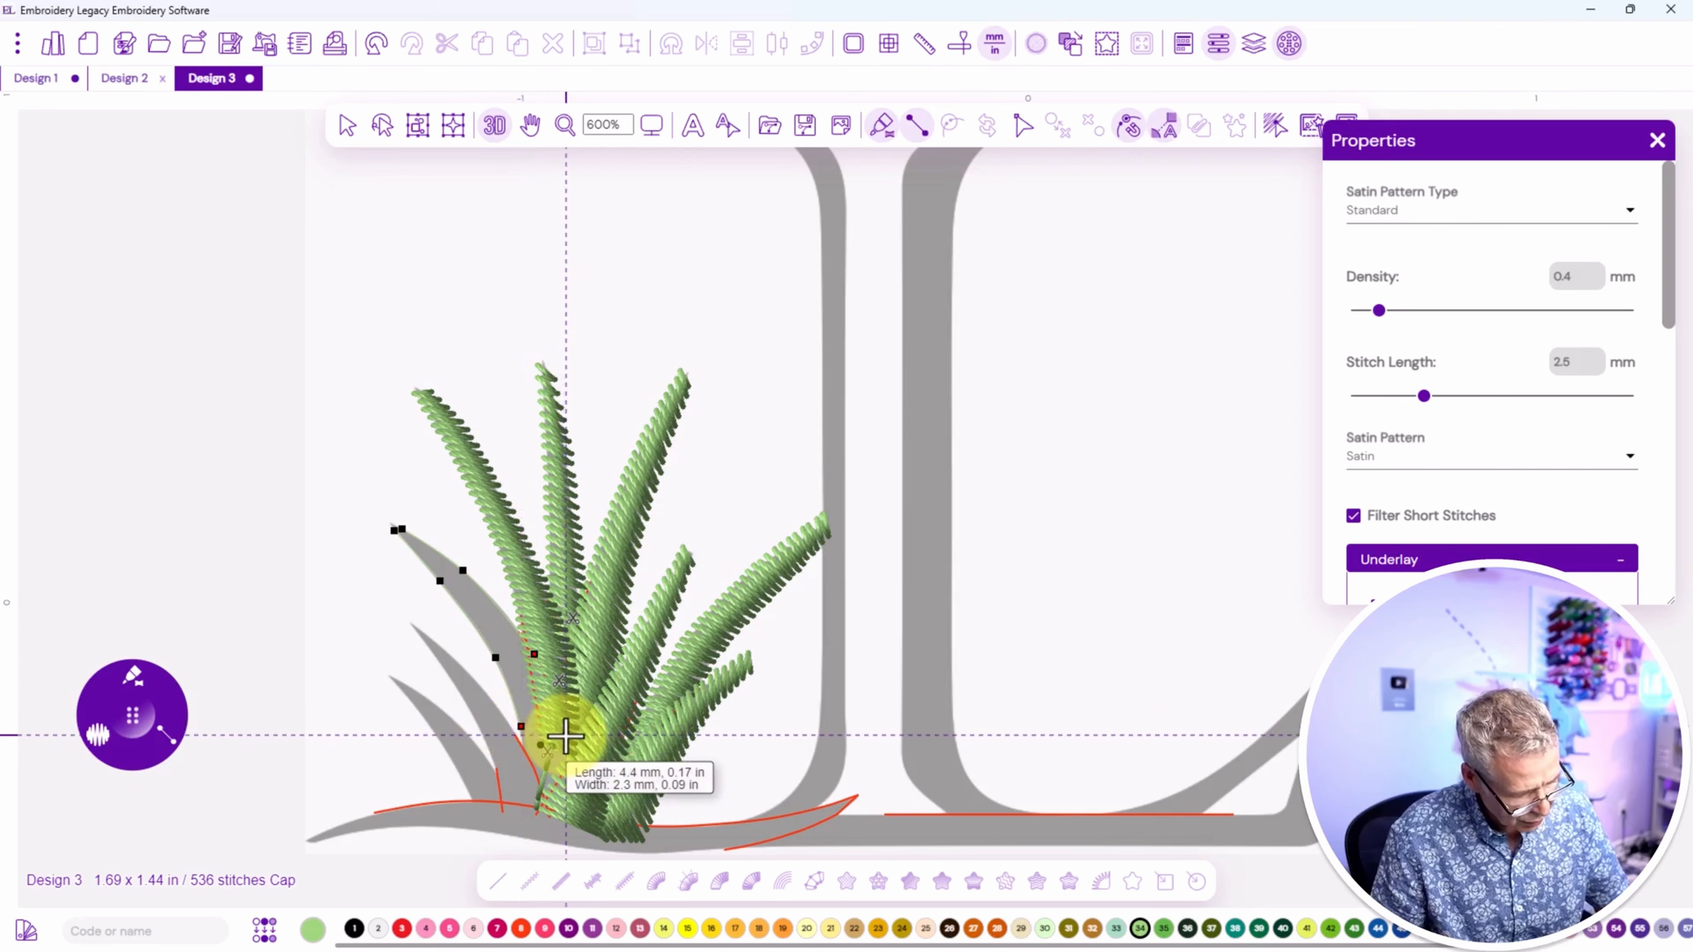
click(570, 736)
click(524, 809)
click(573, 805)
key(Return)
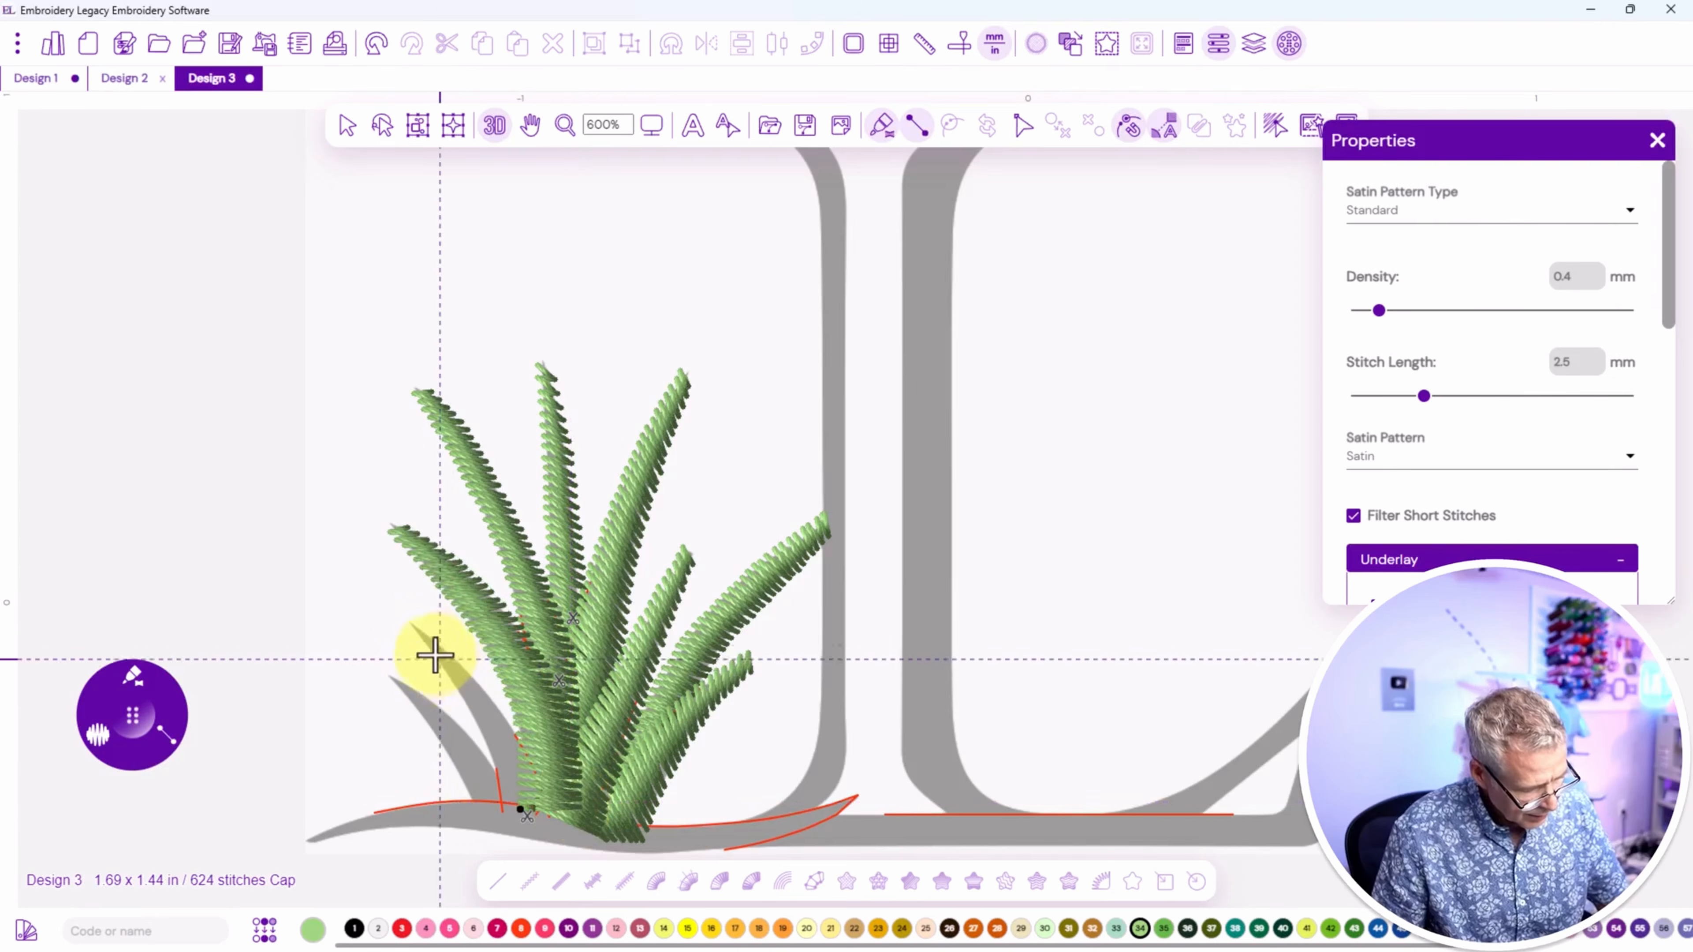
Digitize the two lowest left blades as satin columns from their tips down to the ground line.
click(418, 632)
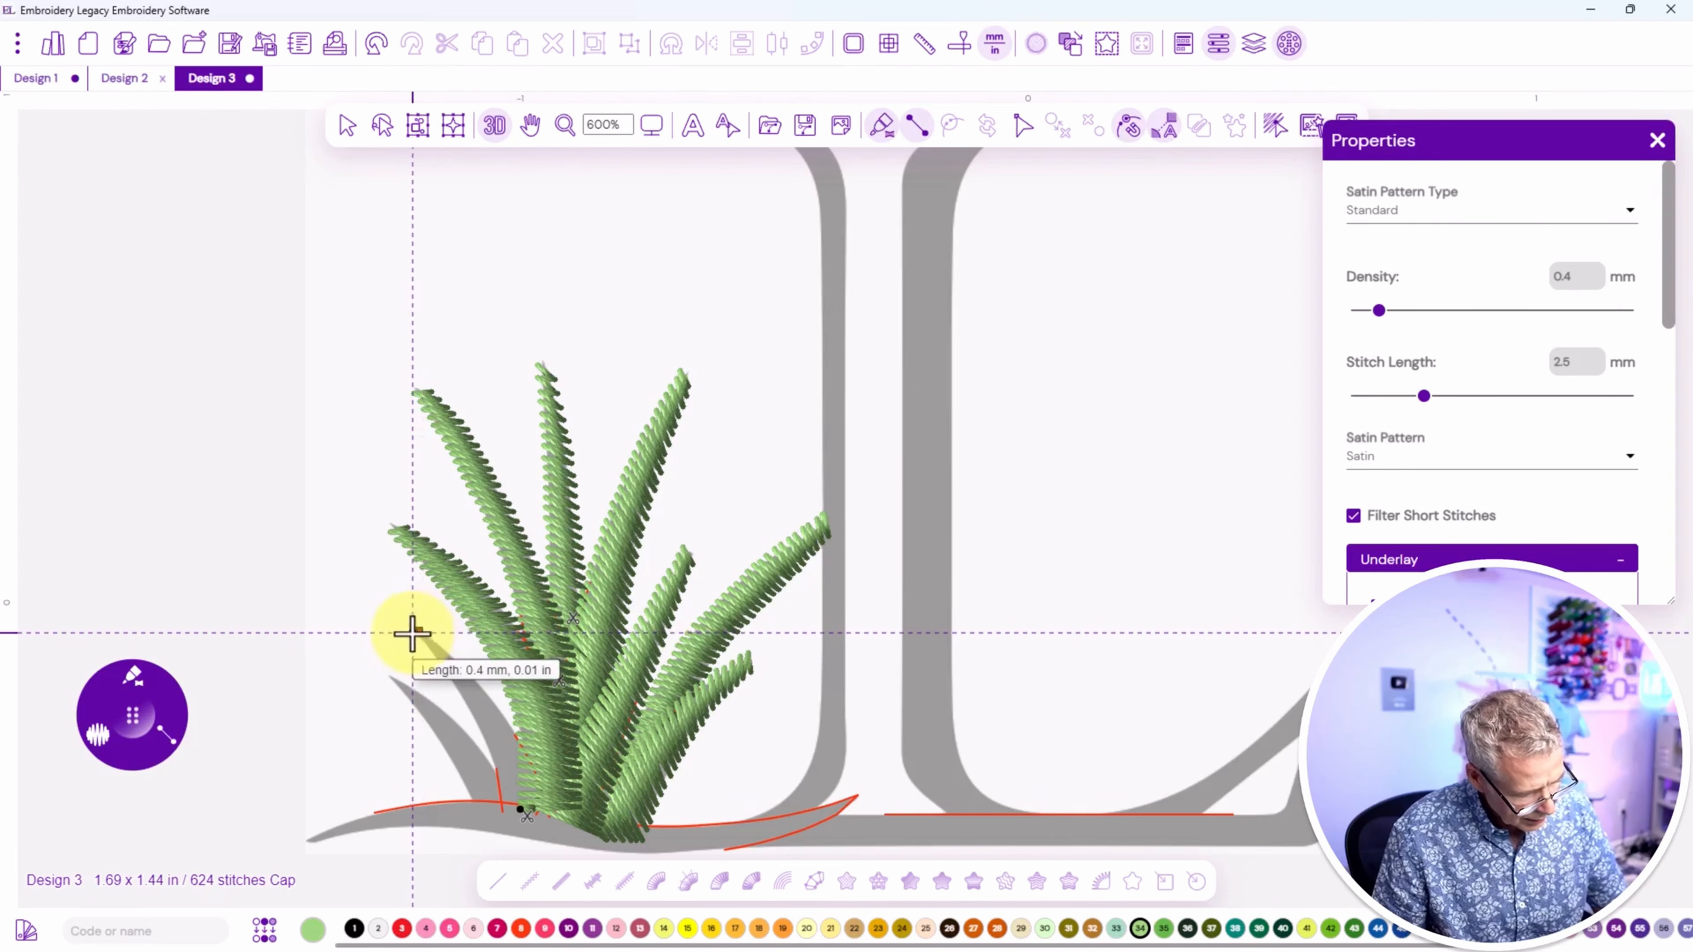
click(450, 676)
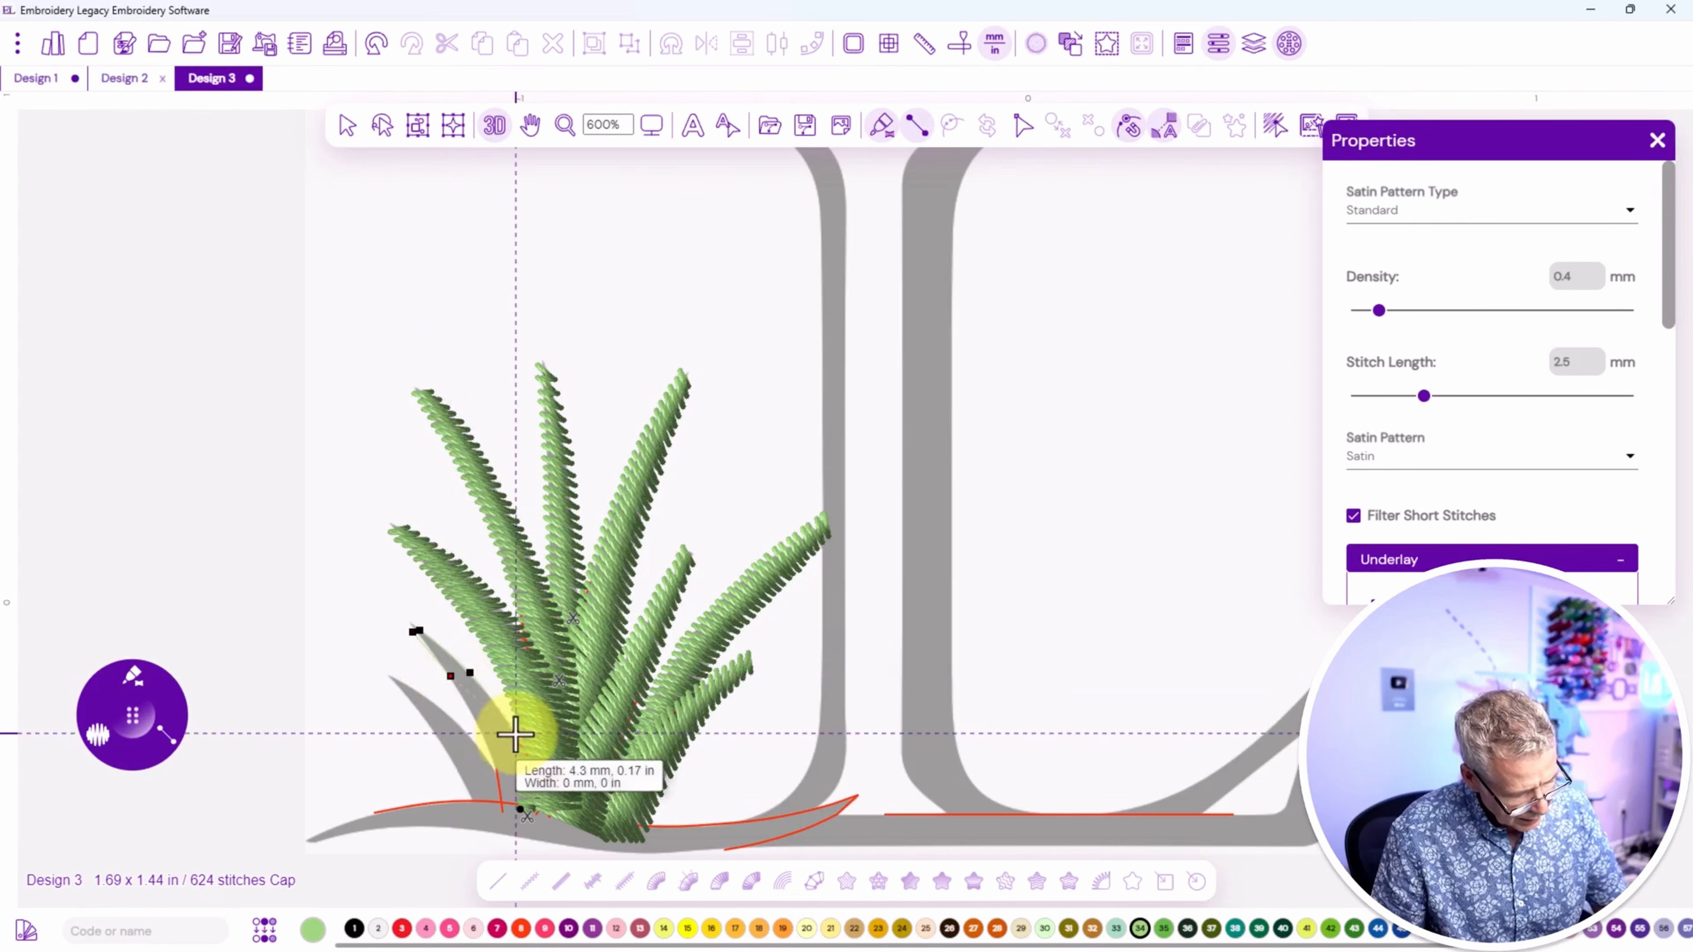
click(486, 738)
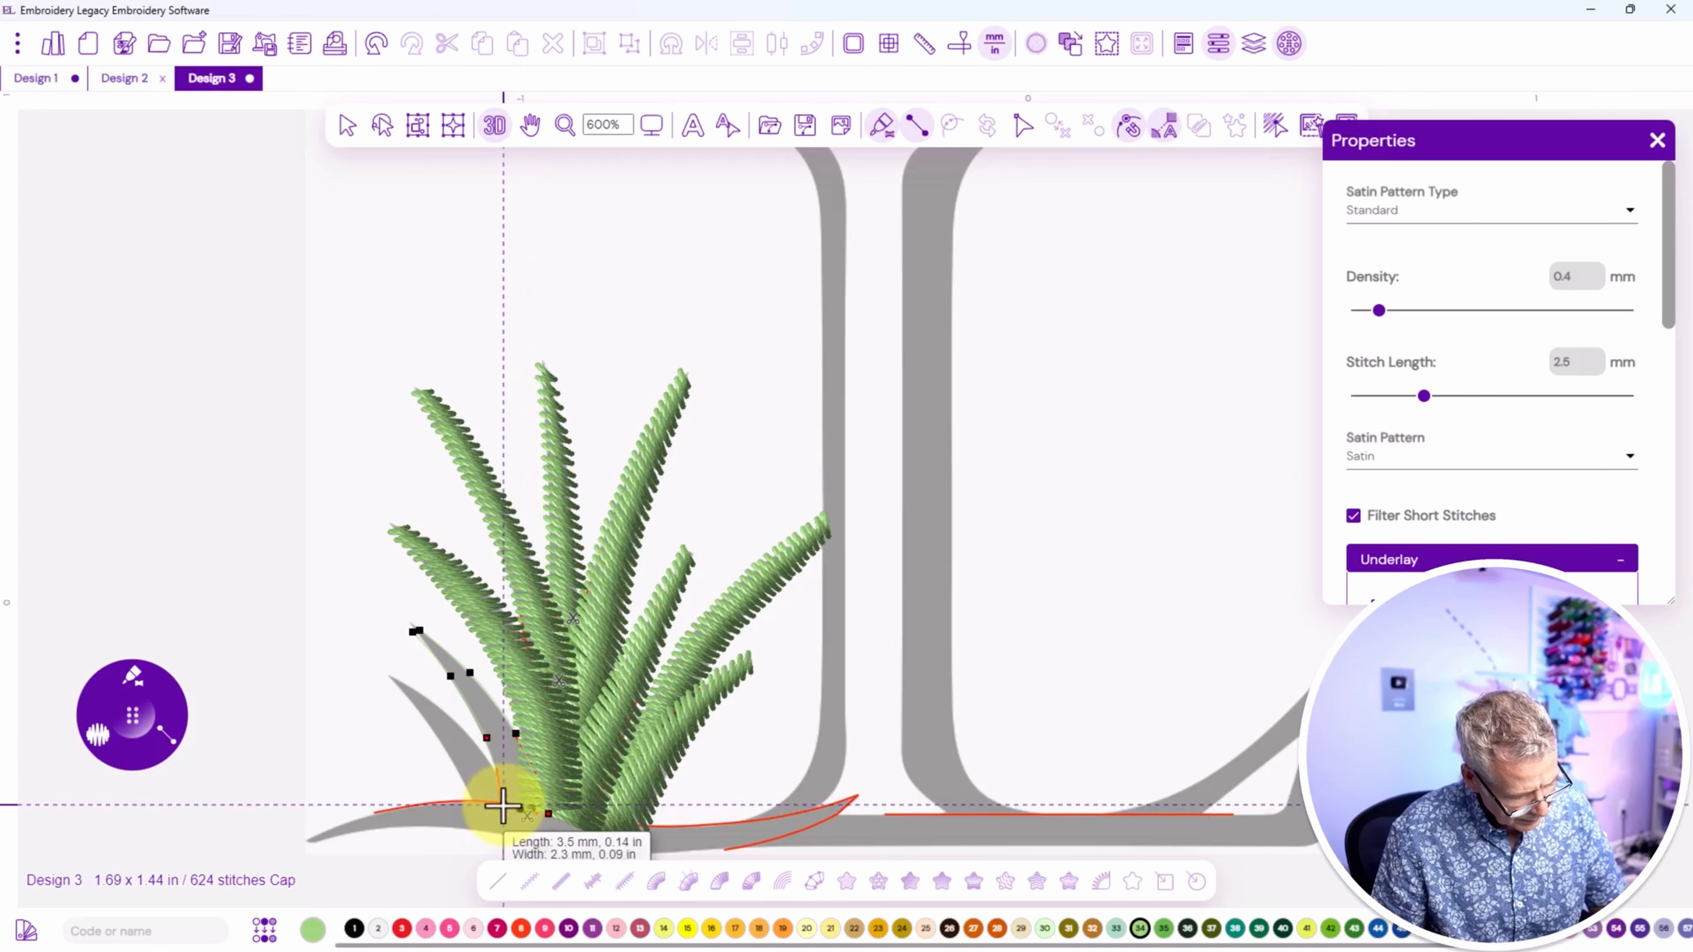
key(Return)
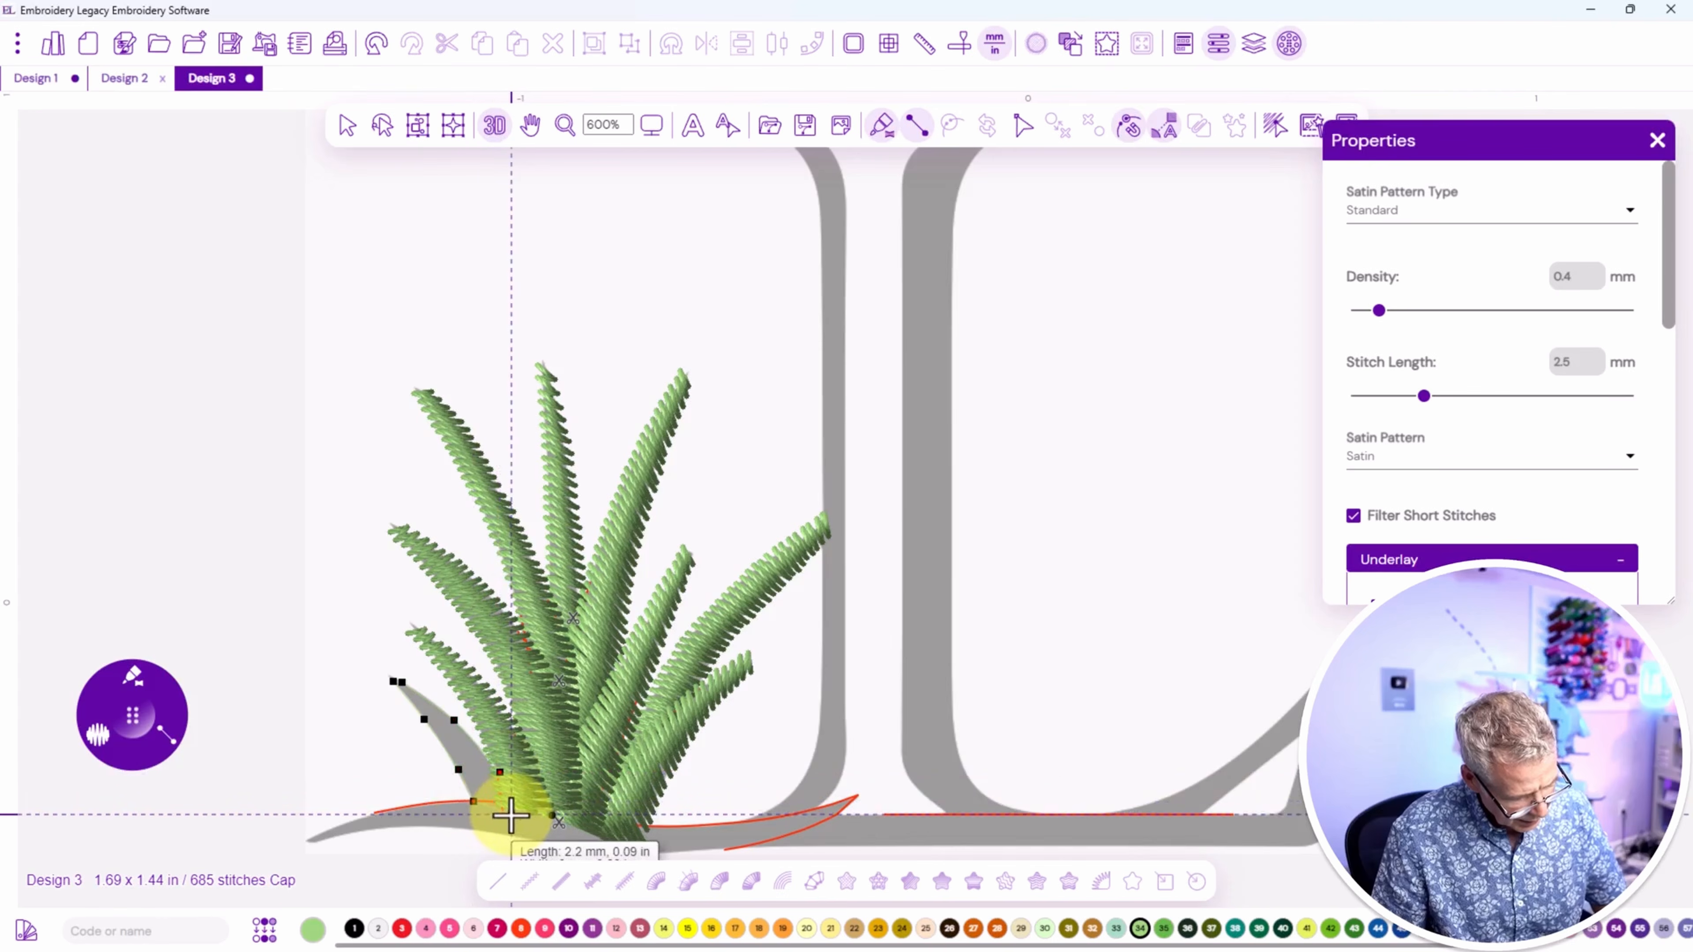
right_click(504, 804)
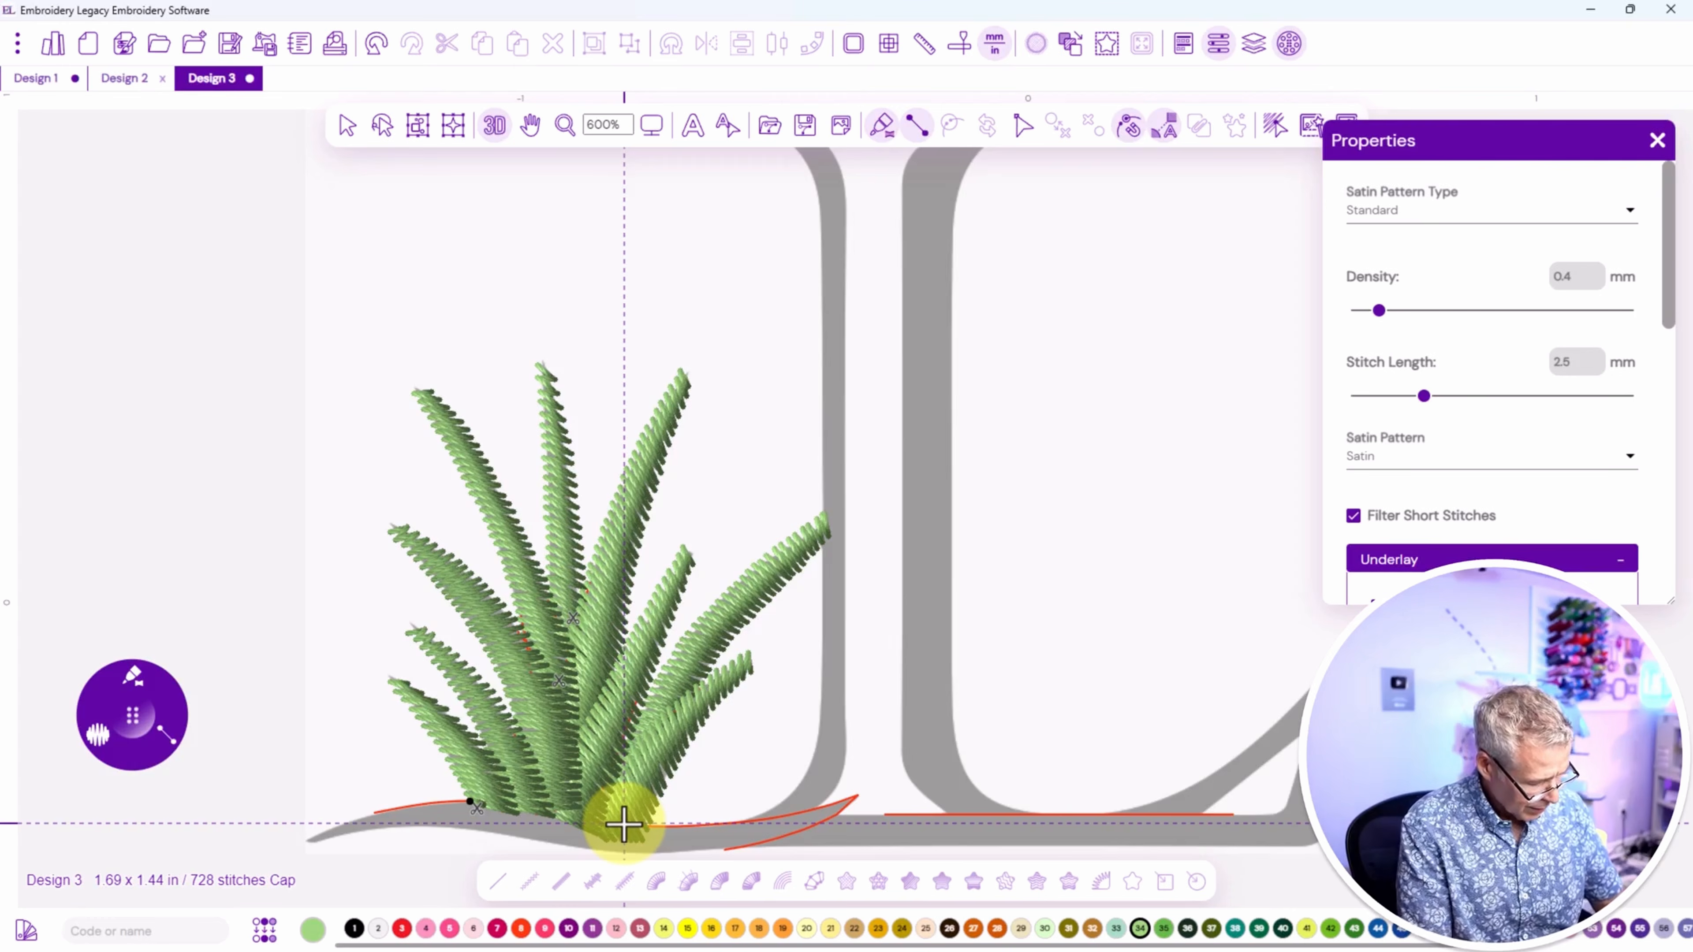
Add a run stitch from the lowest left blade's base along the ground strip to the left foot of the letter's stem.
key(r)
click(476, 807)
click(515, 822)
click(599, 837)
click(682, 838)
click(772, 827)
click(802, 807)
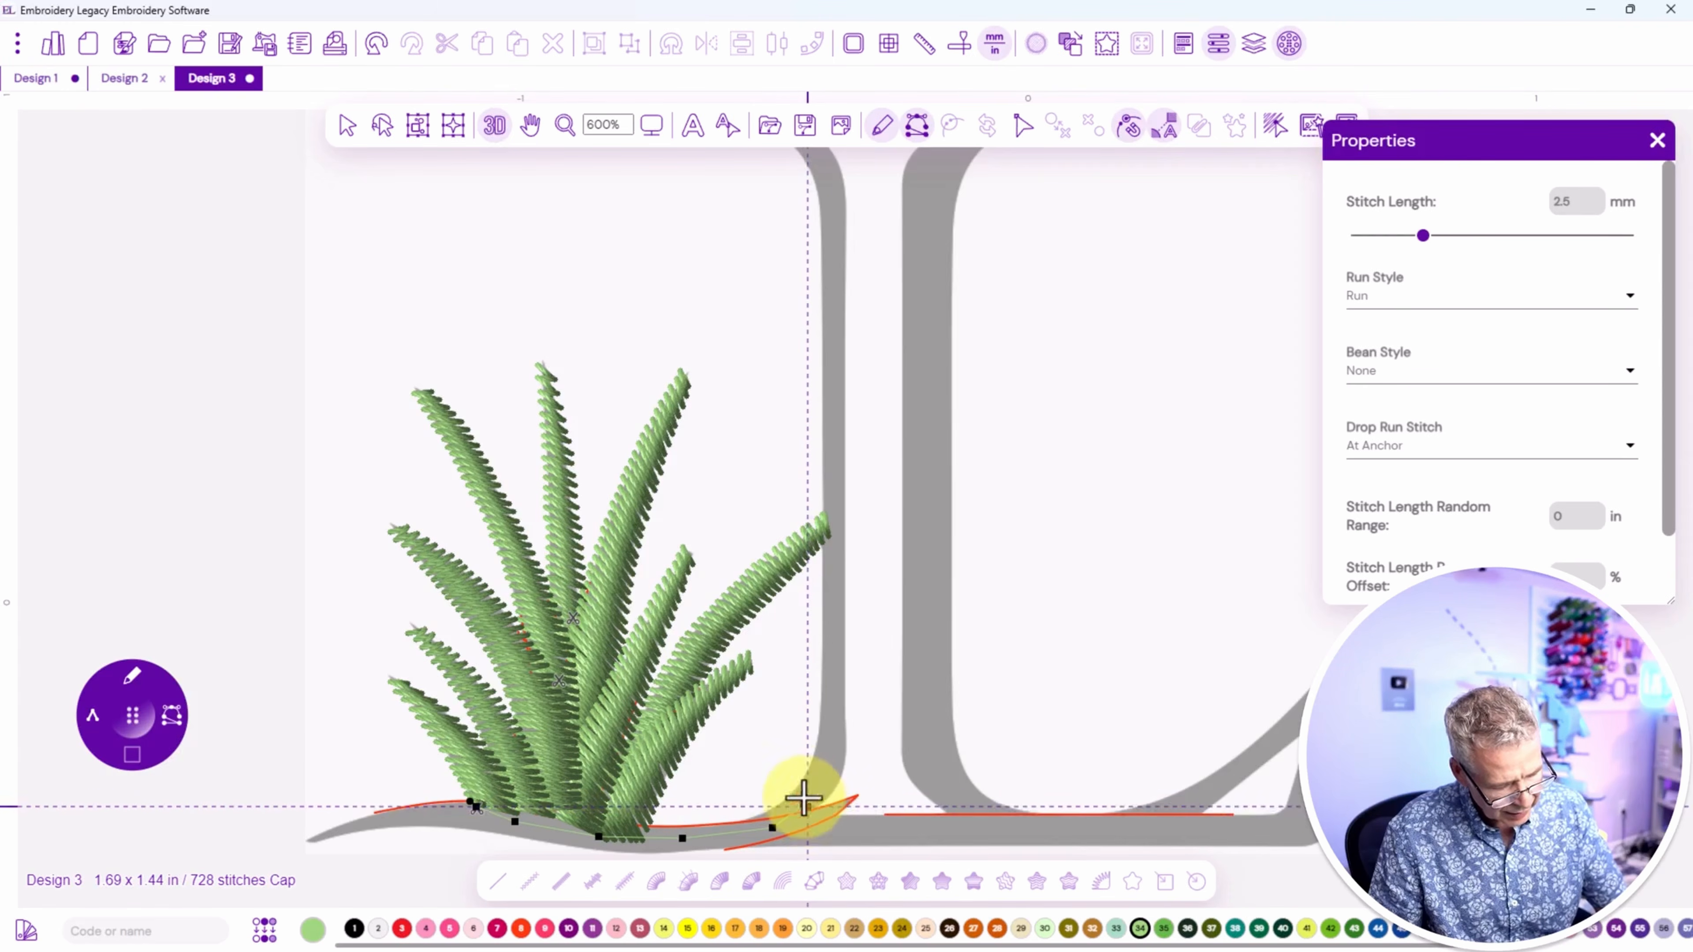
key(Return)
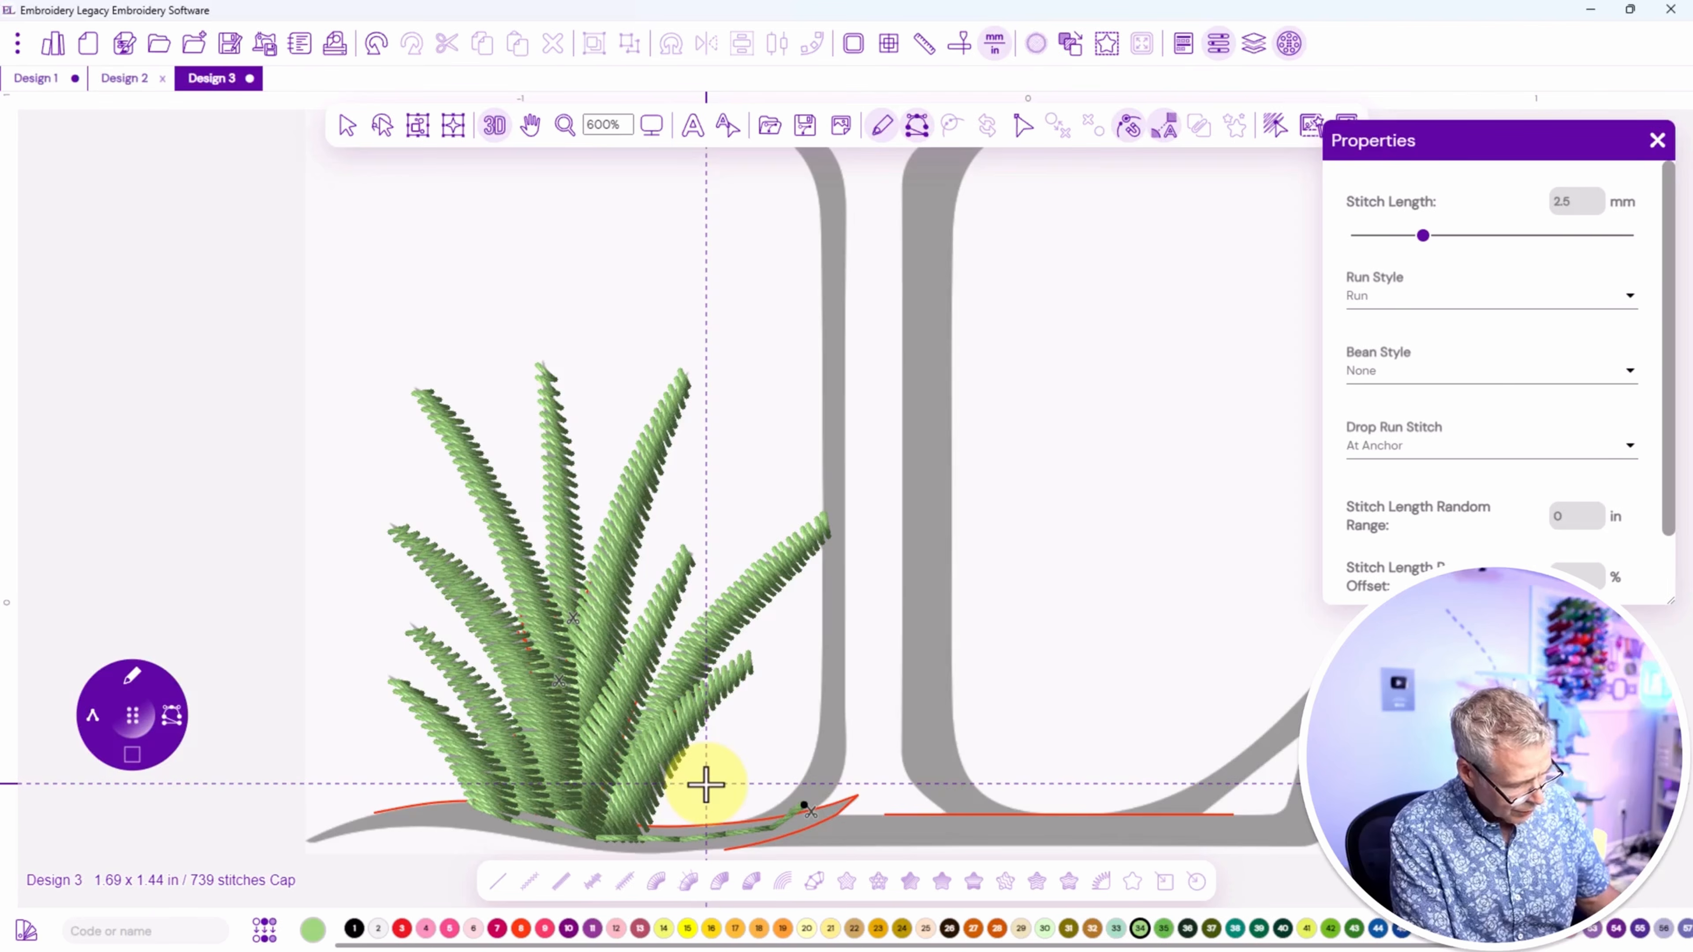
Digitize the left foot of the letter's stem as a short satin column ending on the ground strip.
click(175, 727)
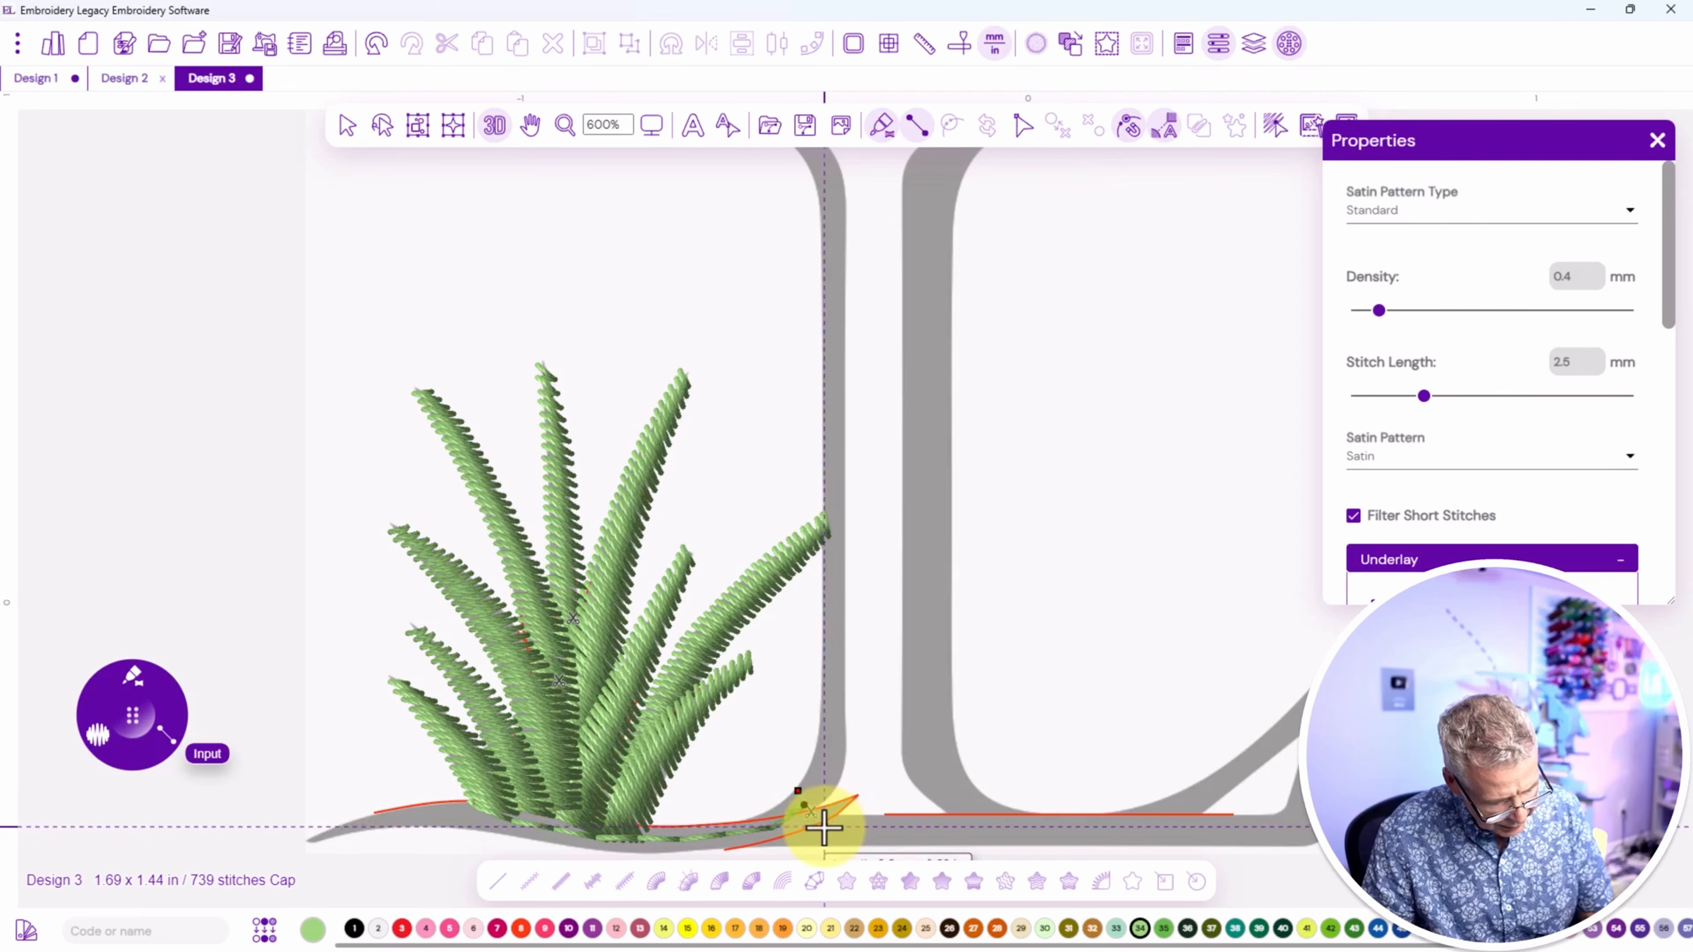
click(787, 831)
click(746, 824)
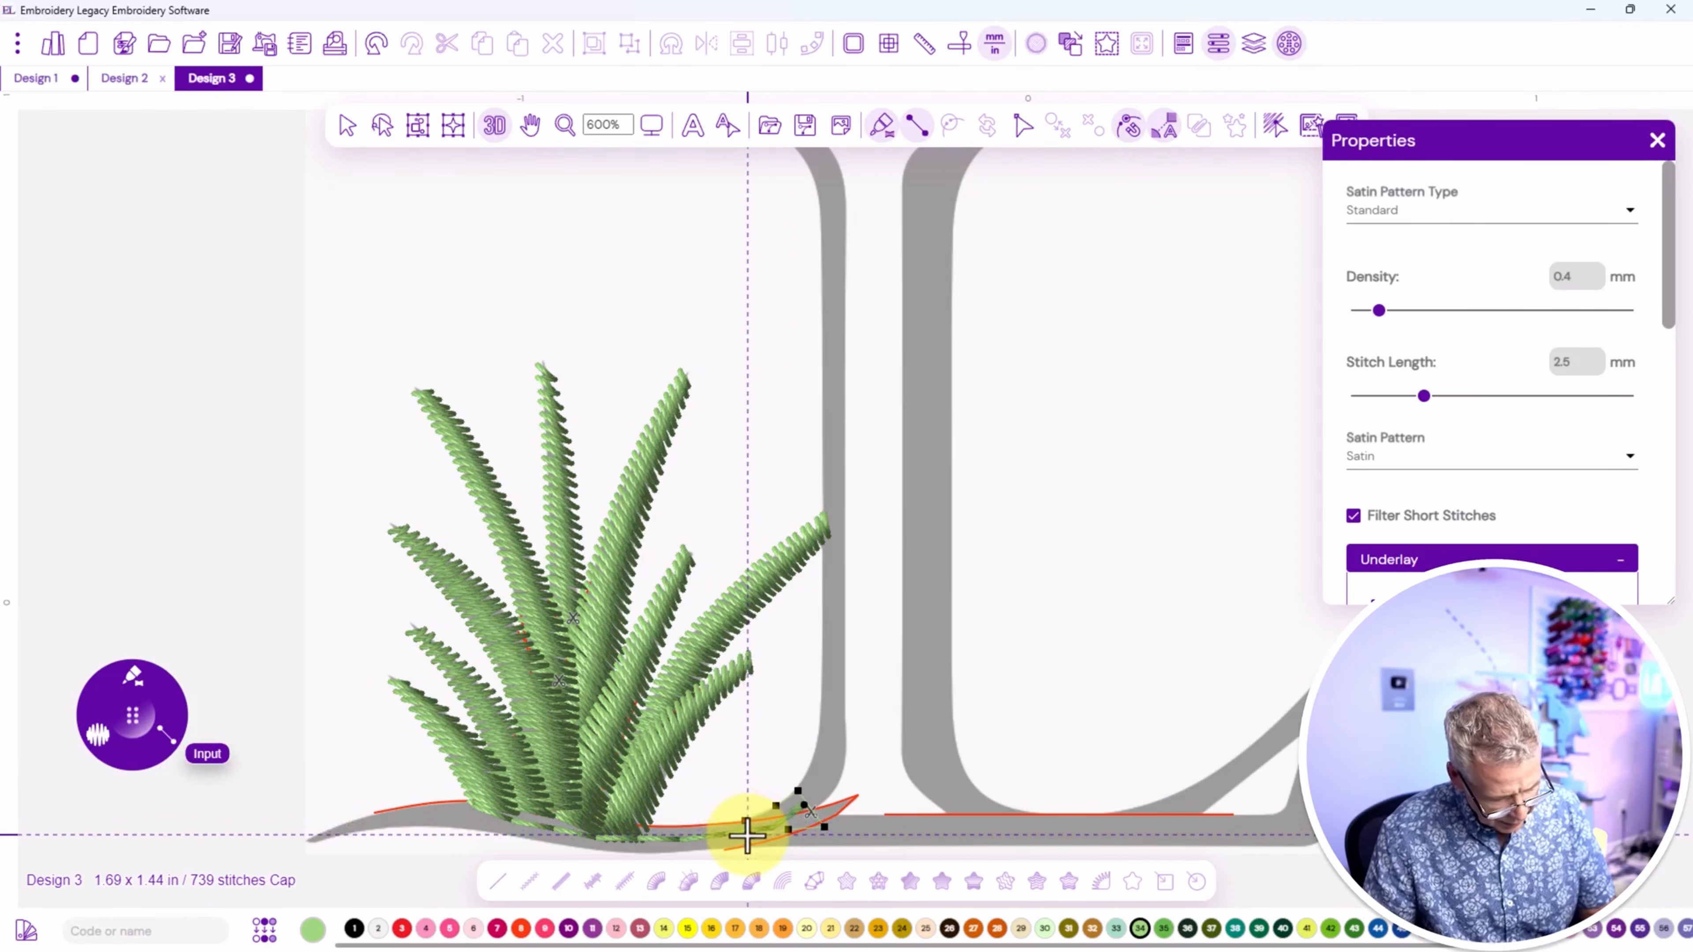
click(747, 835)
right_click(747, 835)
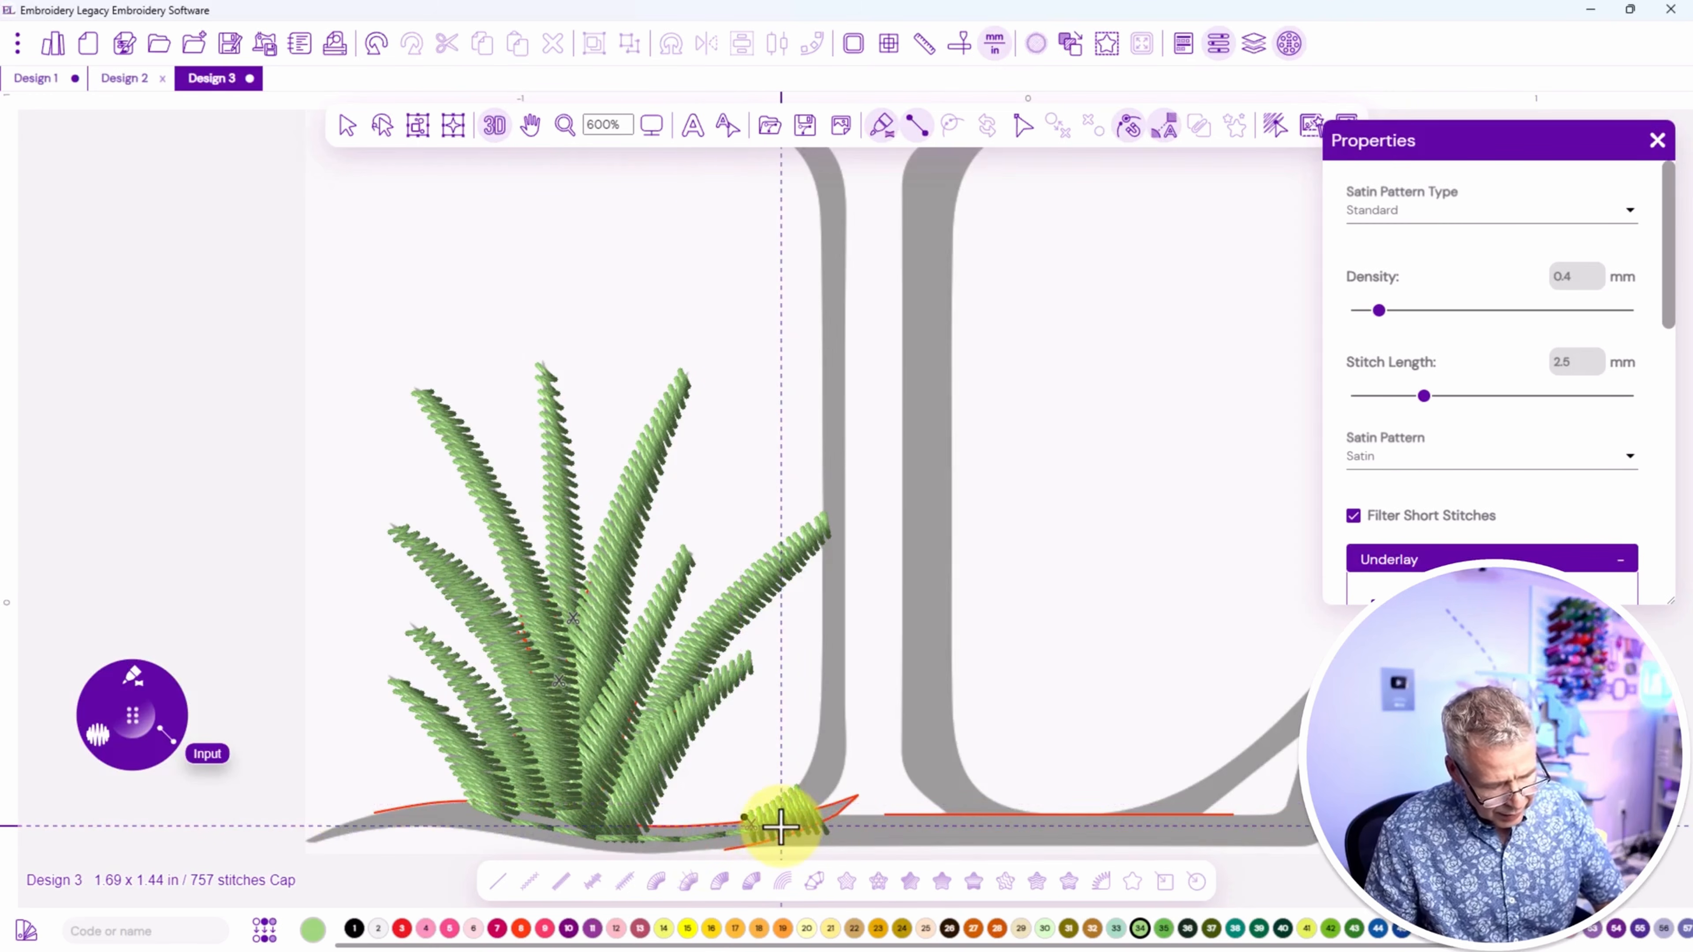
Run stitch along the letter's base to the stem's right foot and digitize that foot as a short satin column.
key(r)
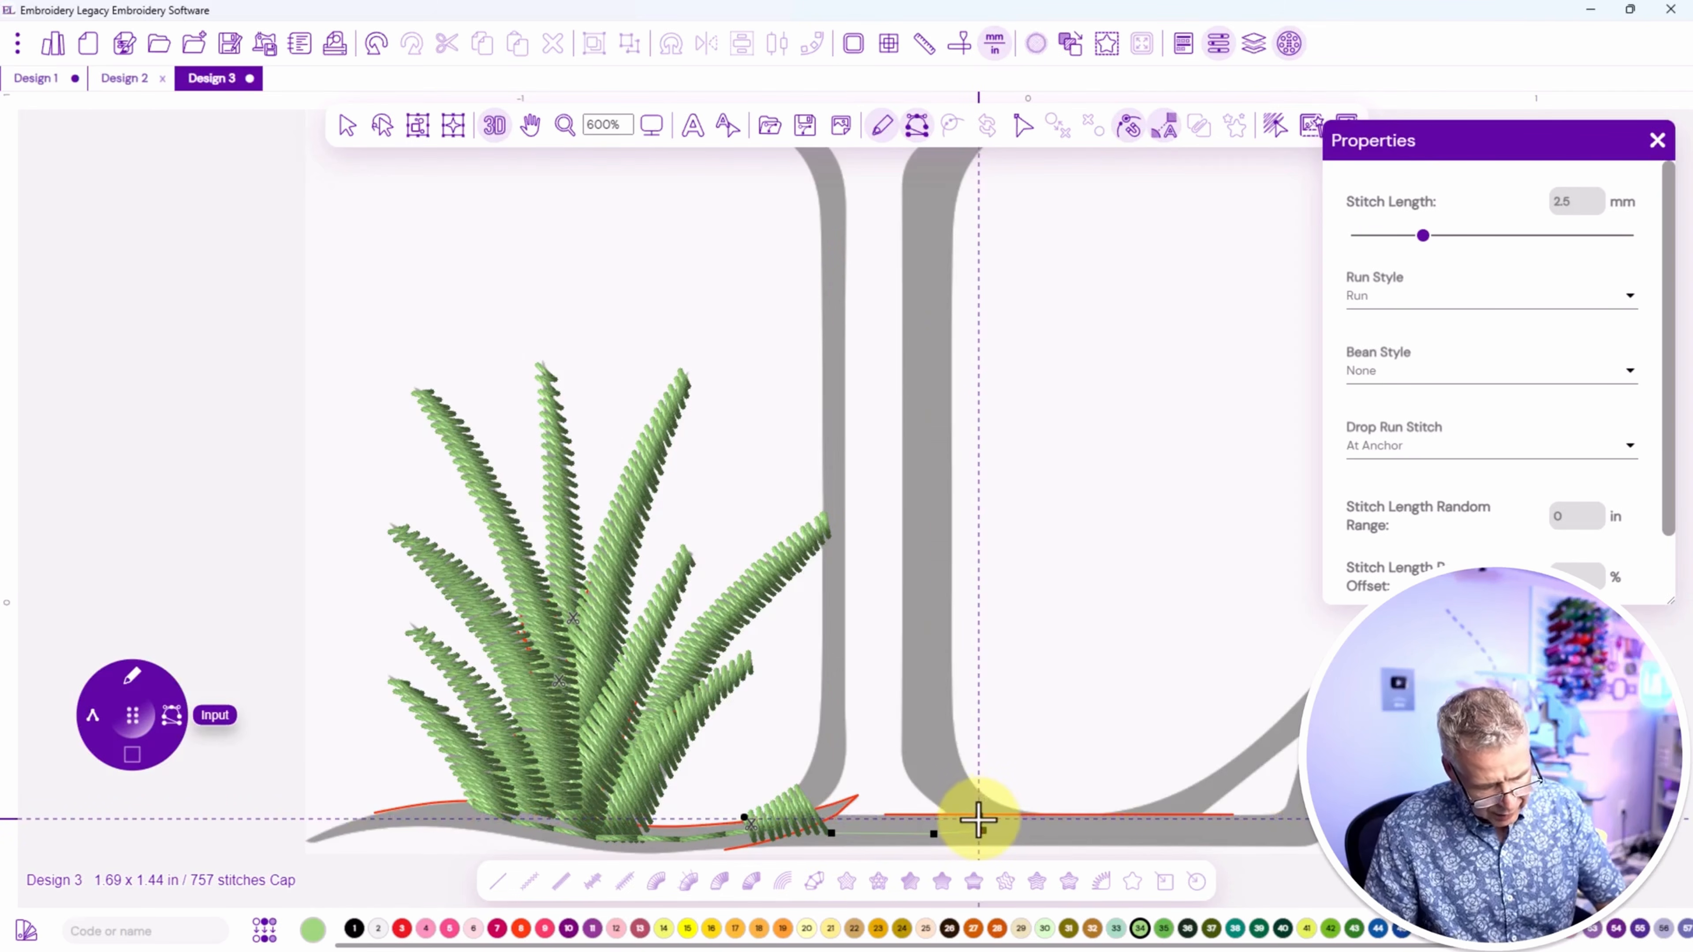
key(Return)
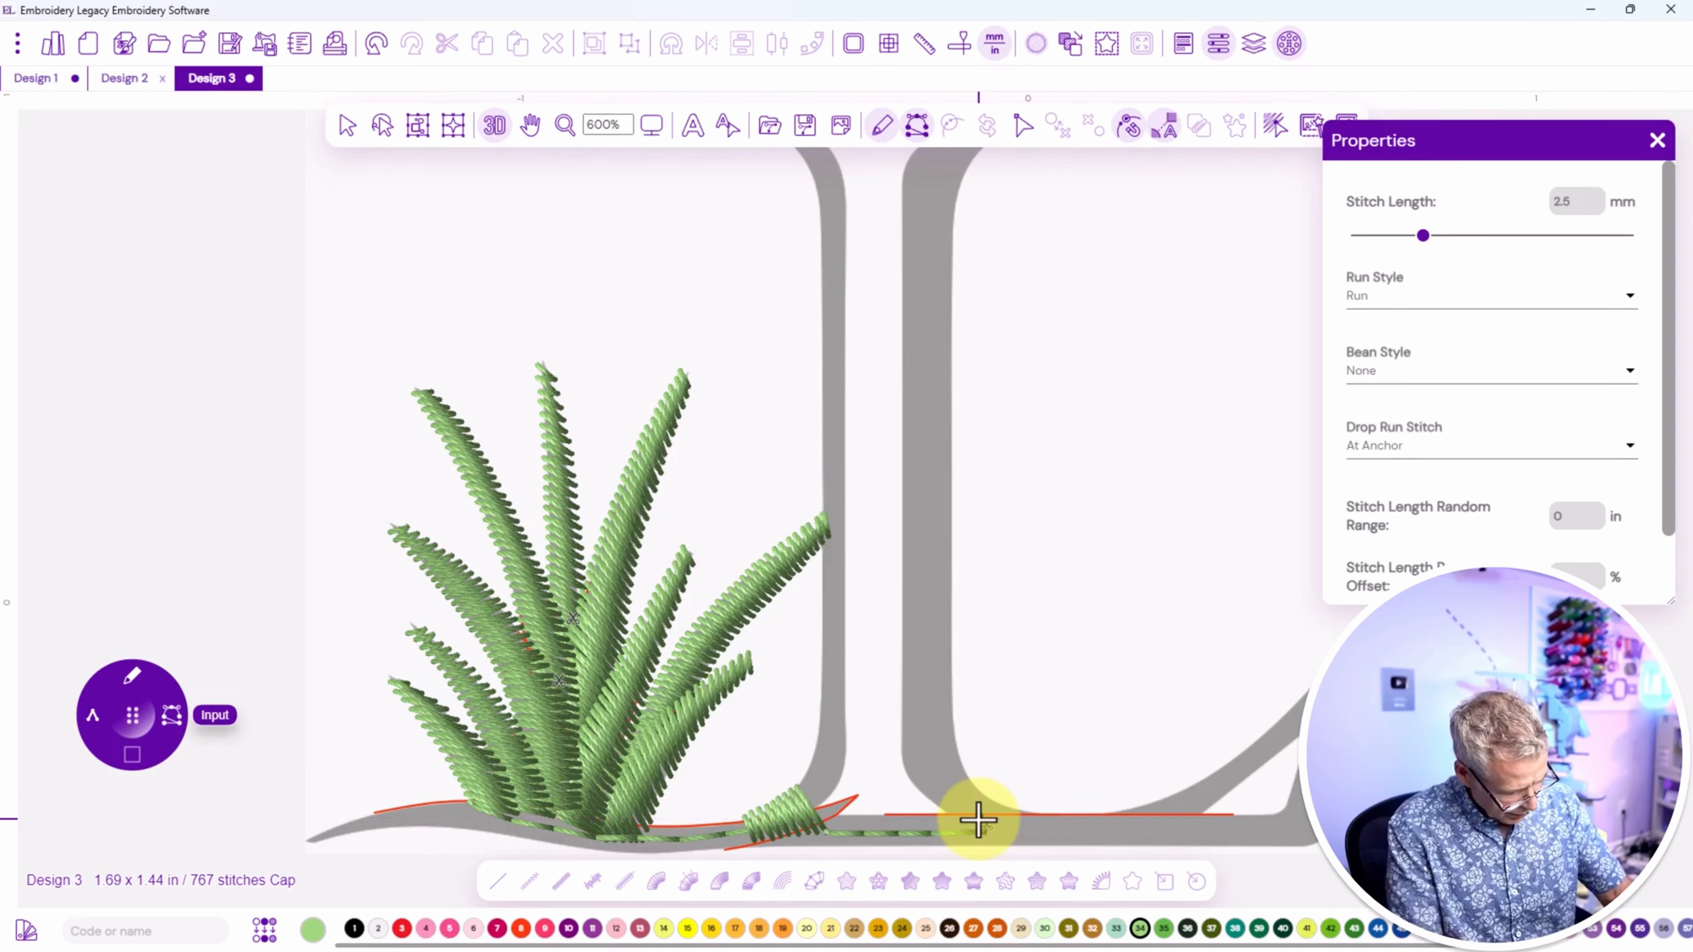
key(s)
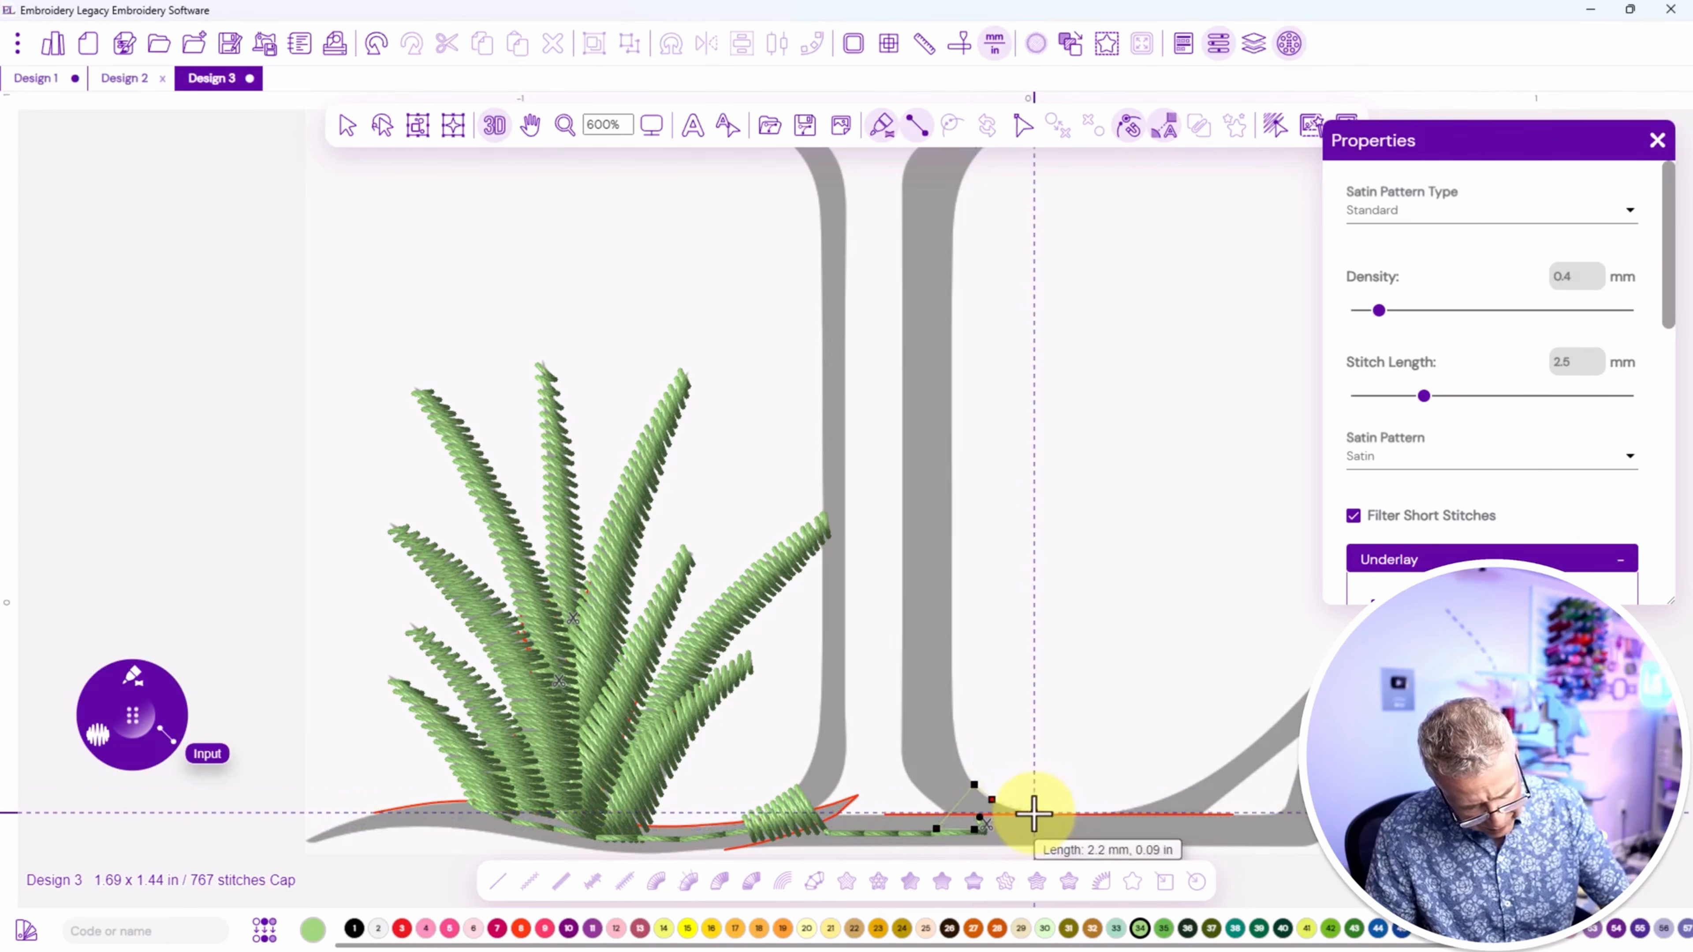
key(Return)
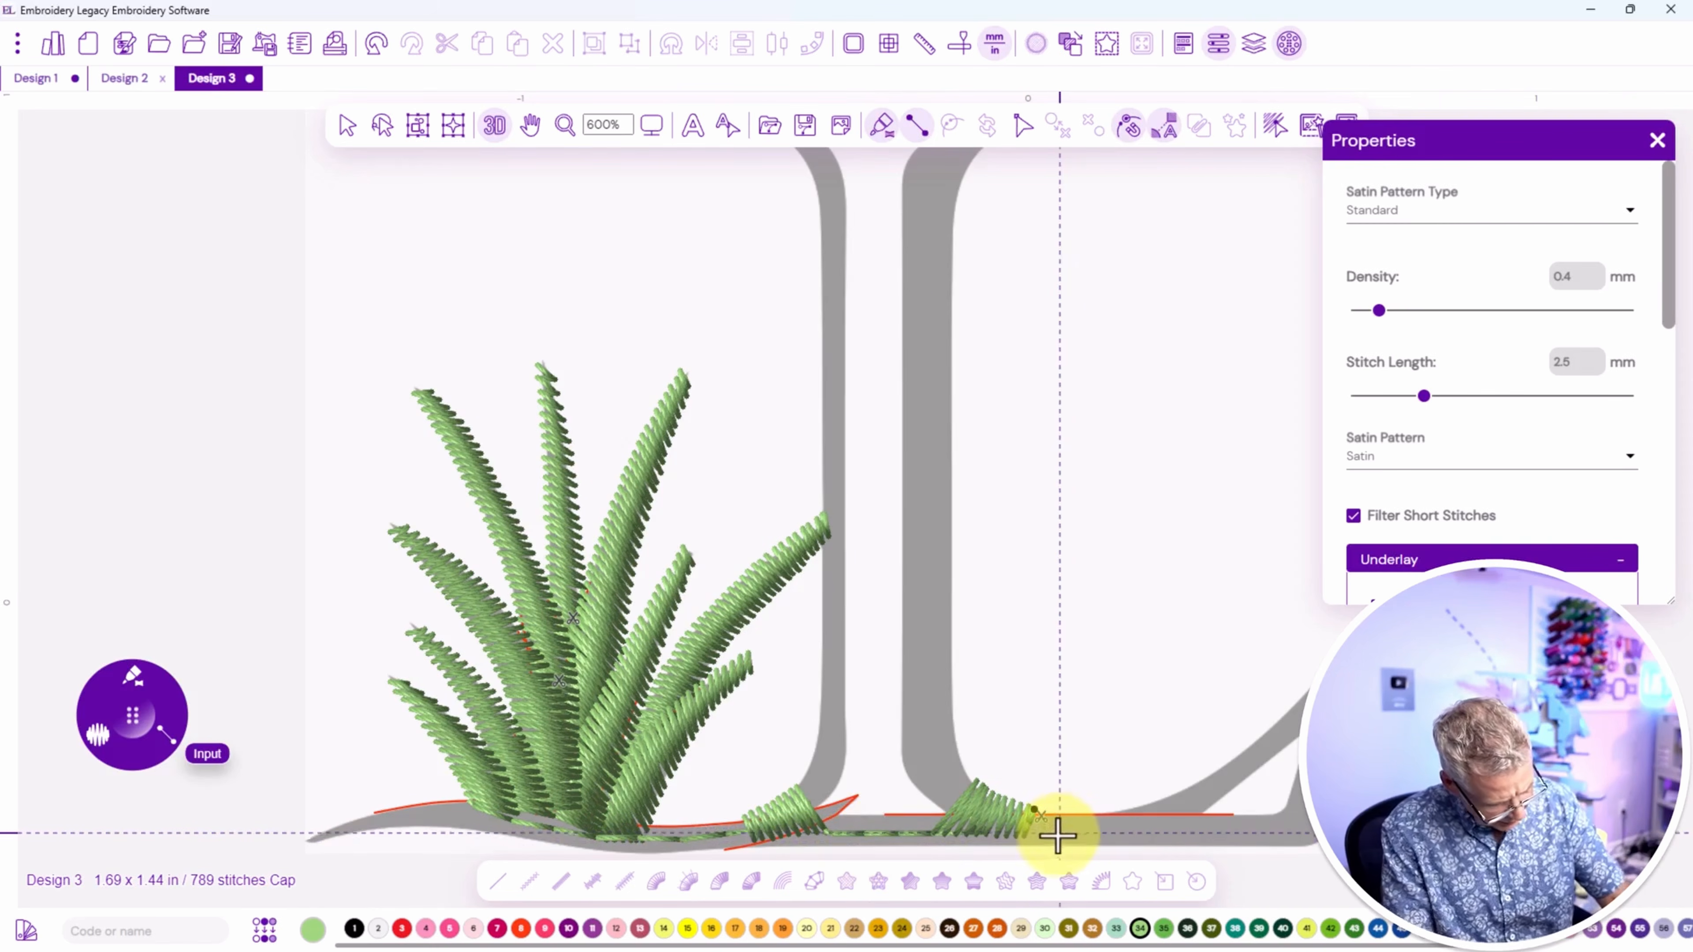
Add a connecting run stitch along the base from the stem's right foot to the lower end of the rising curved wedge.
key(r)
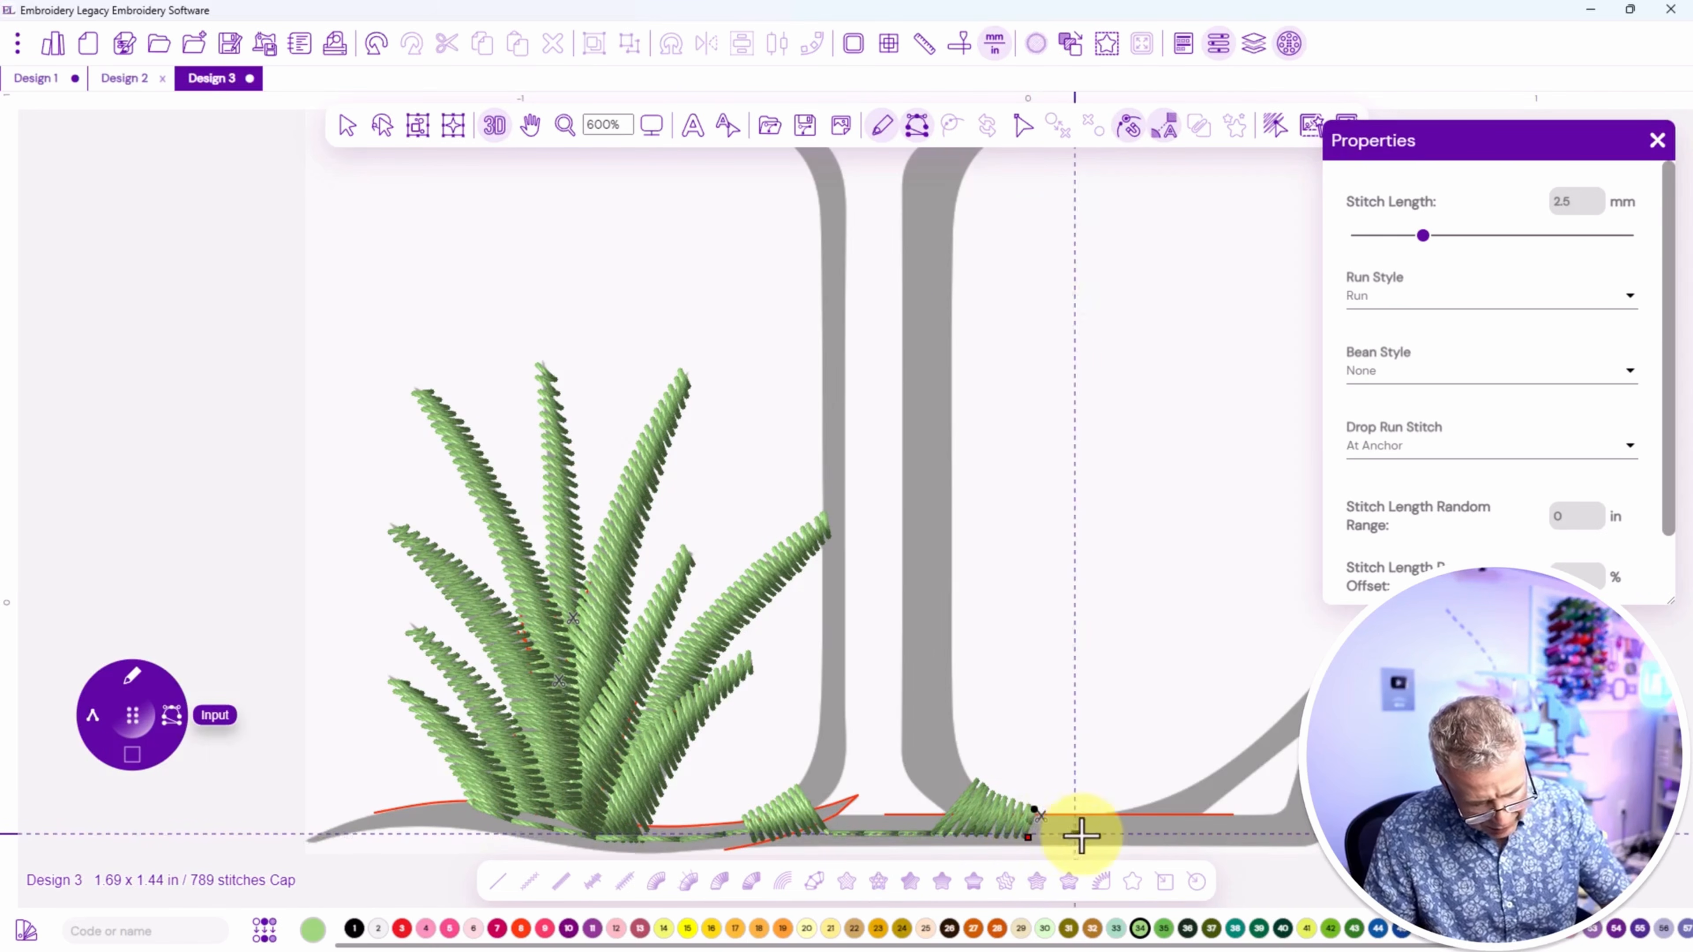
click(1172, 808)
key(Return)
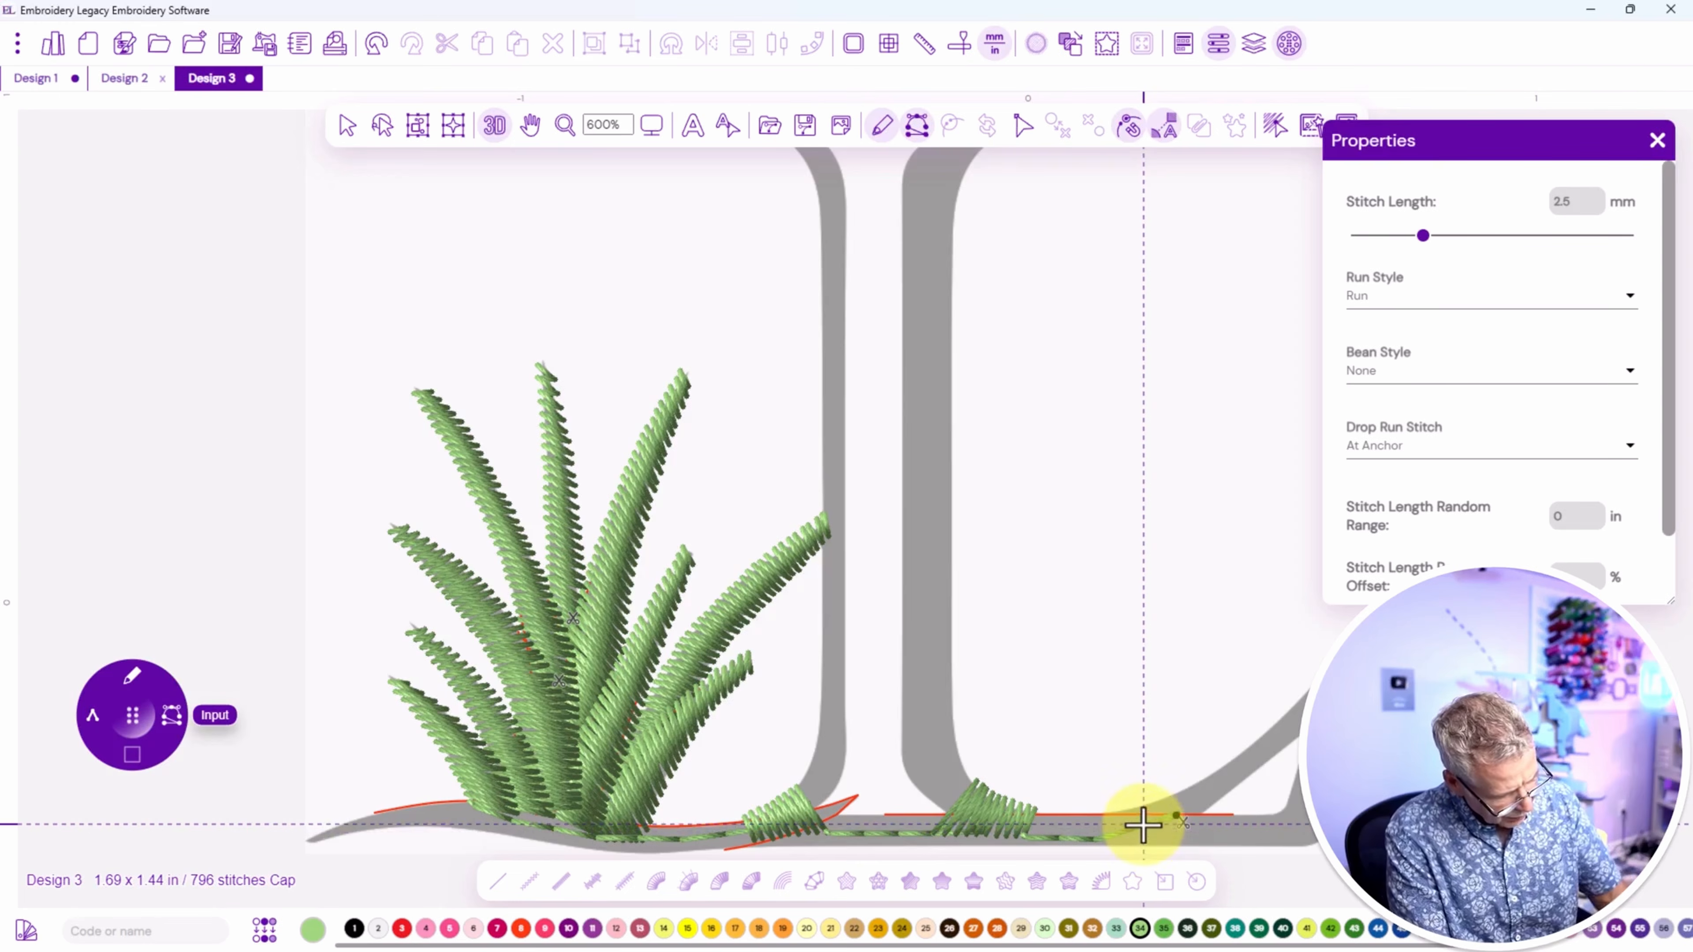
Outline the curved wedge rising from the letter's base as a satin shape, along its upper edge and back along its lower edge.
click(133, 680)
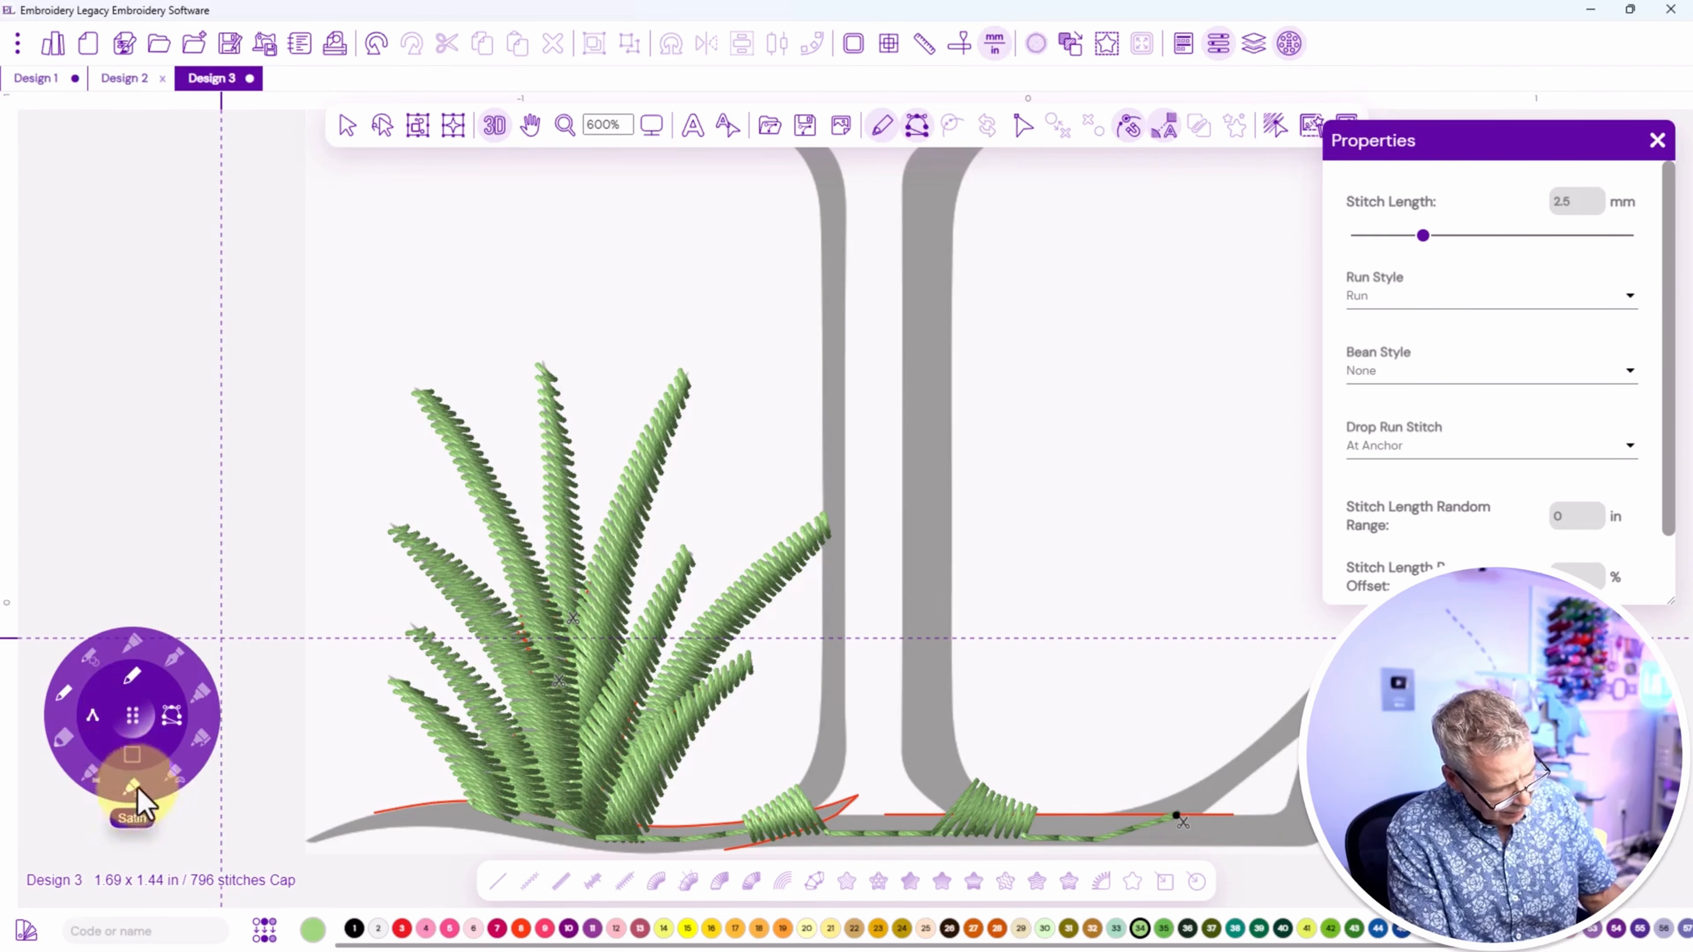
click(133, 790)
click(1109, 815)
click(1170, 796)
click(1250, 746)
click(1304, 693)
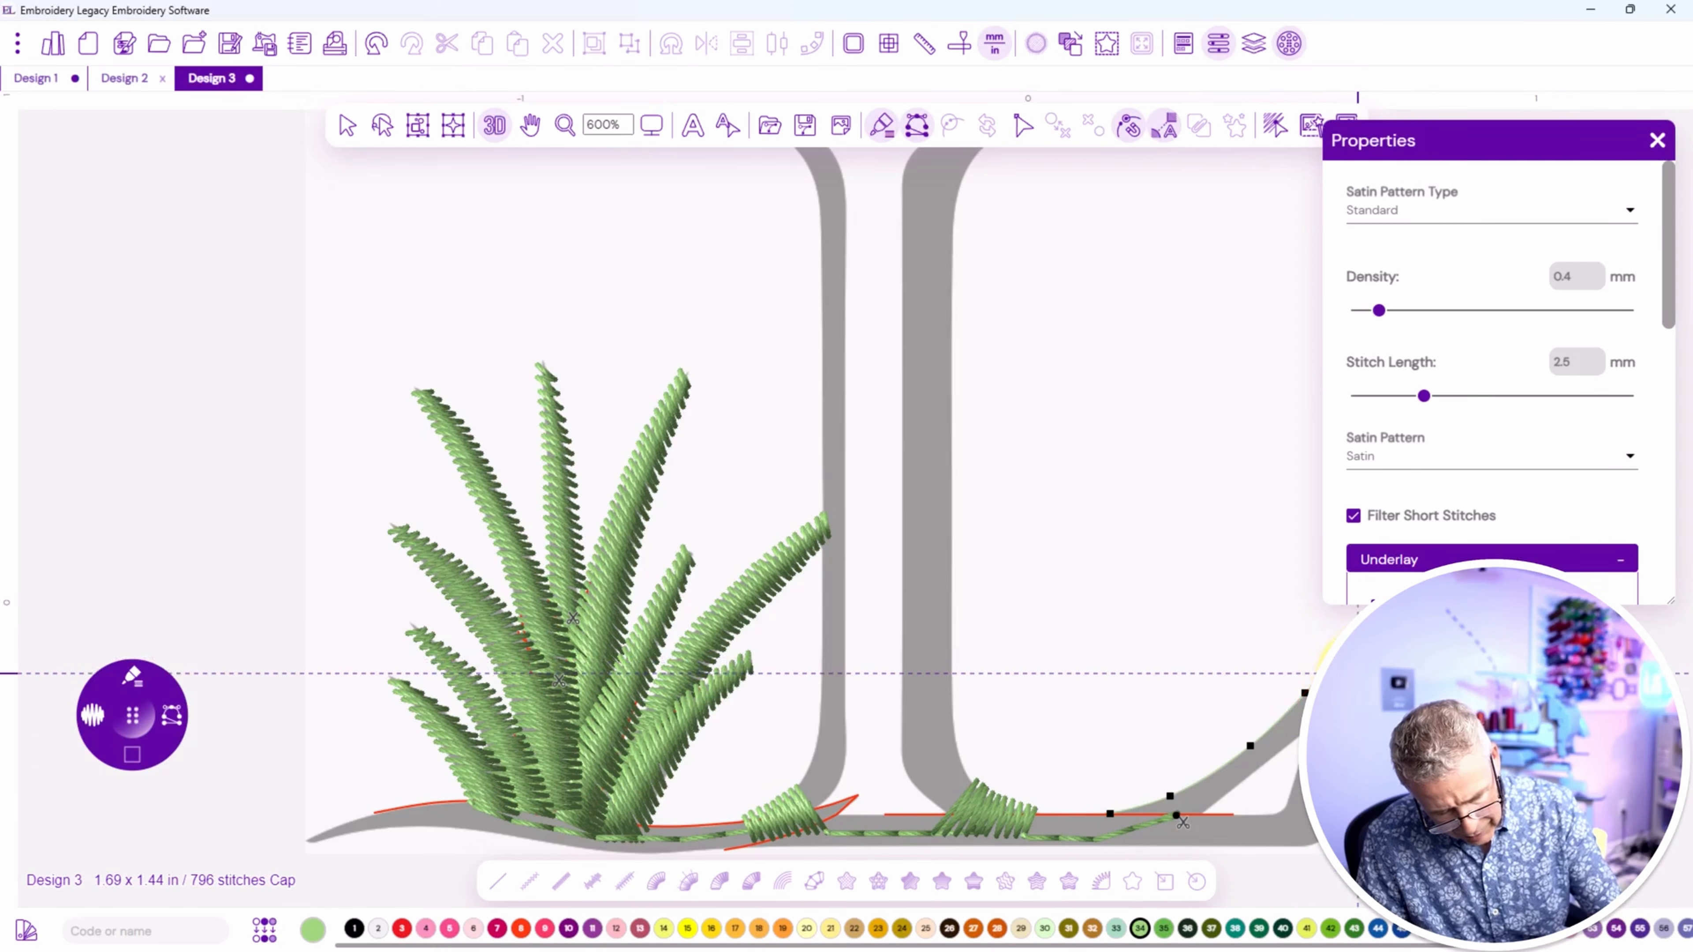
click(1267, 760)
click(1224, 797)
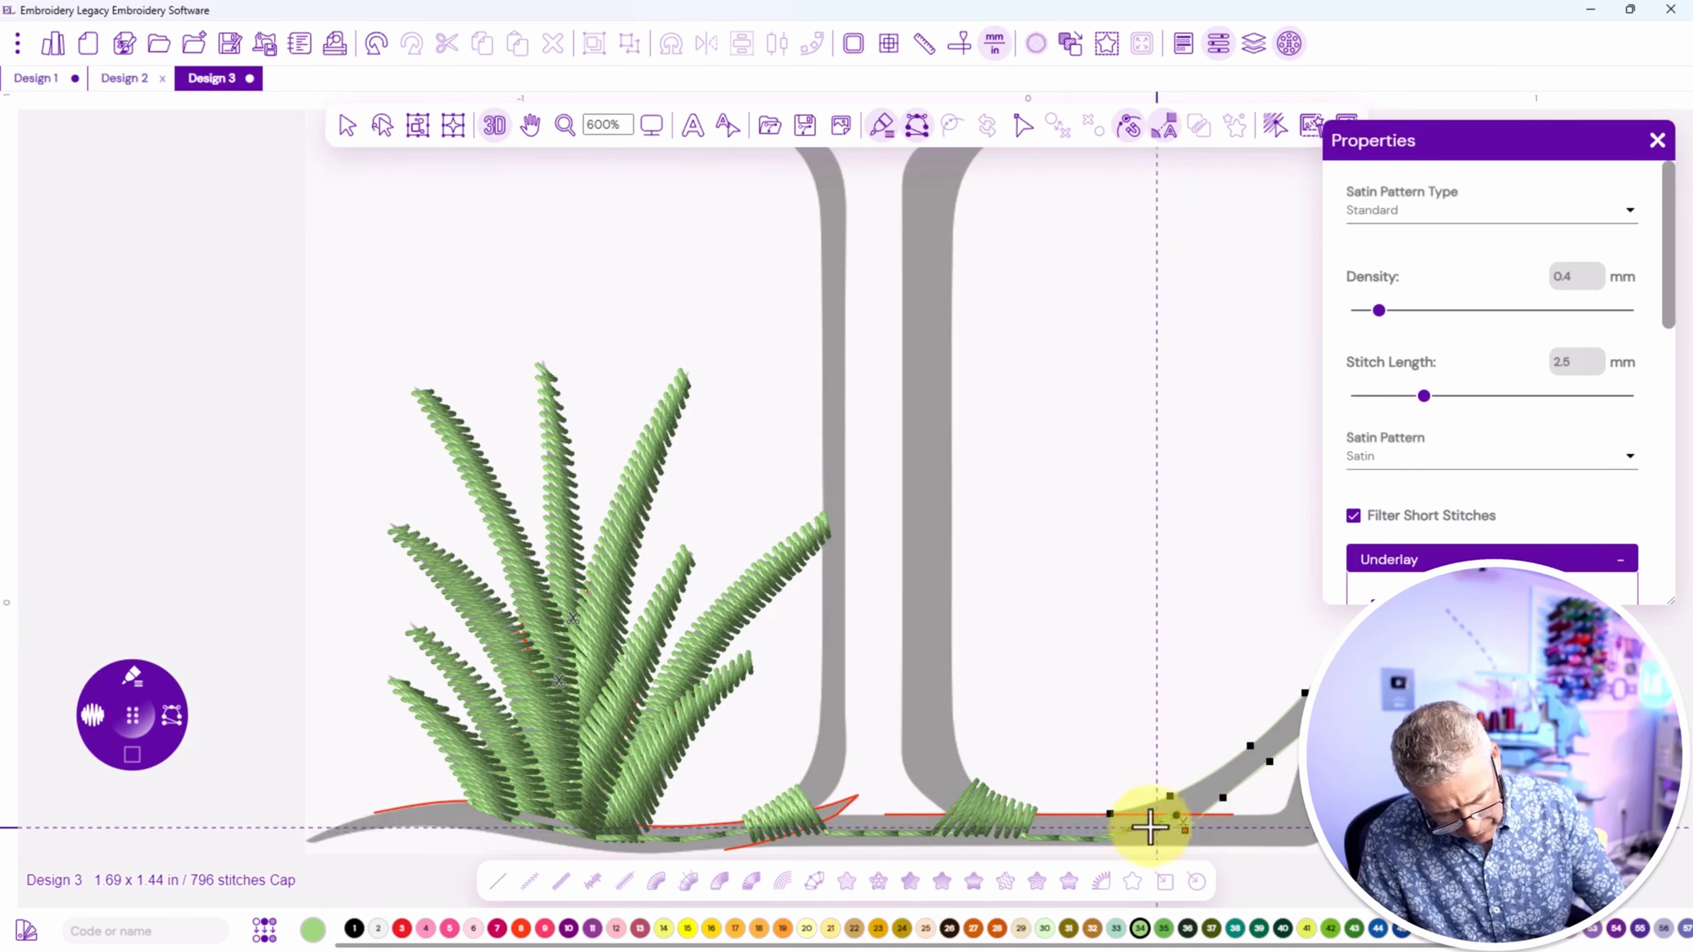
click(1123, 835)
right_click(1120, 769)
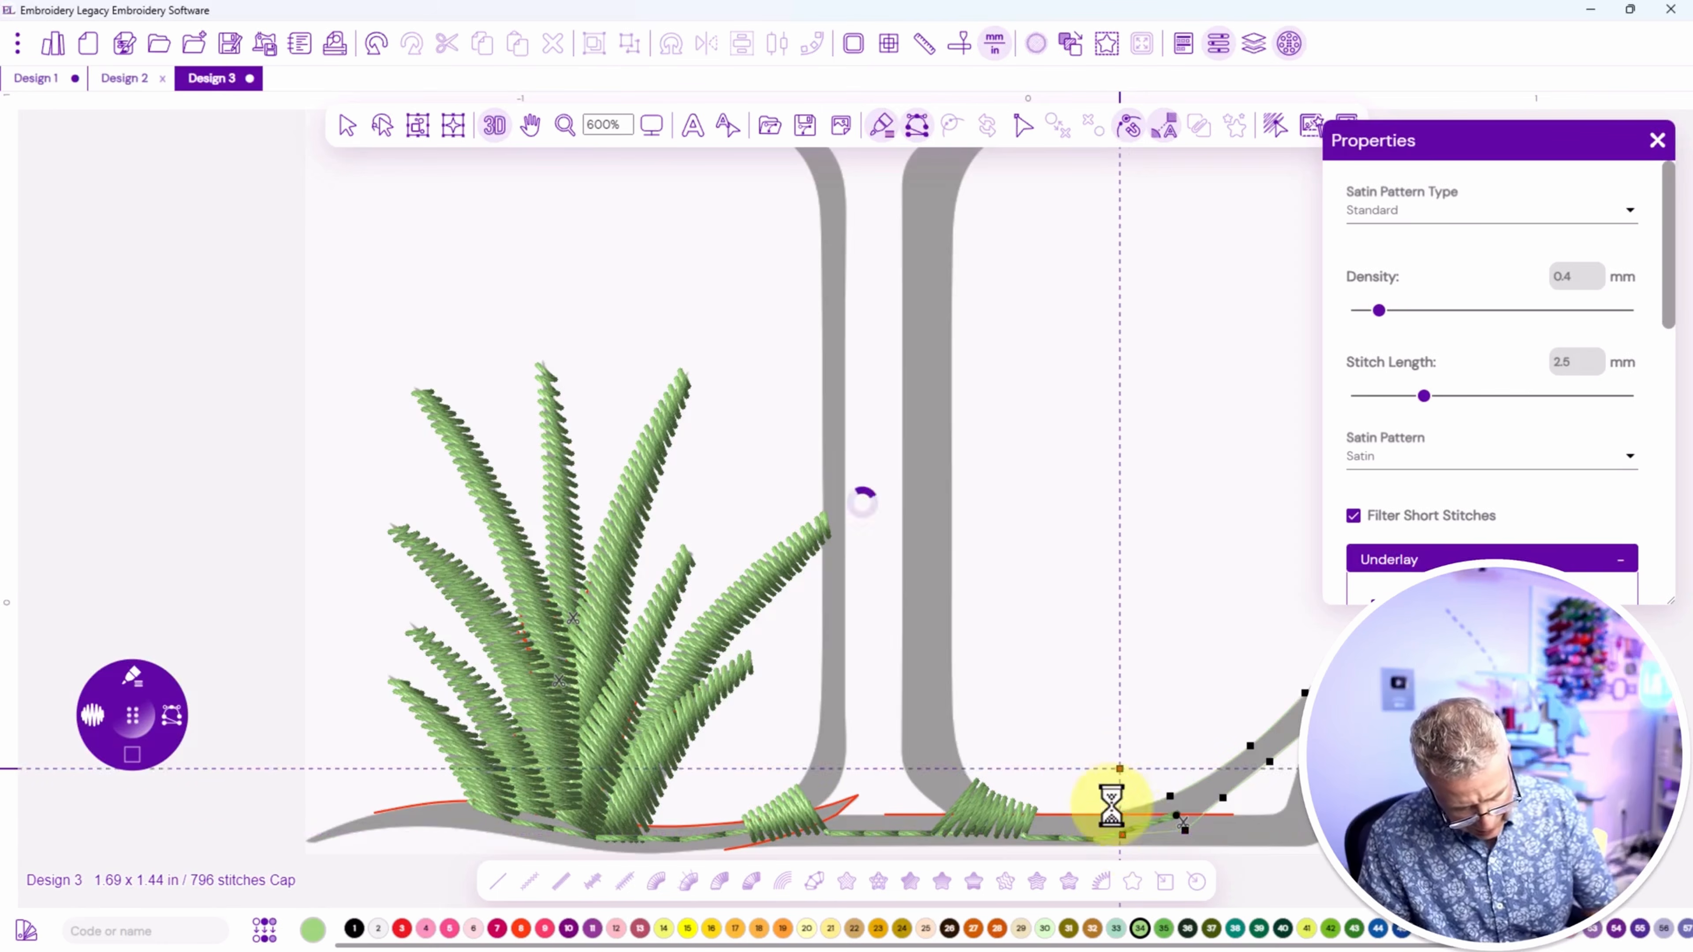
Add stitch angle lines across the curved wedge and generate its satin.
click(1185, 831)
click(1276, 723)
click(1291, 743)
key(Return)
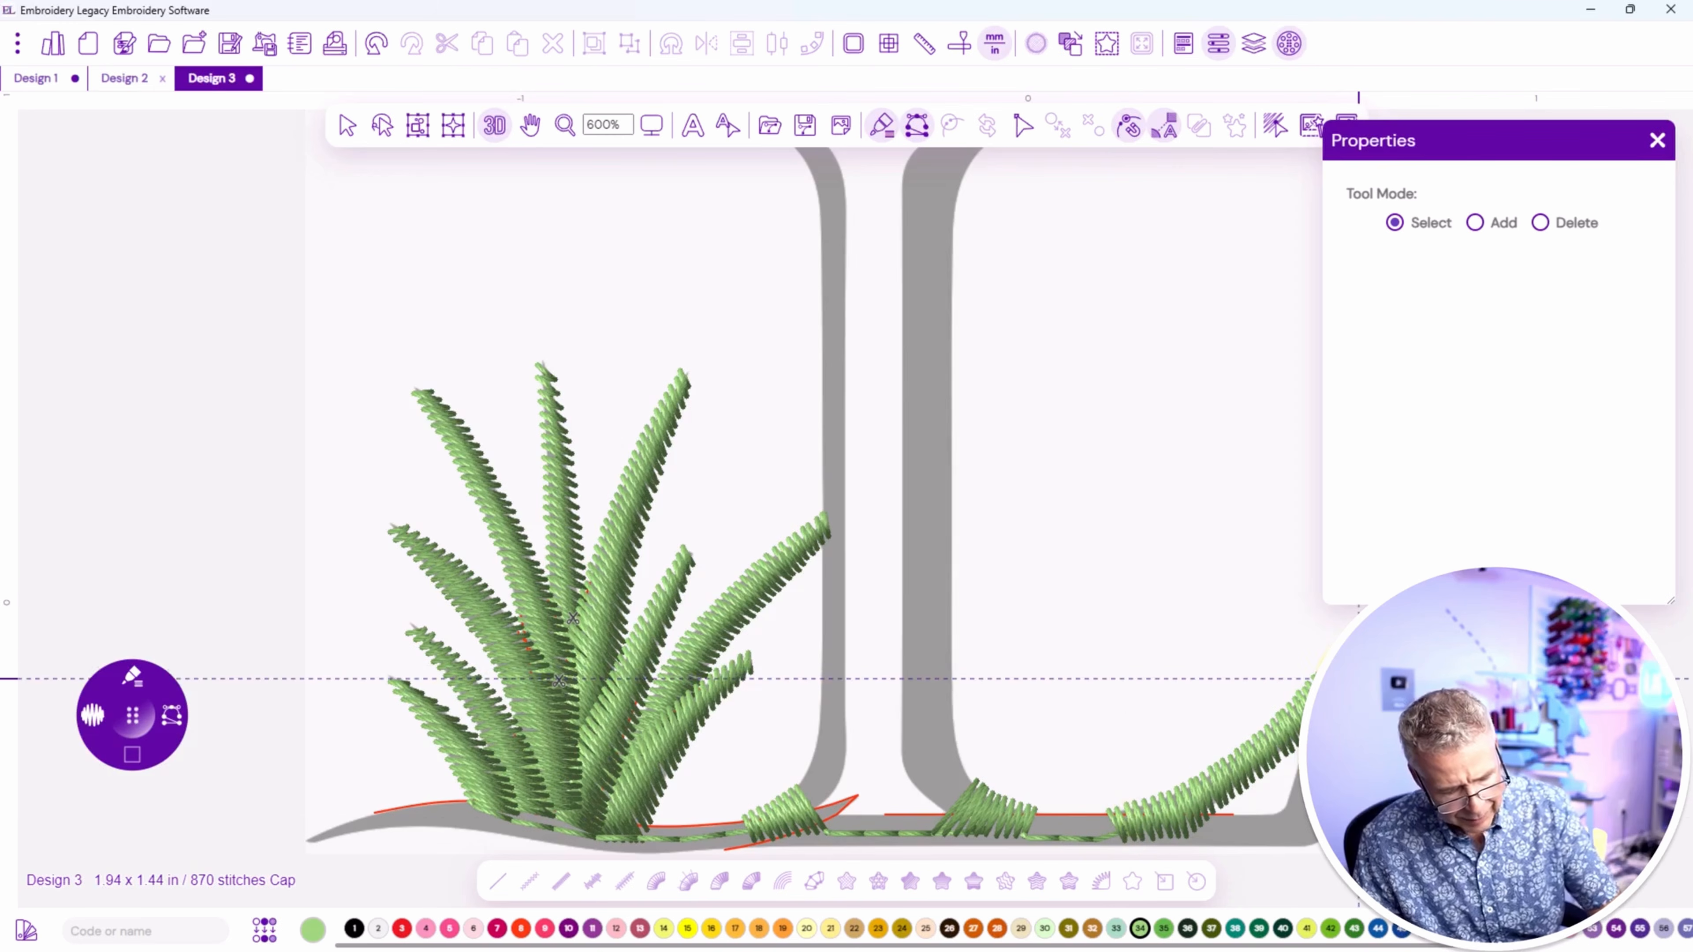
With the 3D view off, outline the letter's upright end and base bar as one satin shape from the tip to the grass clump.
drag(1277, 691, 1169, 650)
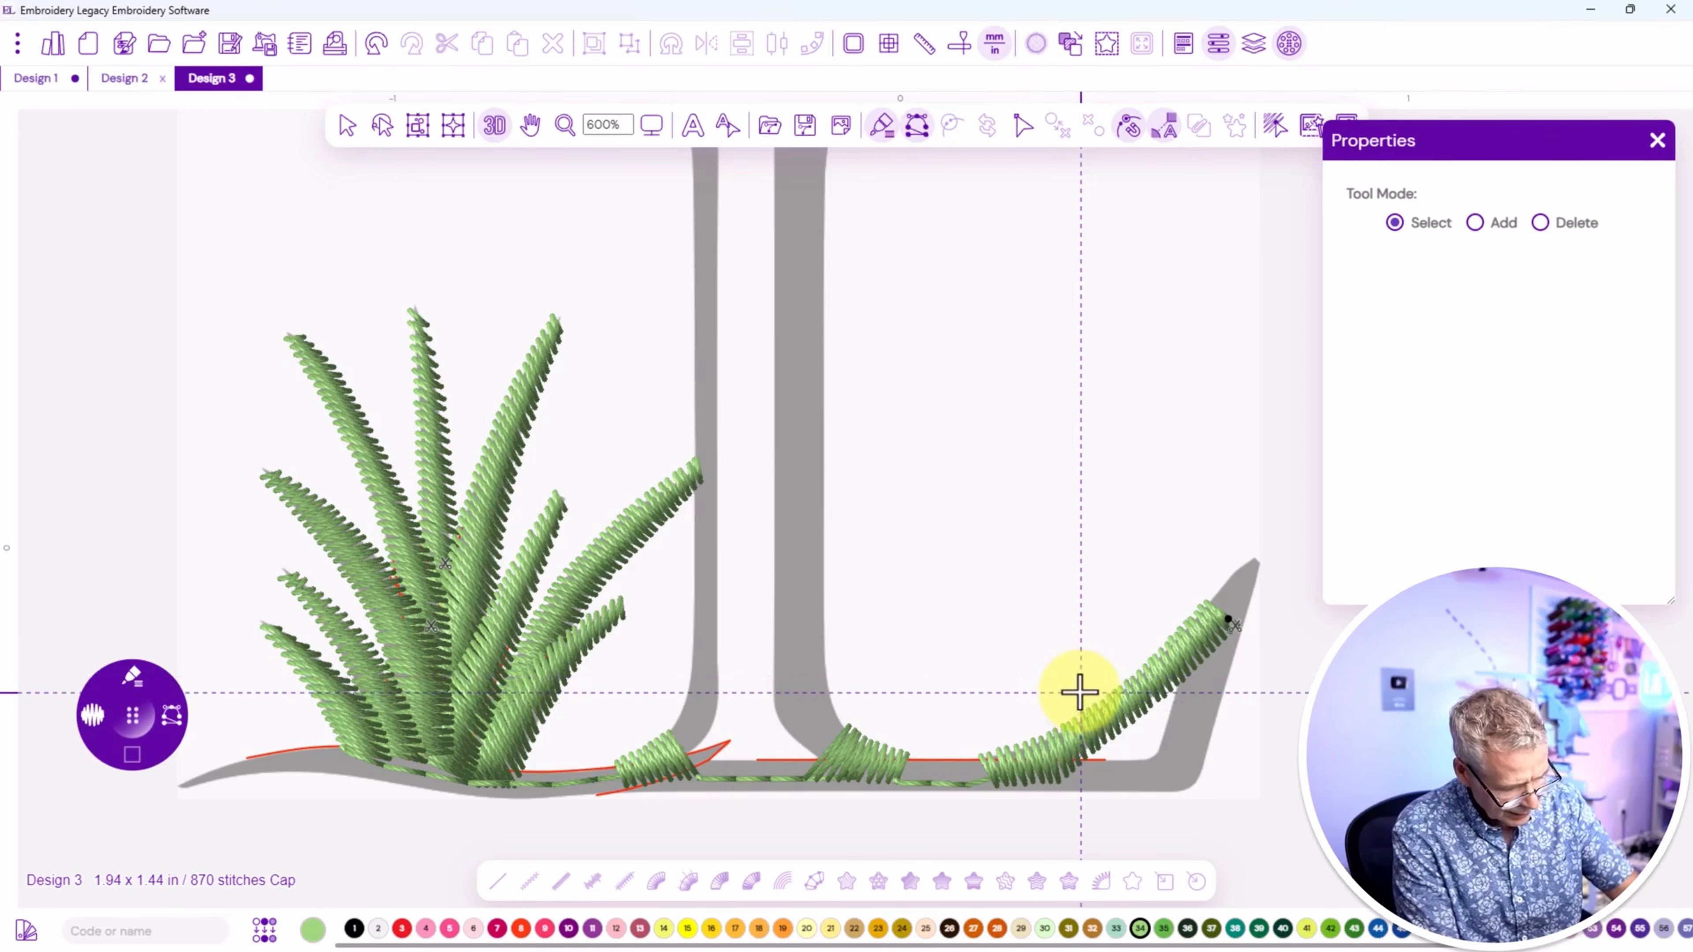
click(1057, 637)
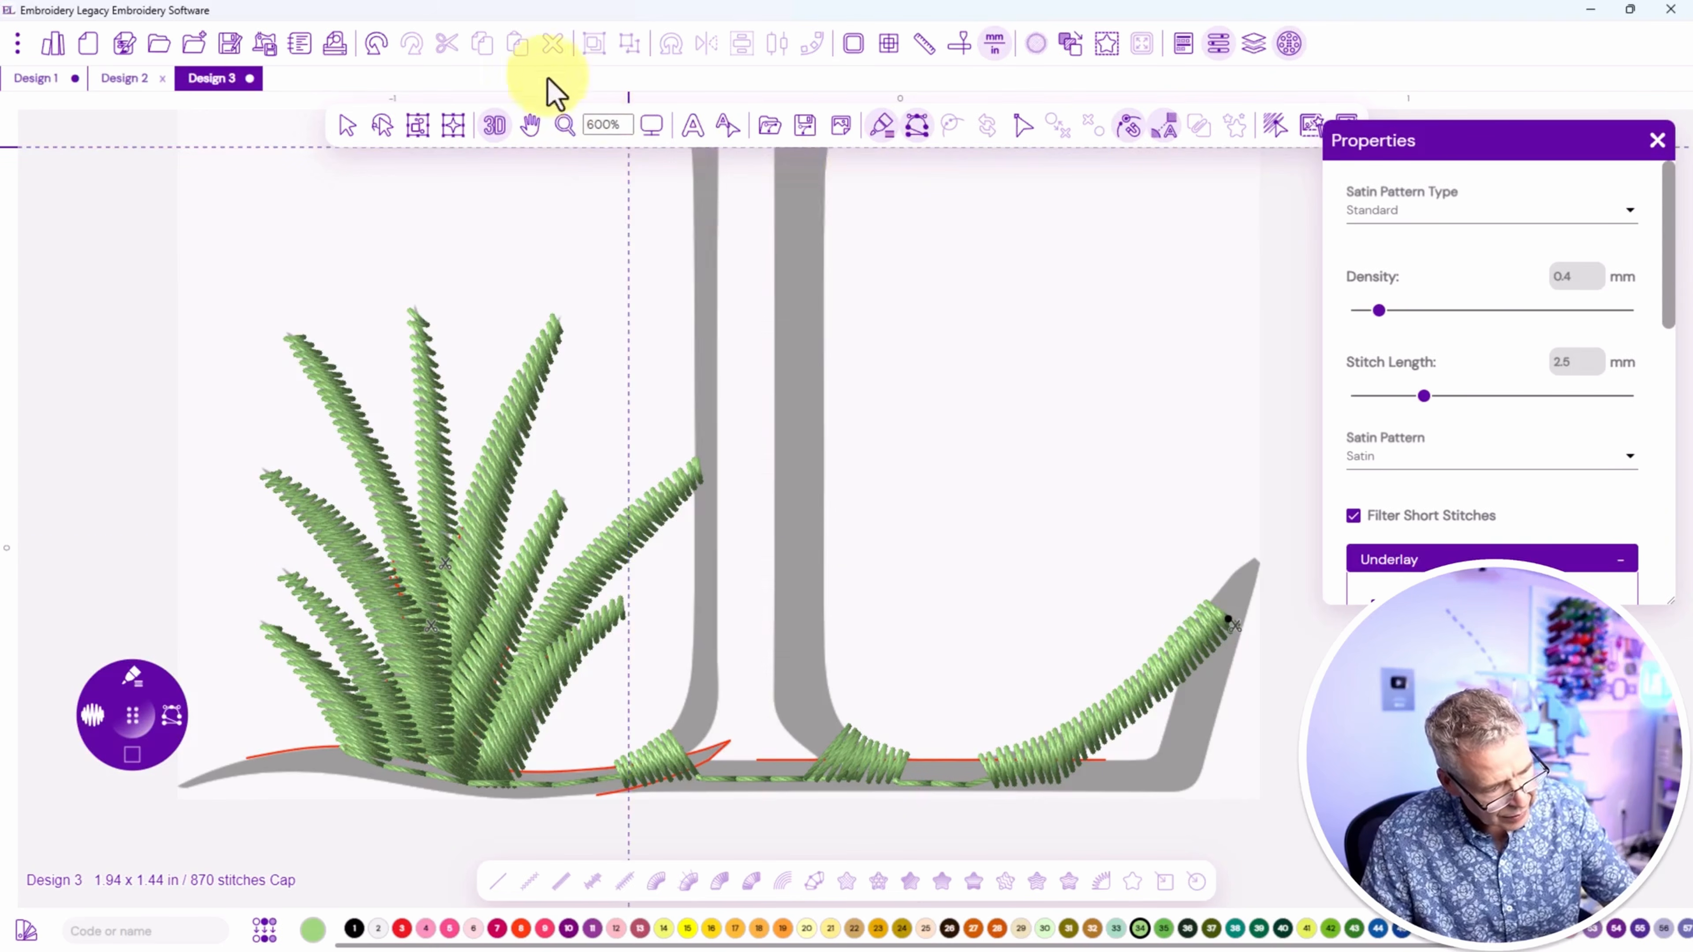
click(494, 126)
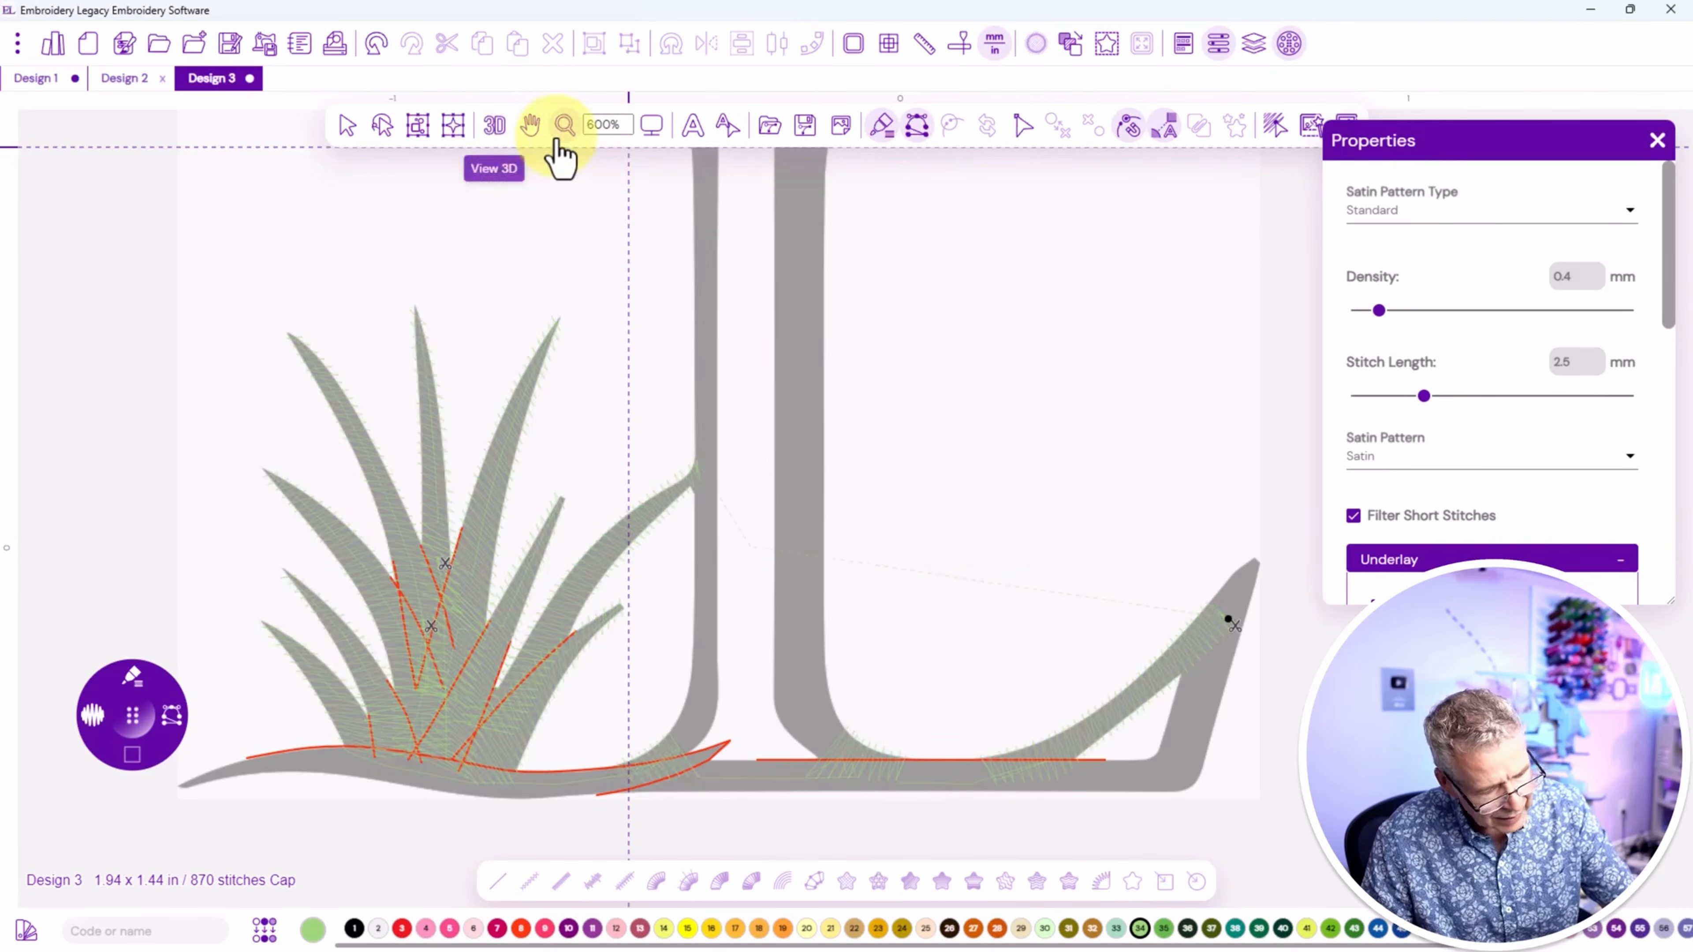
click(1250, 562)
click(1234, 572)
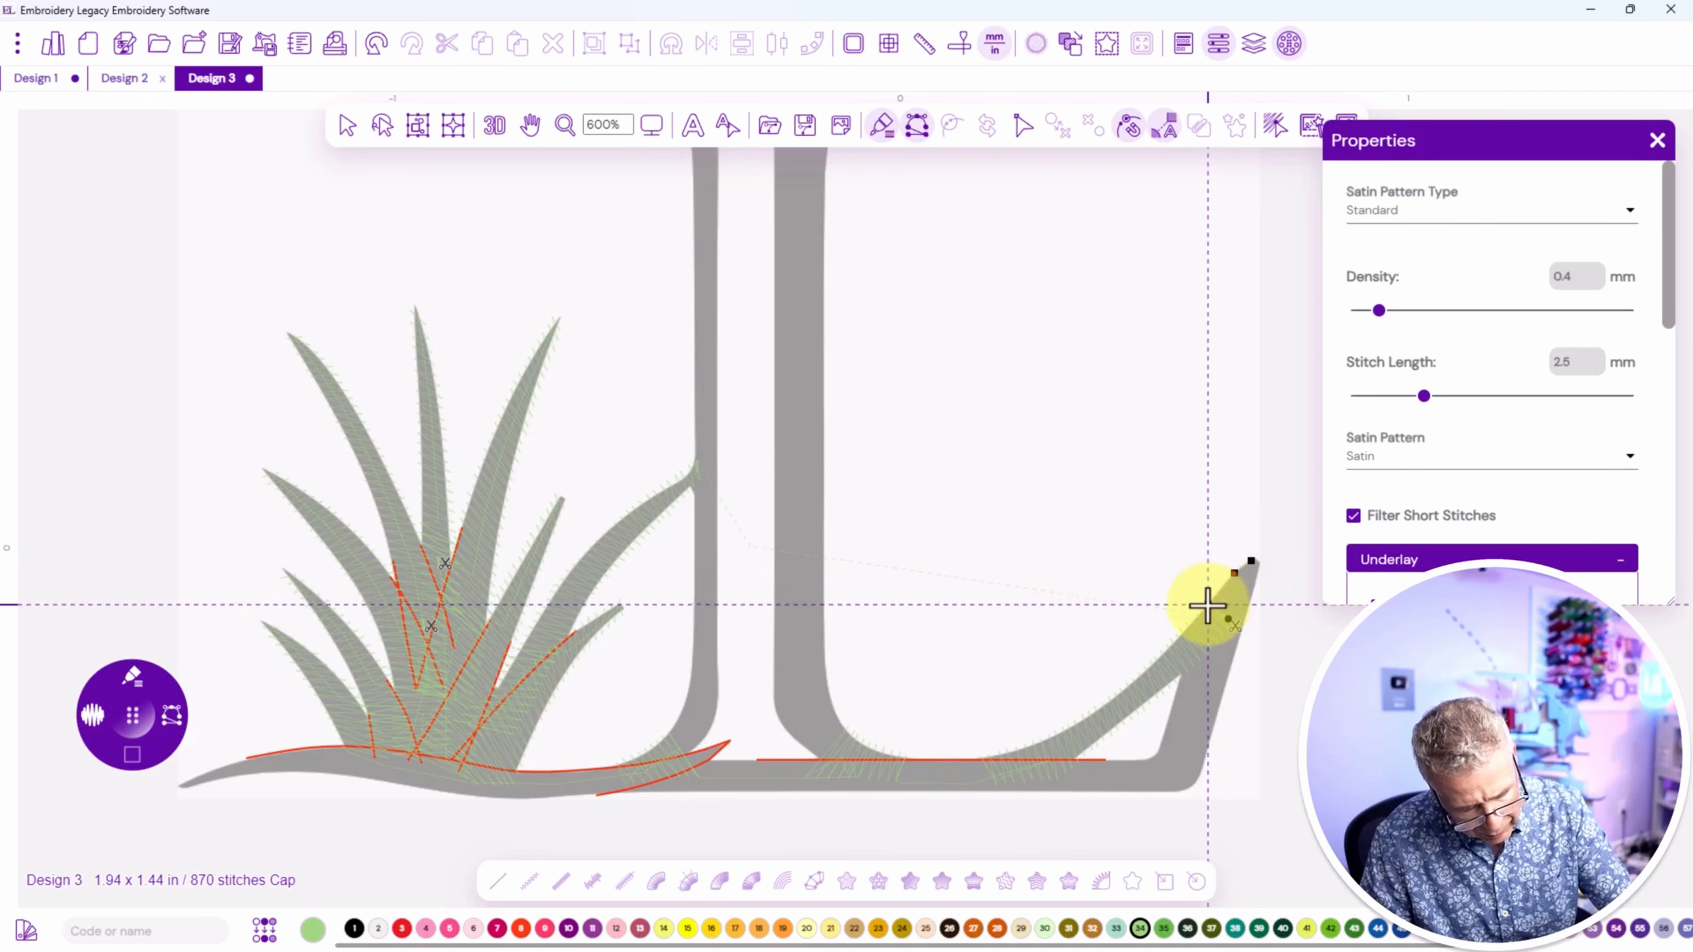
click(1208, 605)
click(1182, 673)
click(1161, 750)
click(1155, 755)
click(1144, 758)
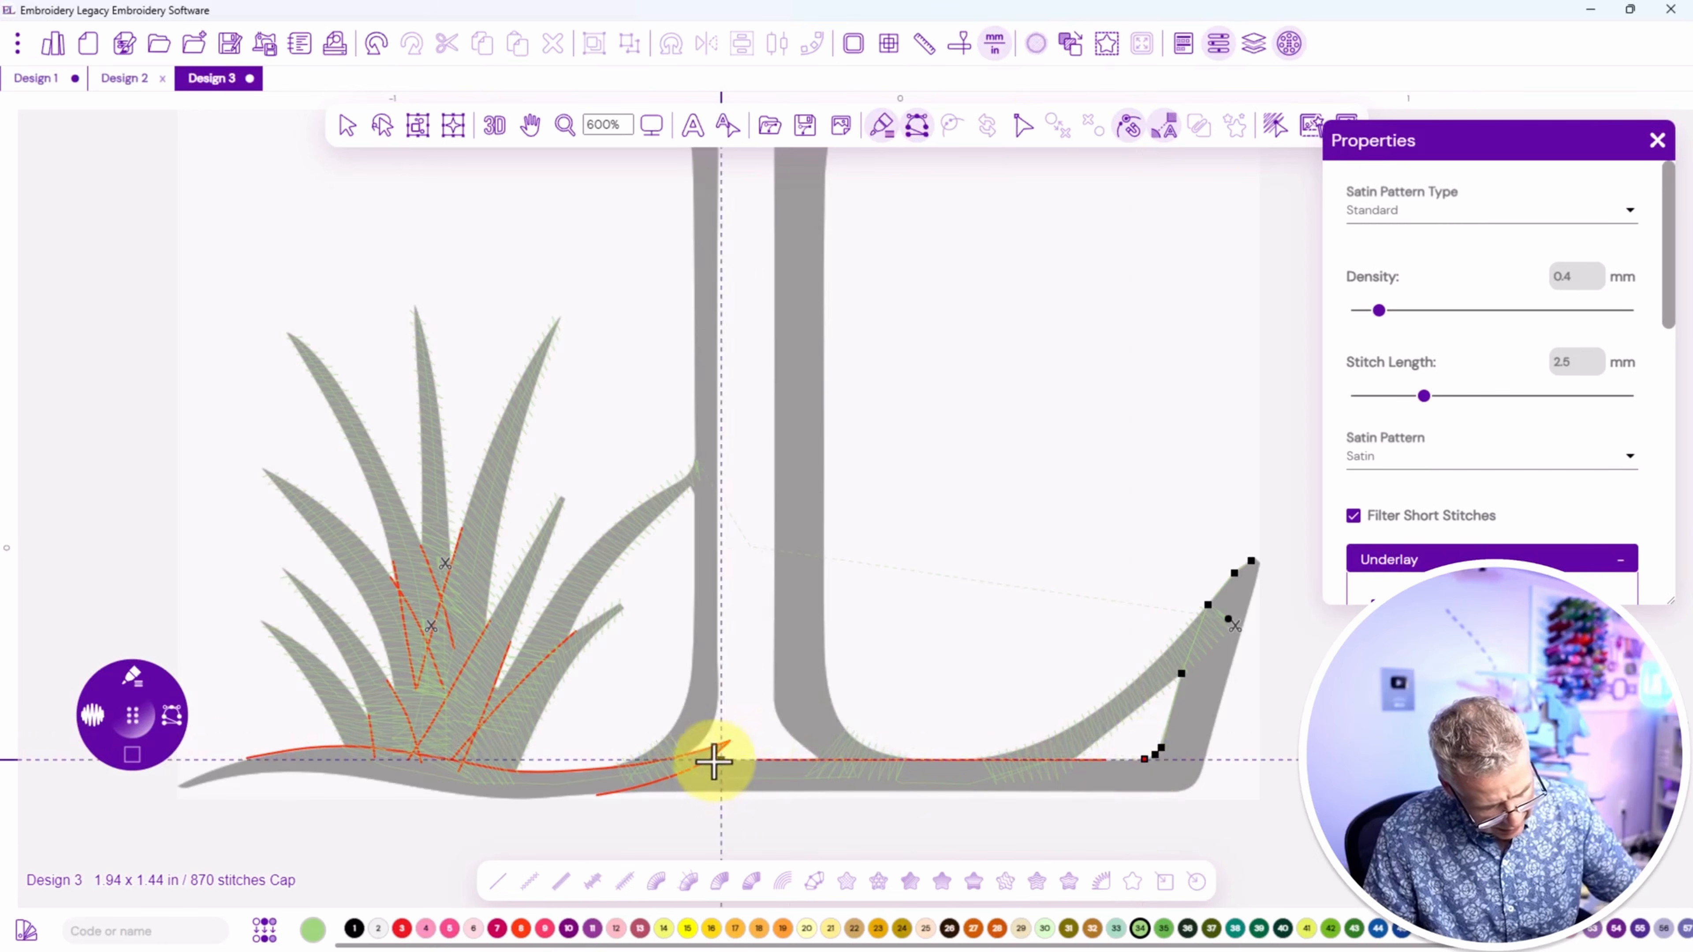
click(687, 760)
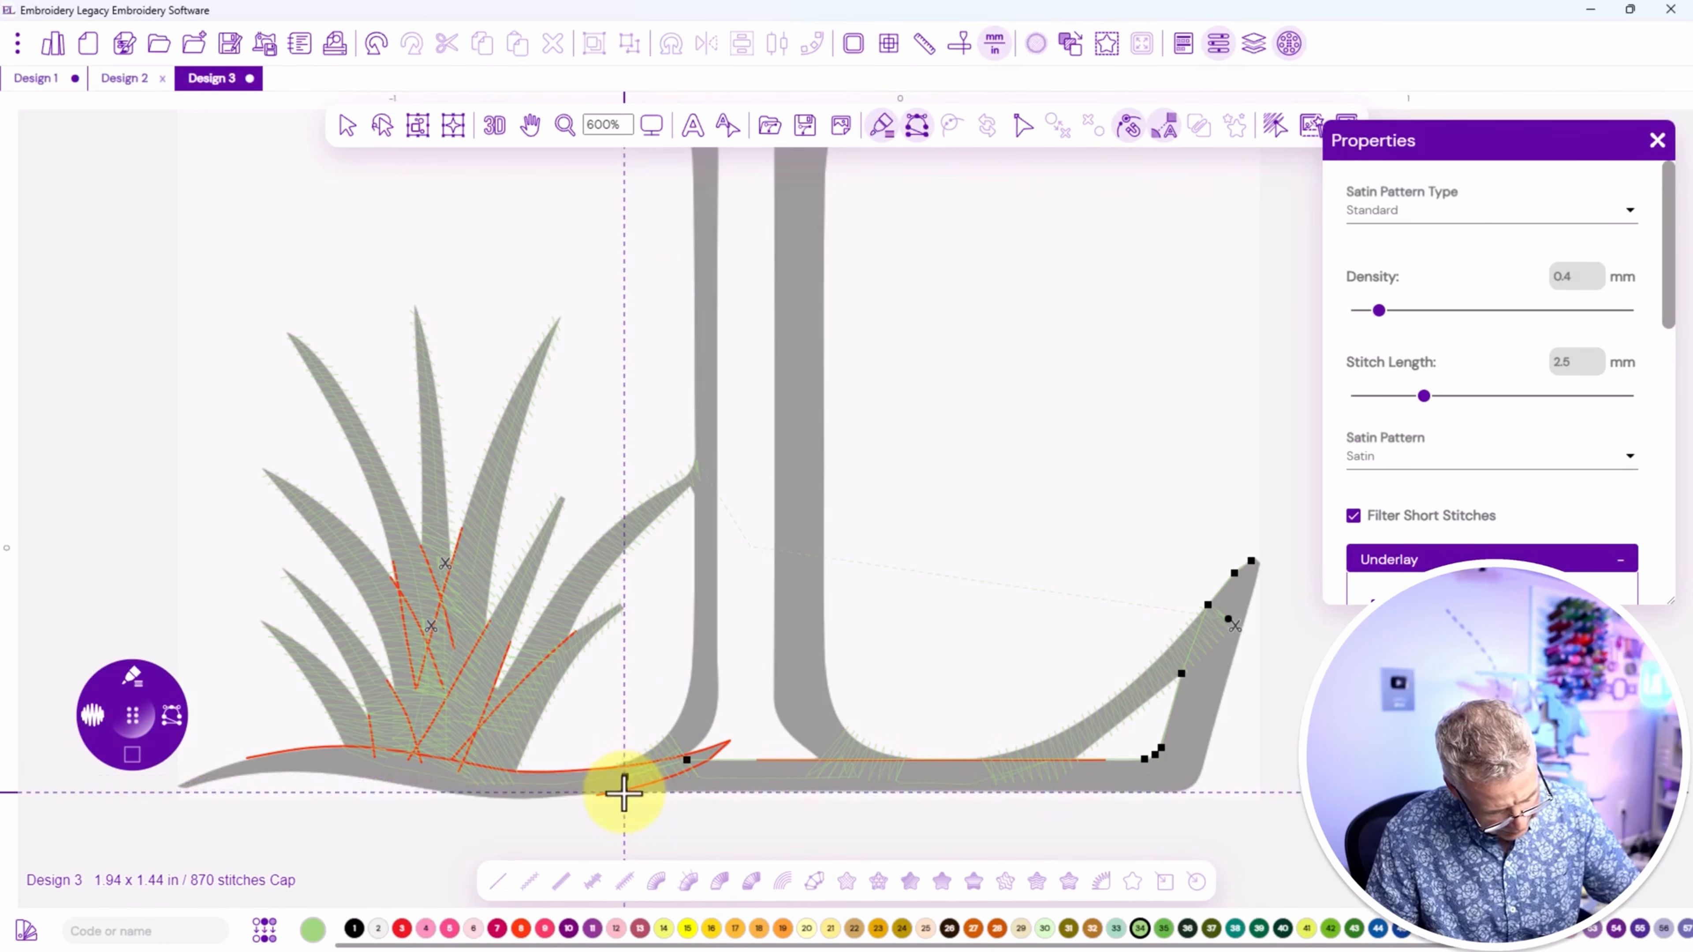
click(623, 793)
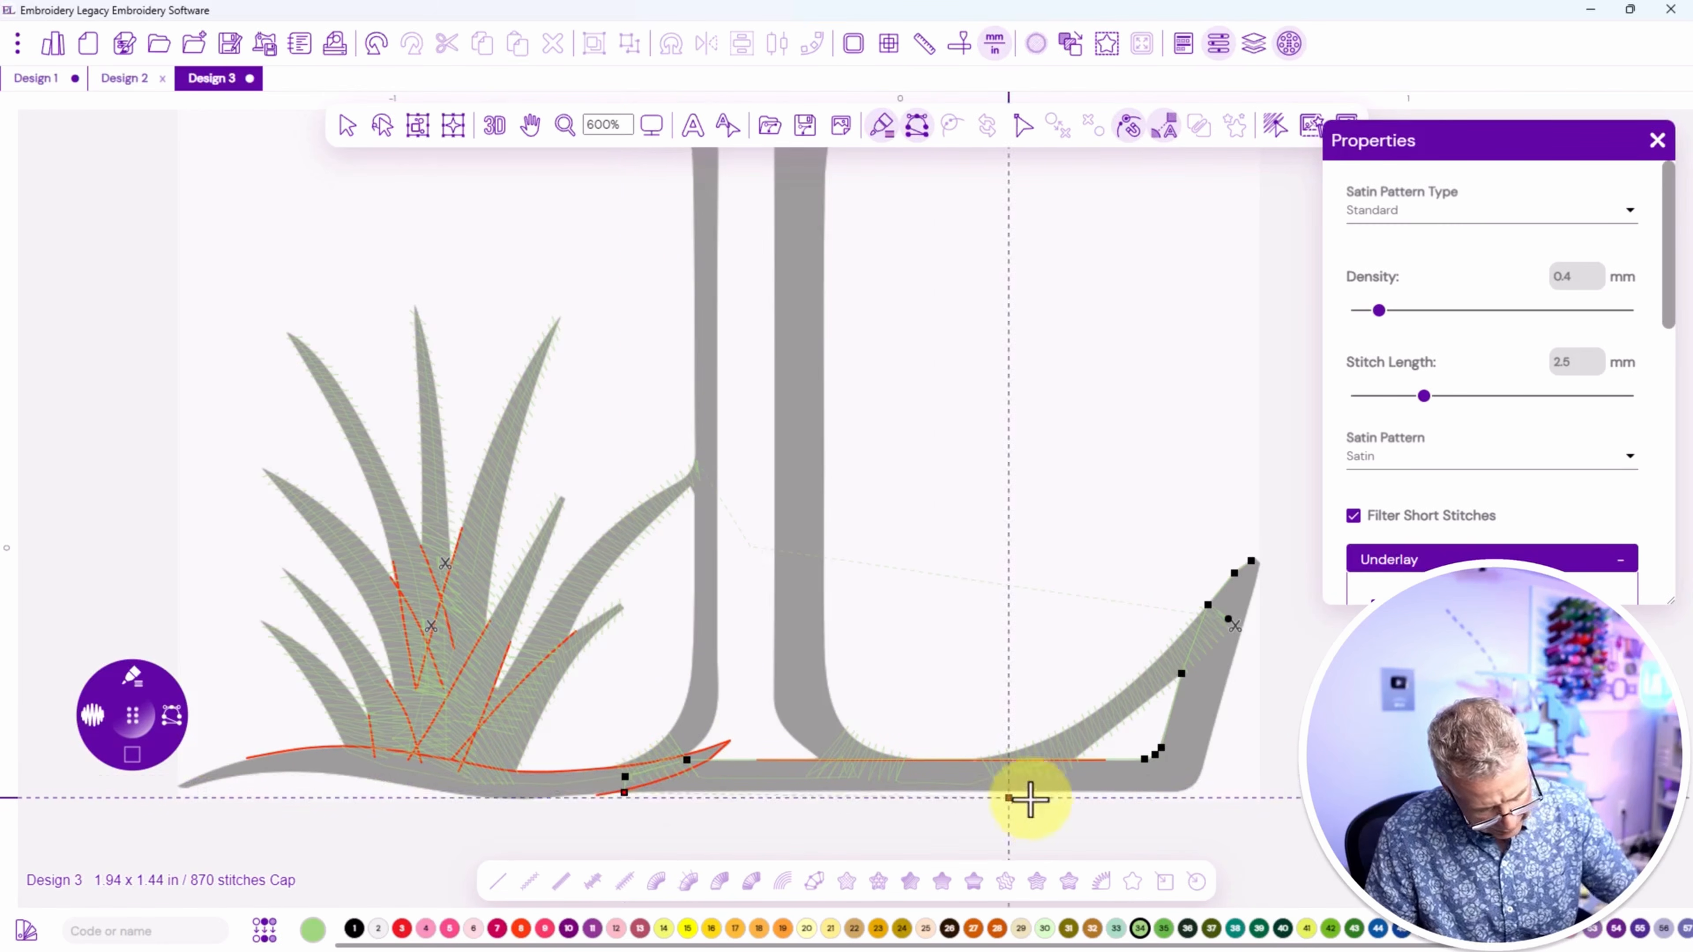
click(1190, 789)
click(1199, 776)
click(1204, 758)
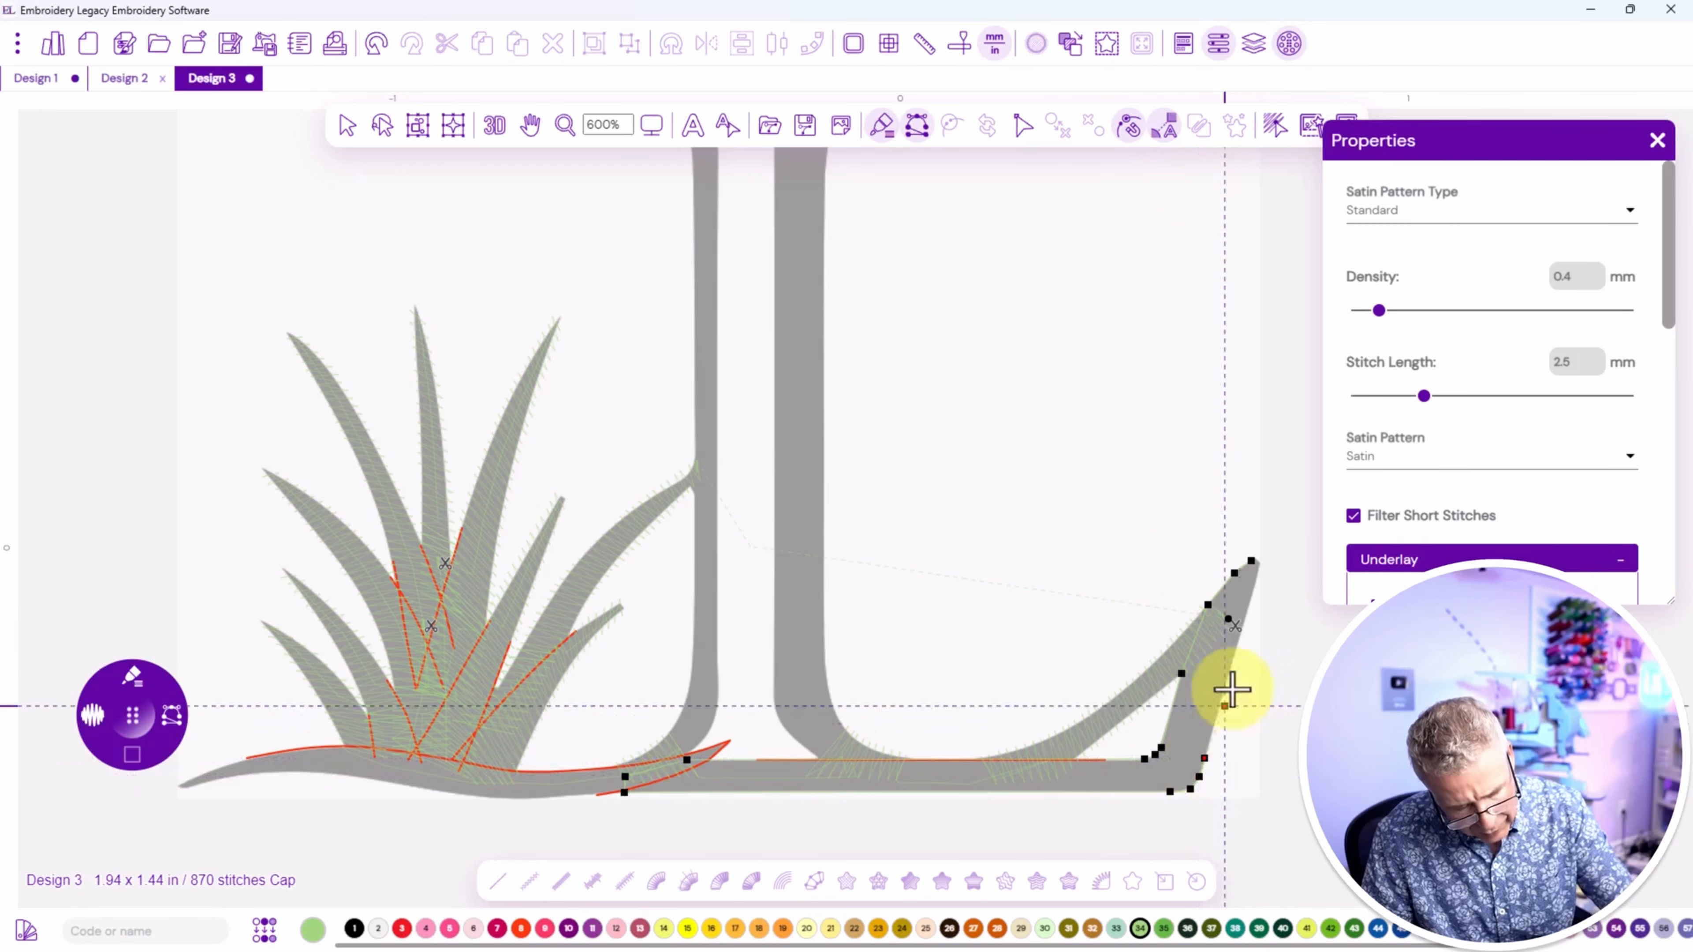
click(1260, 570)
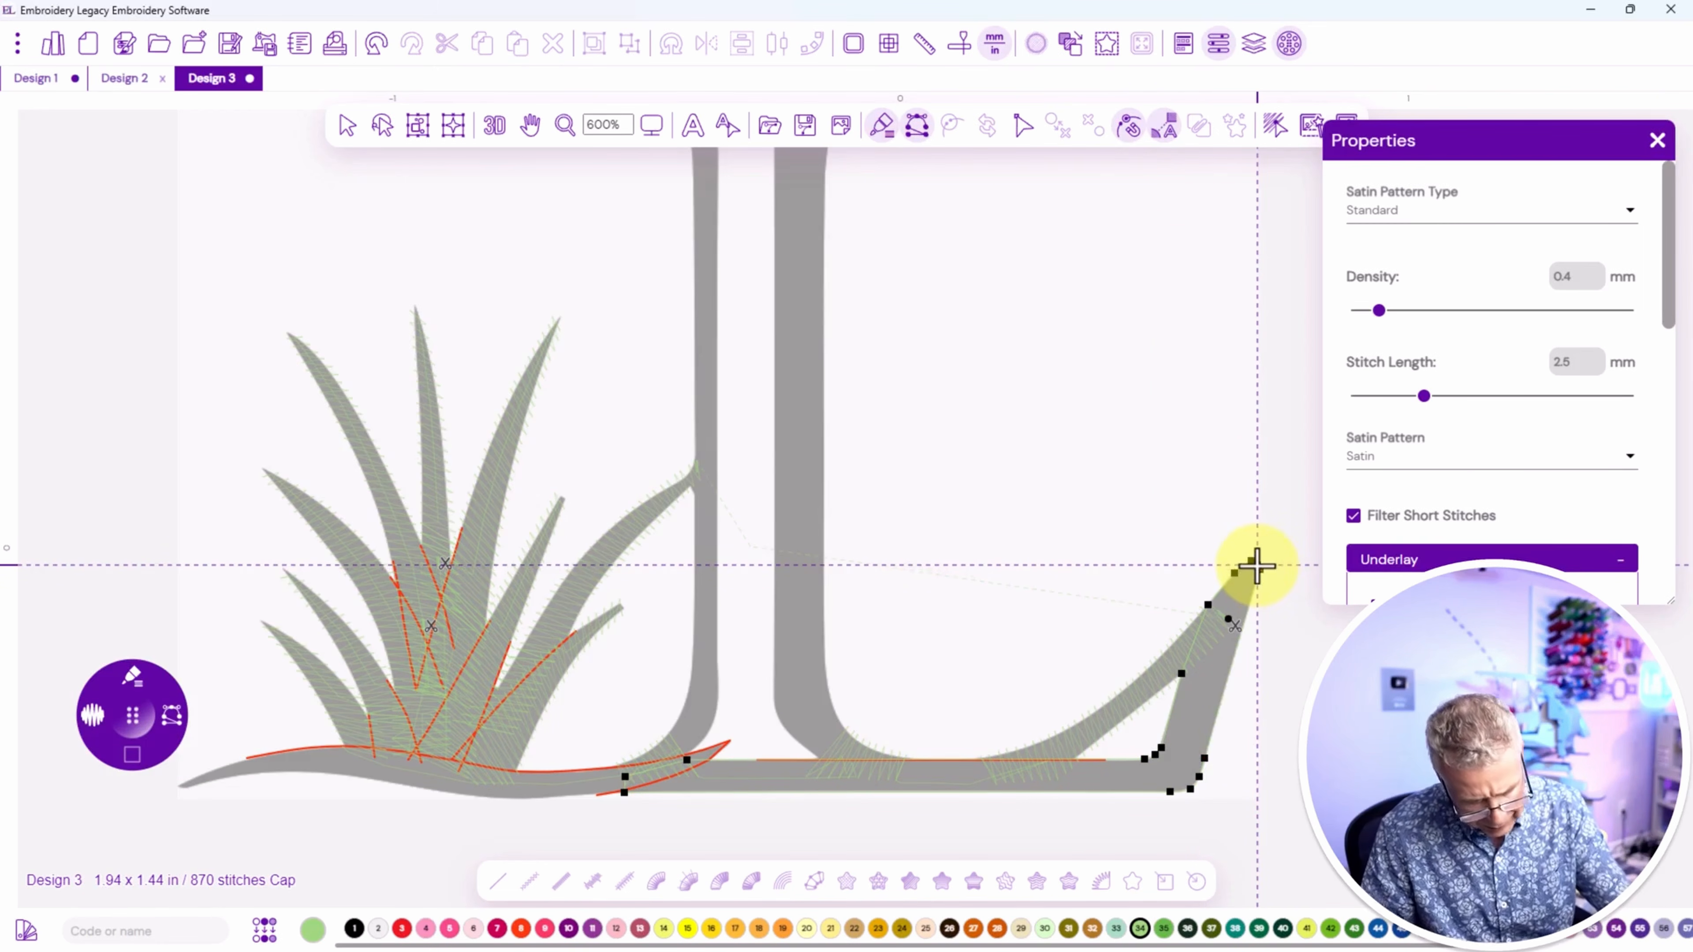
key(Return)
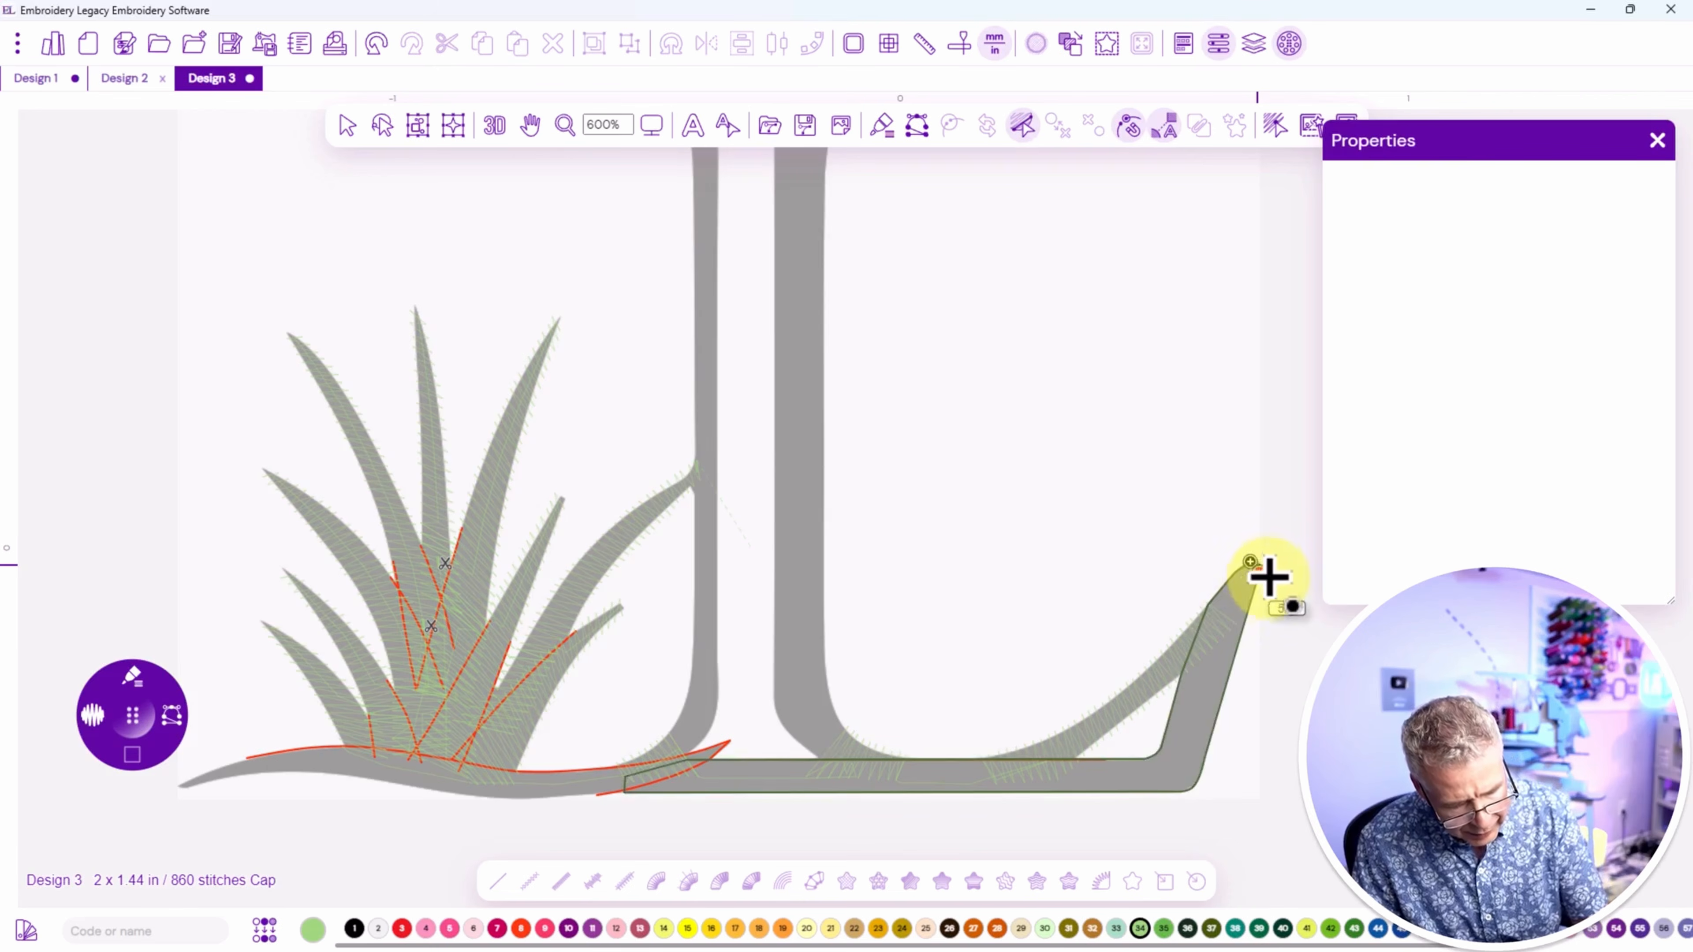
Add stitch angle lines down the upright end, around the corner and at the bar's far end, generate the satin and restore the 3D view.
drag(1218, 593, 1261, 635)
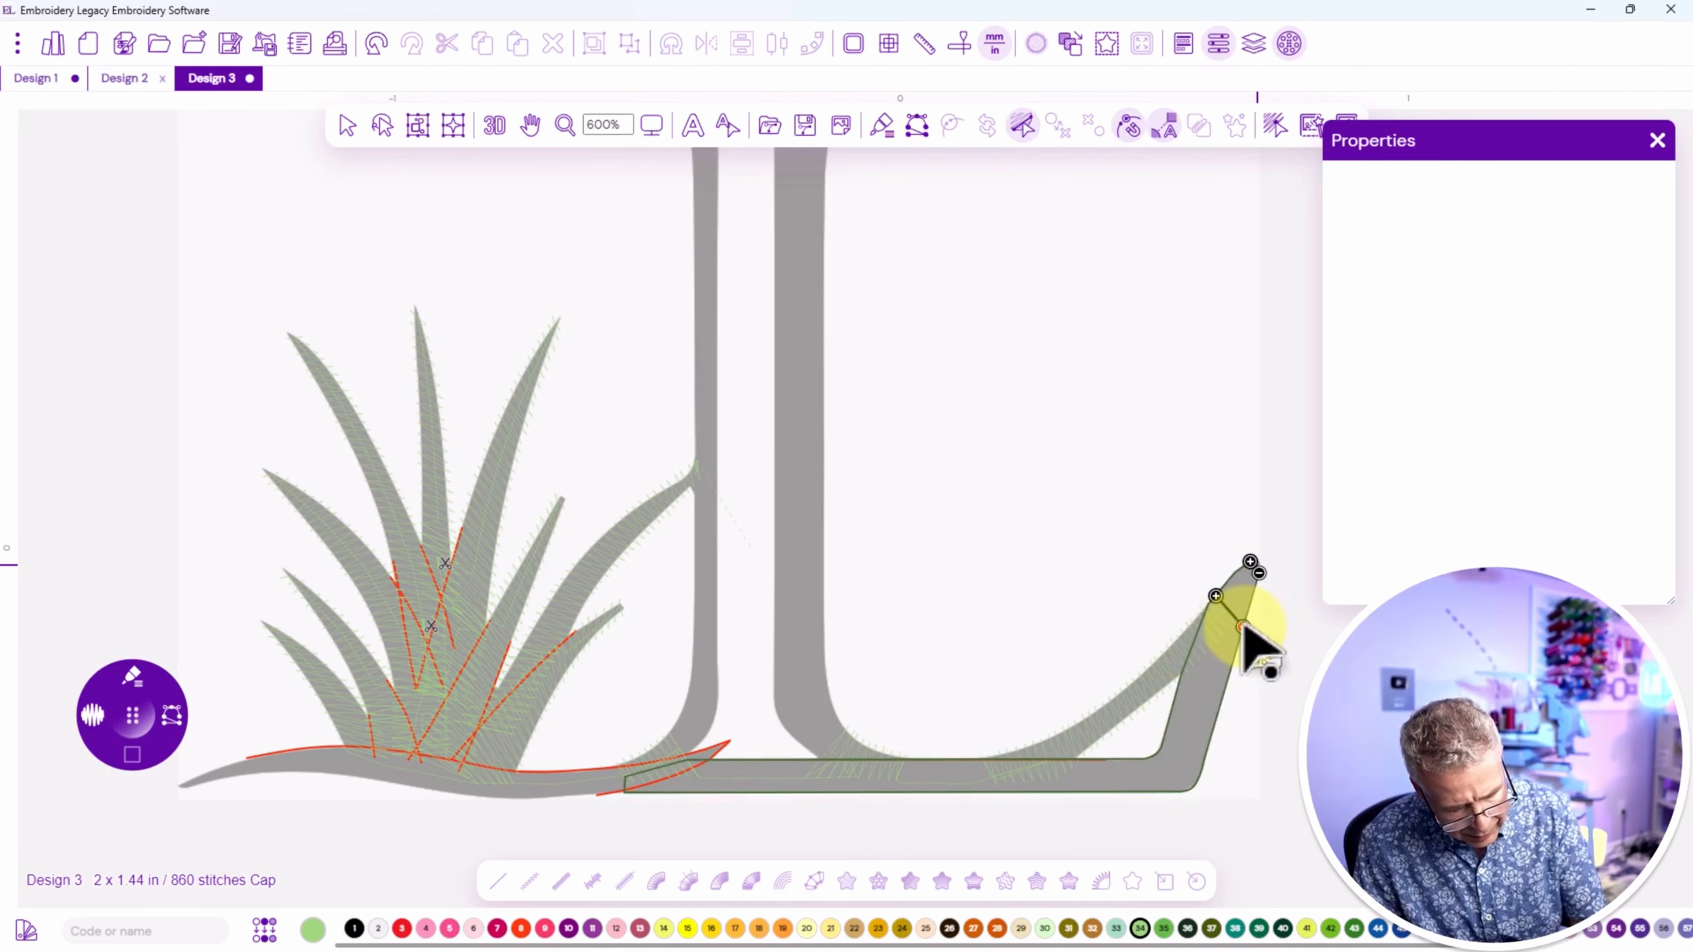
drag(1174, 699, 1145, 791)
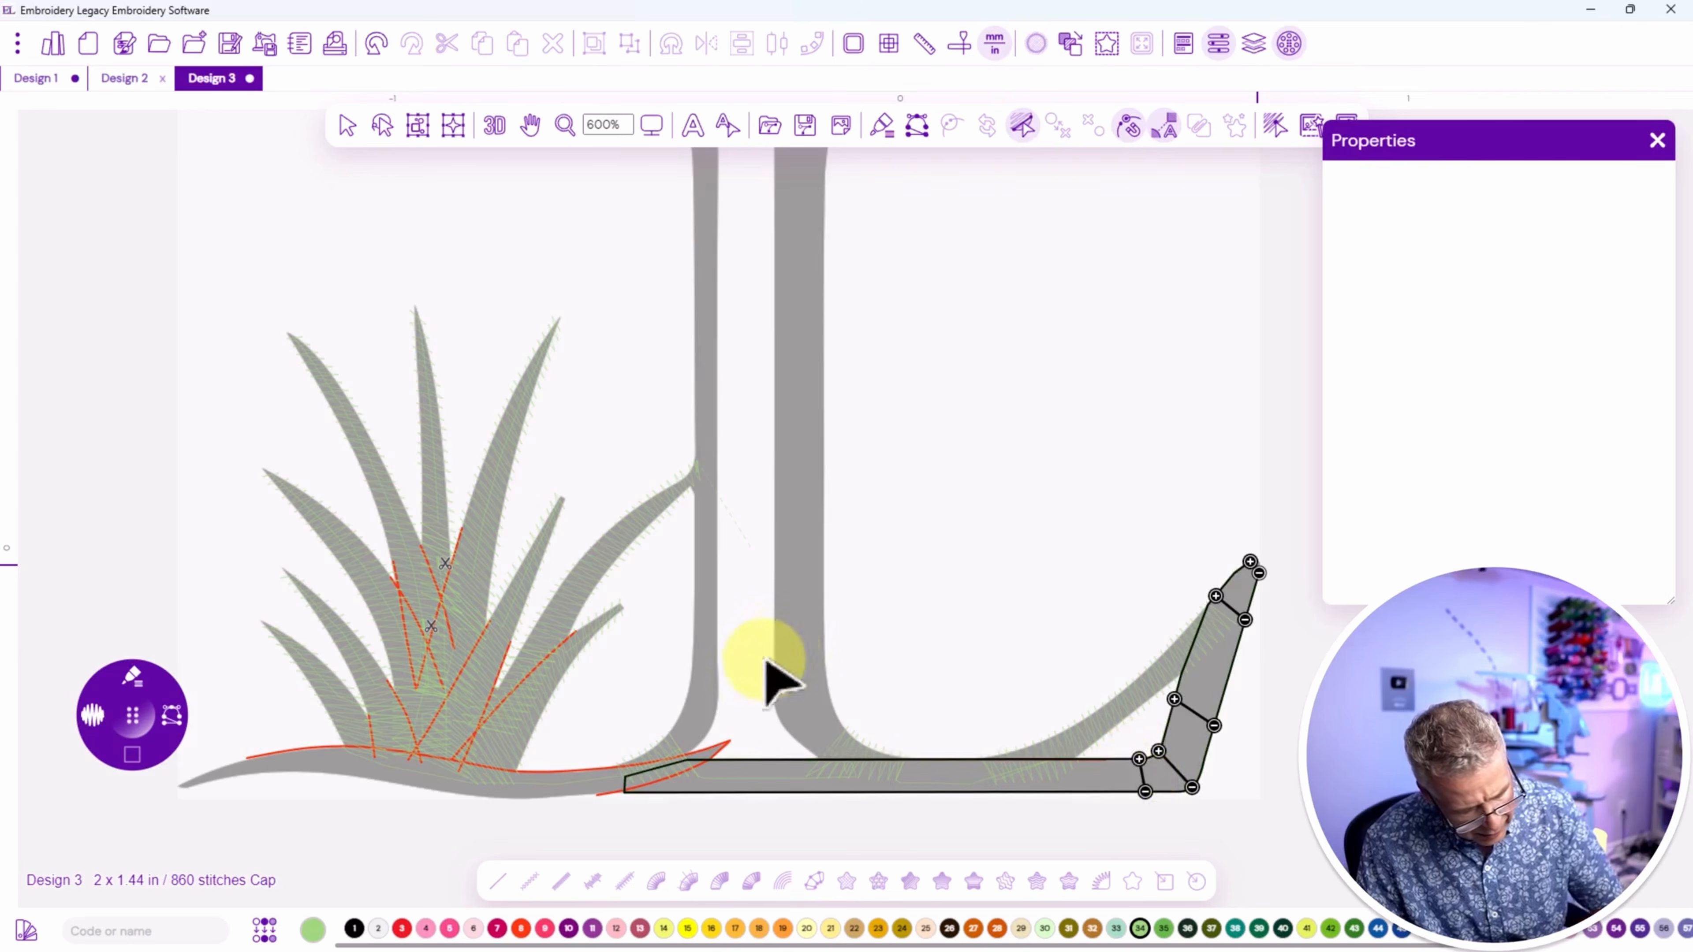
drag(690, 757, 630, 808)
key(Return)
key(Return)
click(493, 125)
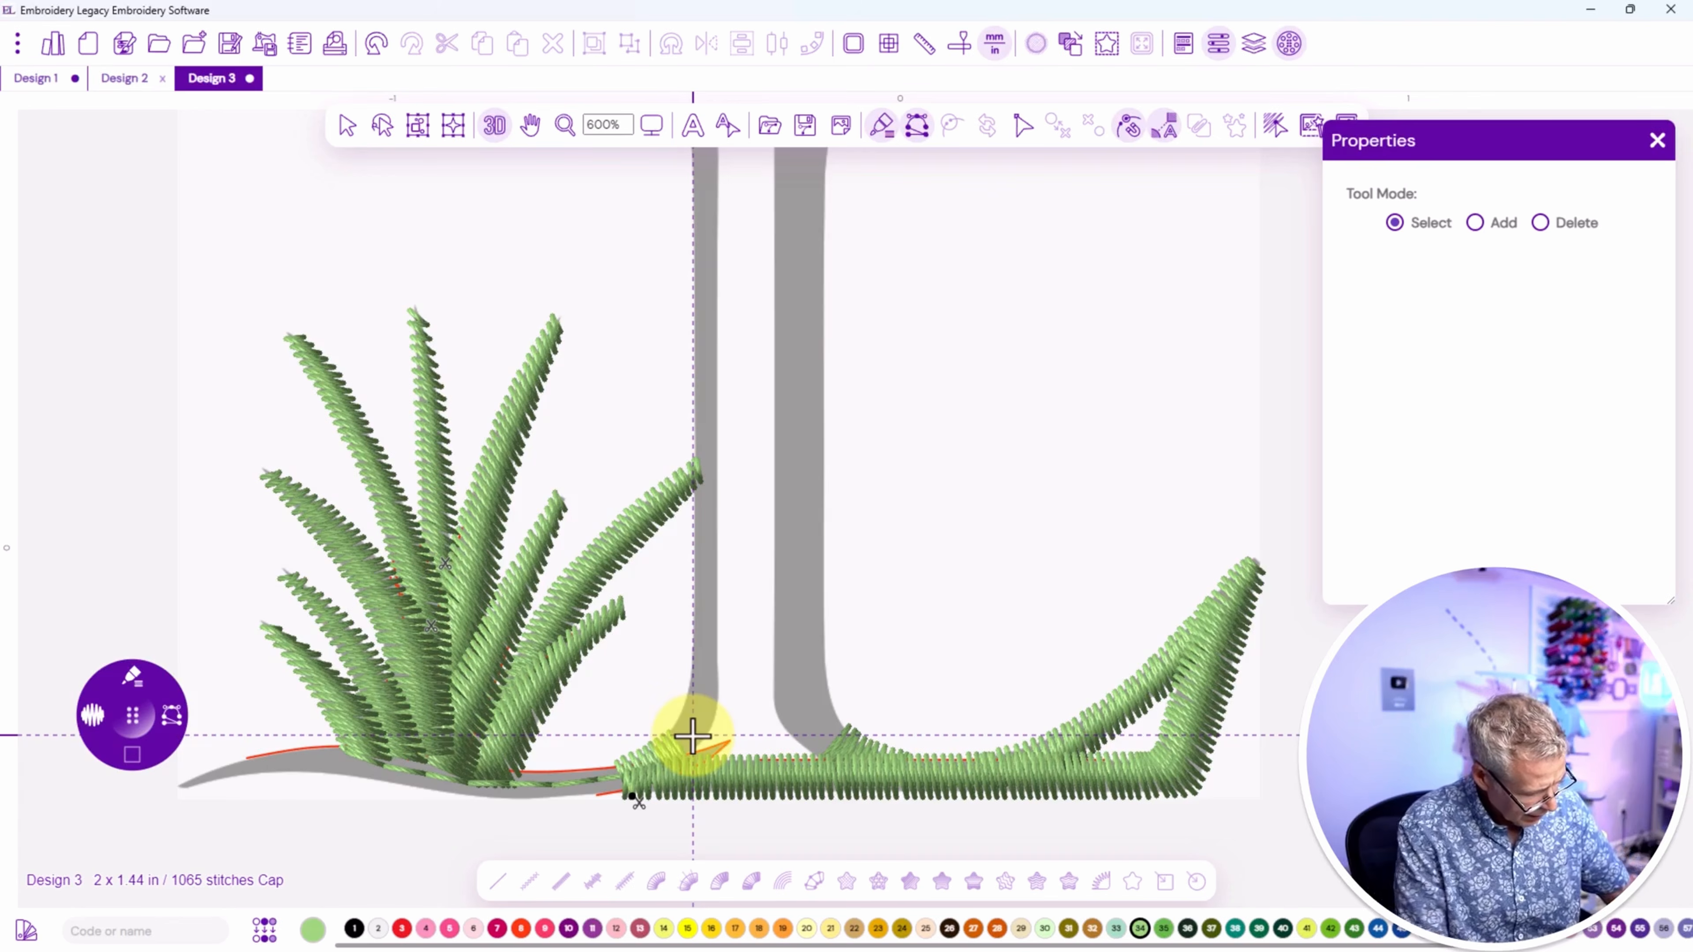
Digitize the curved ground line under the grass as a paired-point satin column, from its far left tip to the thin stem's base.
click(220, 774)
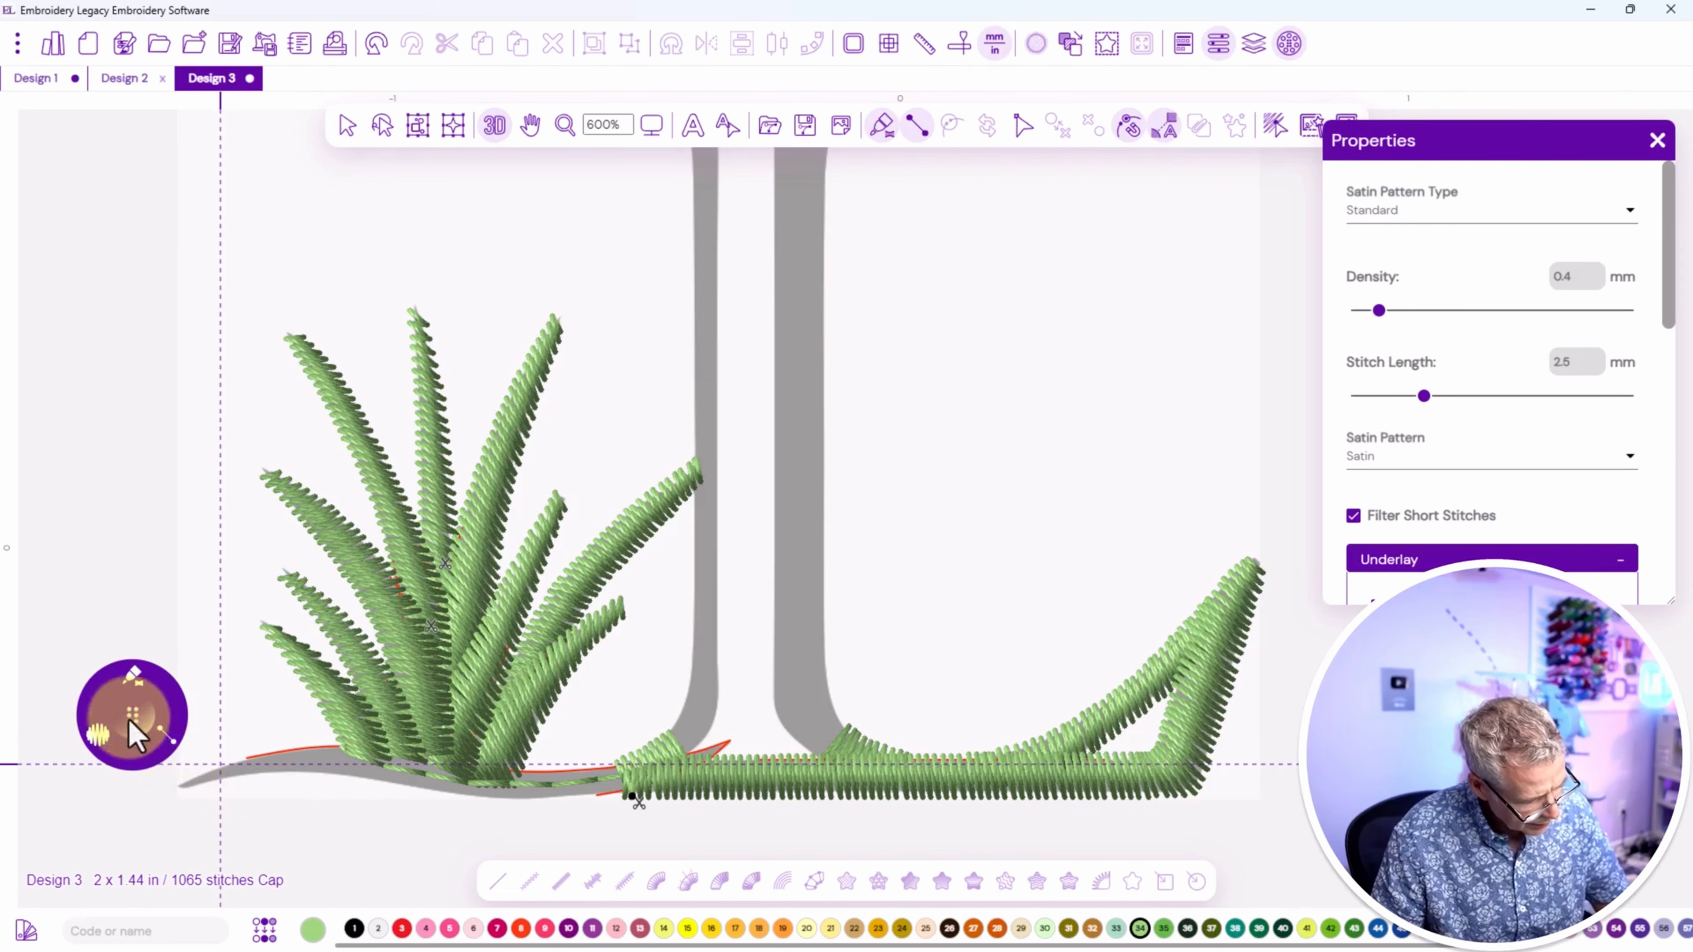
drag(132, 717, 110, 607)
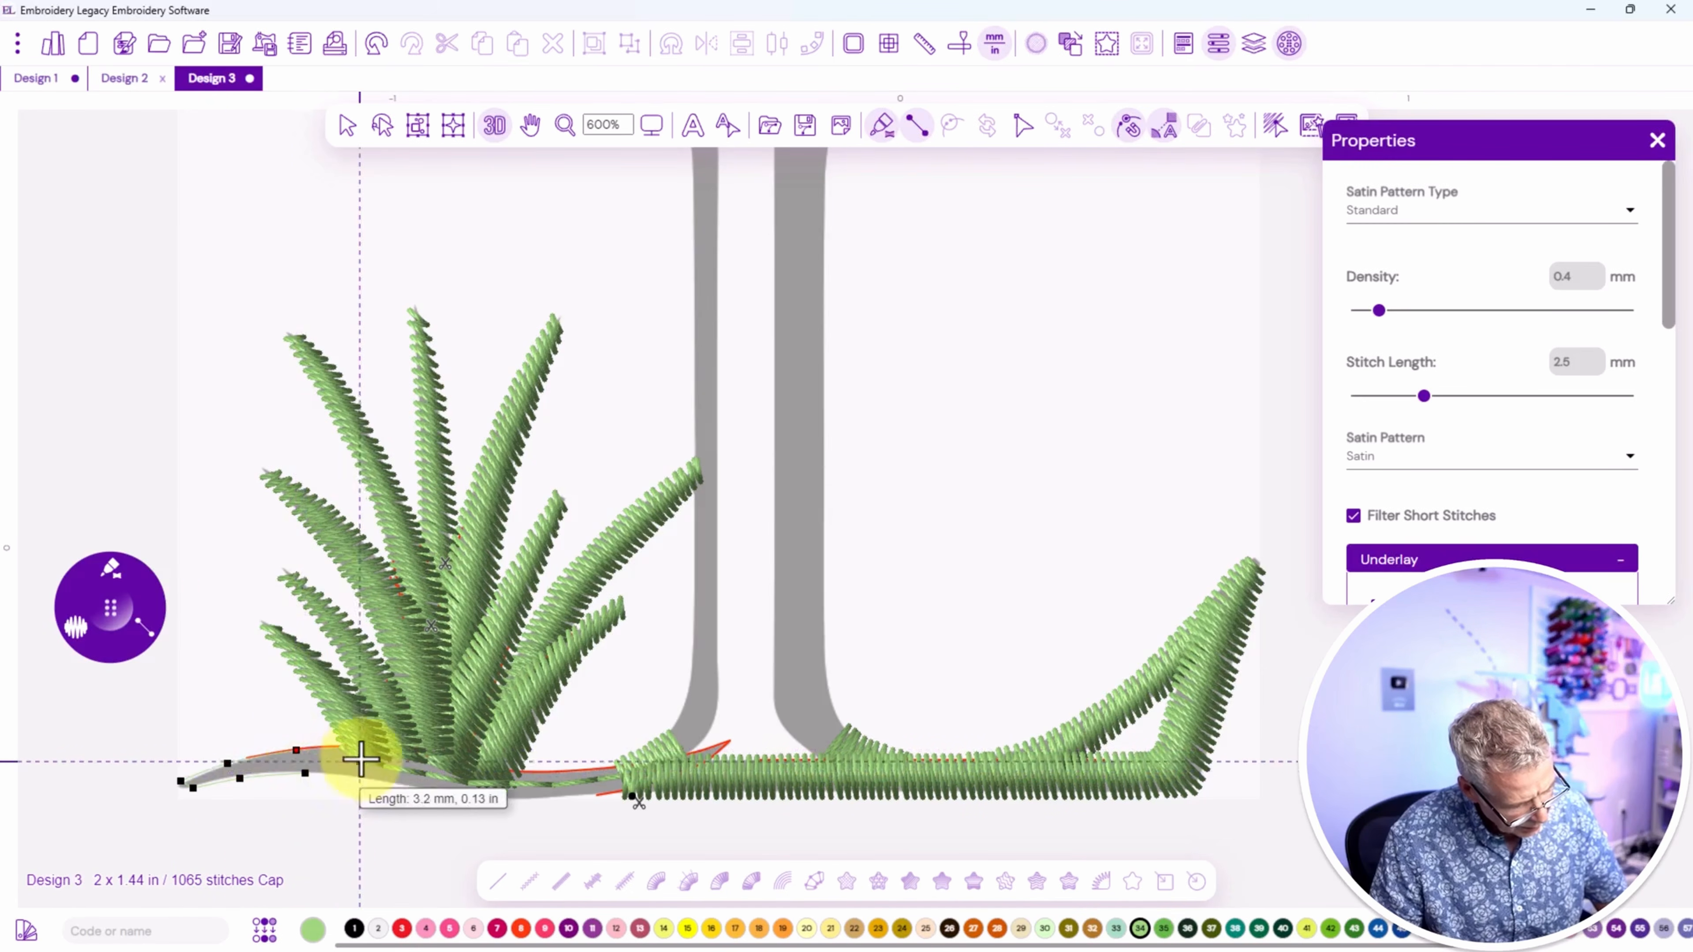
click(427, 760)
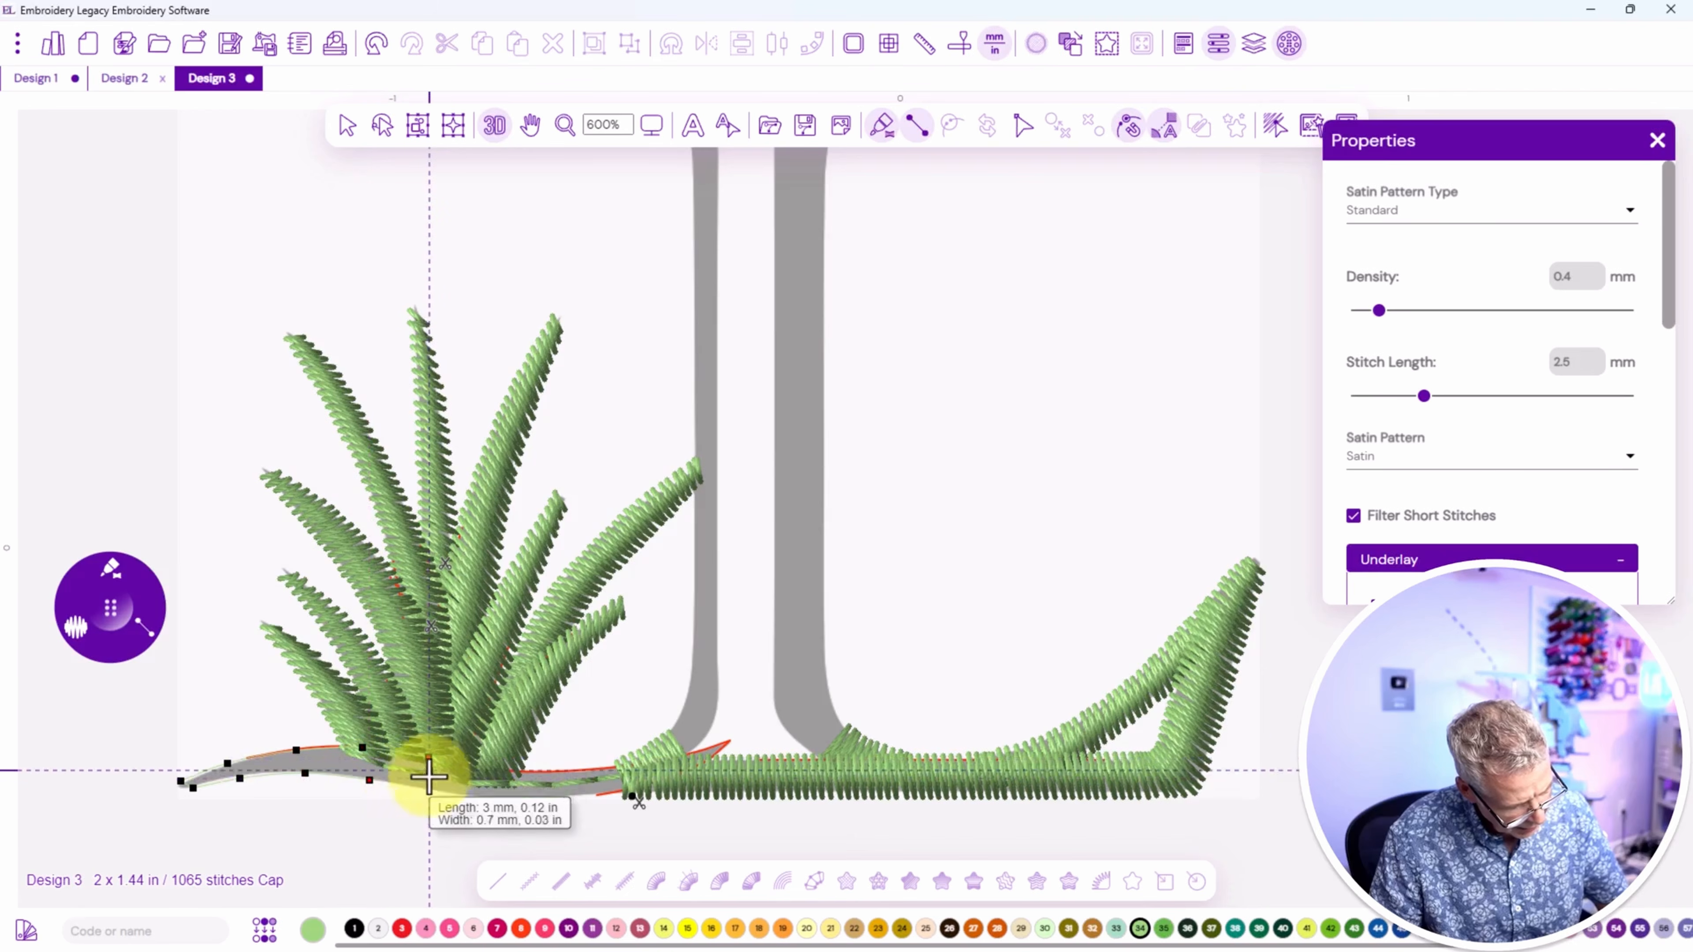
click(431, 792)
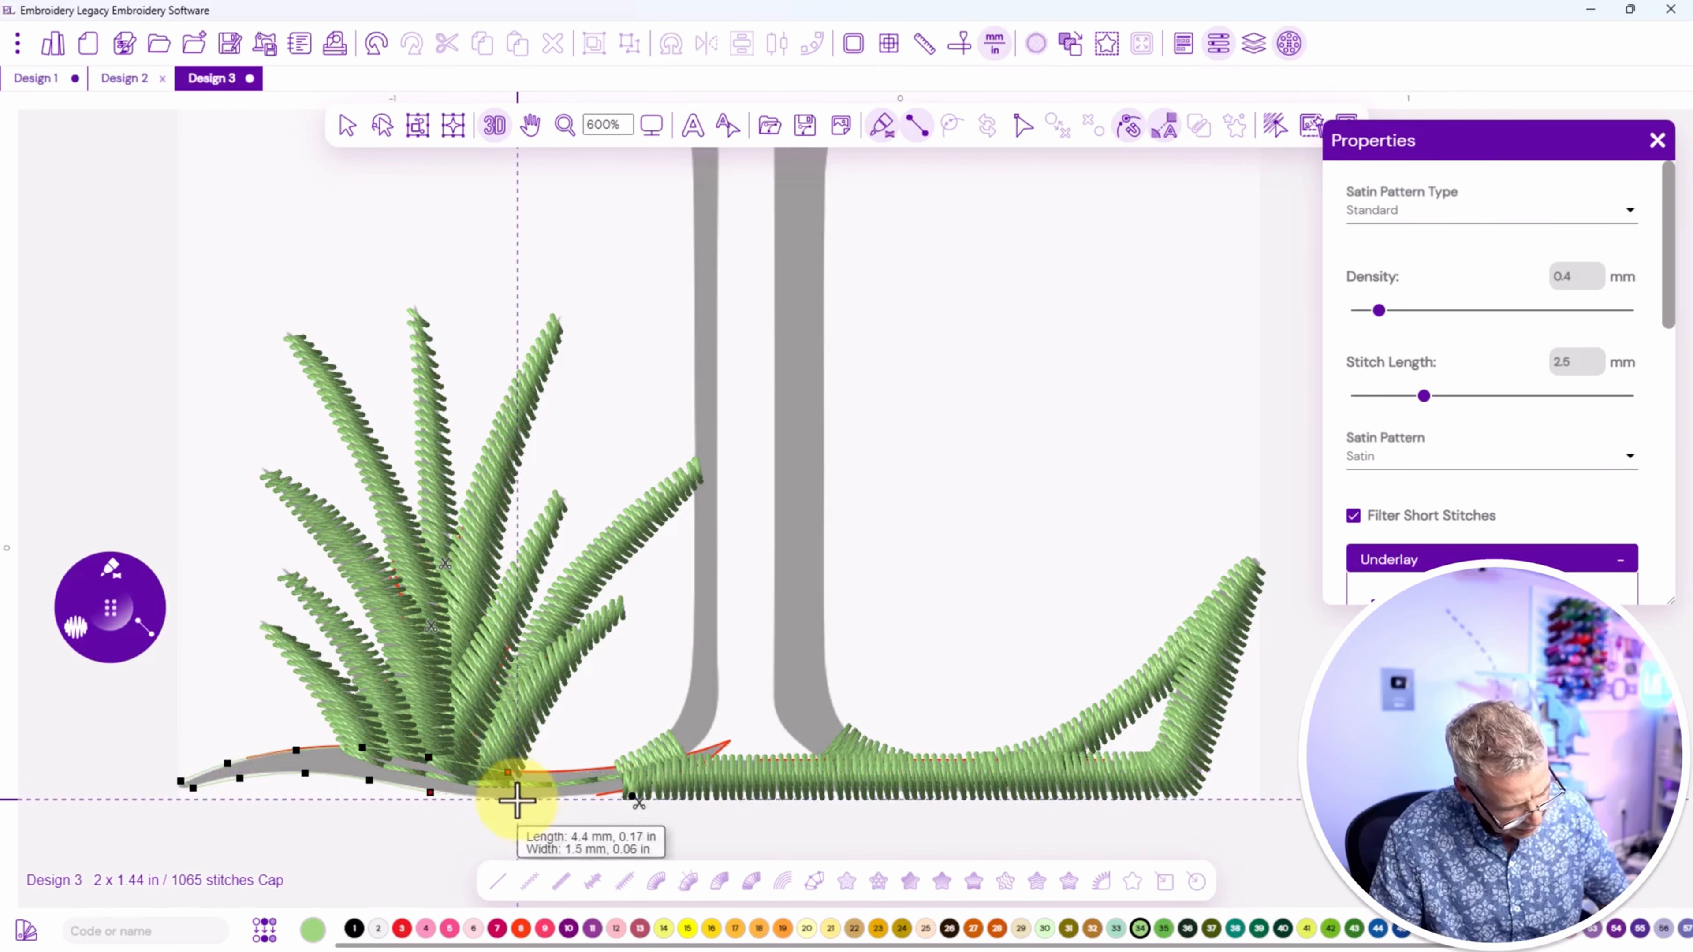
click(517, 799)
click(574, 771)
click(590, 796)
click(652, 762)
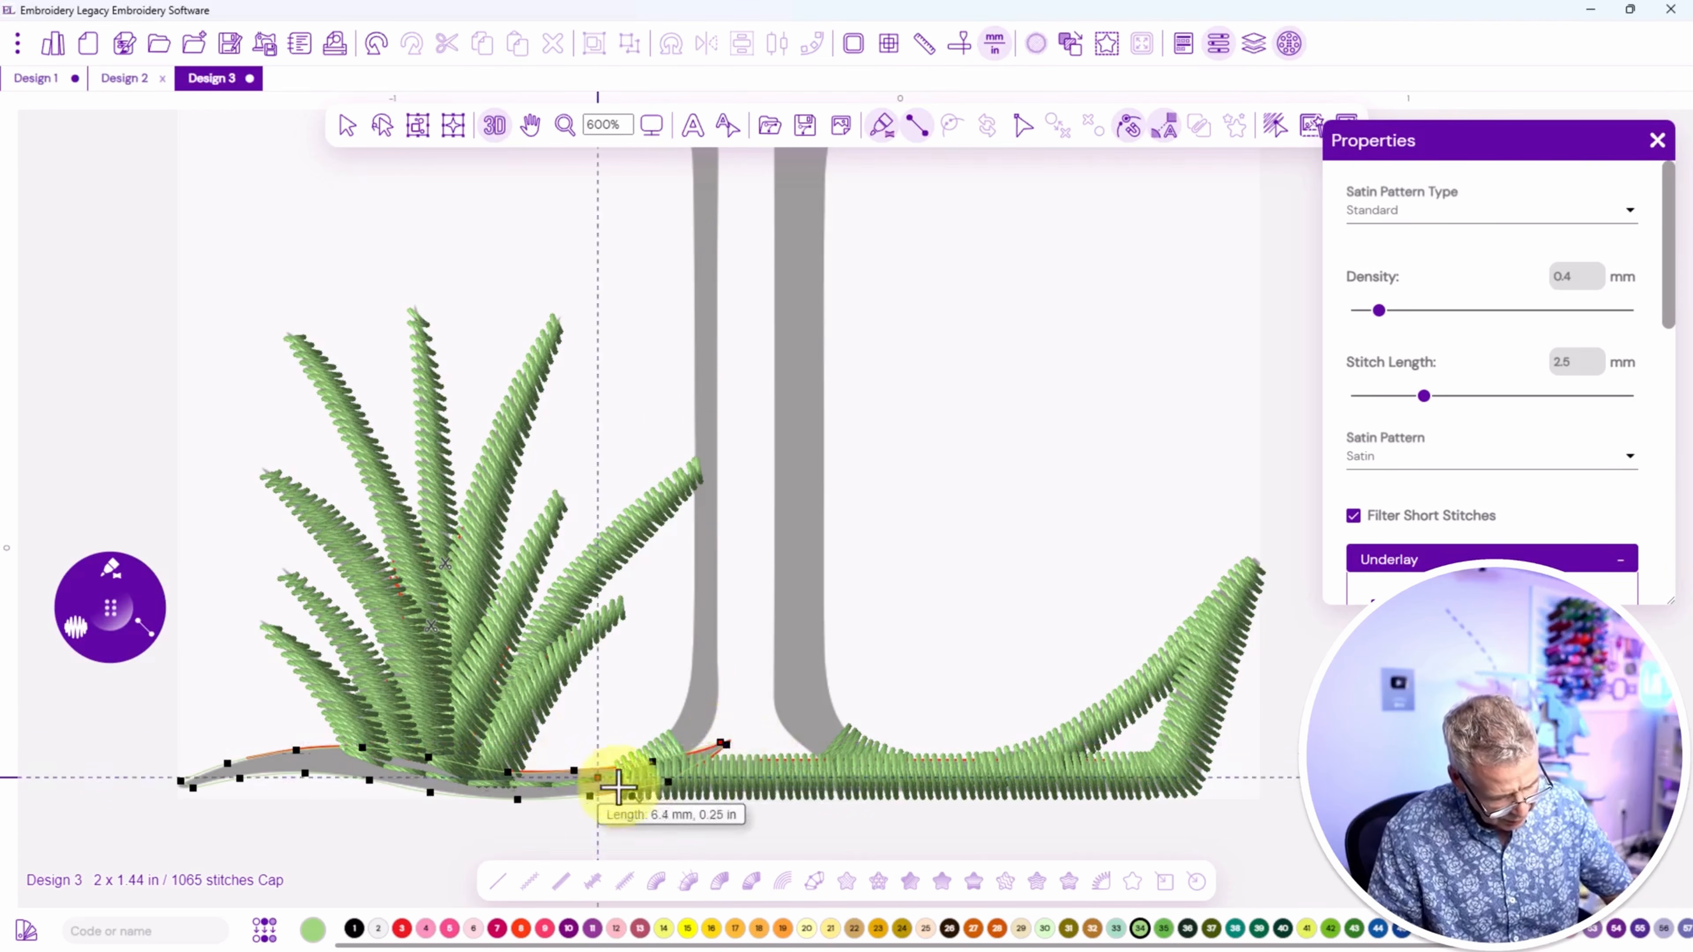
right_click(566, 784)
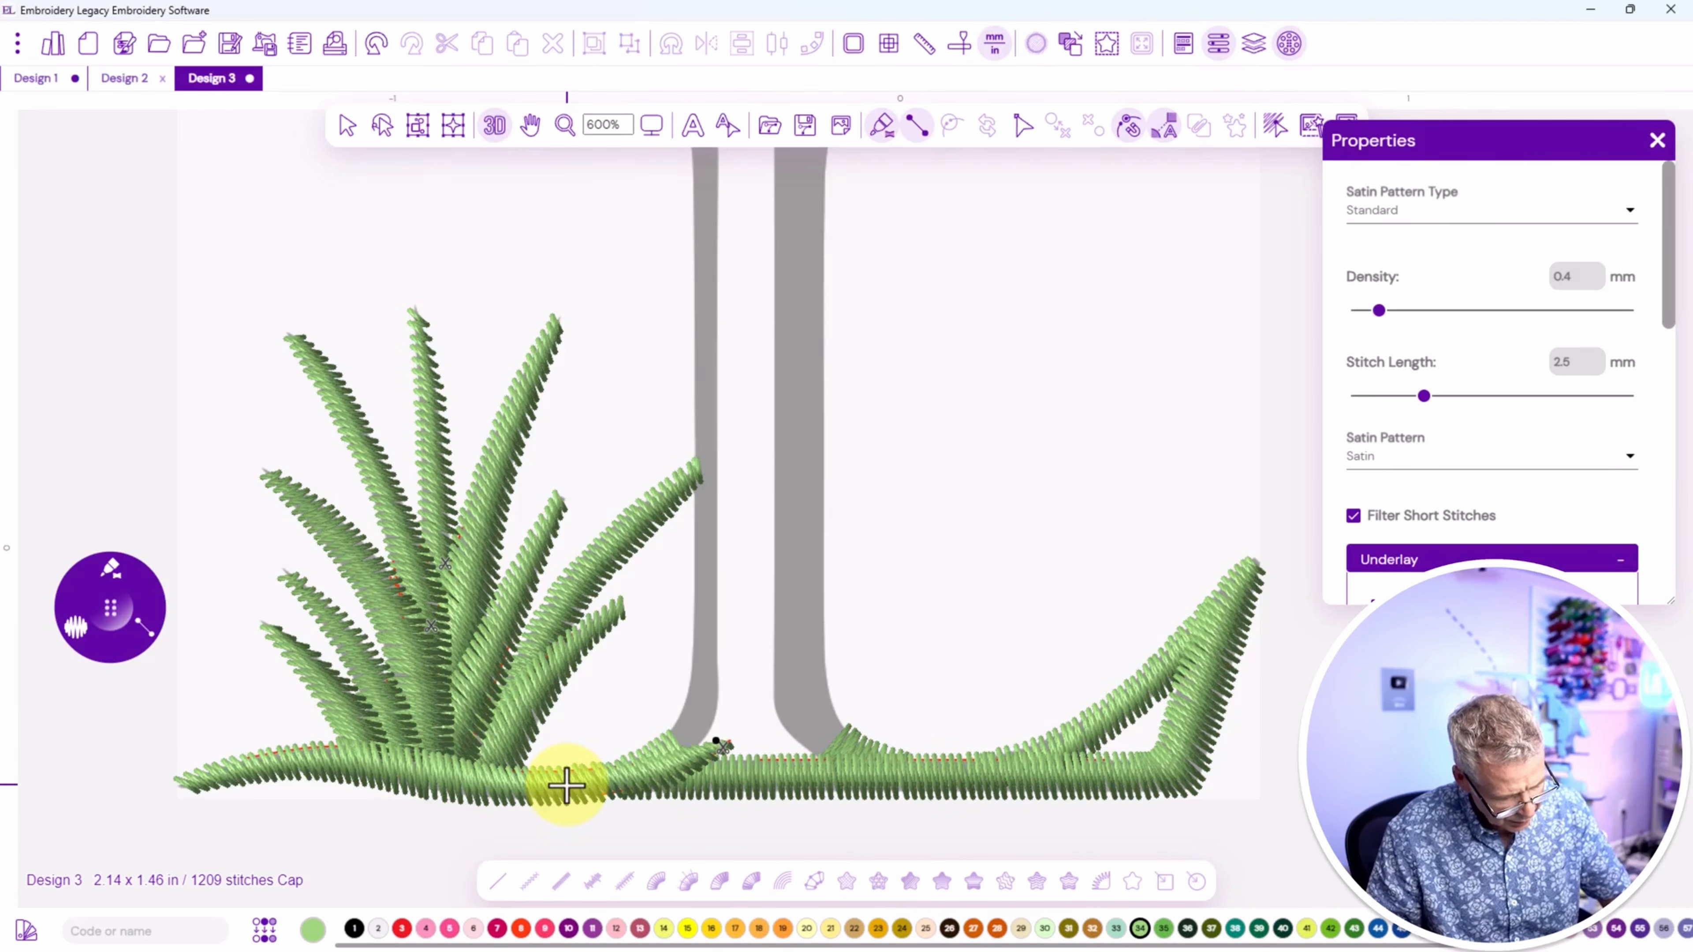
Digitize the letter's thin left stem as a paired-point satin column, from its curved base up to the top serif.
click(668, 732)
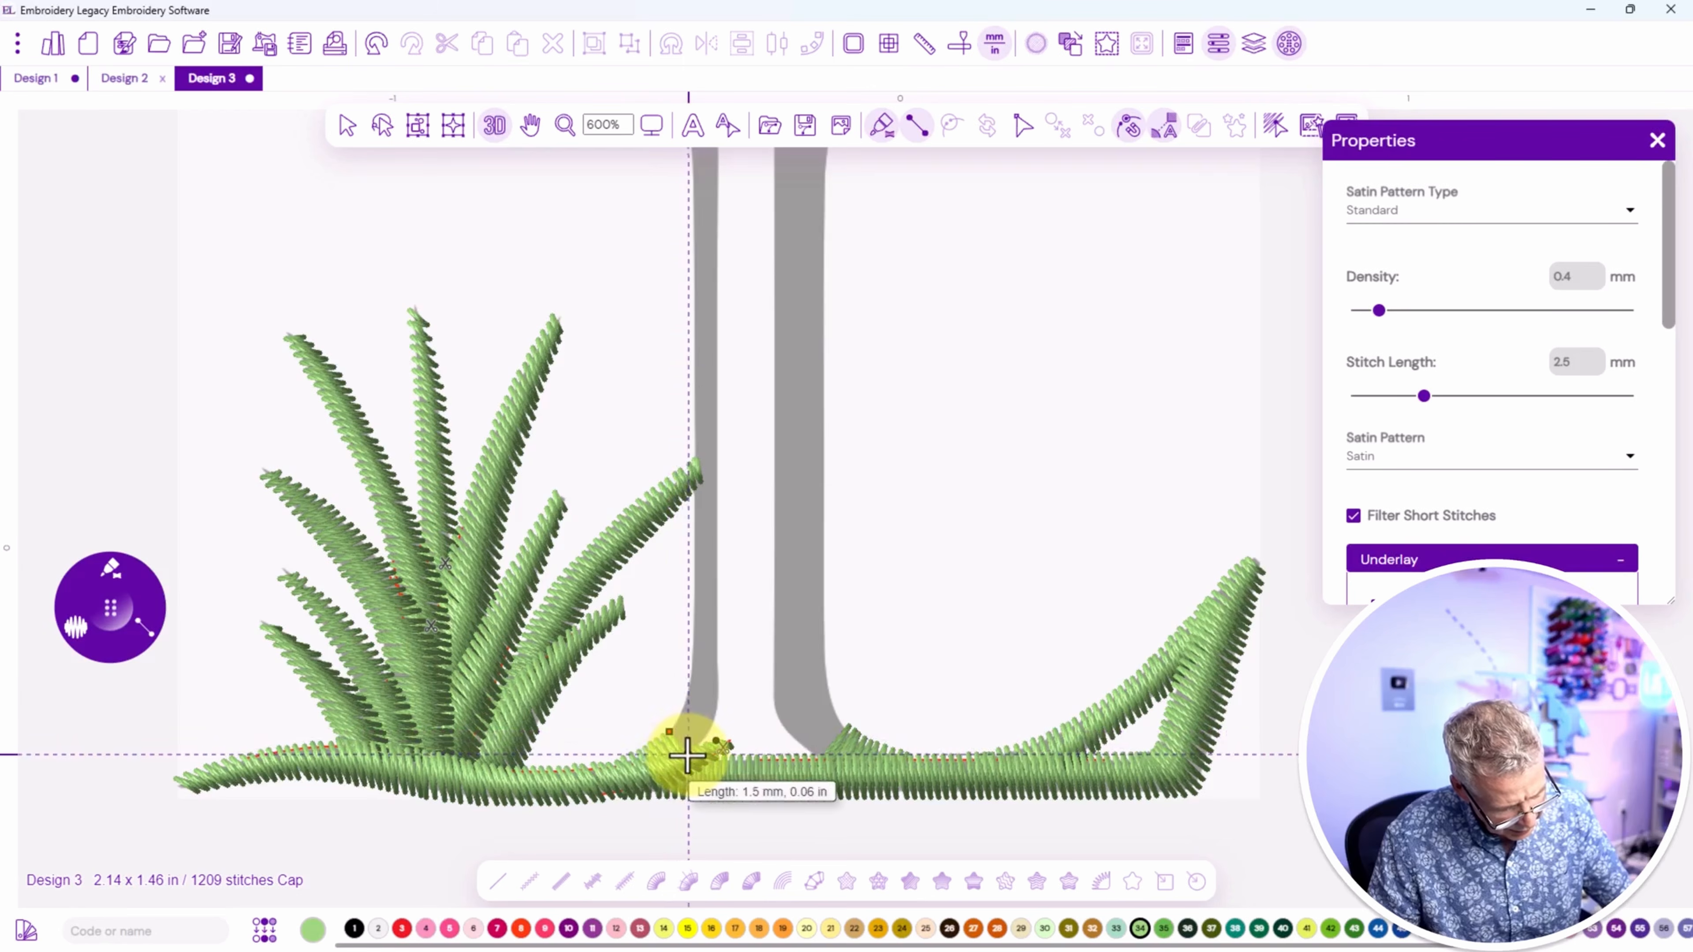
click(678, 717)
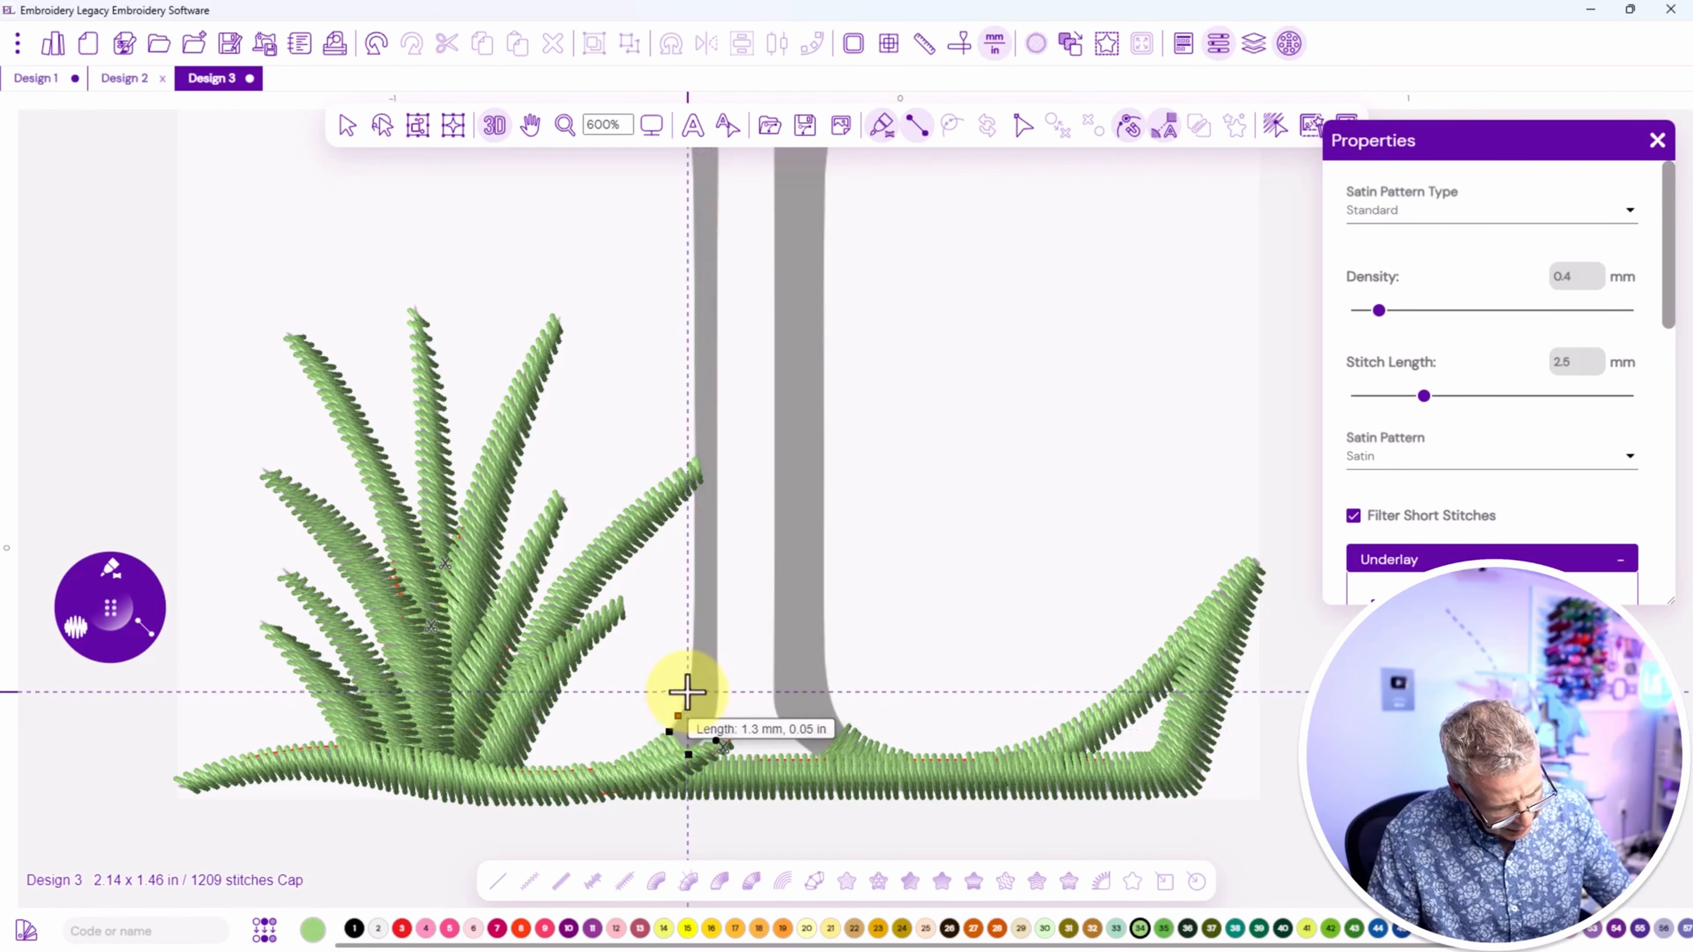
click(715, 697)
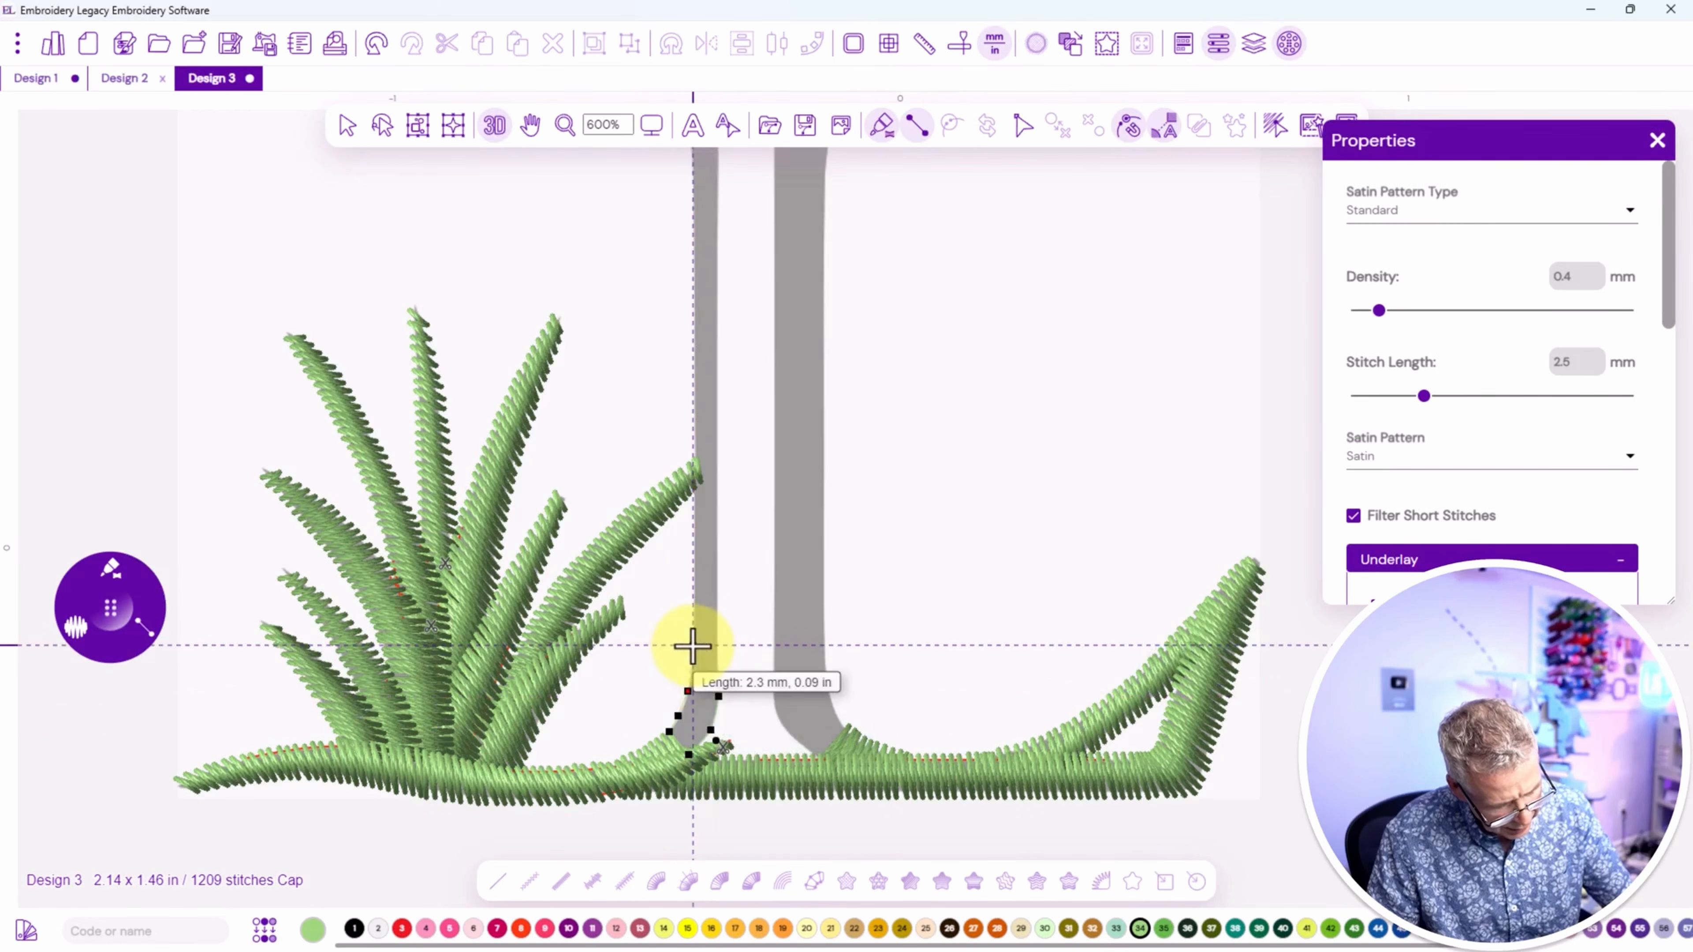
click(717, 647)
scroll(677, 148, up, 2)
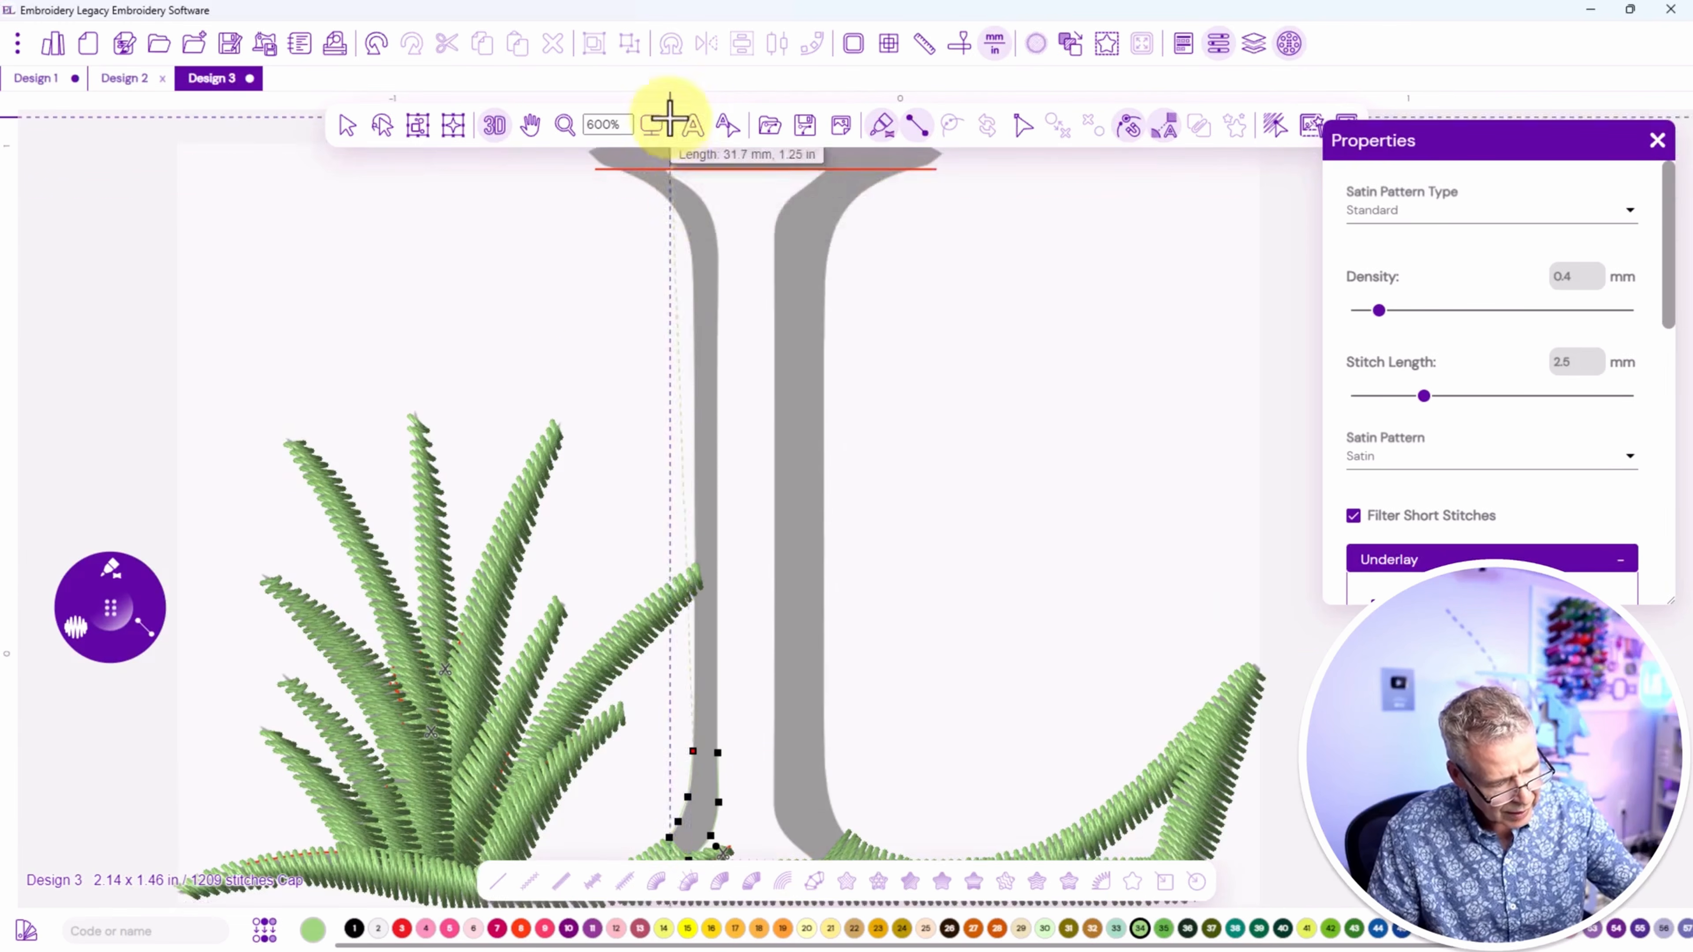
scroll(671, 121, up, 1)
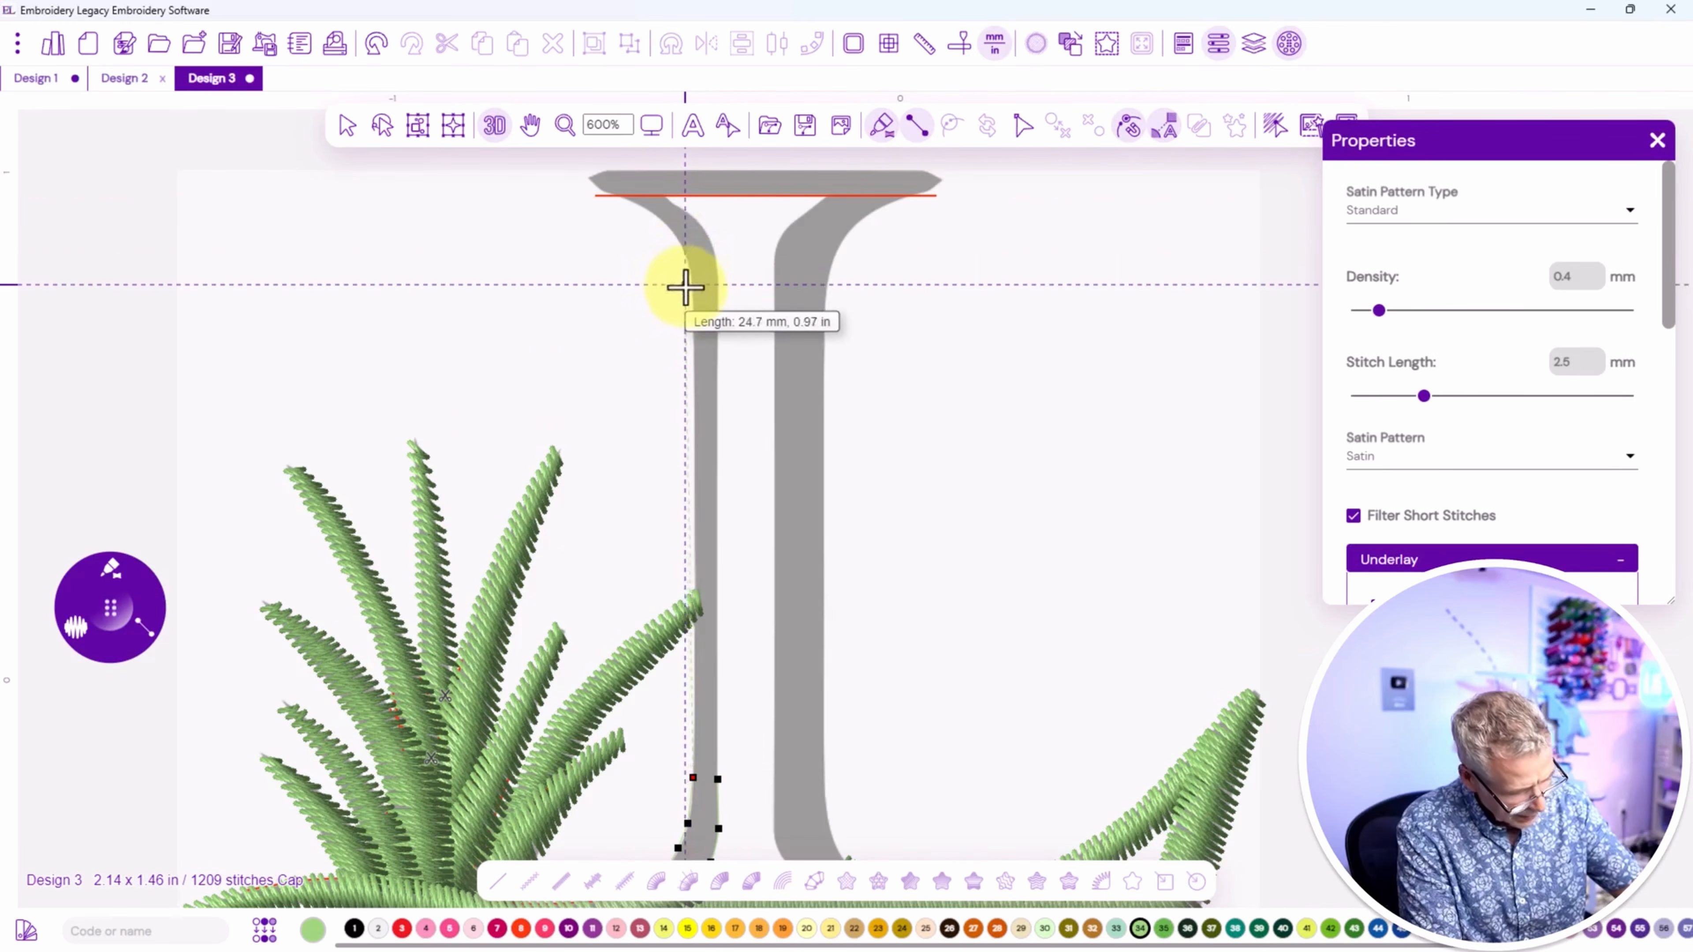
click(718, 286)
click(686, 254)
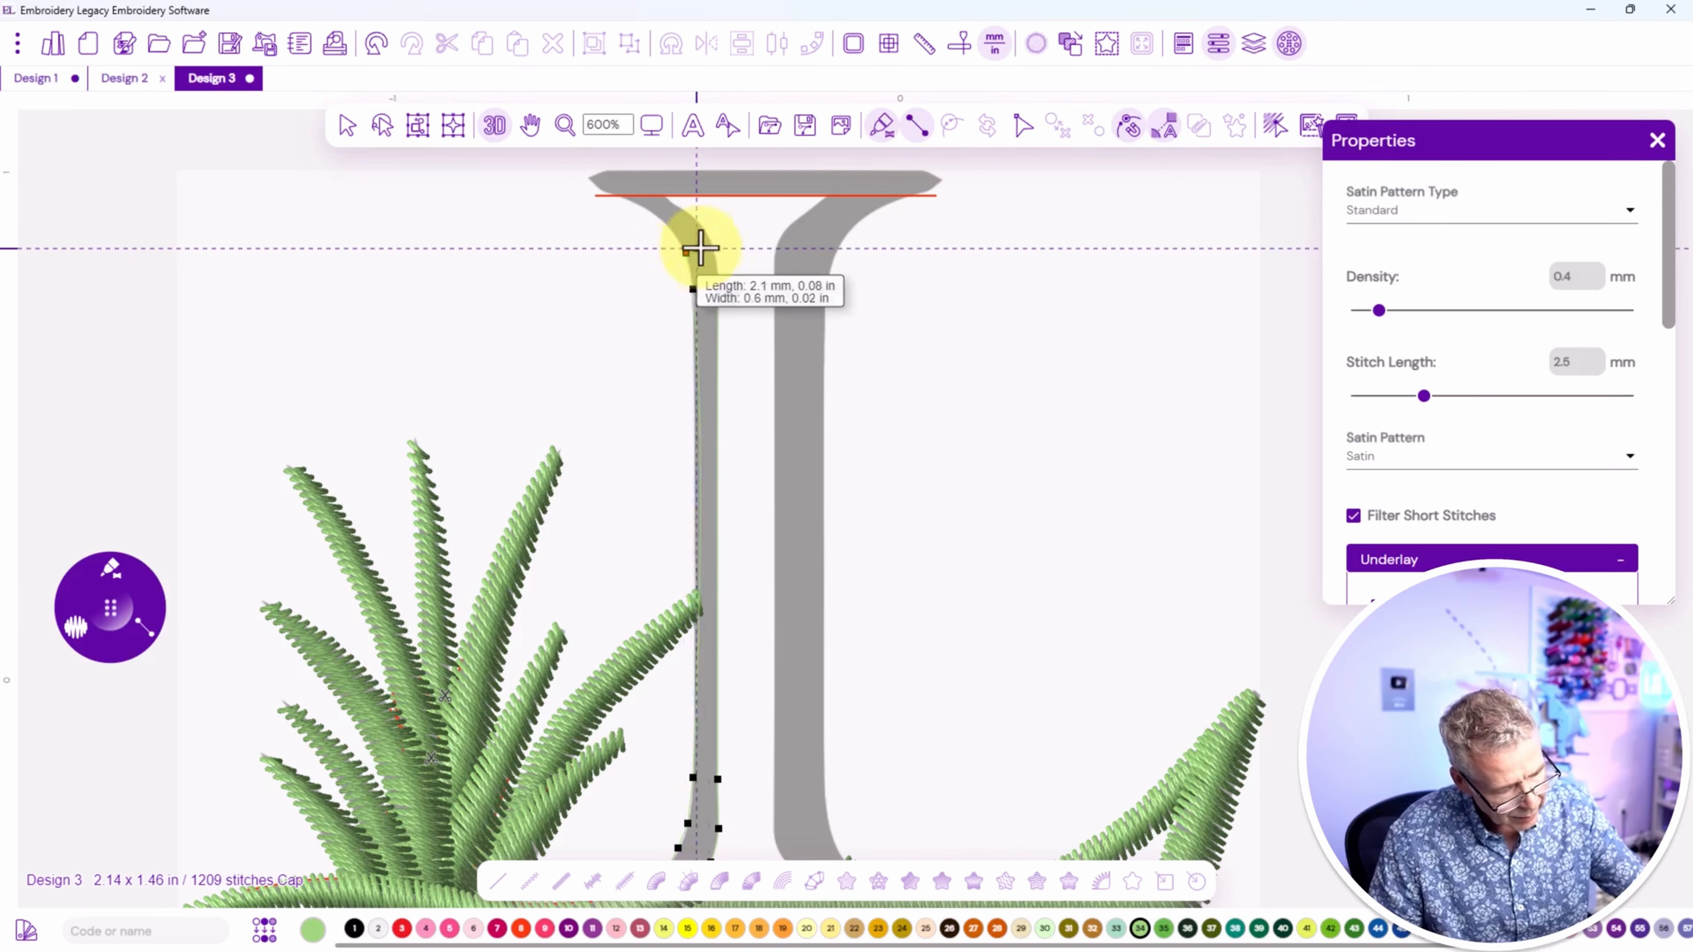
click(710, 239)
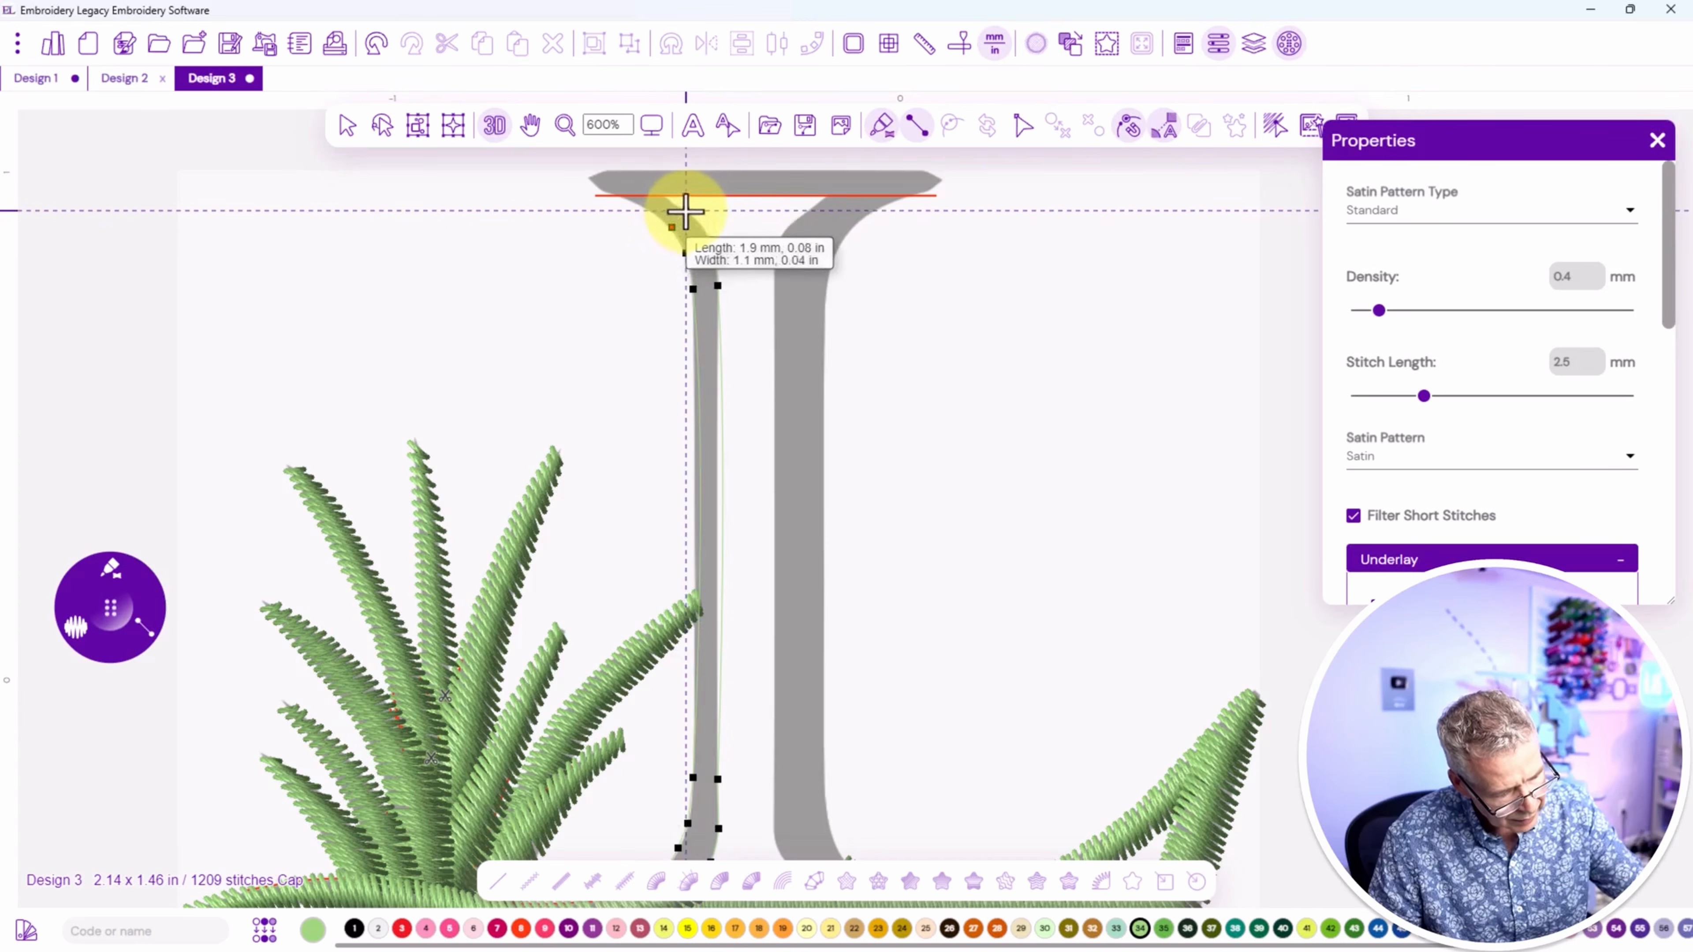
click(686, 211)
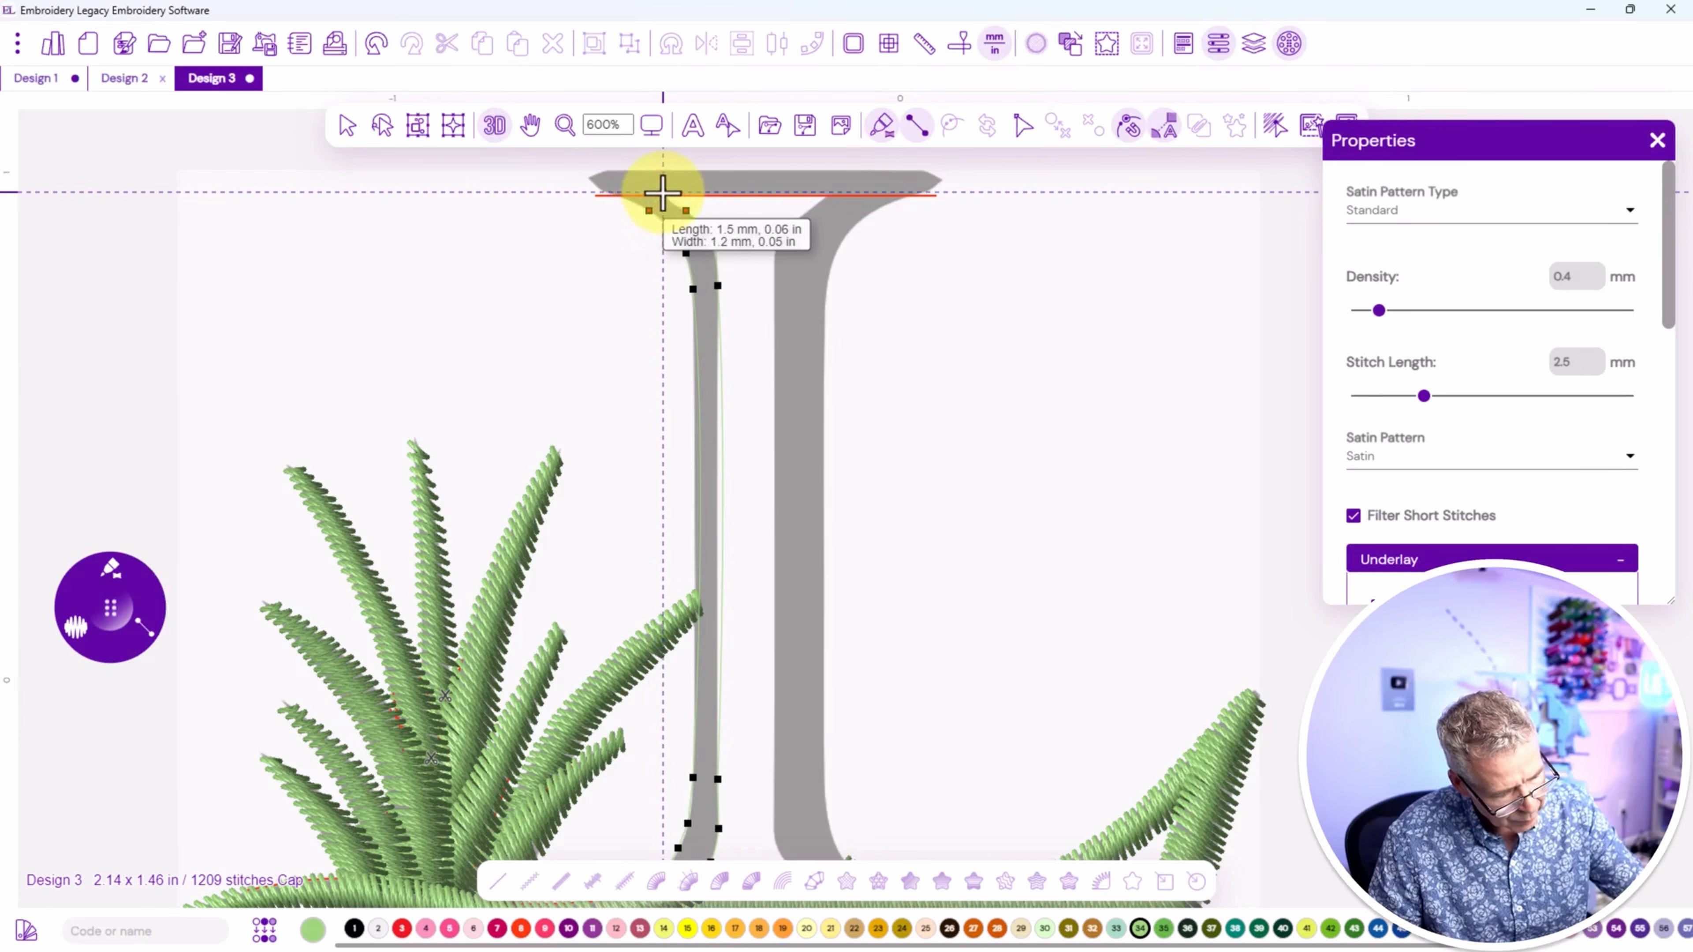
click(632, 179)
key(Return)
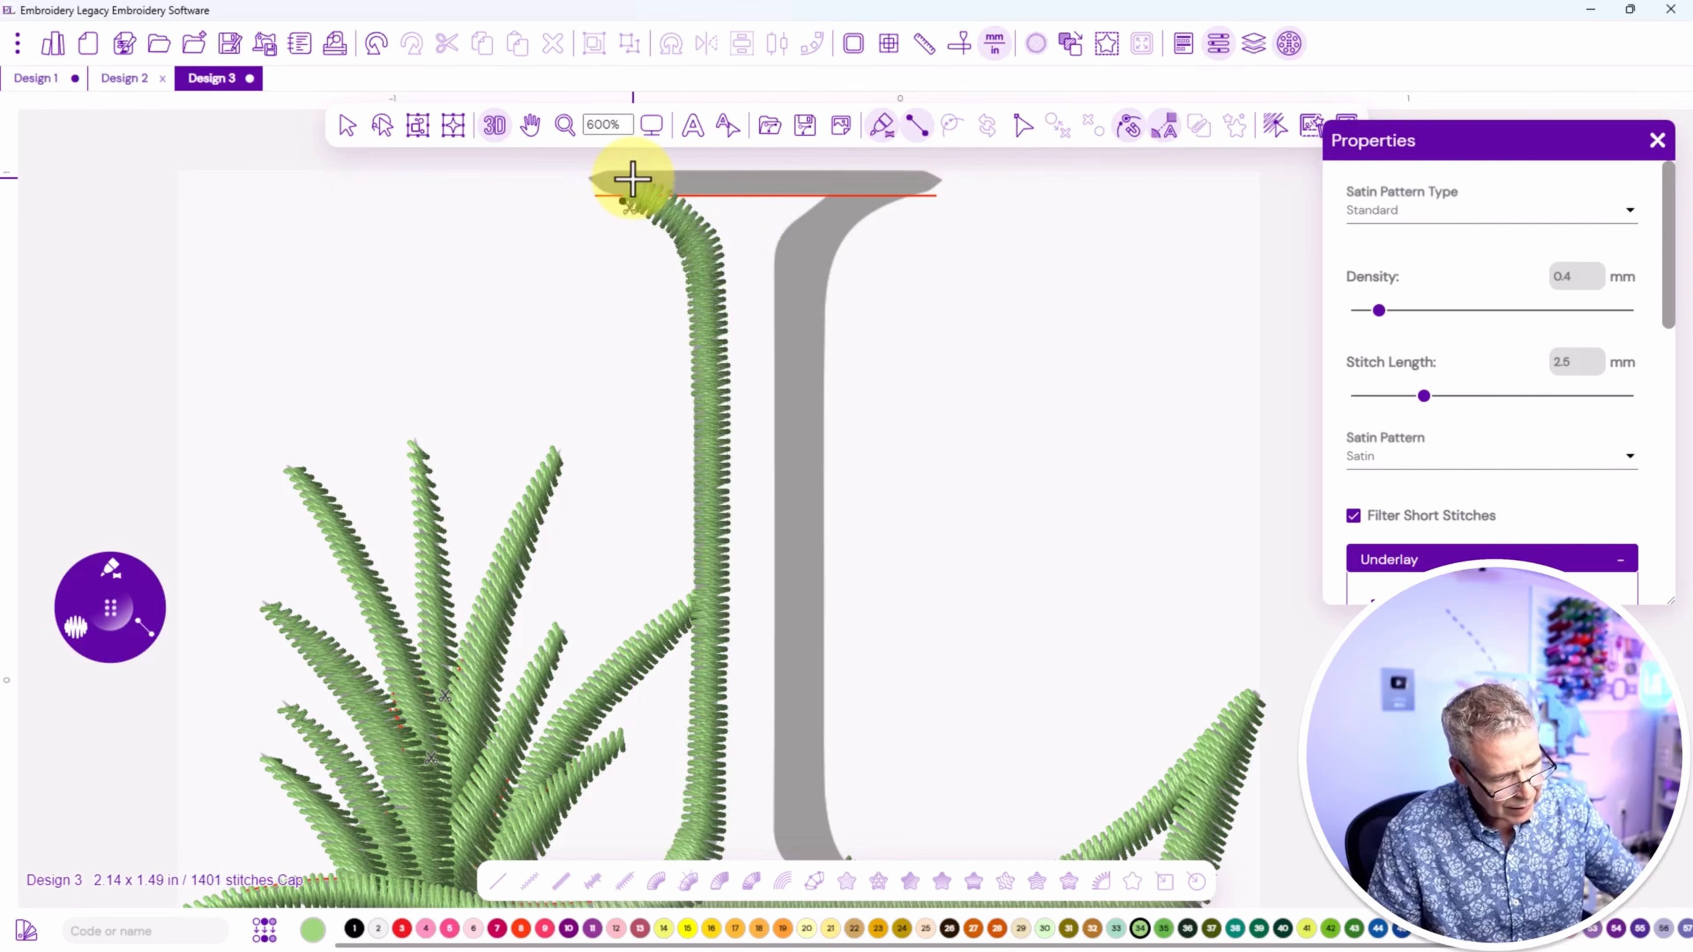
Add a 2.5 mm run stitch inside the top serif, linking the thin stem's top to the thick stem's top.
key(r)
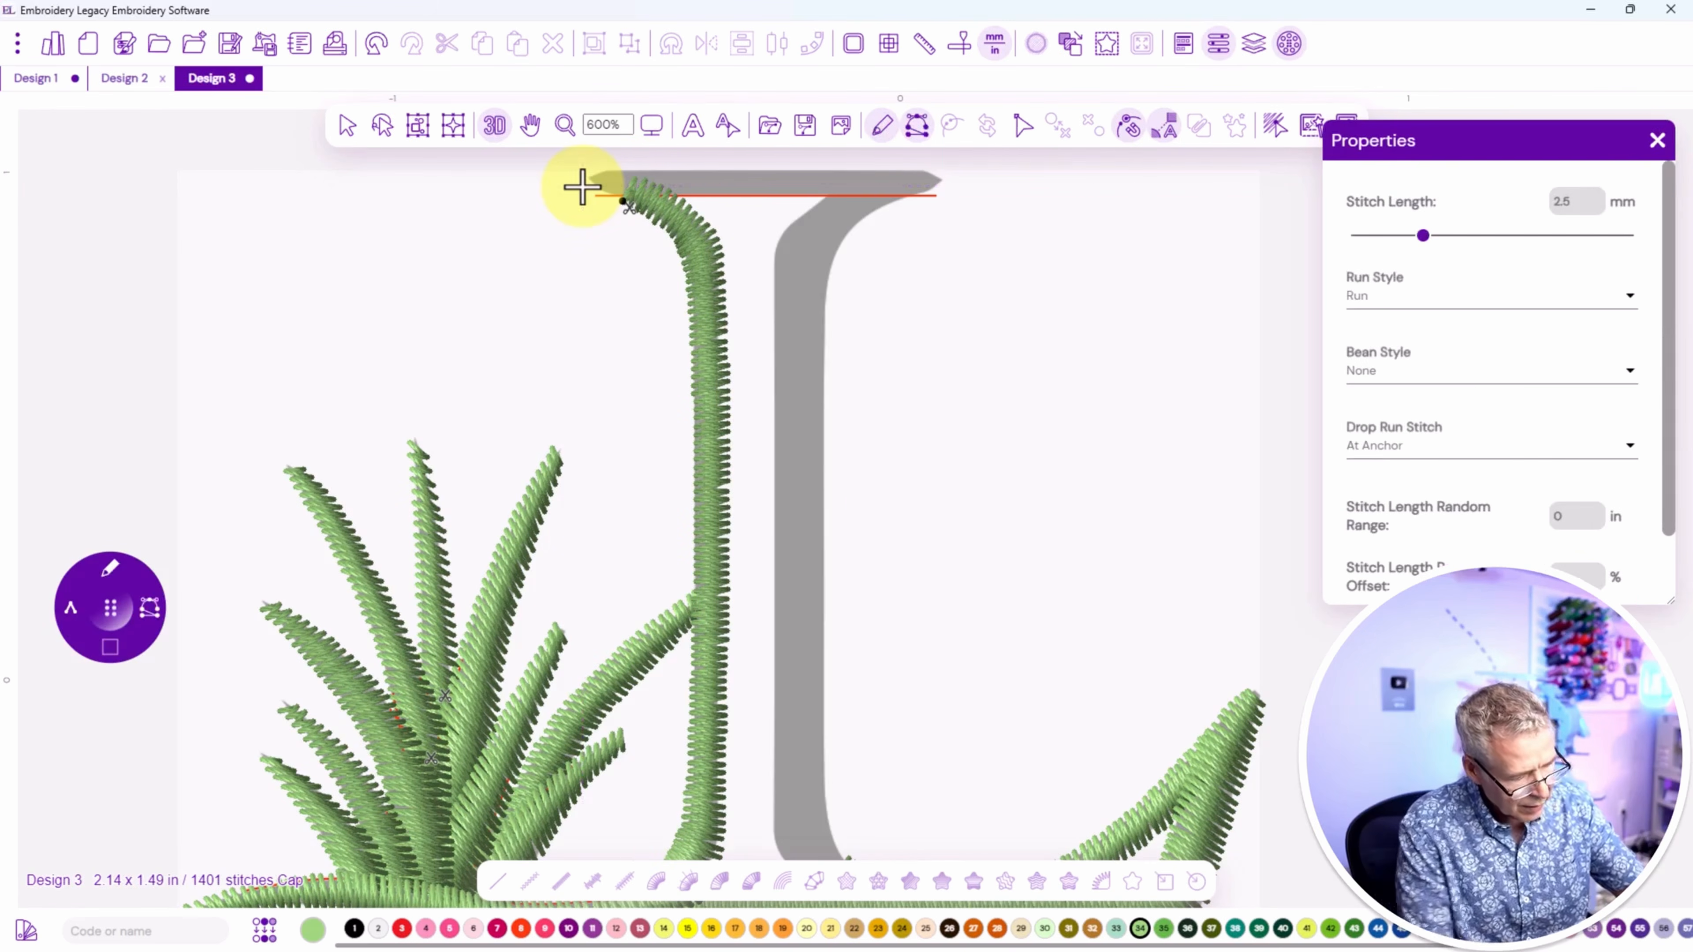
click(633, 184)
click(715, 181)
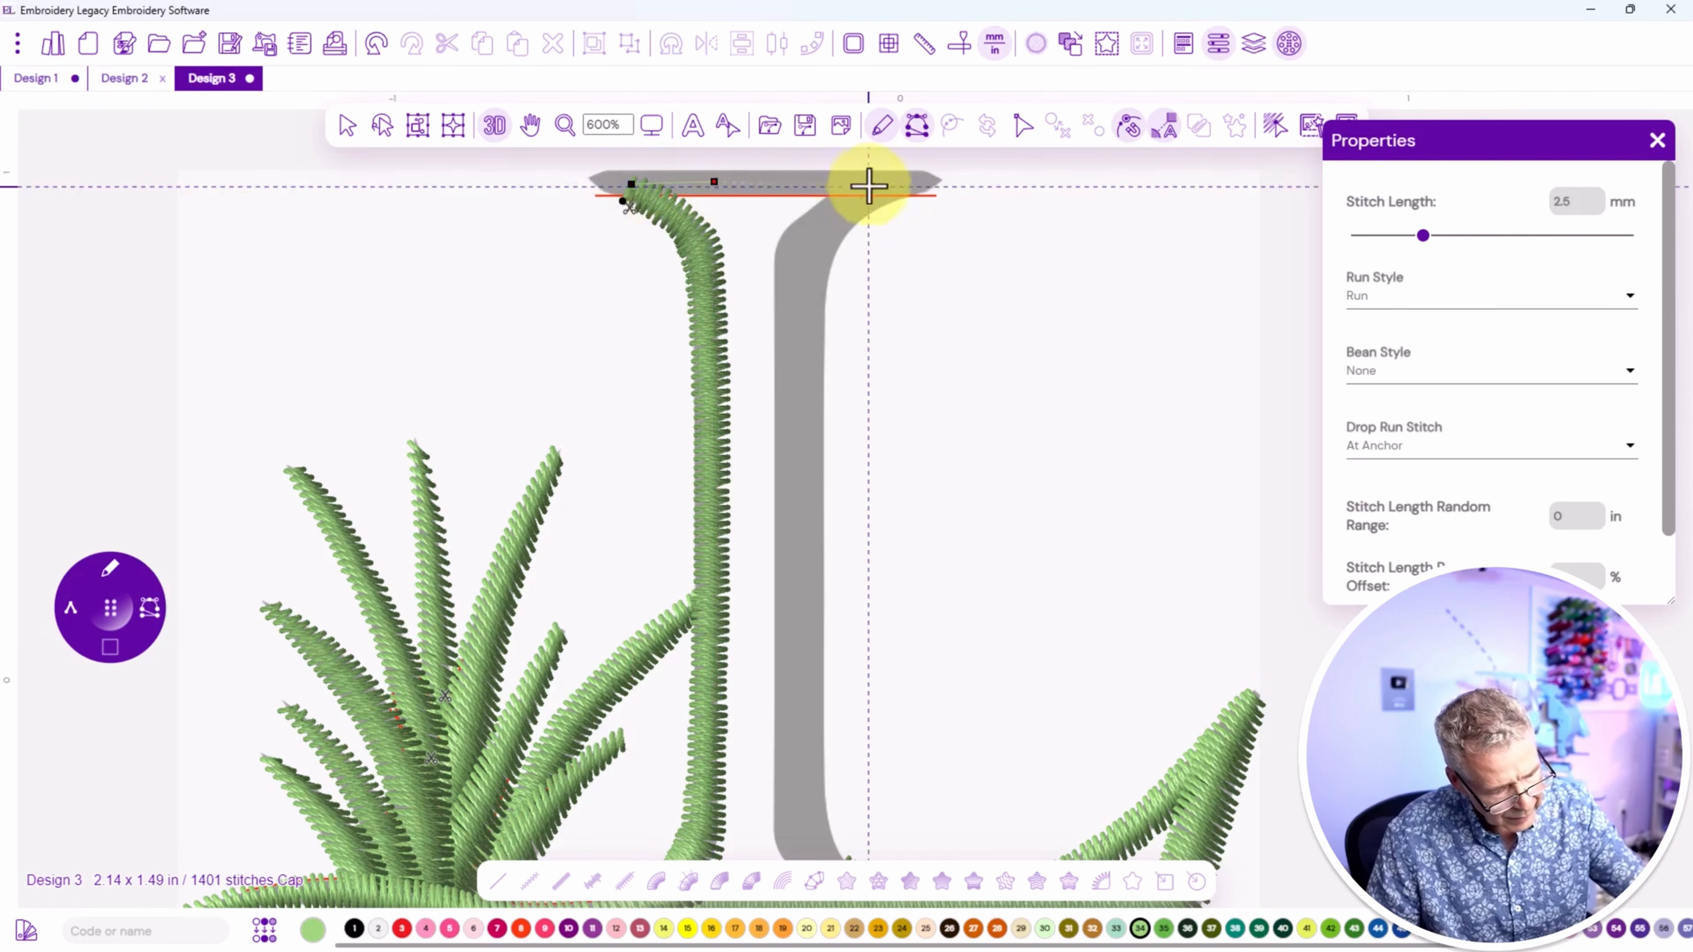
click(856, 182)
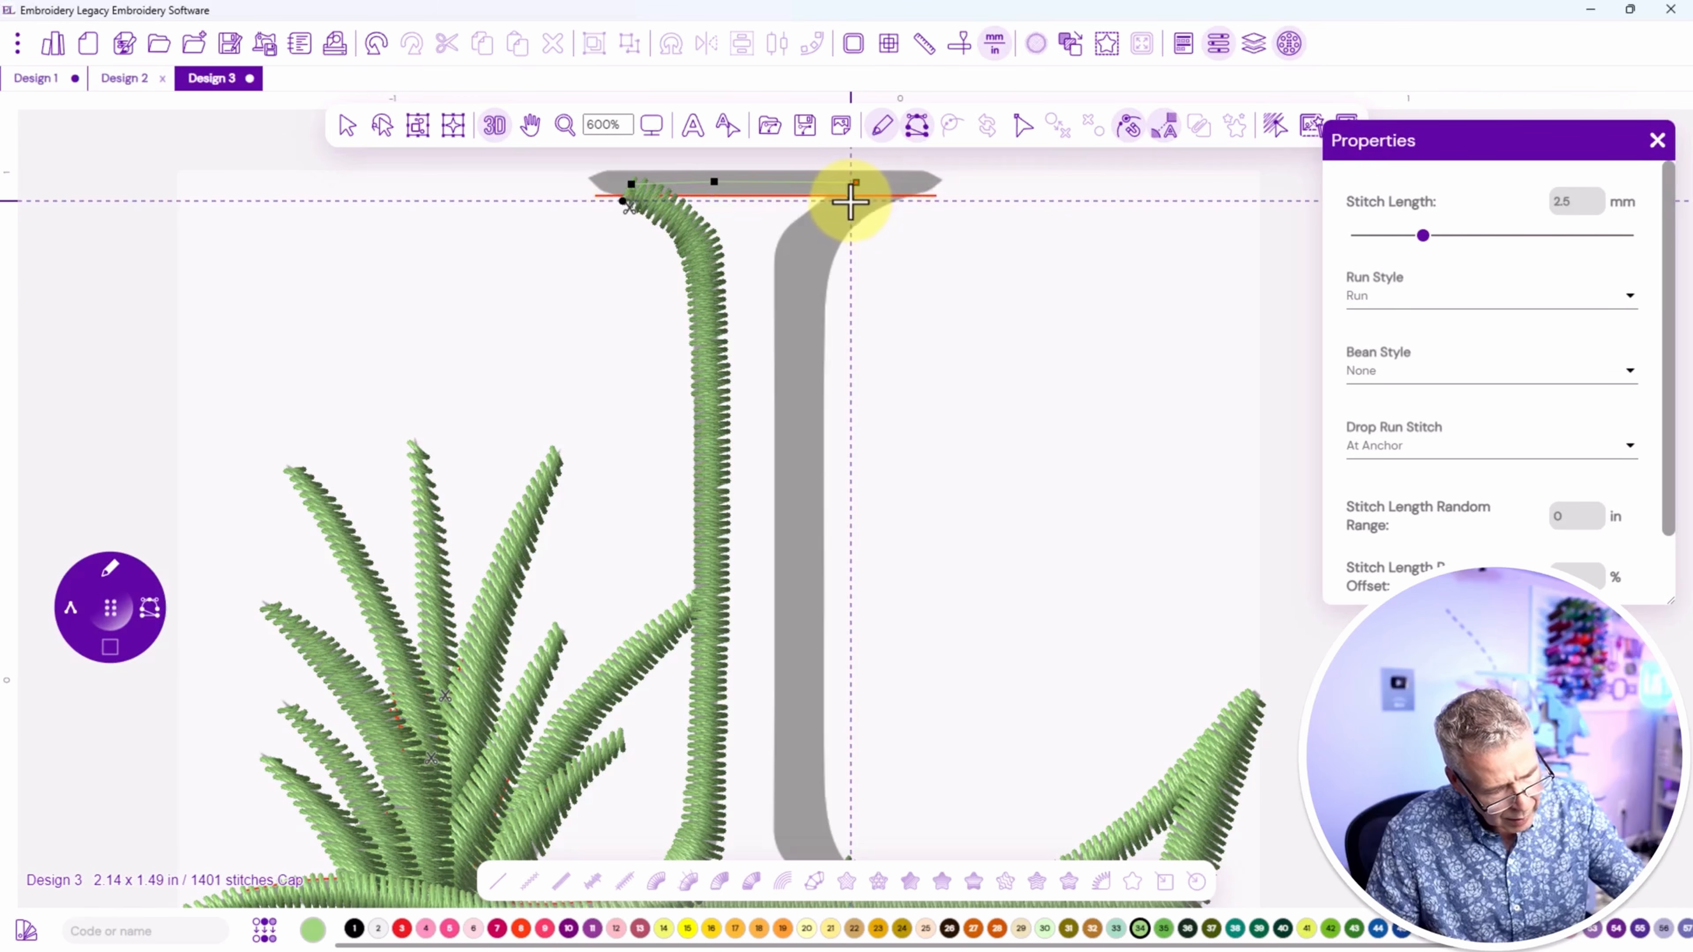
key(Return)
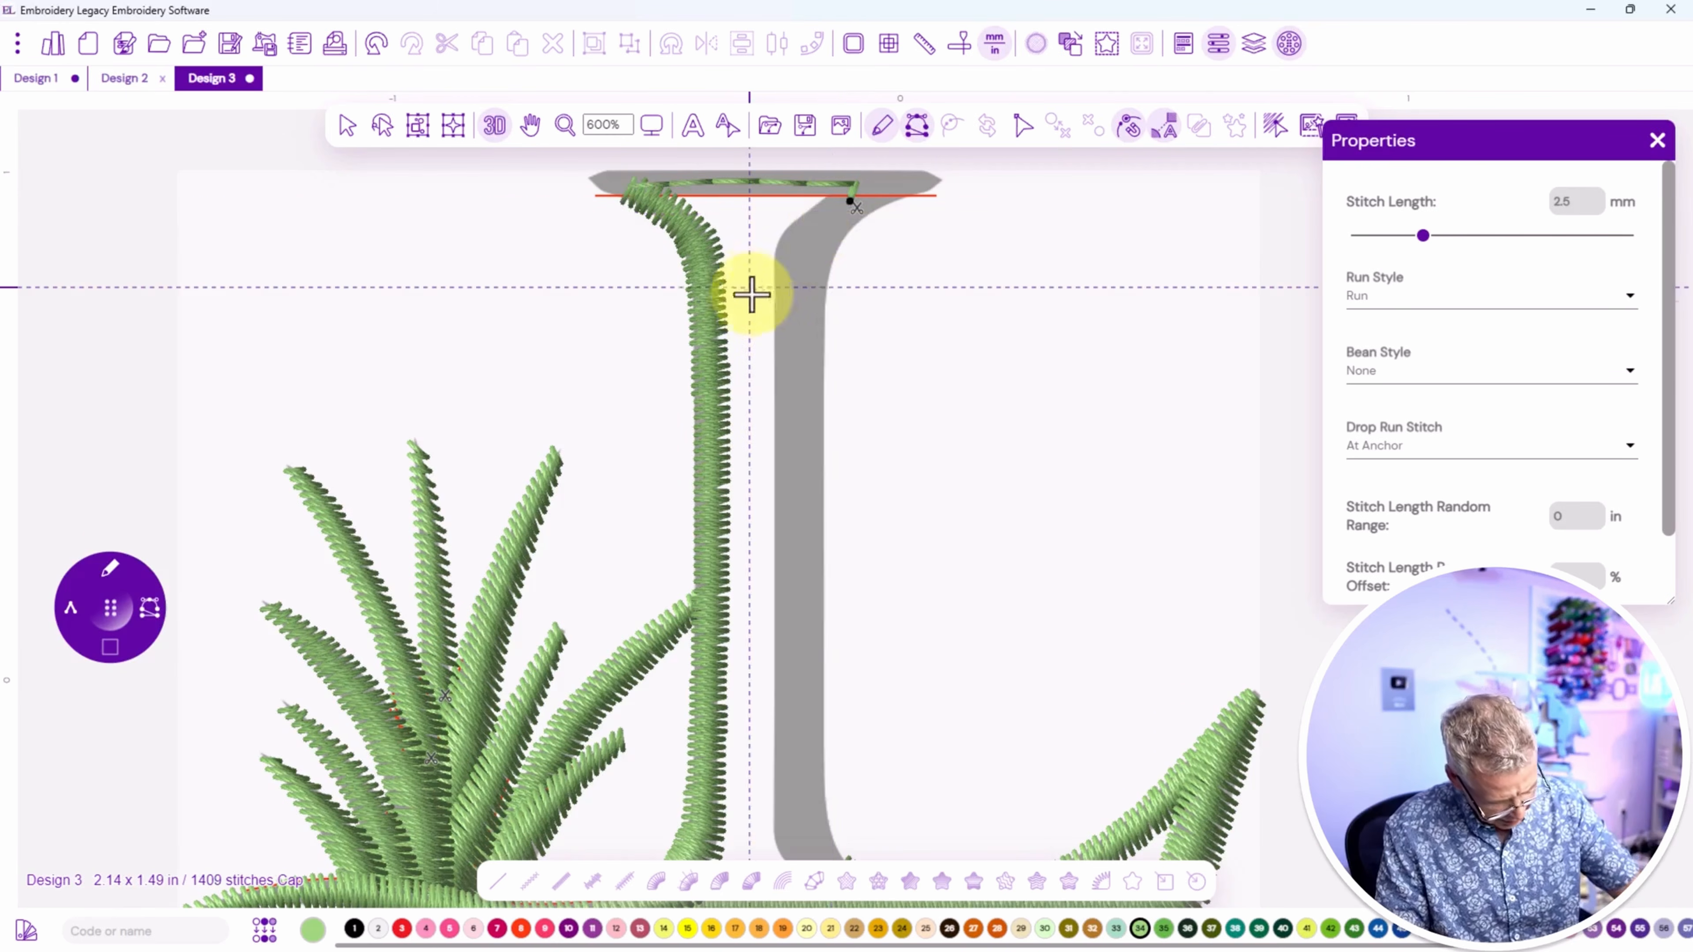
Start a satin shape for the thick stem, outlining its right edge from the base up and across its flared top.
drag(837, 423, 765, 202)
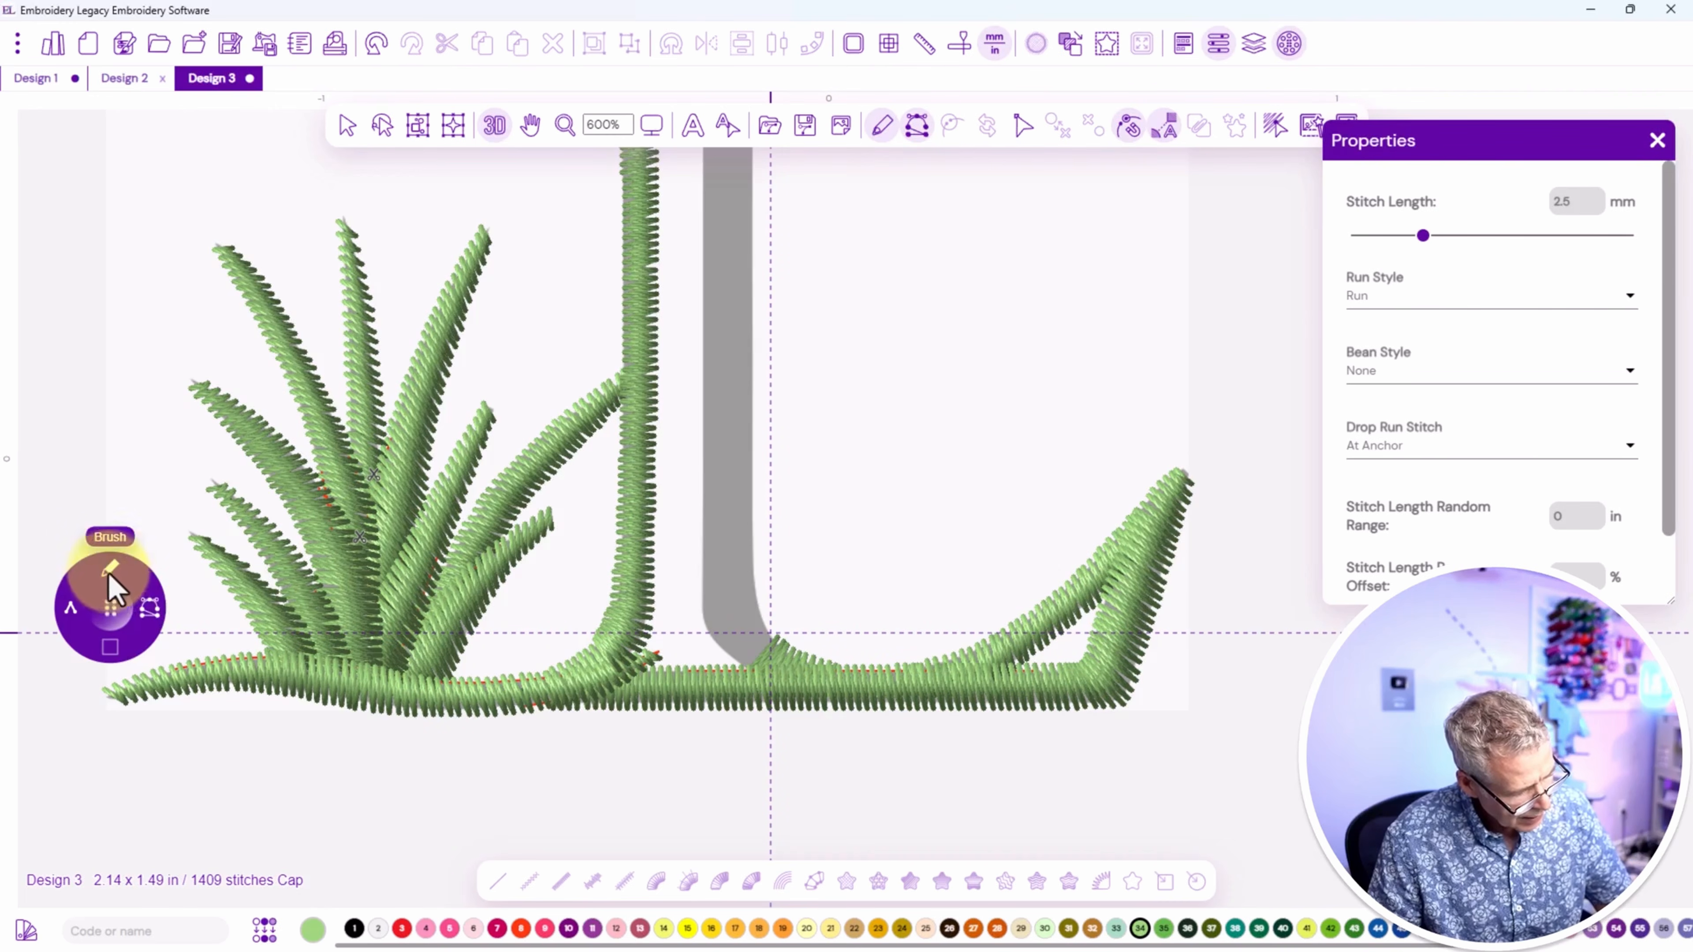
click(125, 578)
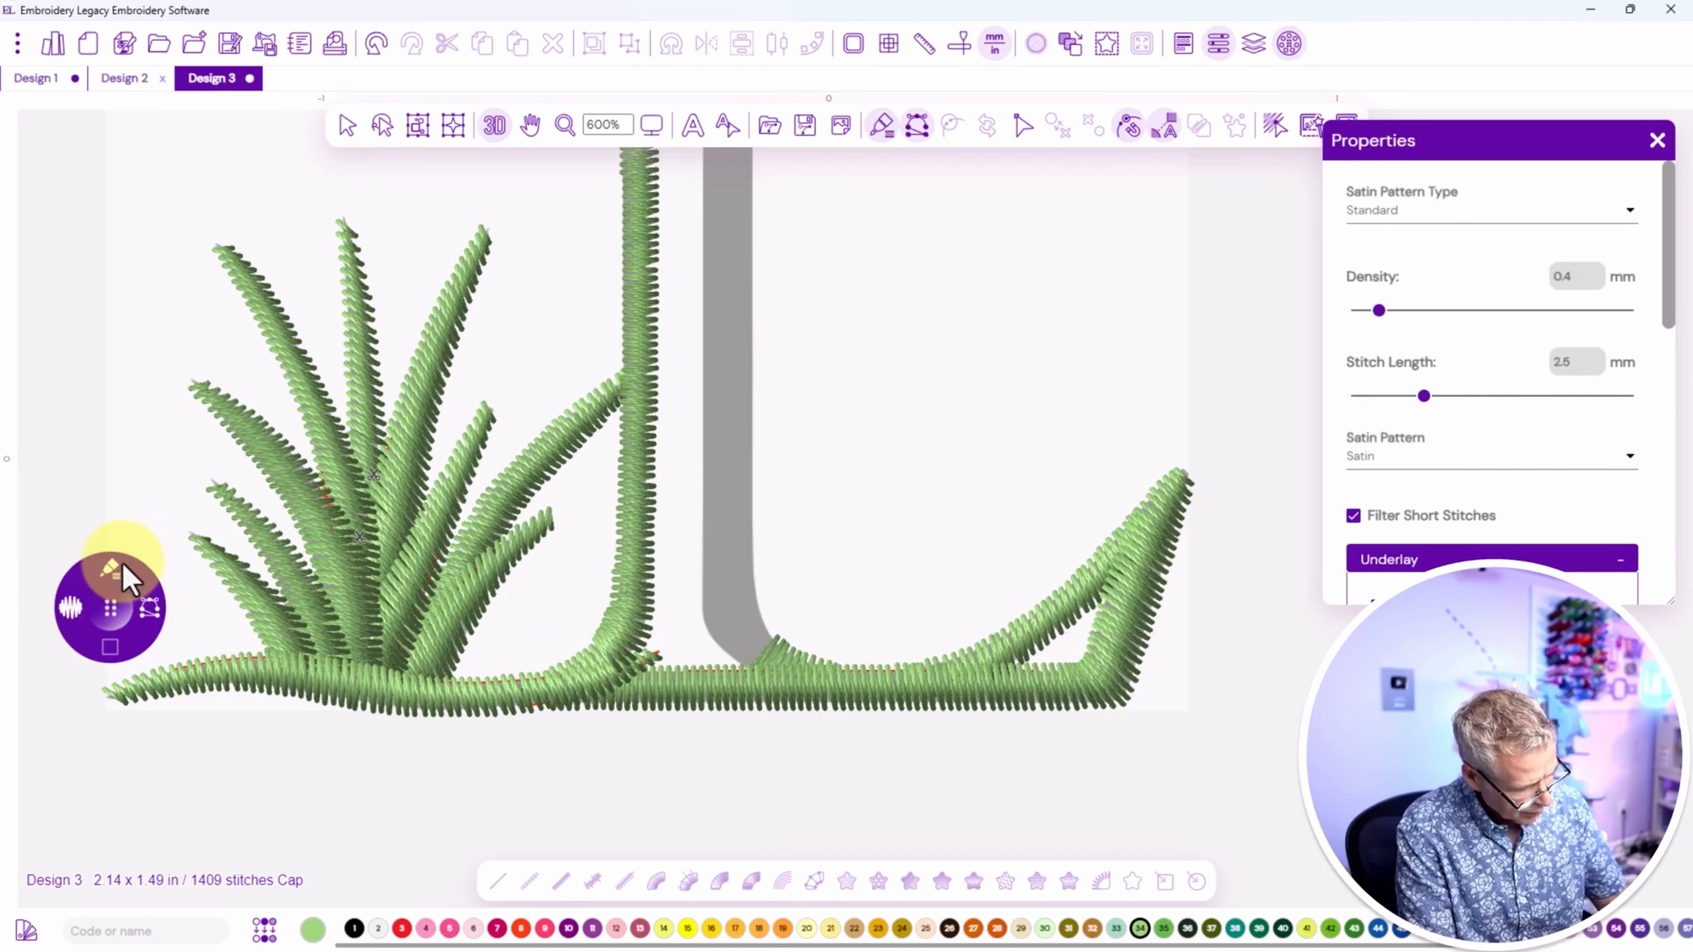
mouse_move(773, 639)
mouse_down()
mouse_move(751, 592)
mouse_move(760, 124)
mouse_move(777, 214)
mouse_up()
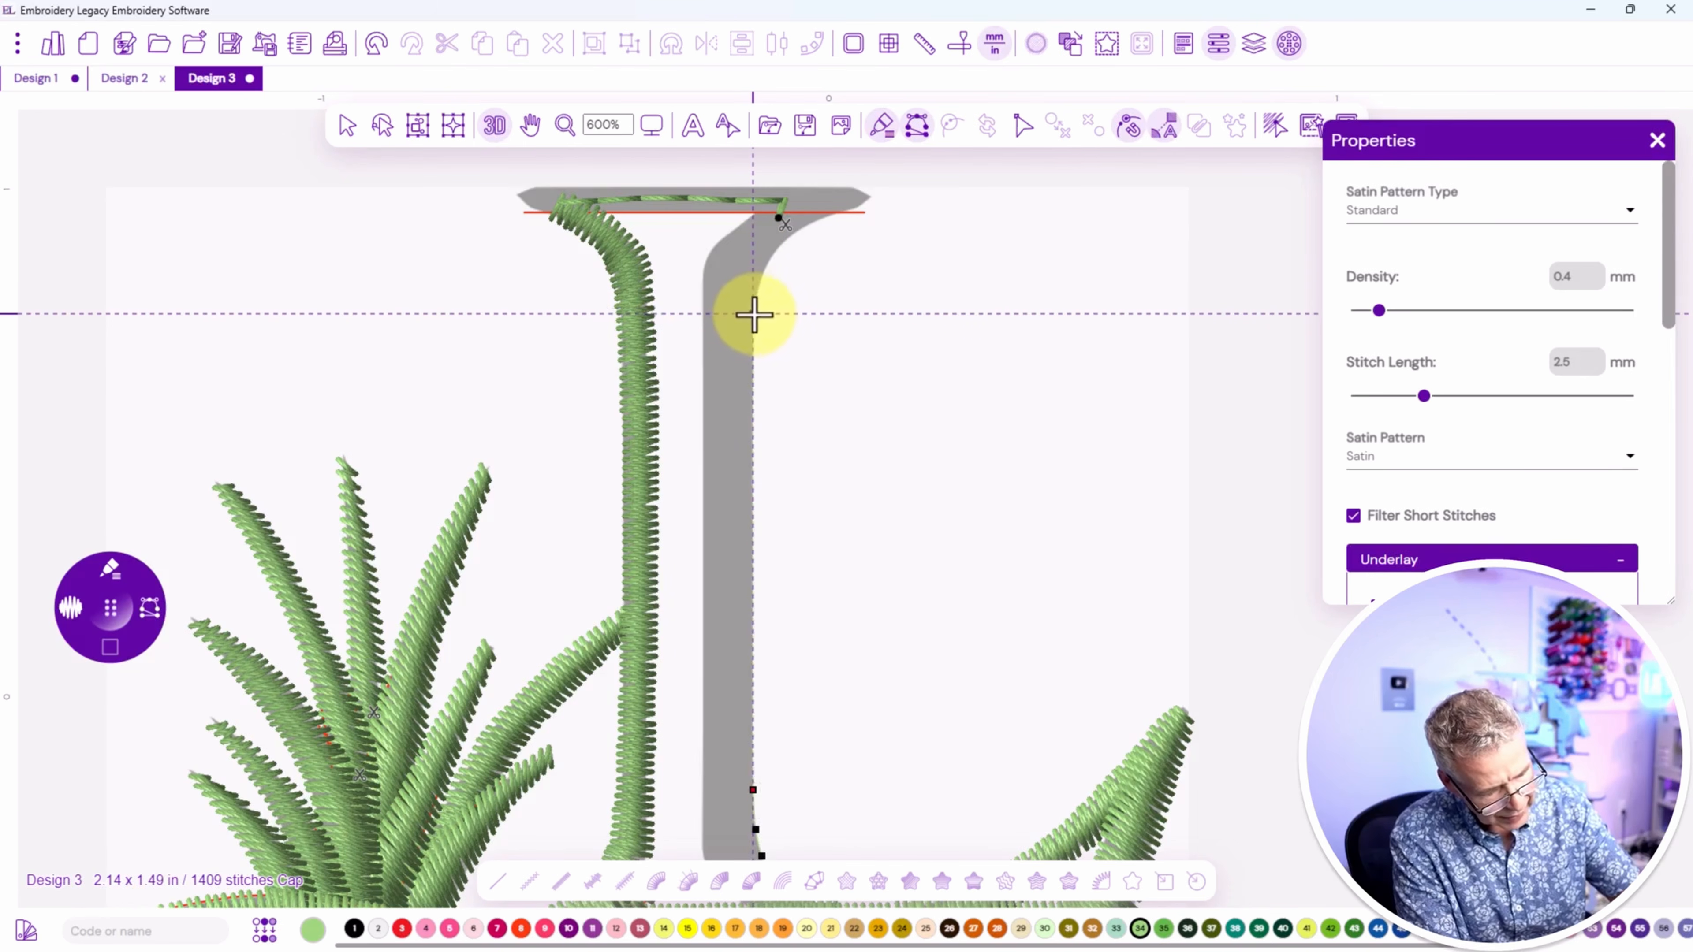
click(753, 311)
click(768, 264)
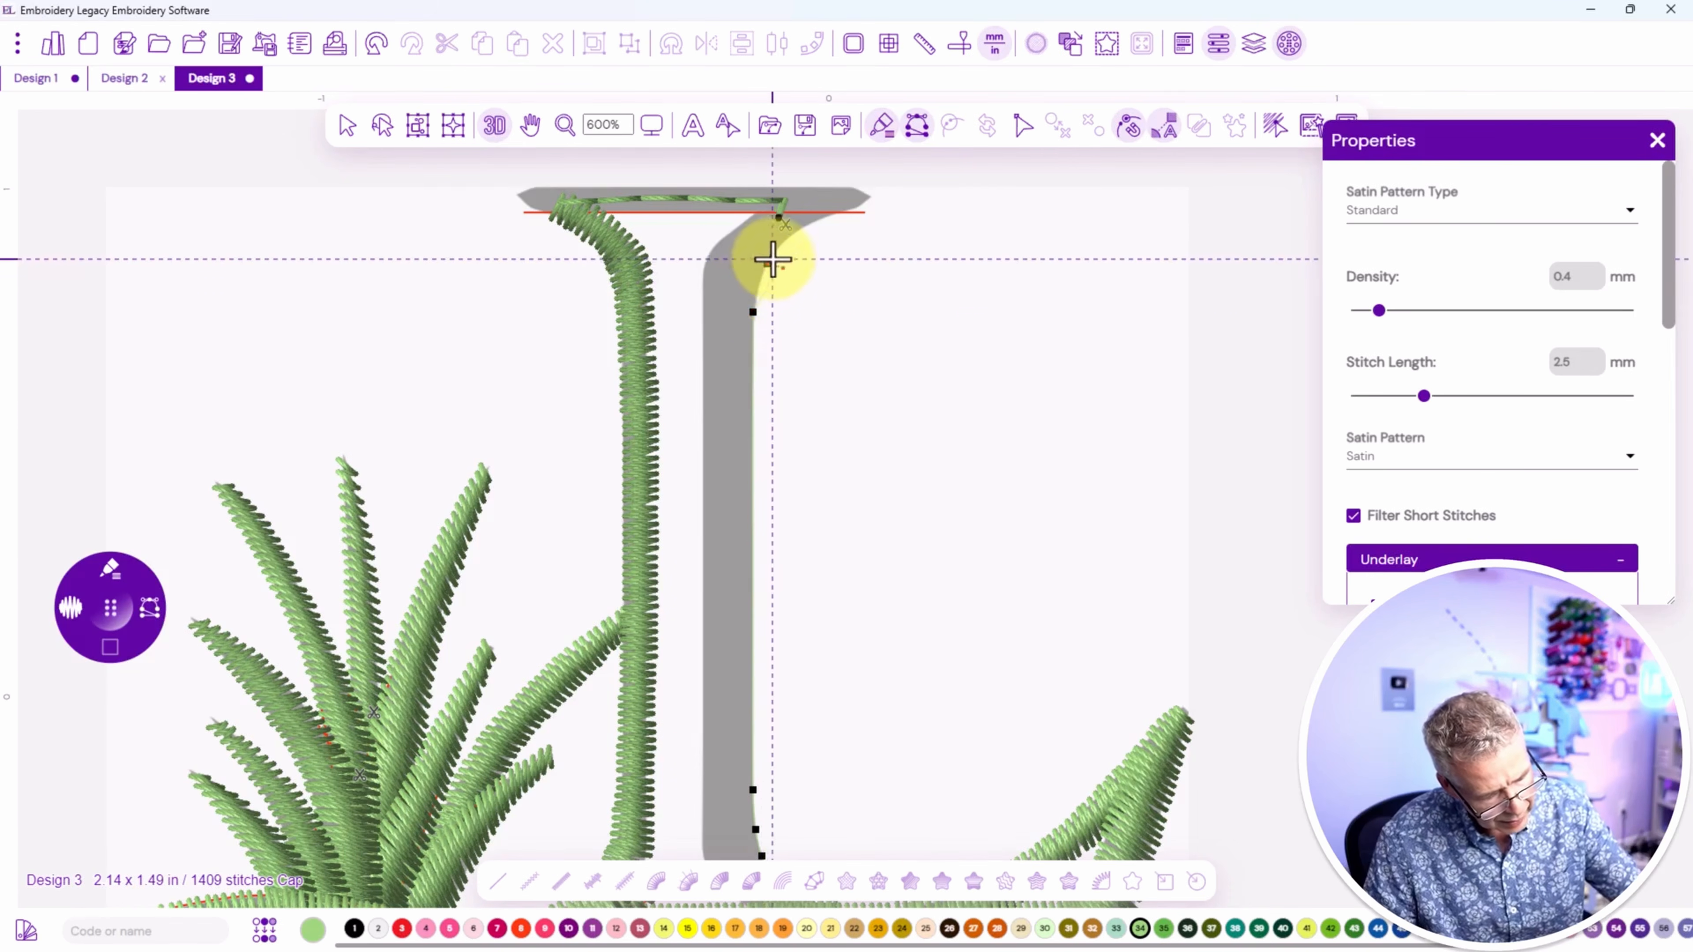
click(797, 231)
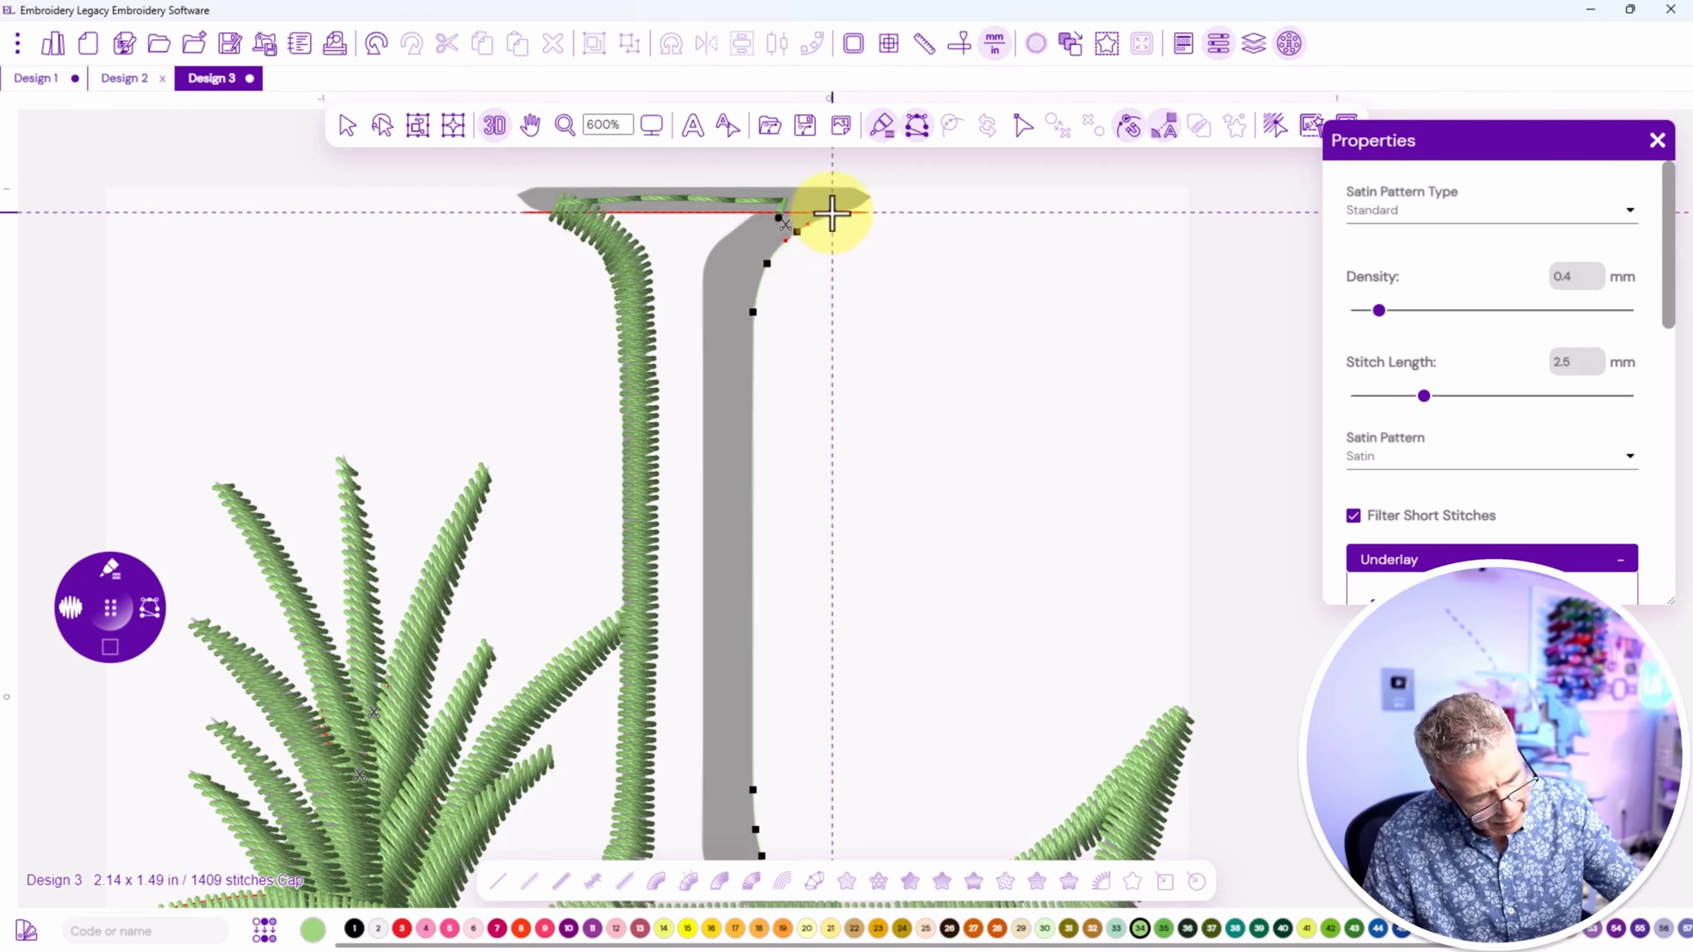
click(825, 197)
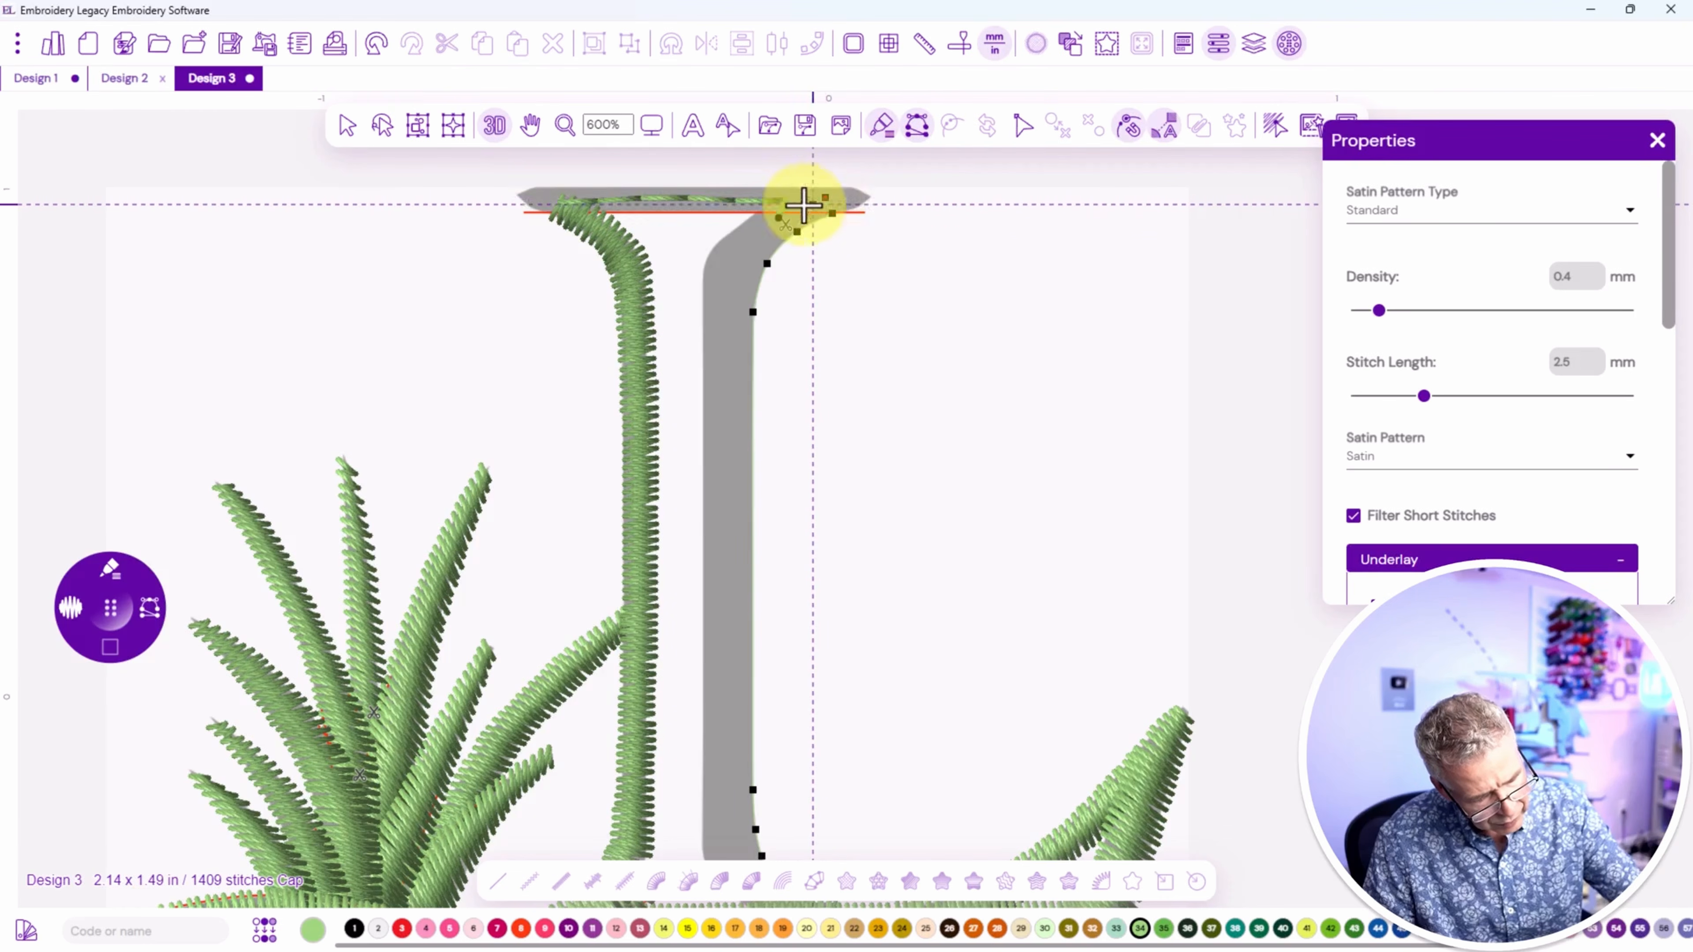
click(773, 197)
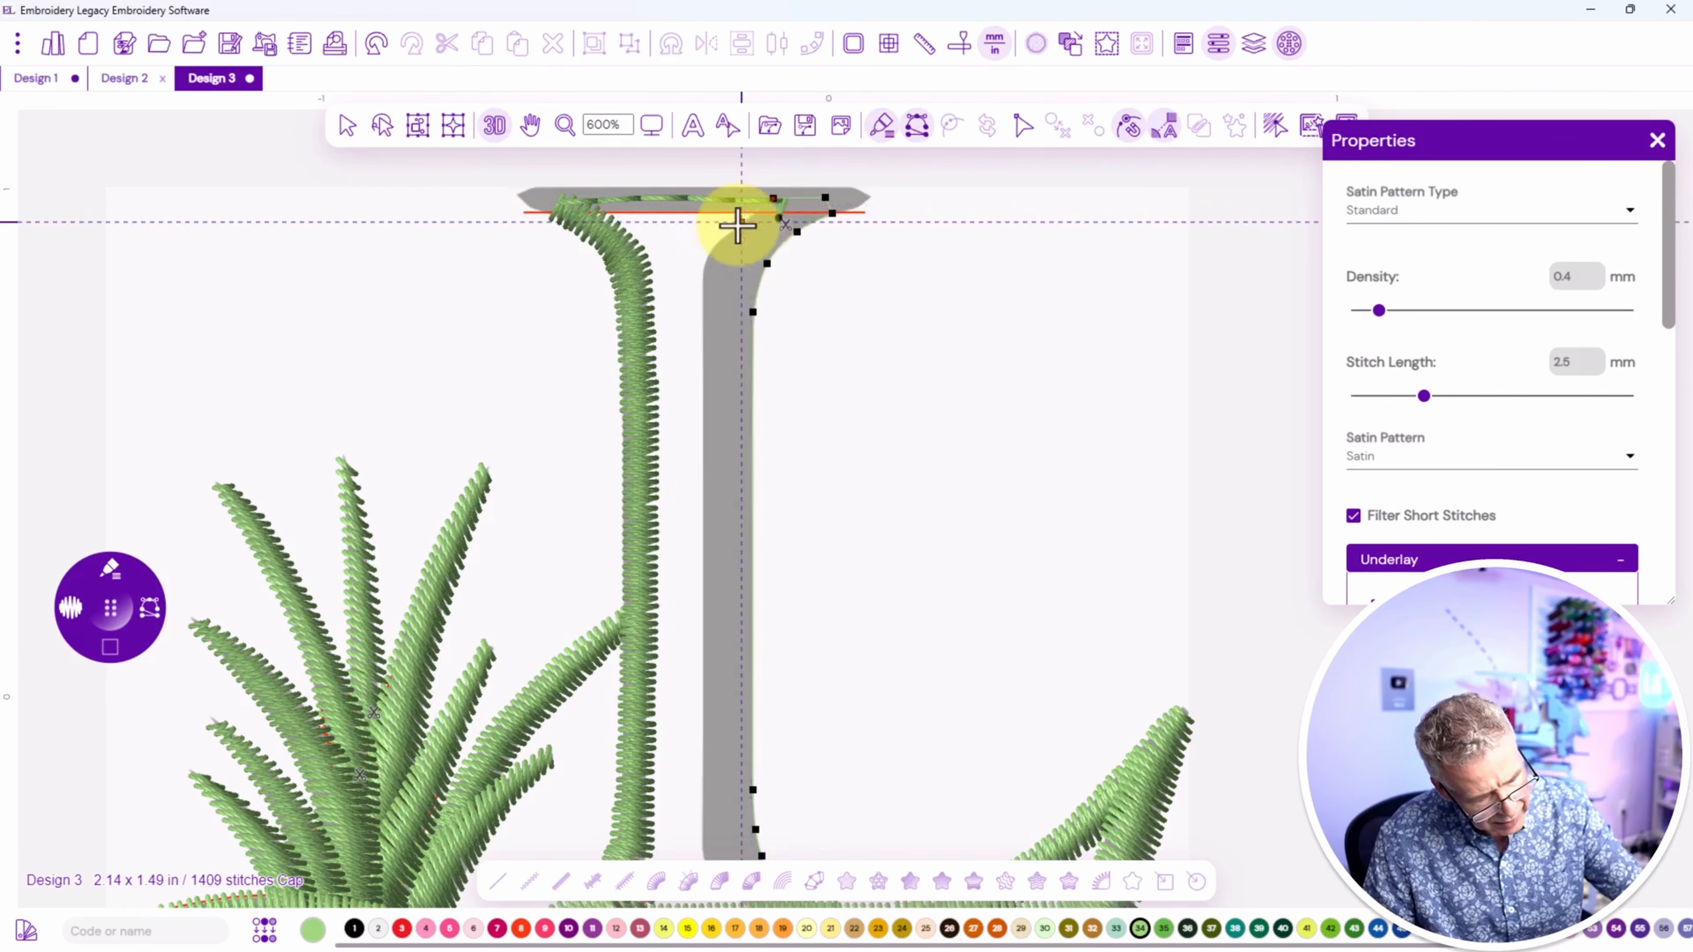
Outline the thick stem's left edge down to the base bar and close the satin shape.
click(711, 253)
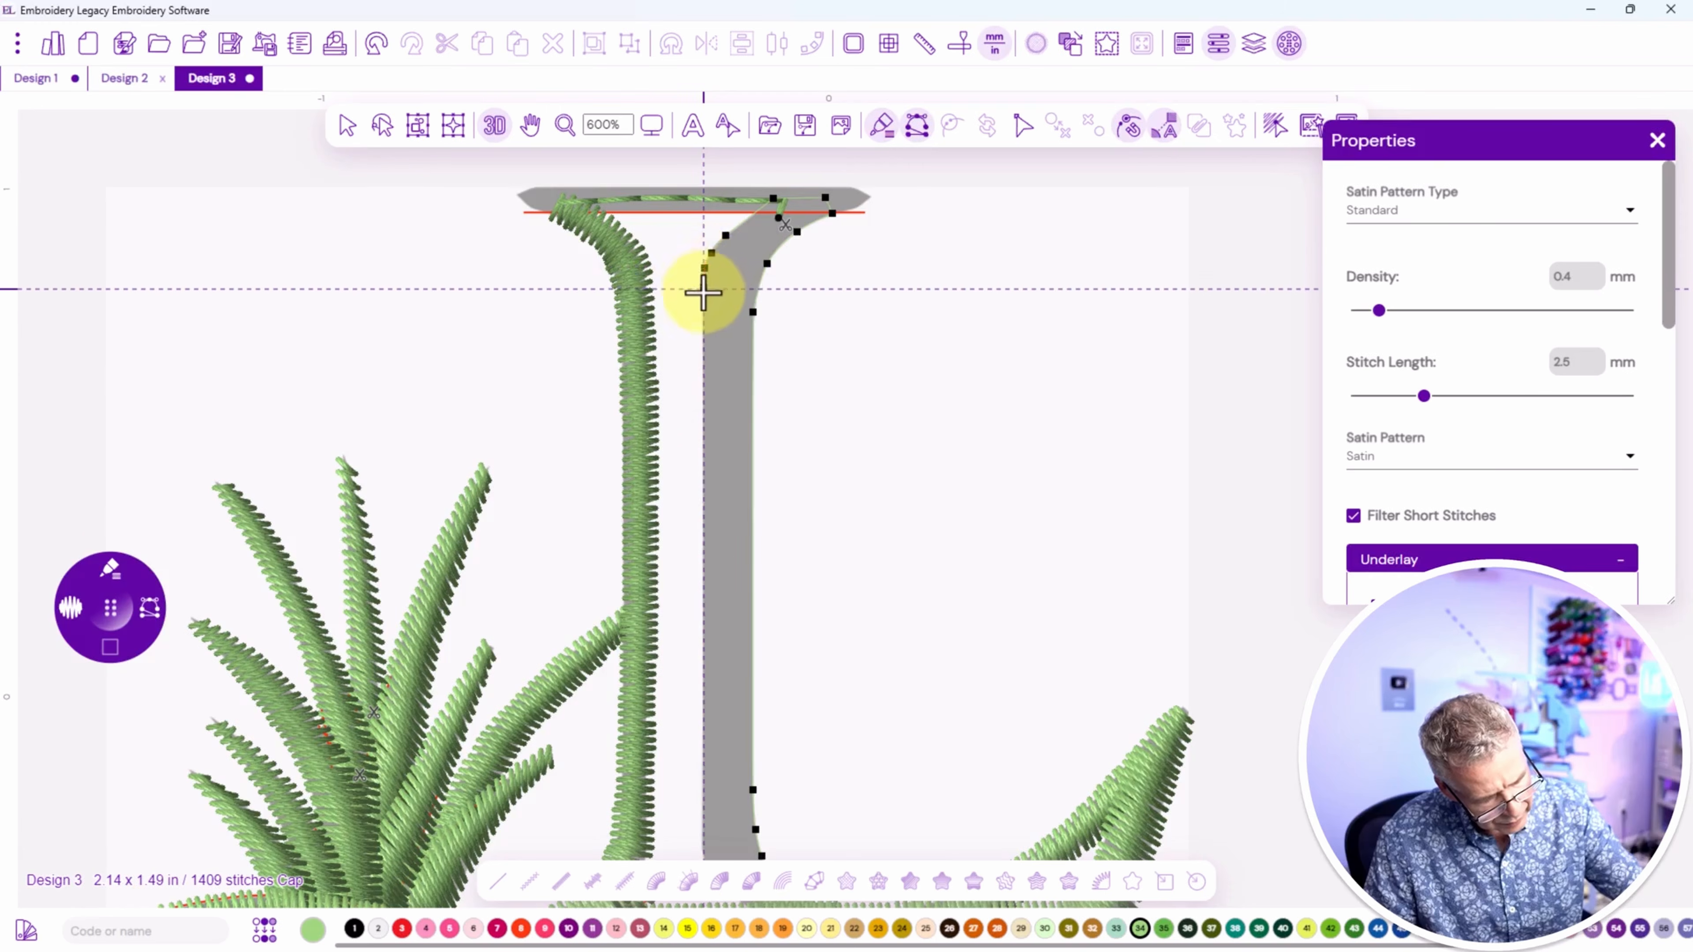
click(704, 288)
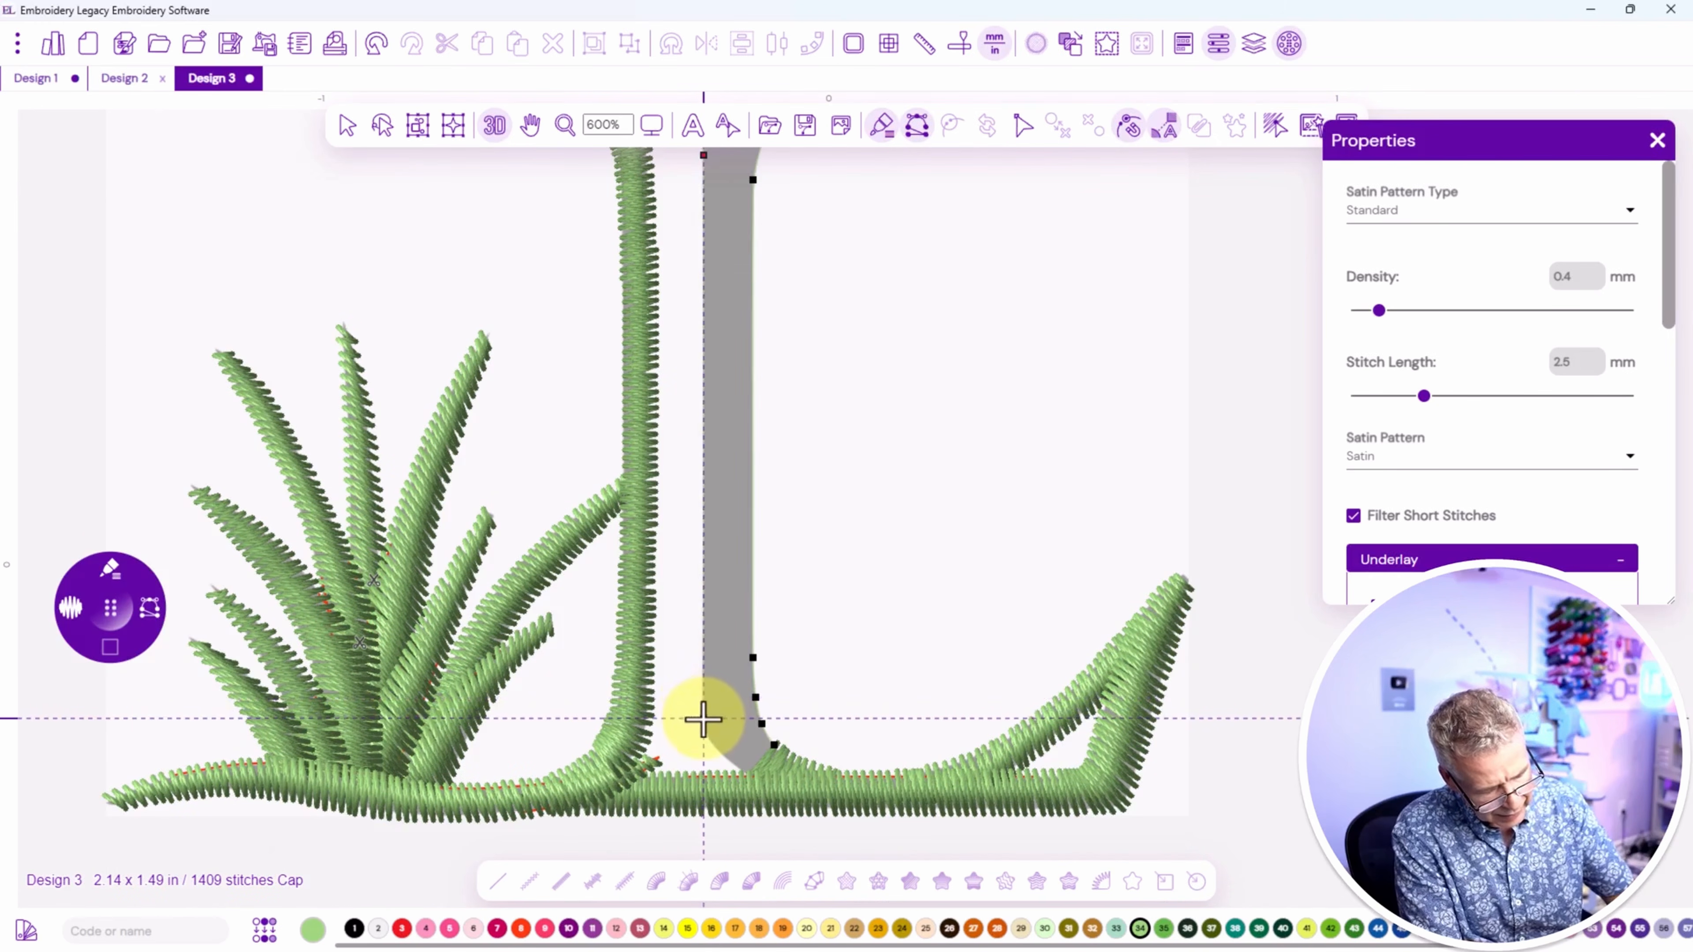
click(703, 718)
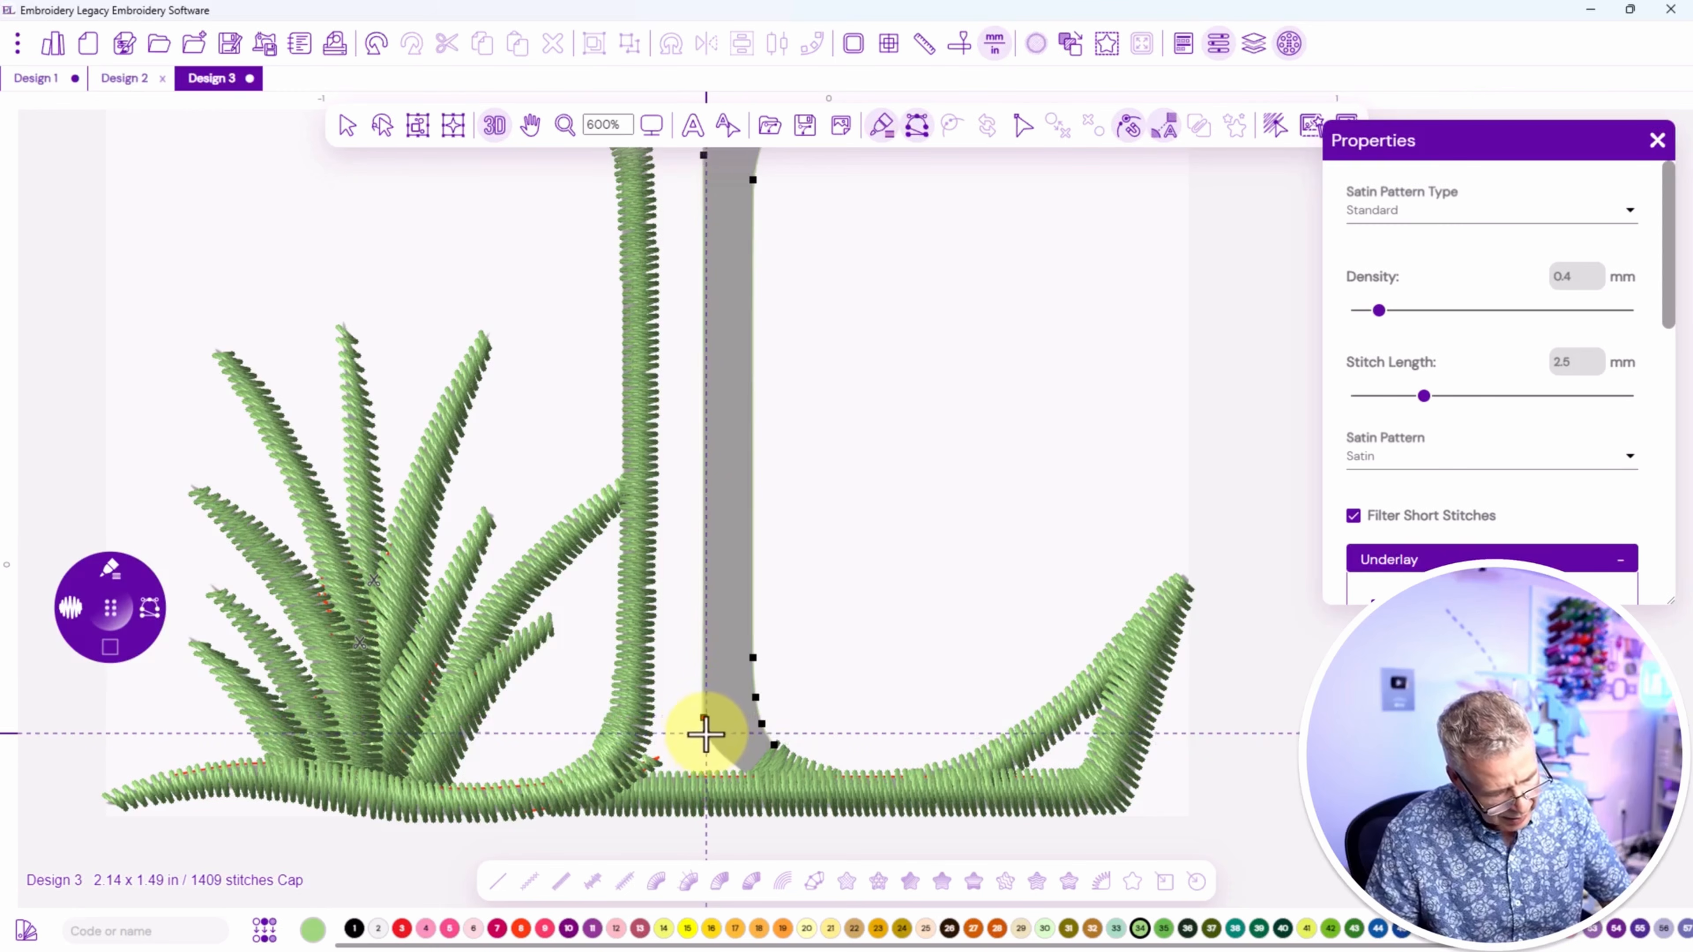
click(707, 735)
click(723, 752)
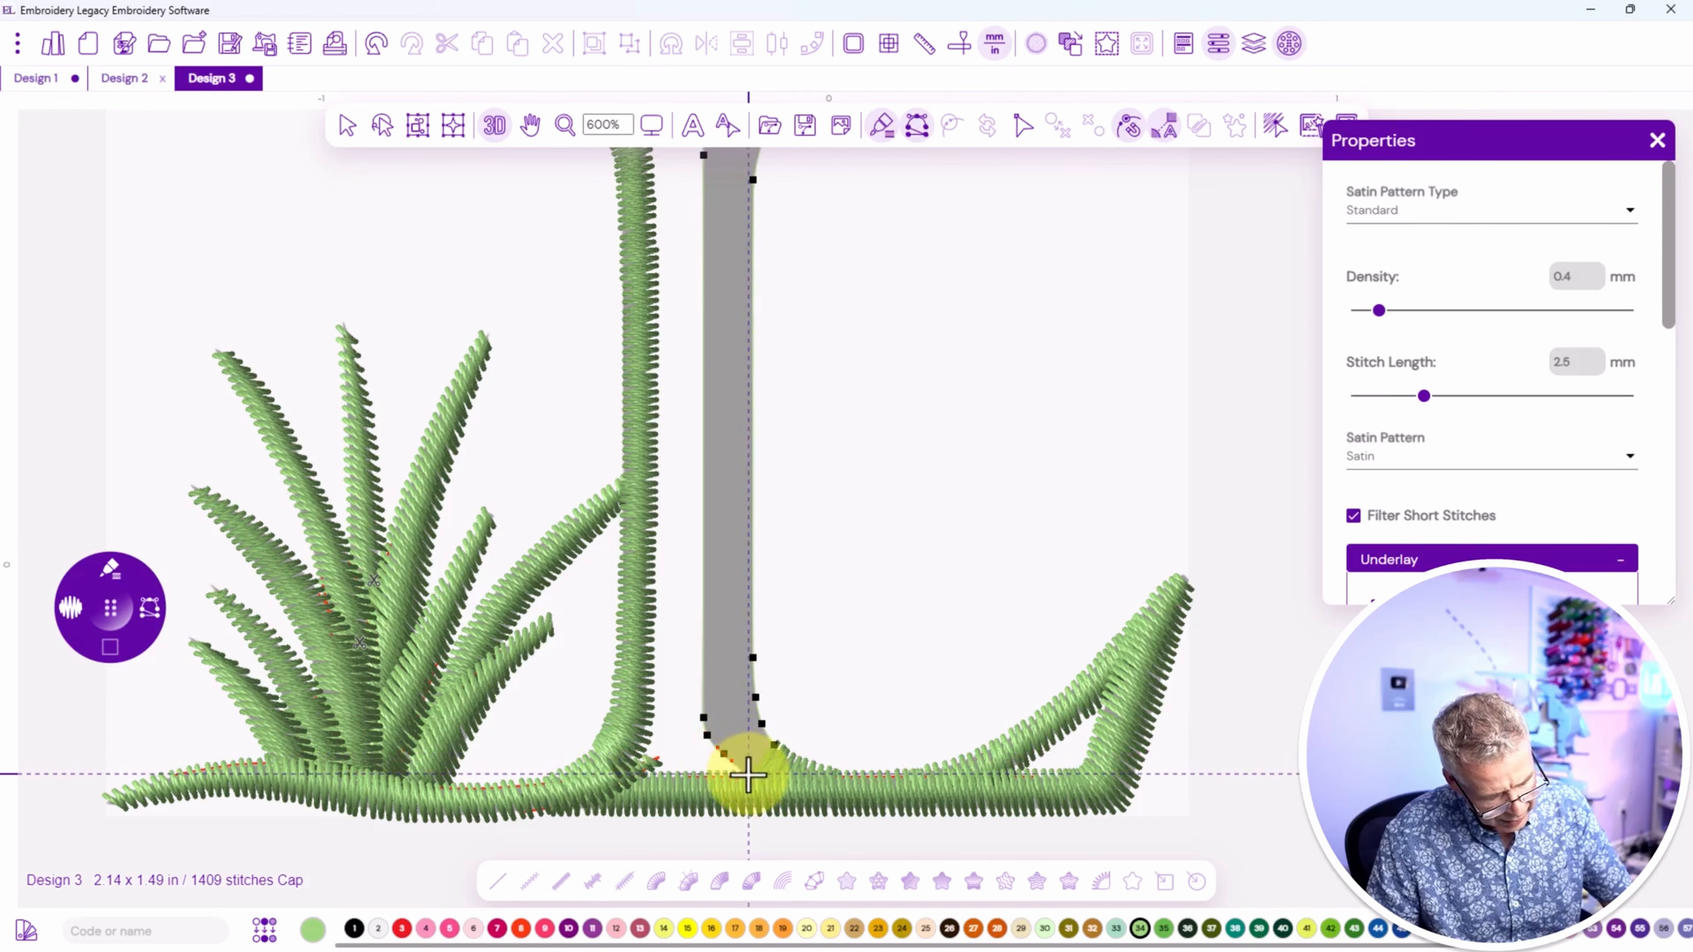
click(748, 771)
right_click(746, 766)
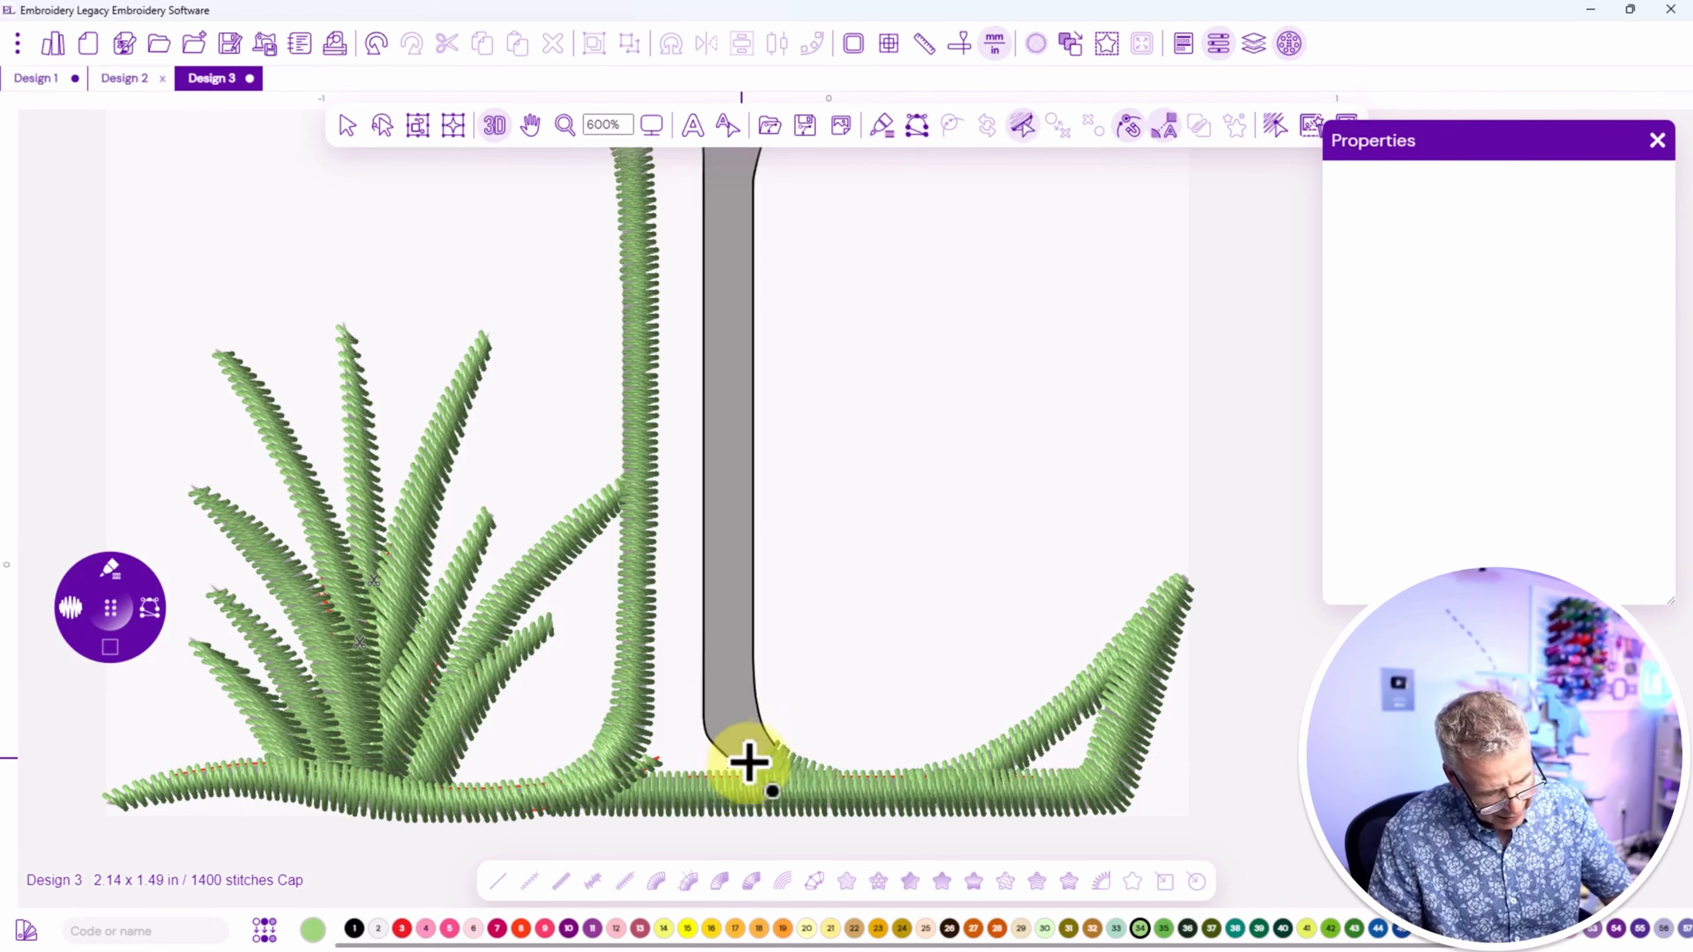
Add stitch angle lines across the thick stem's base, shaft and flared top, and generate its satin.
mouse_move(774, 745)
mouse_down()
mouse_move(746, 783)
mouse_move(717, 748)
mouse_up()
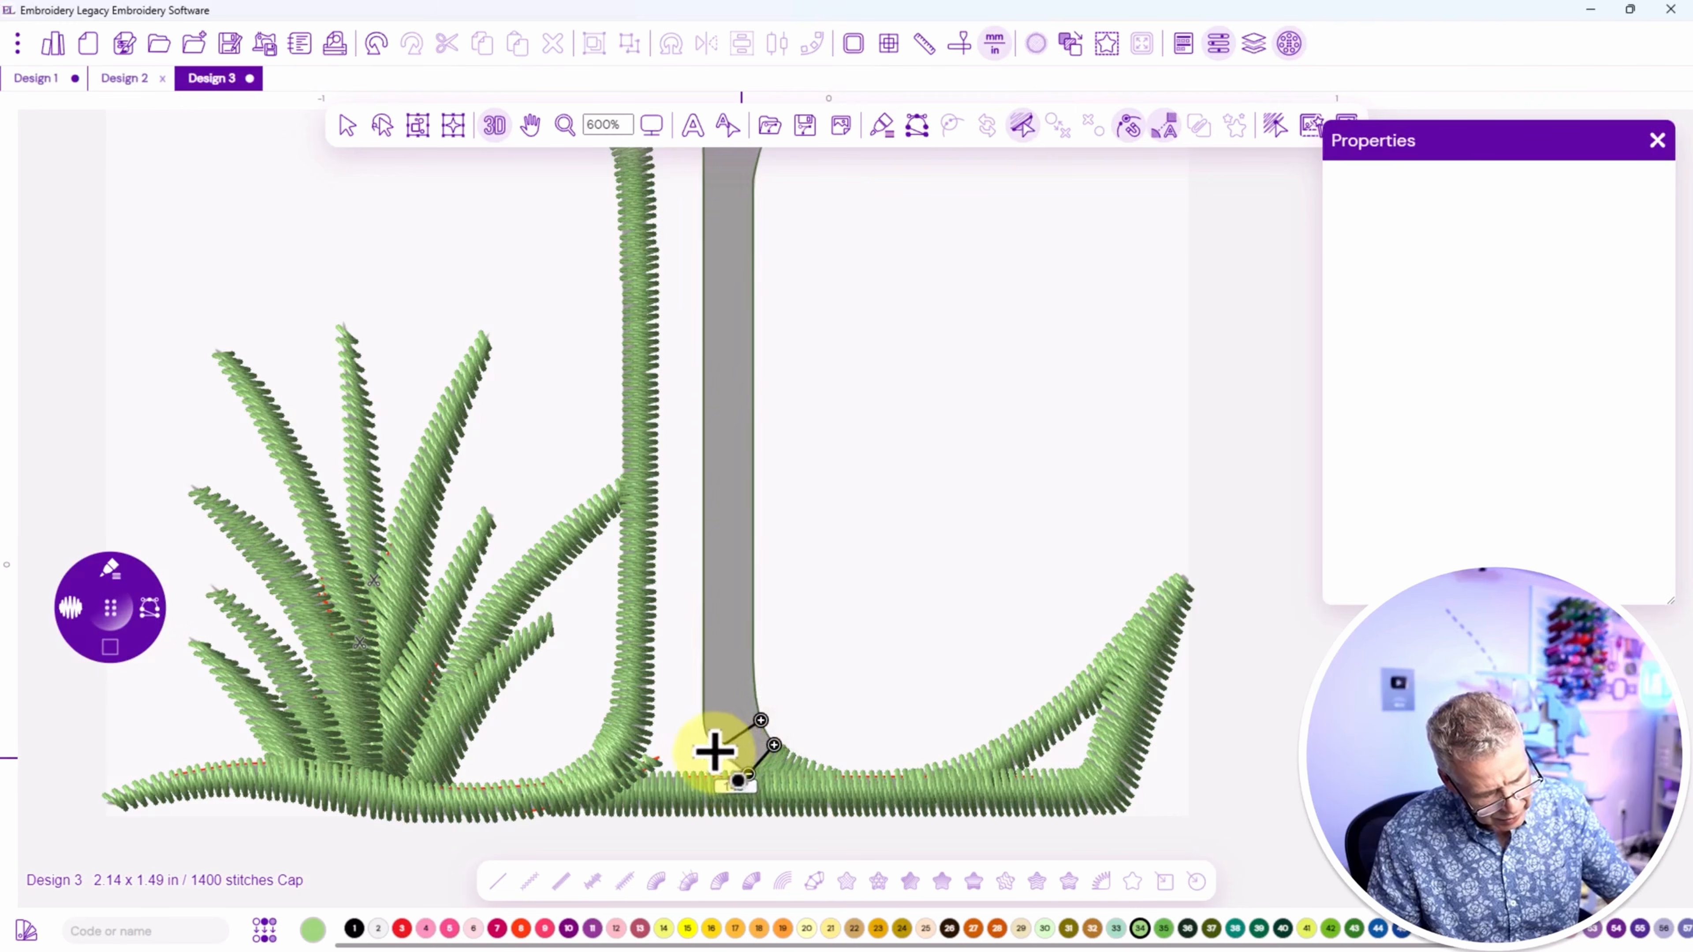
drag(753, 677, 707, 664)
drag(805, 351, 805, 548)
drag(789, 476, 806, 370)
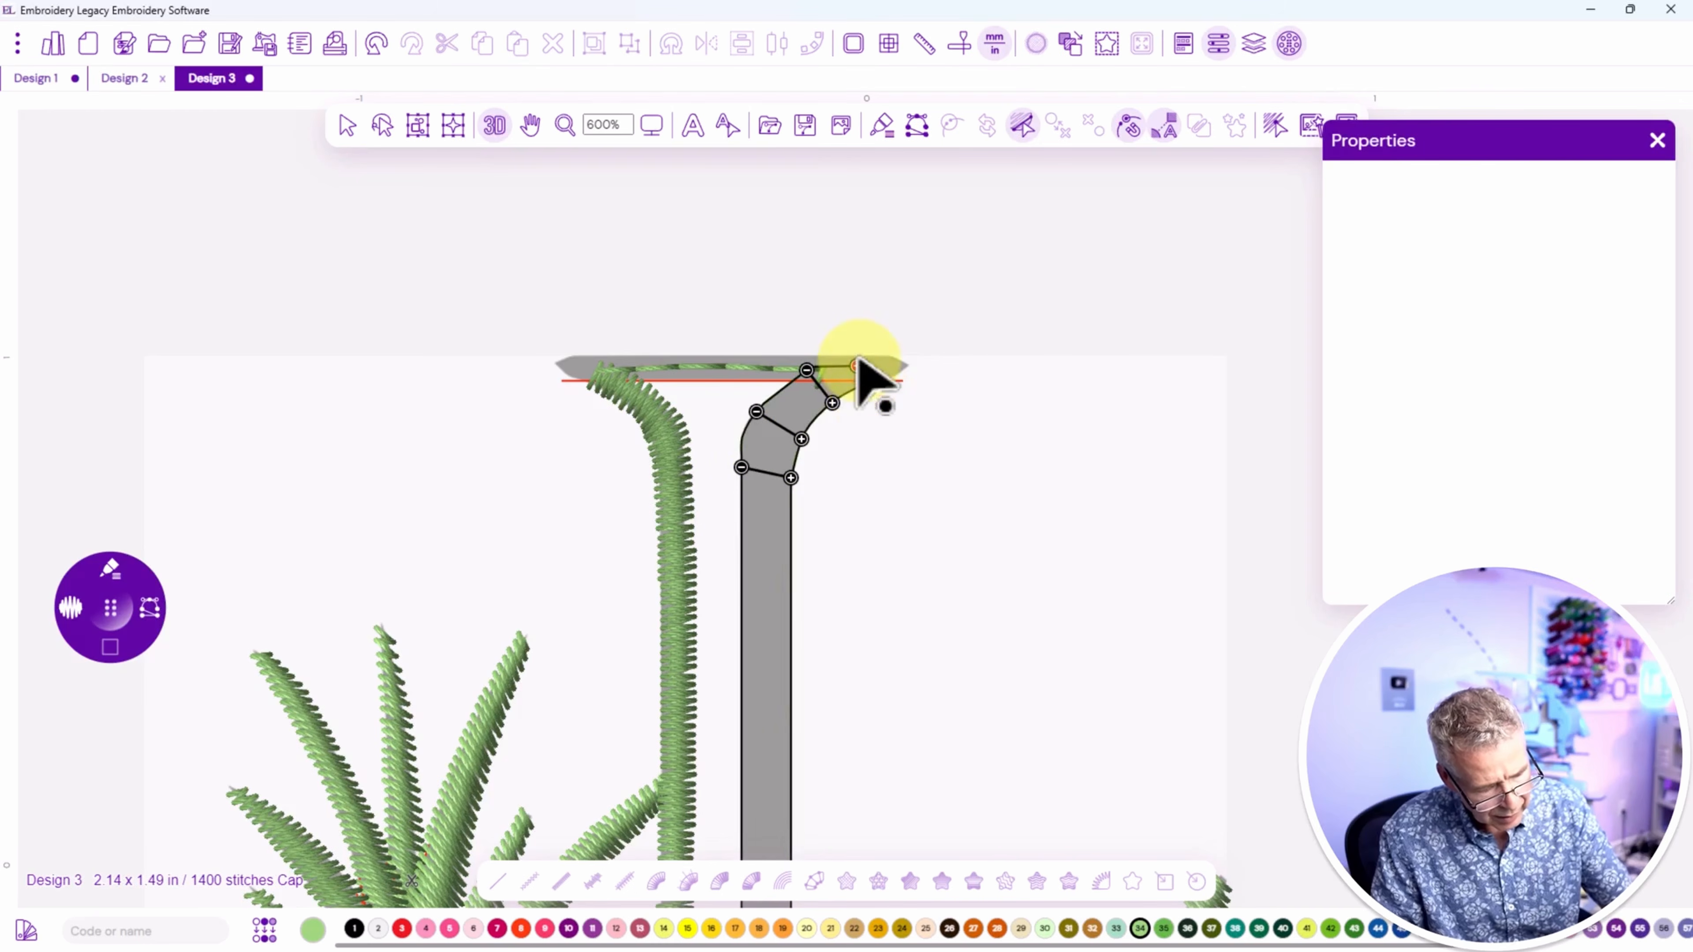
click(858, 363)
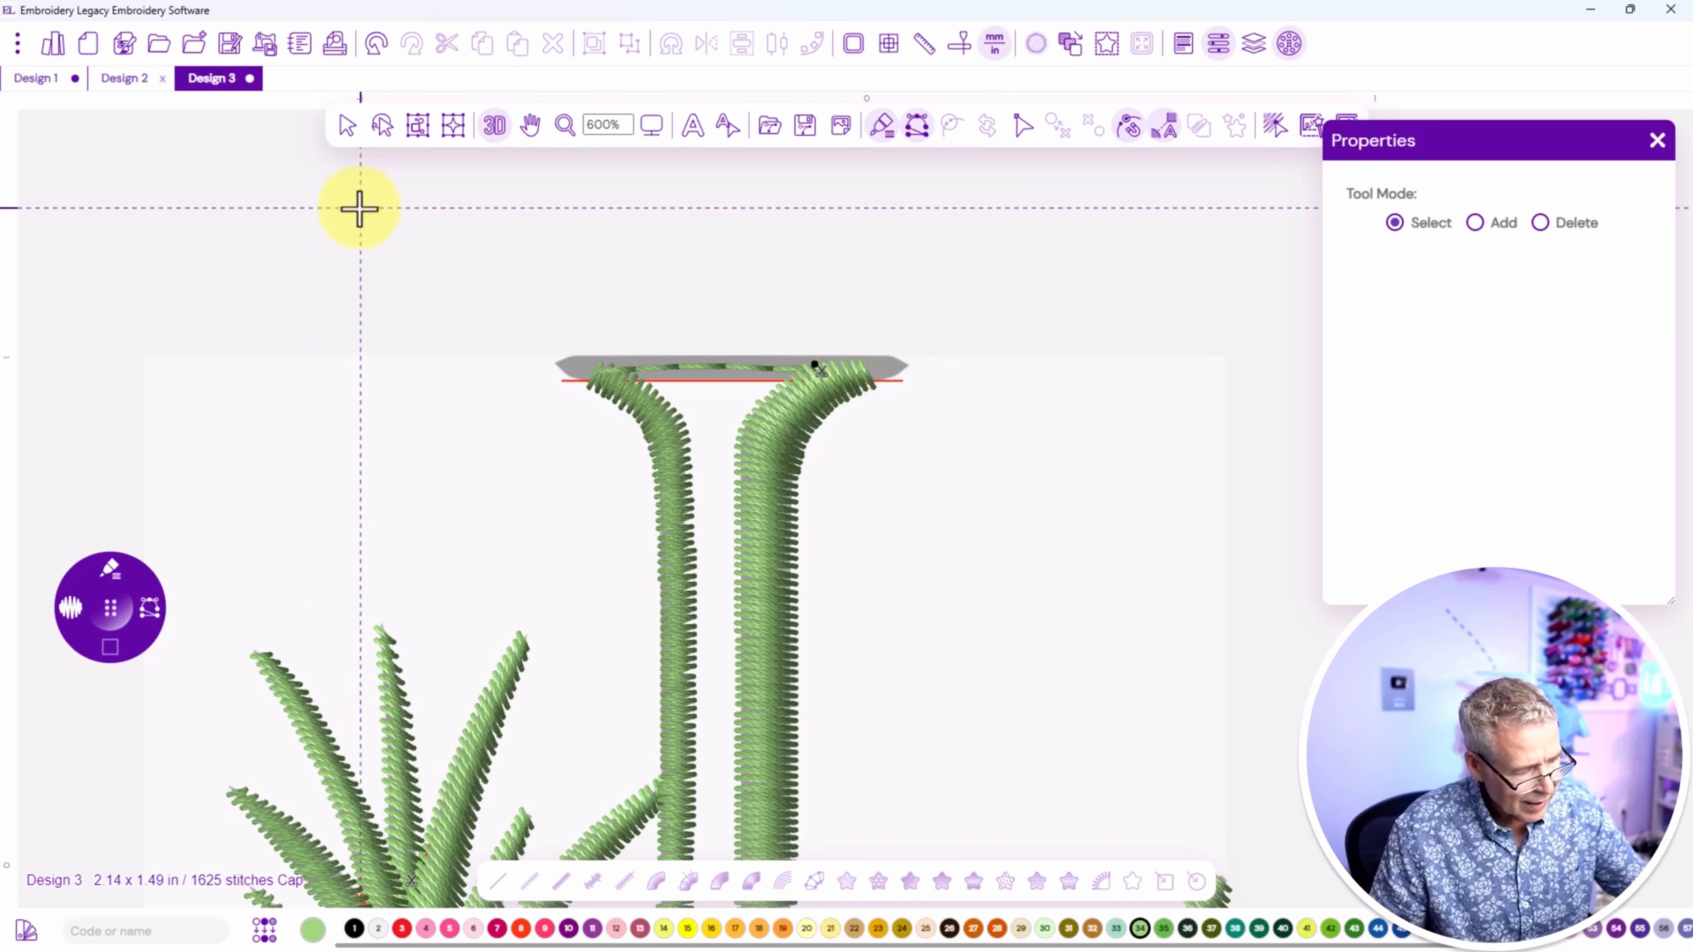
Outline the top serif as a closed satin shape spanning both stems, following its pointed left and right ends.
click(890, 358)
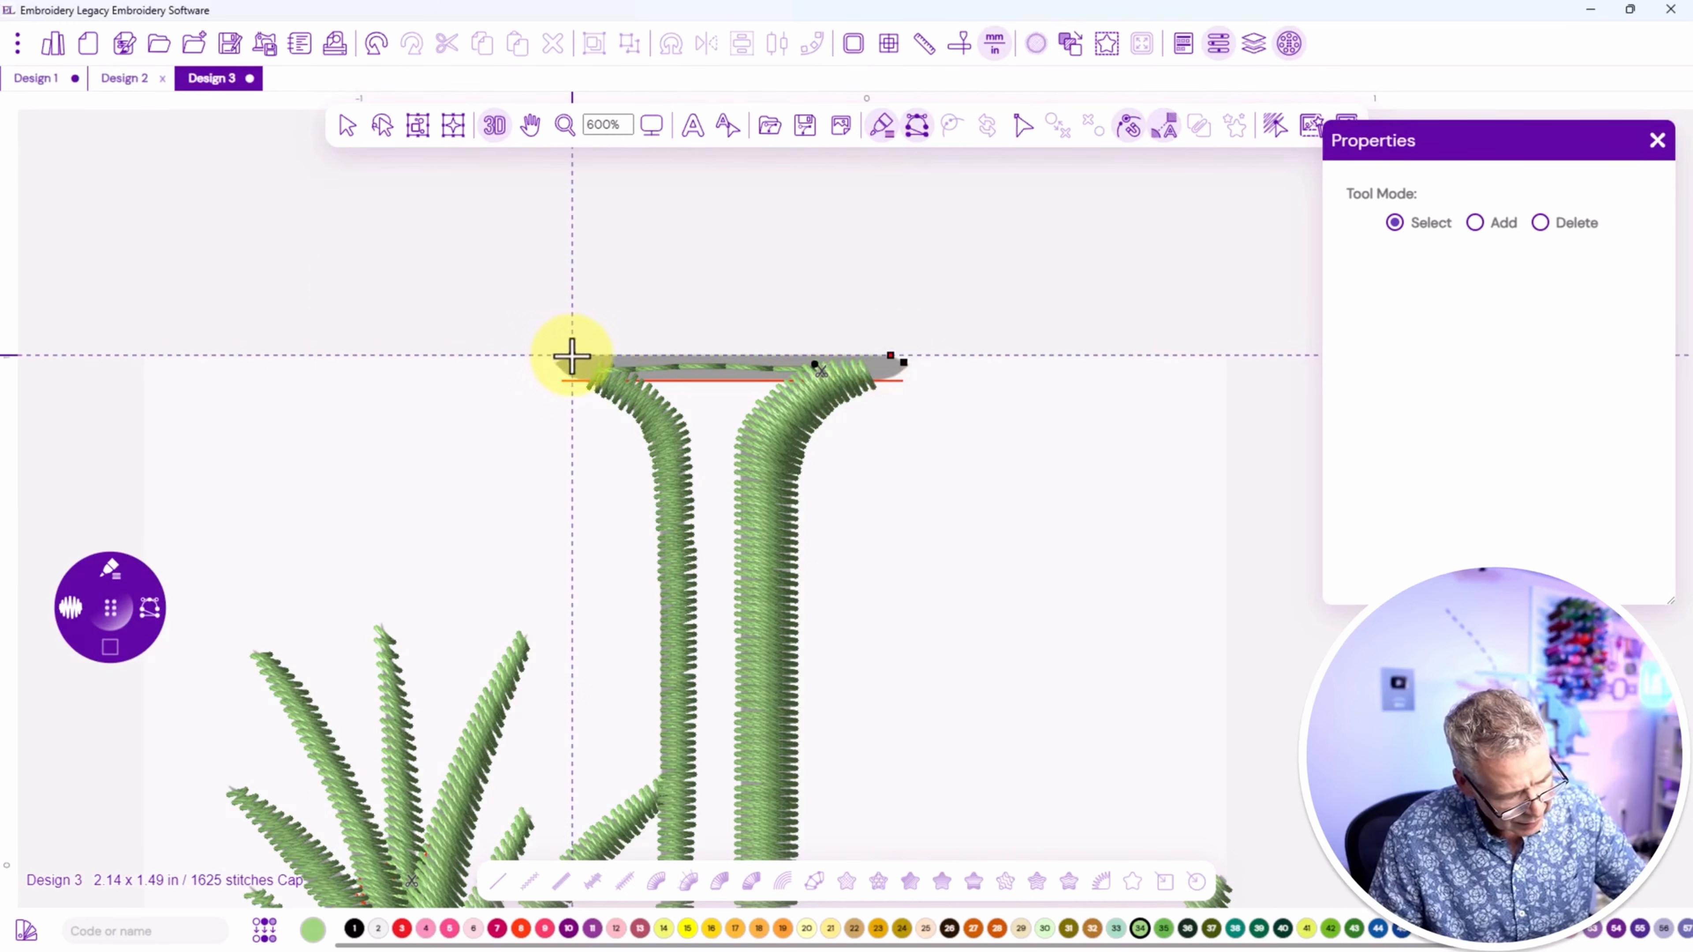
click(561, 368)
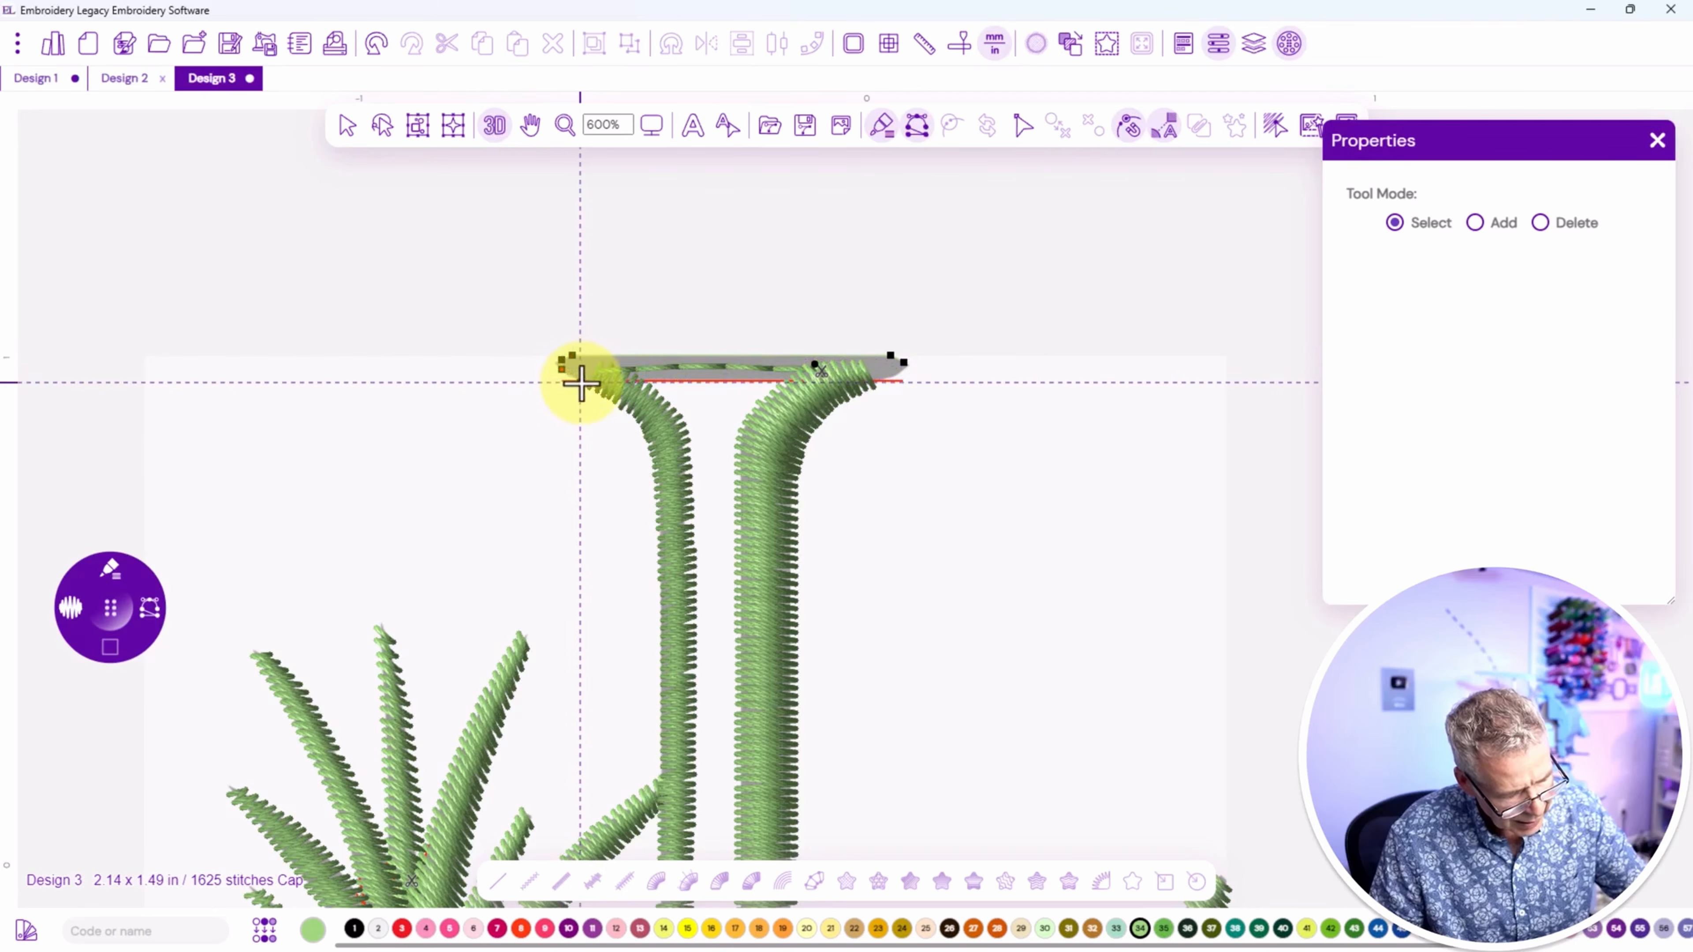
click(580, 382)
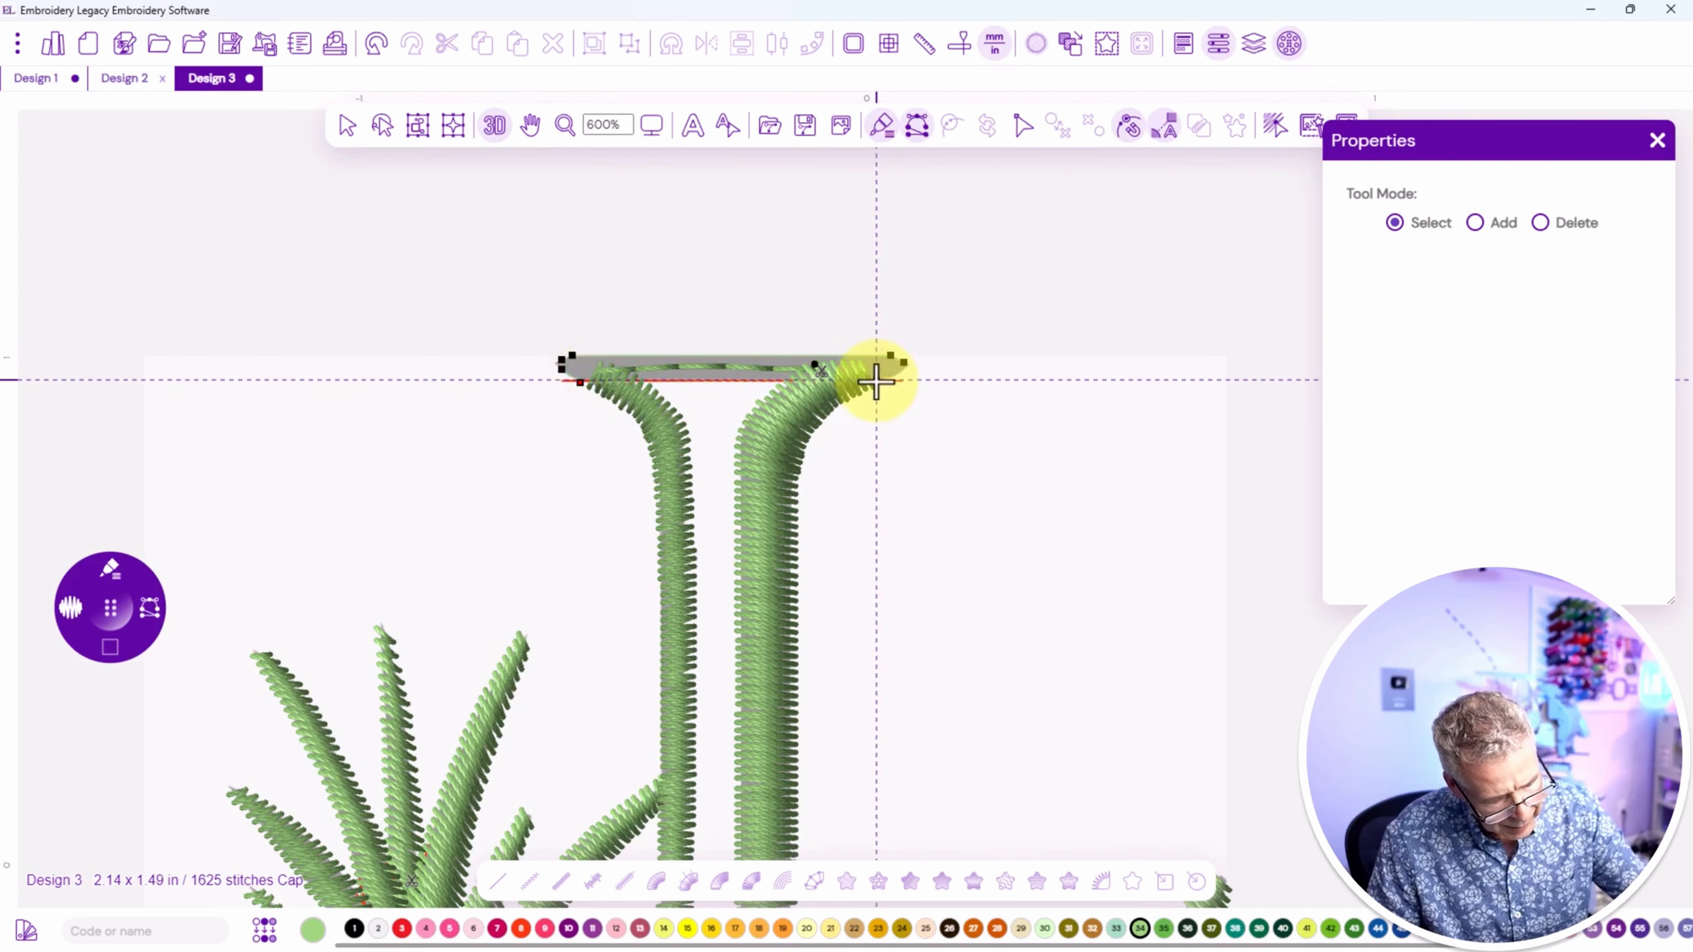
click(900, 369)
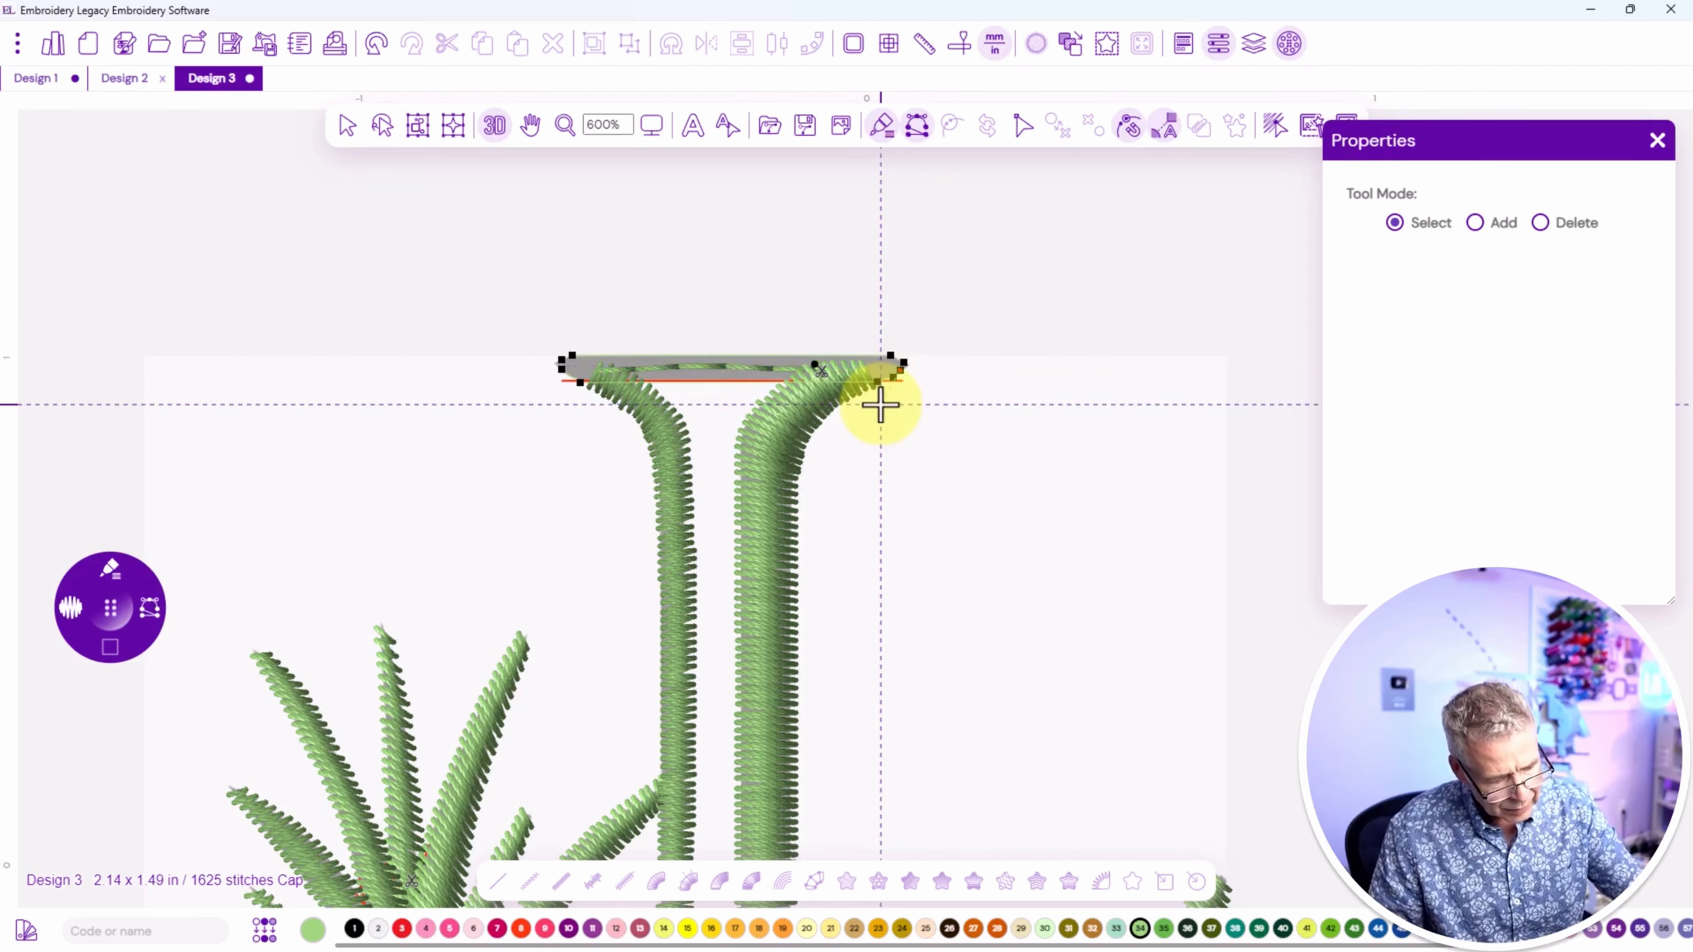
Add vertical stitch angle lines at the right end, middle and left end of the top serif, and generate its satin.
key(a)
click(897, 359)
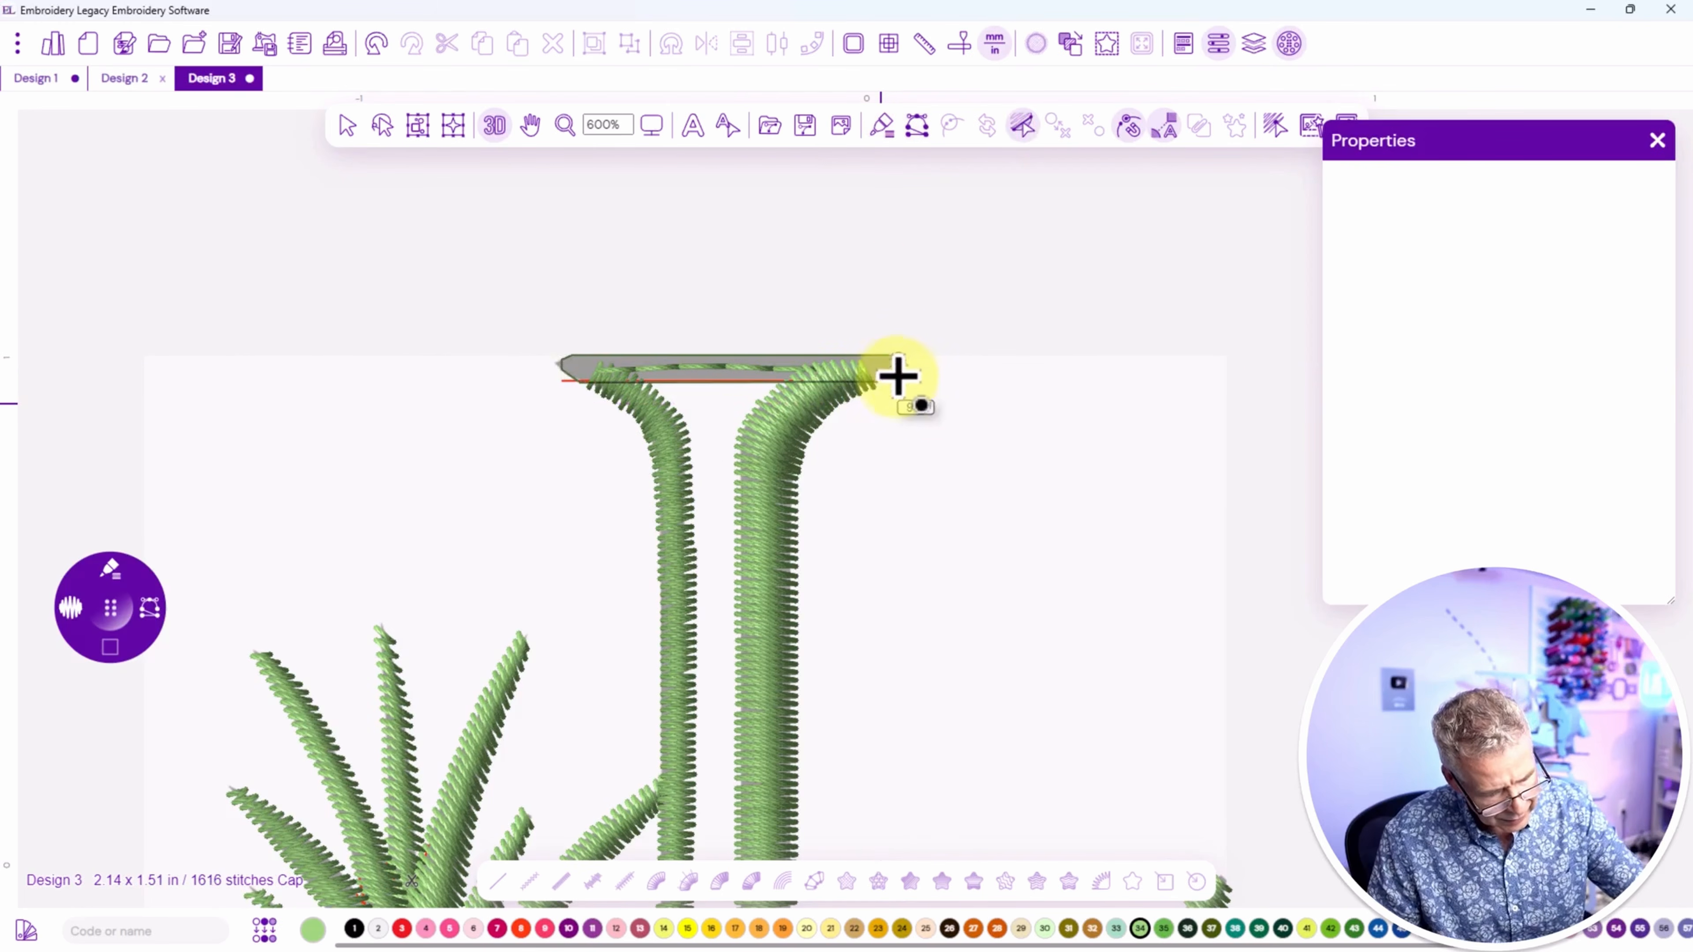
click(901, 375)
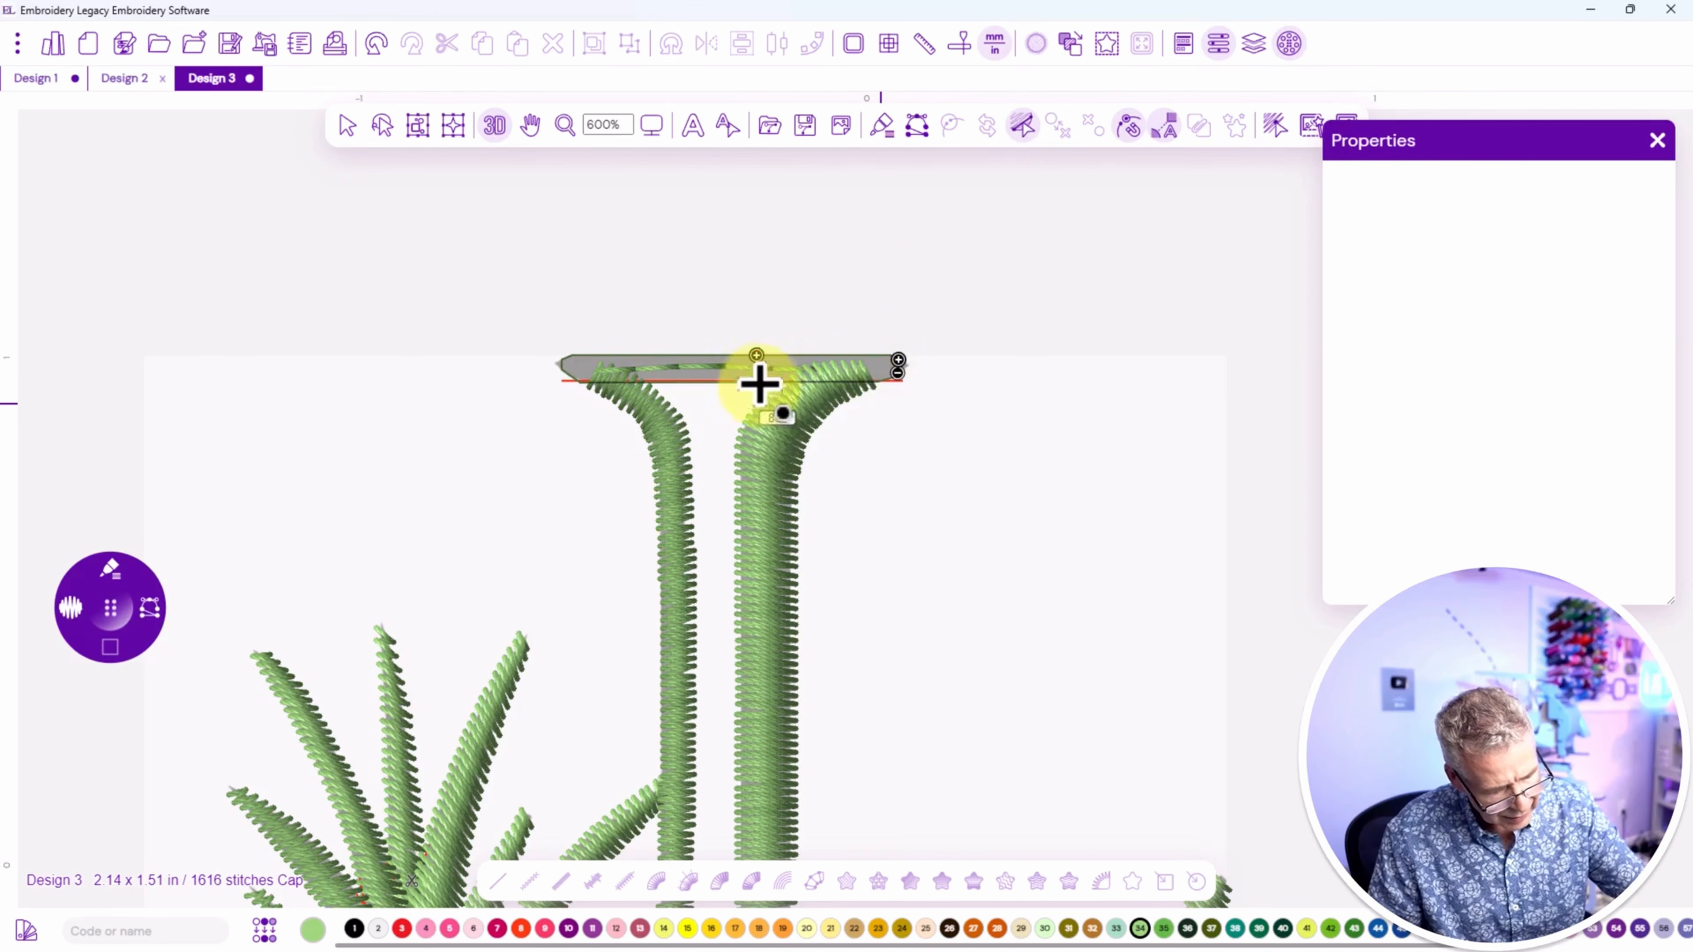
click(569, 376)
key(Return)
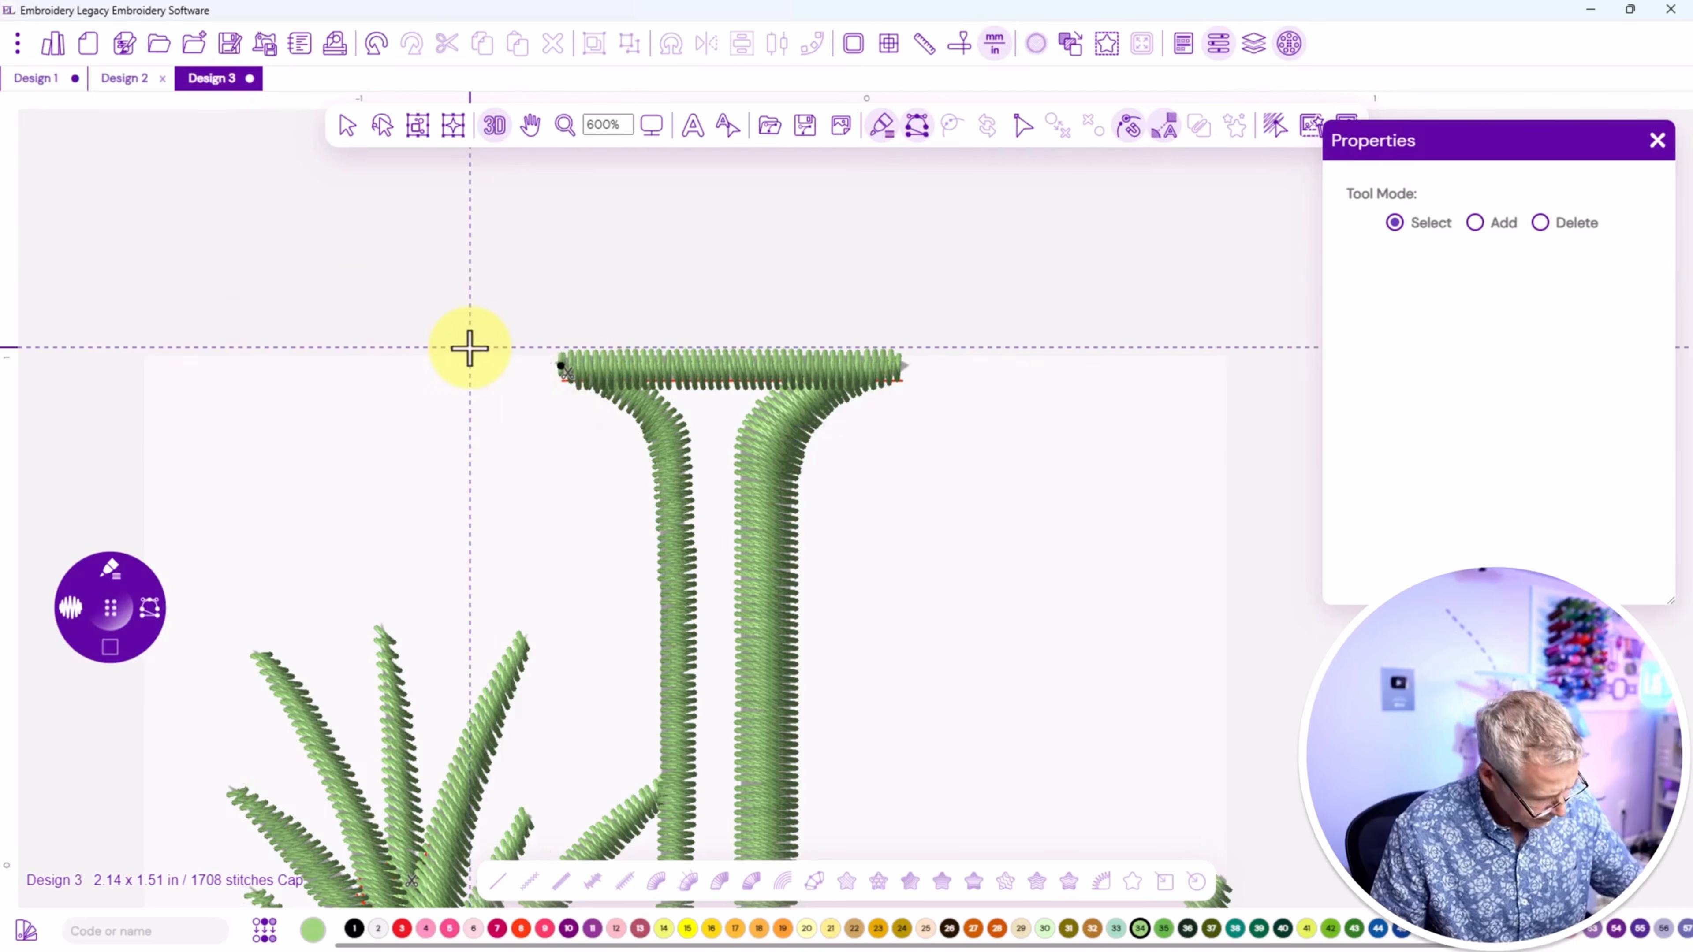
Move the top serif satin's stop point from its left tip to the upper edge near that end.
click(347, 125)
click(591, 362)
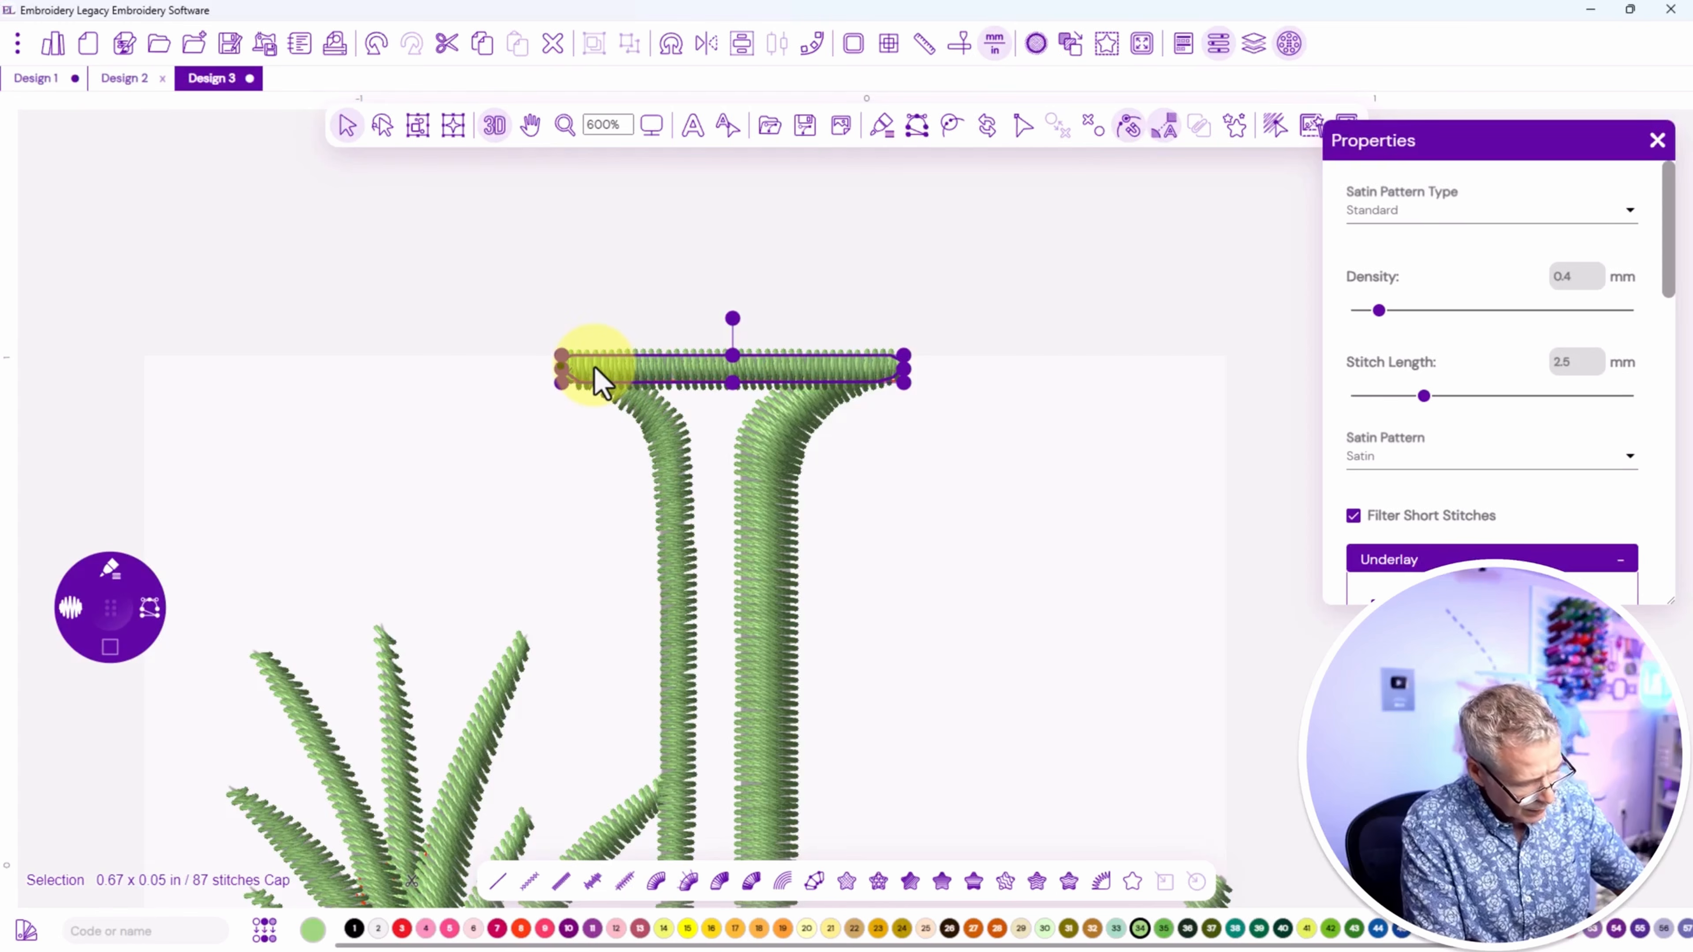
double_click(594, 367)
drag(561, 365, 582, 355)
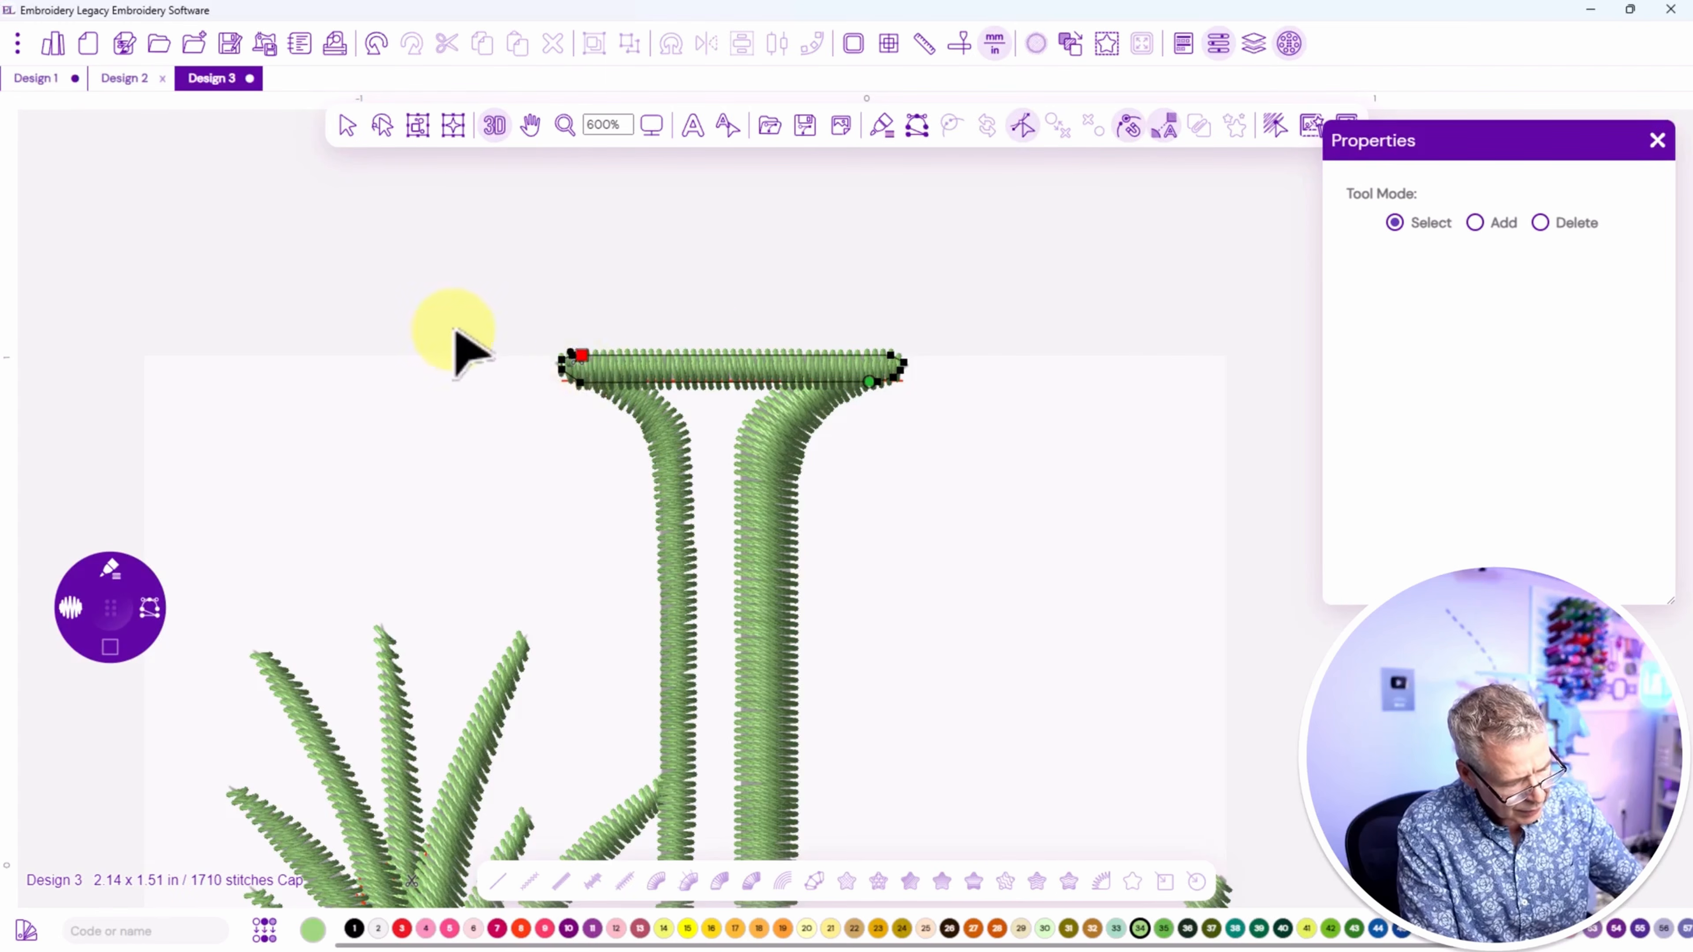
click(347, 124)
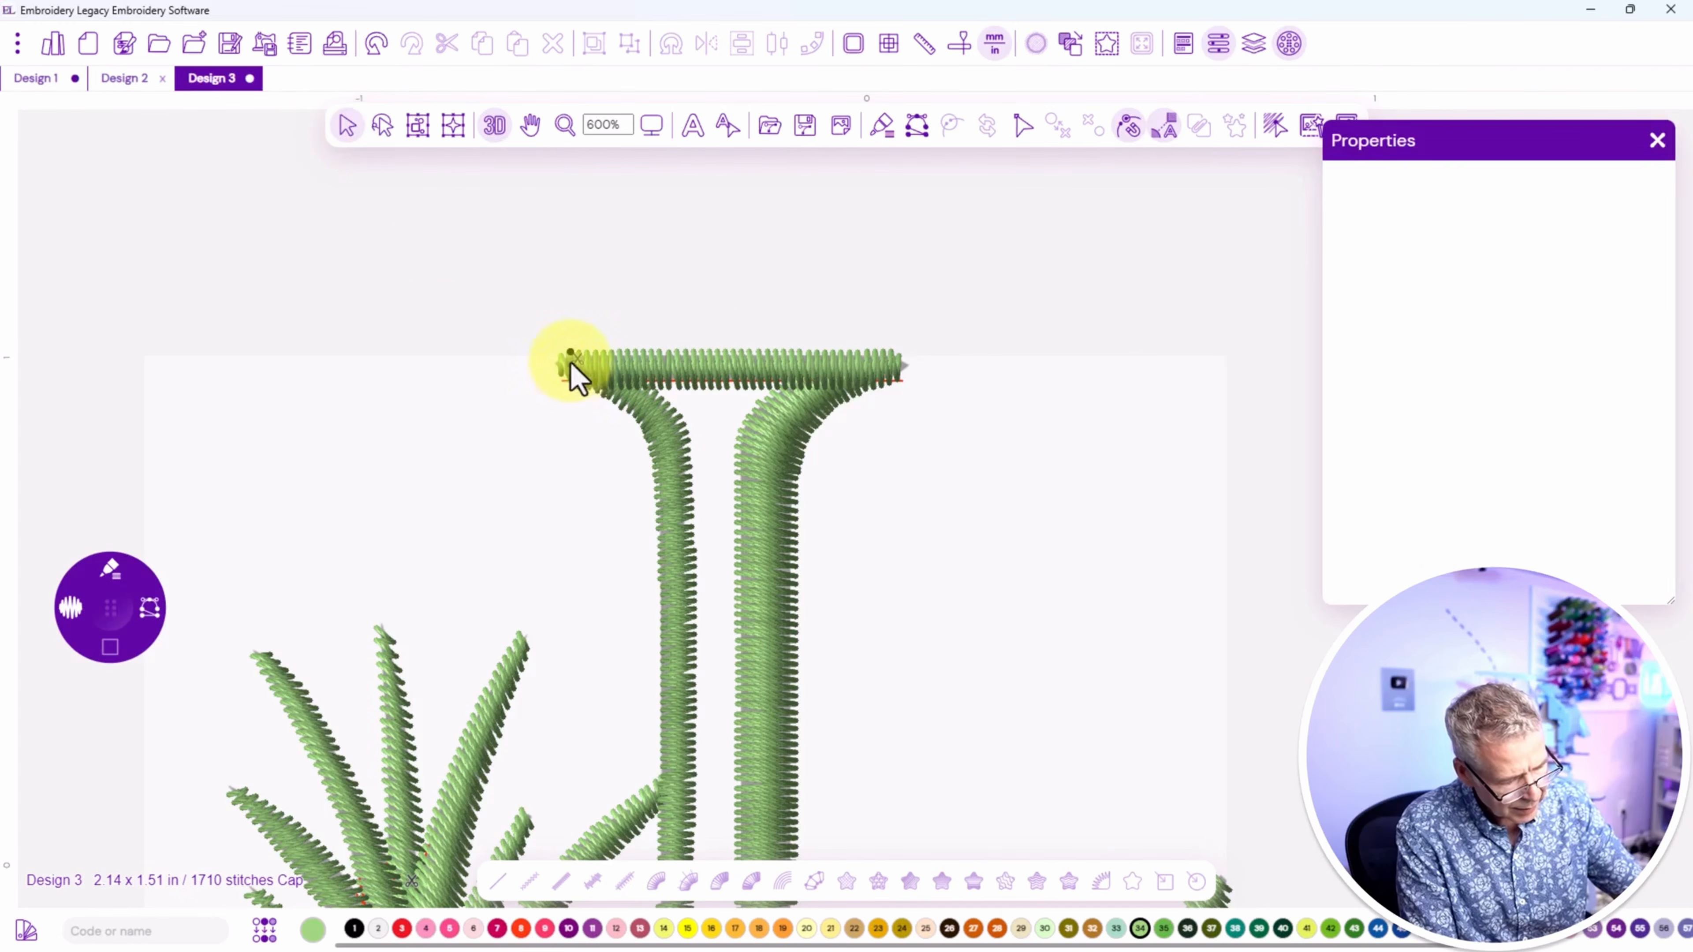
Turn off the 3D stitch view, select the backdrop and lower its opacity to nearly zero.
scroll(934, 472, down, 3)
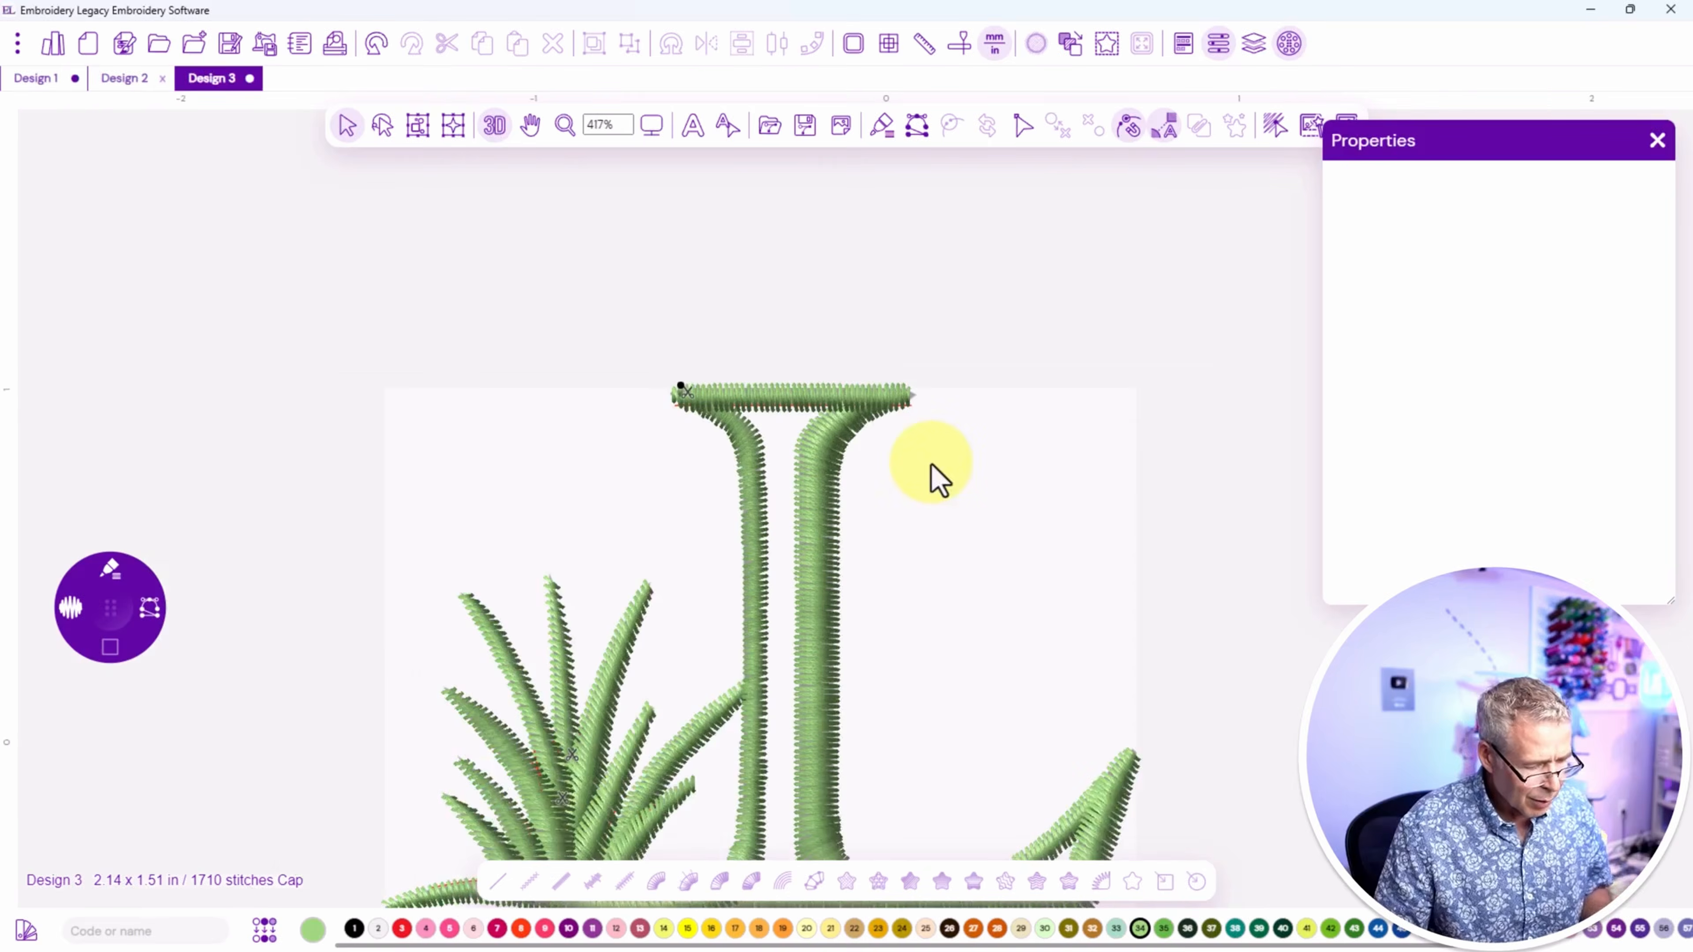
drag(945, 575, 925, 417)
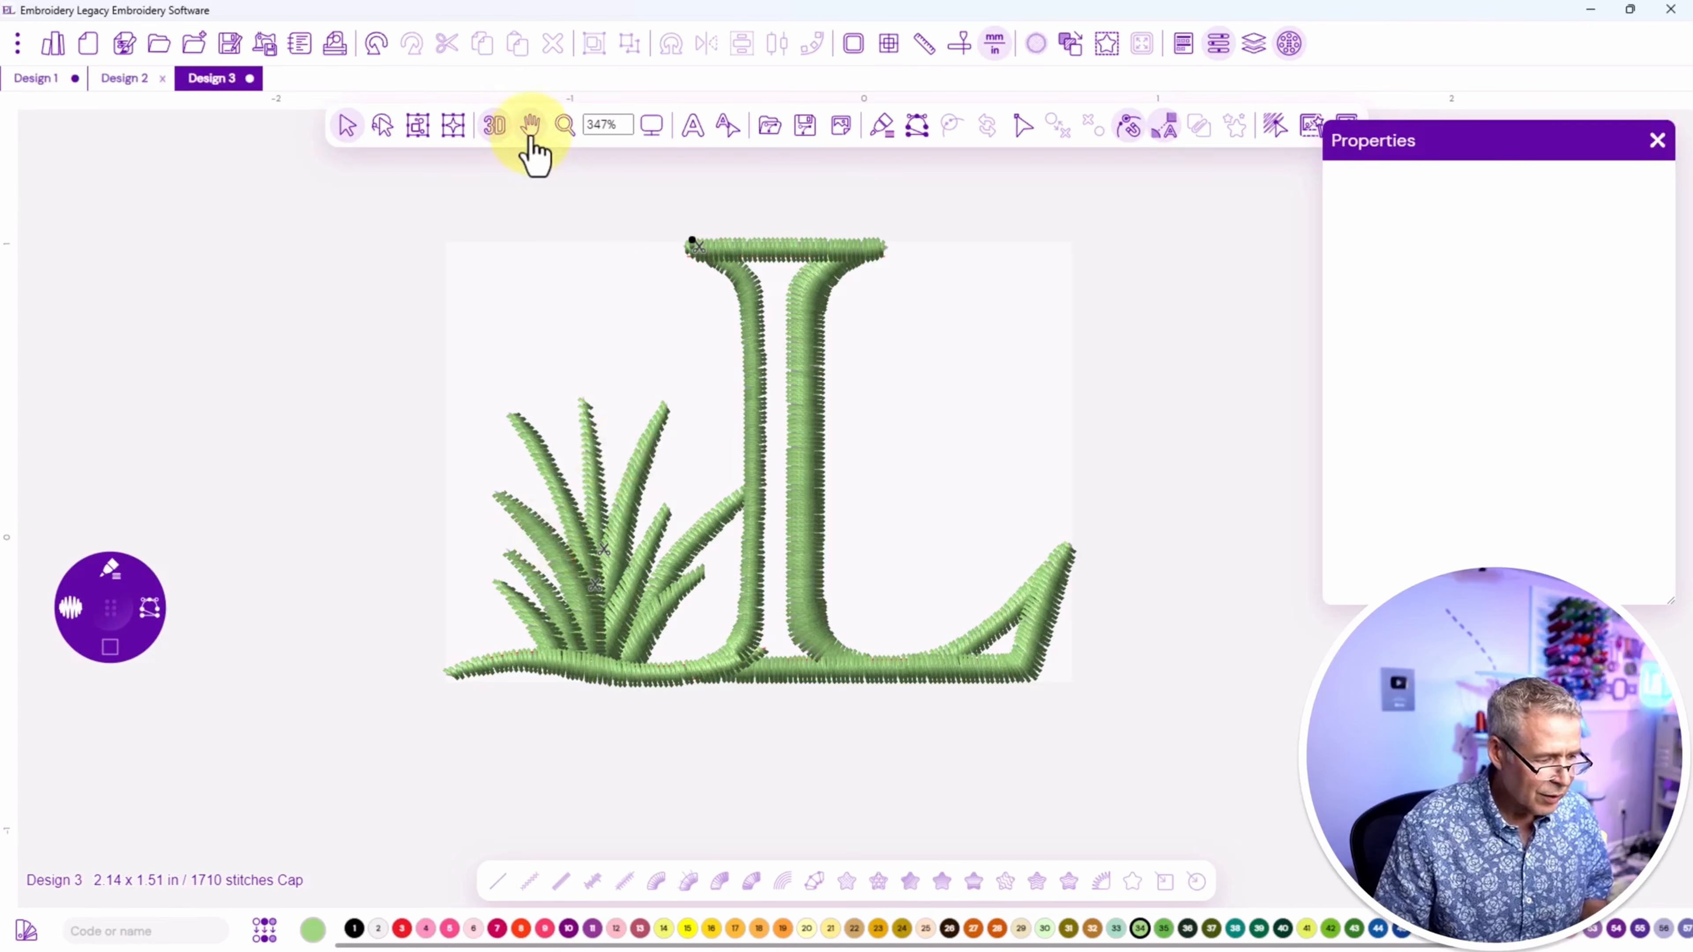
click(494, 126)
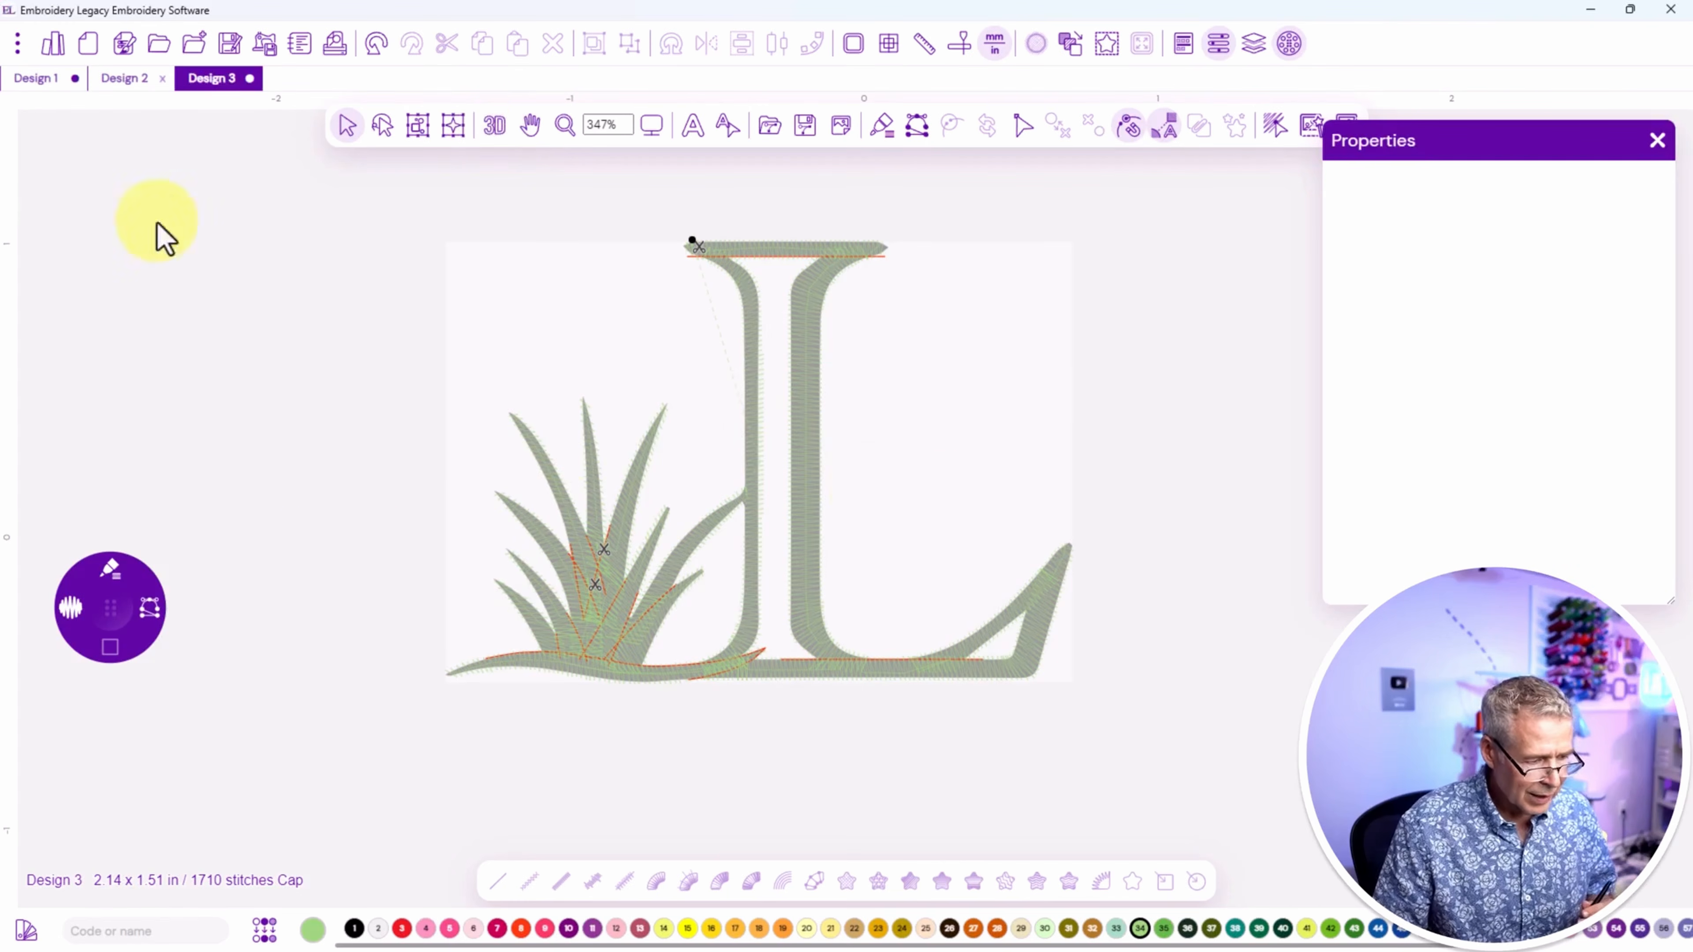
click(843, 134)
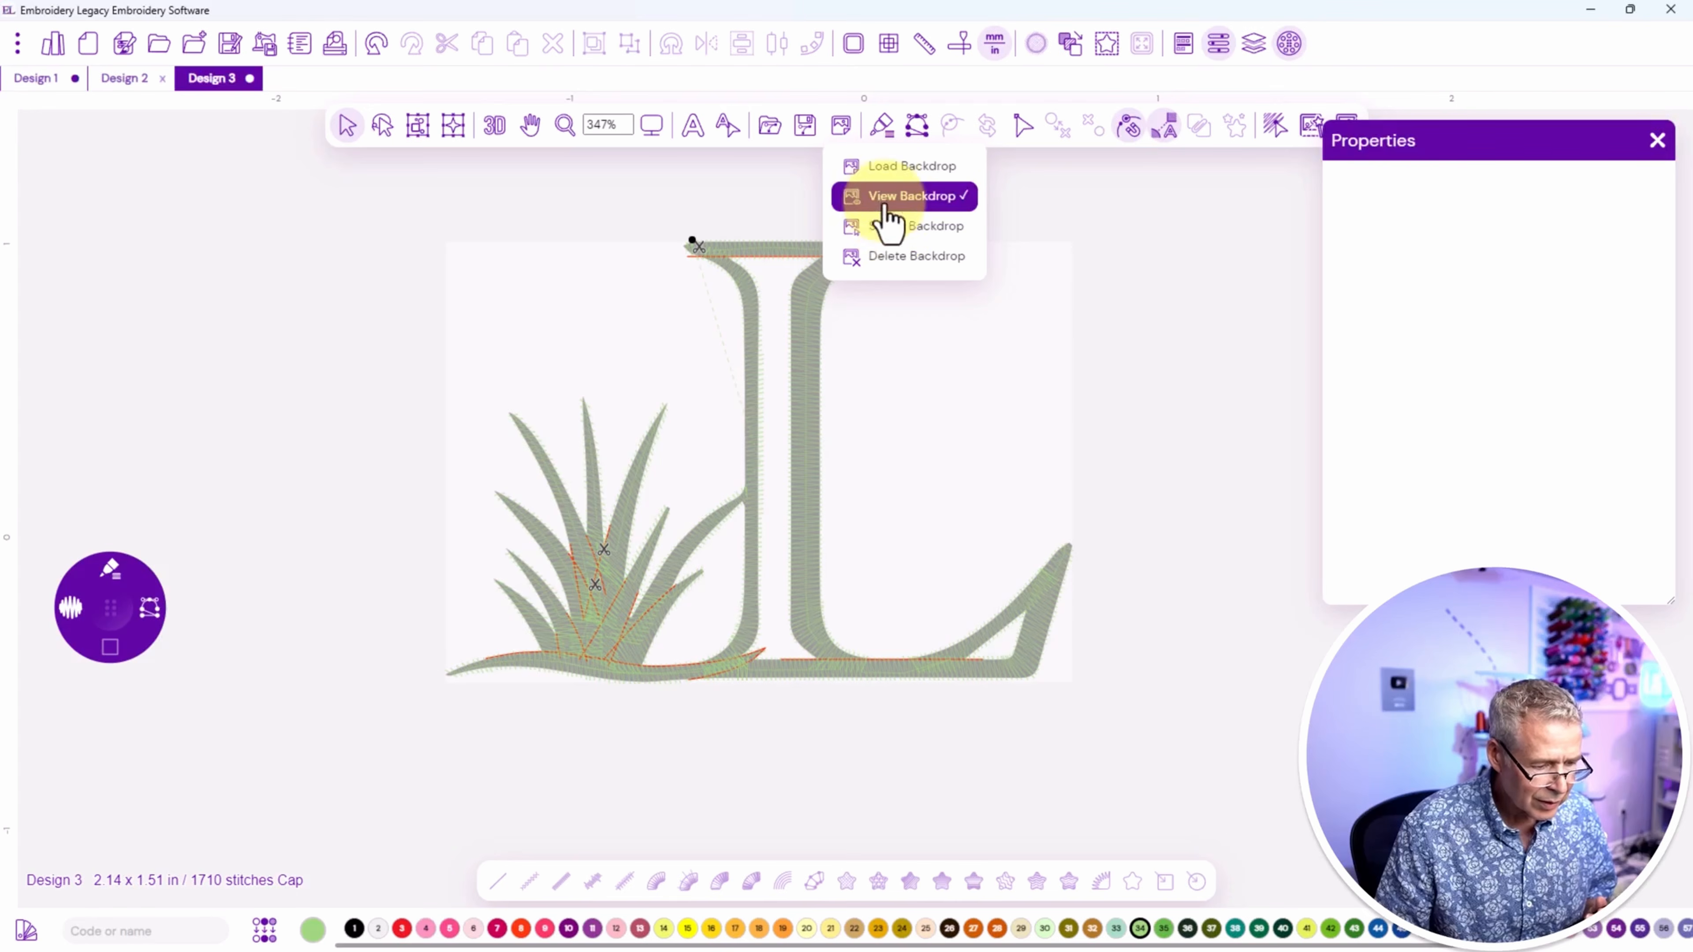
click(887, 228)
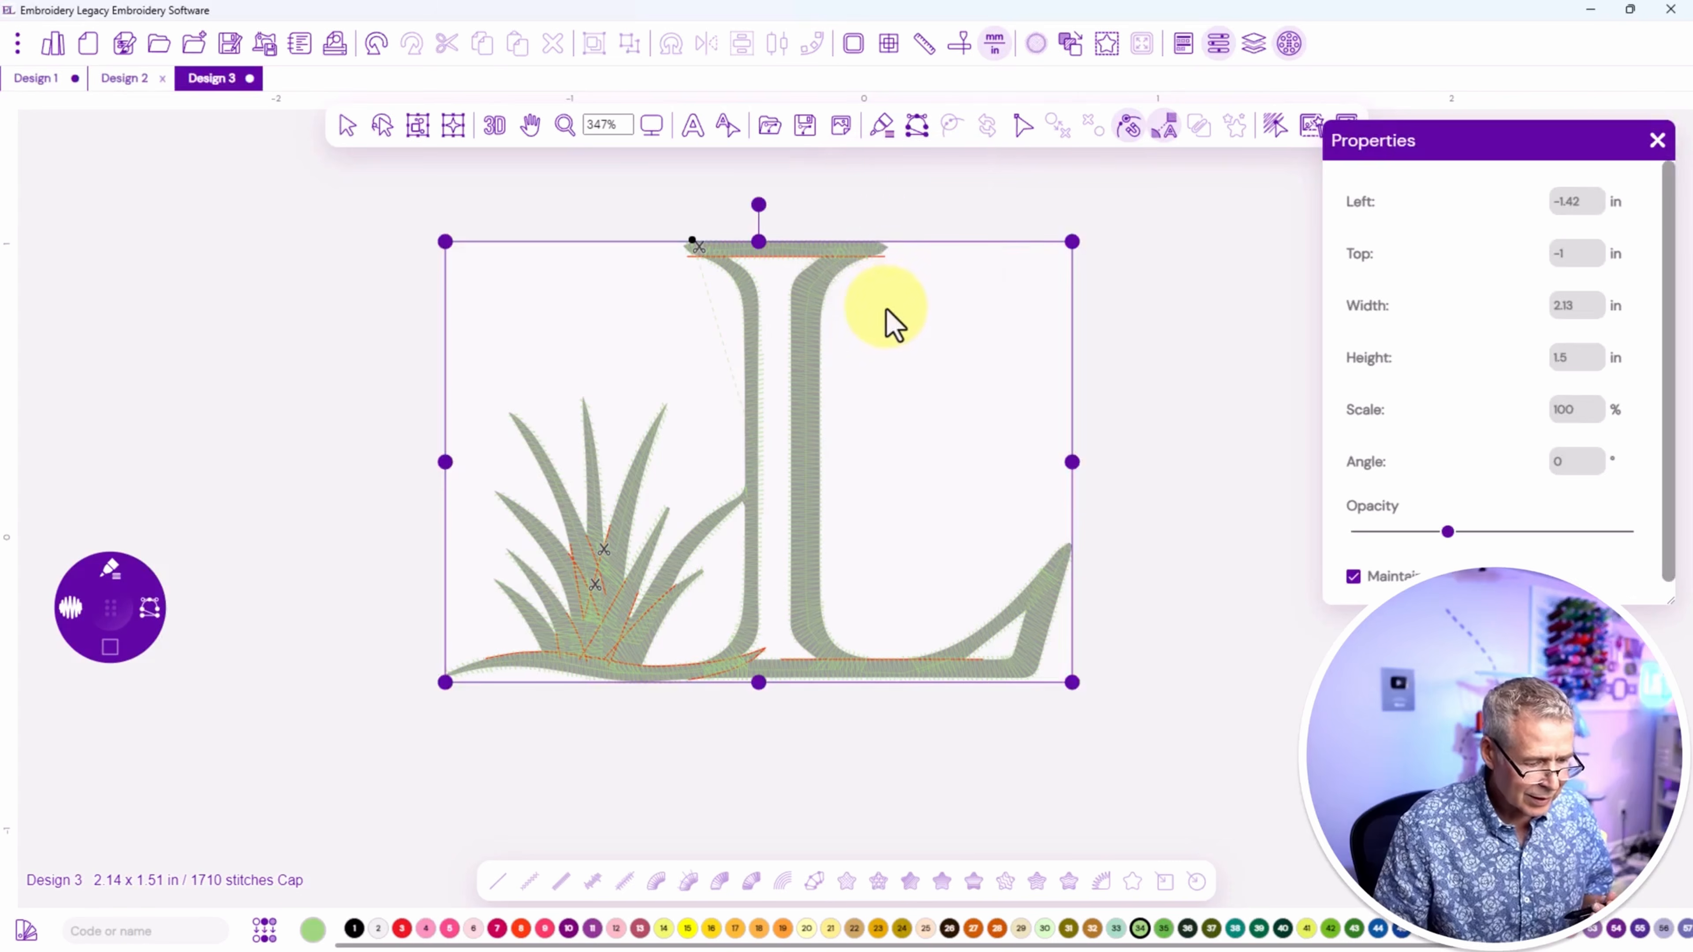
click(843, 137)
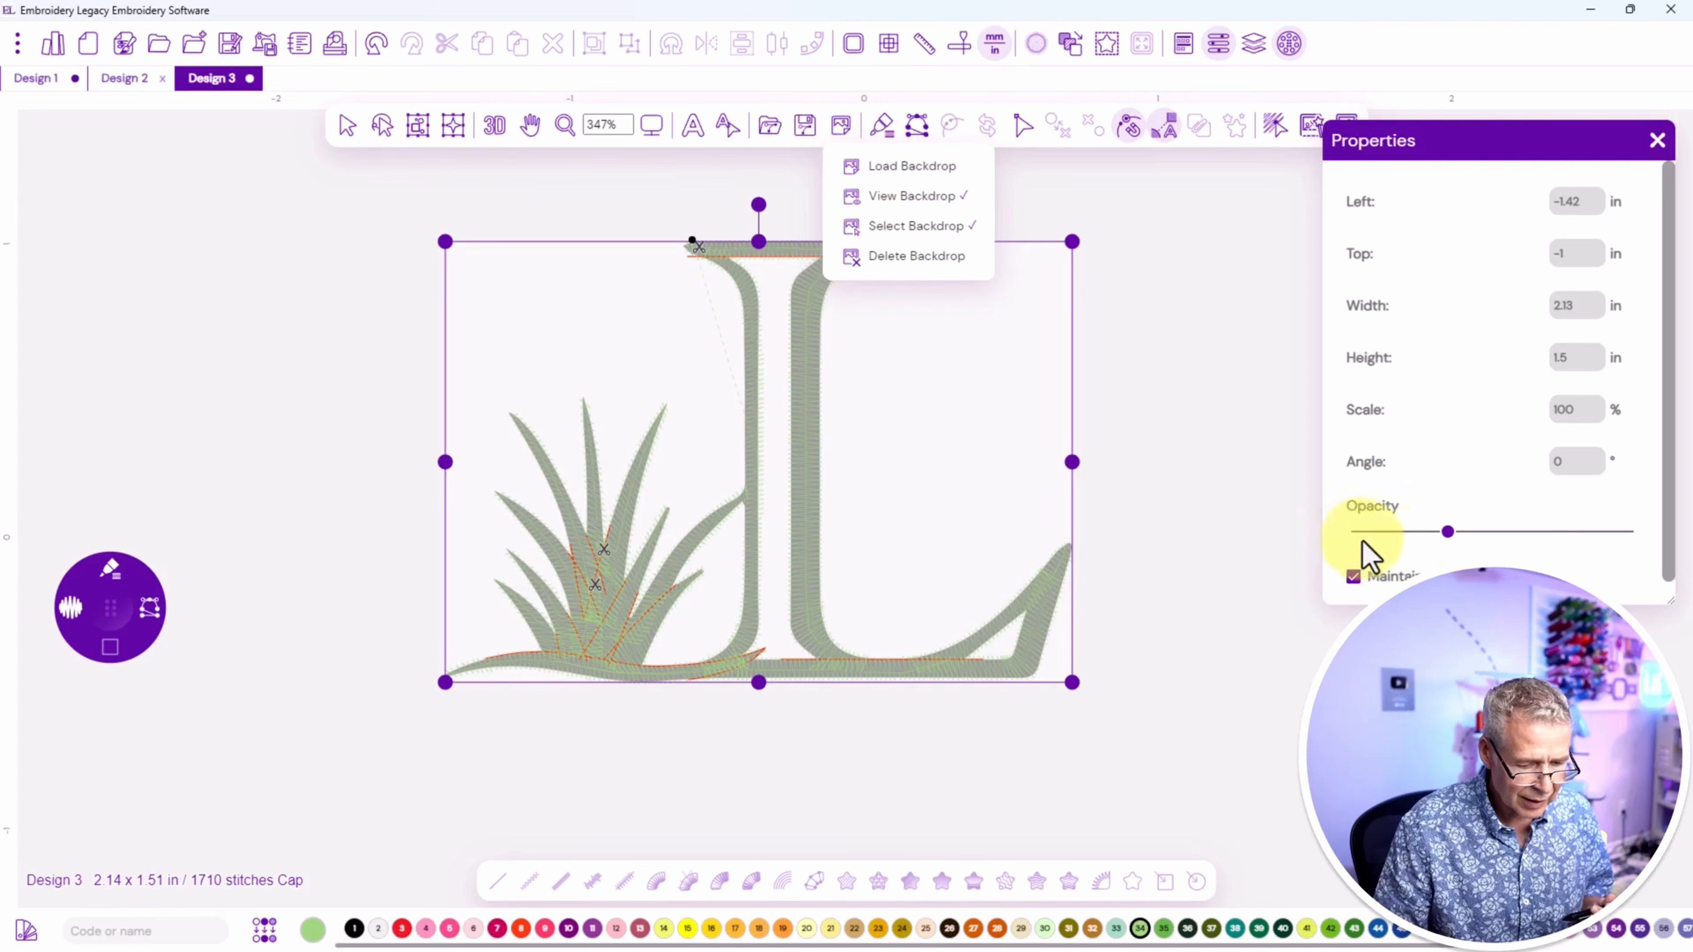
drag(1447, 532, 1358, 534)
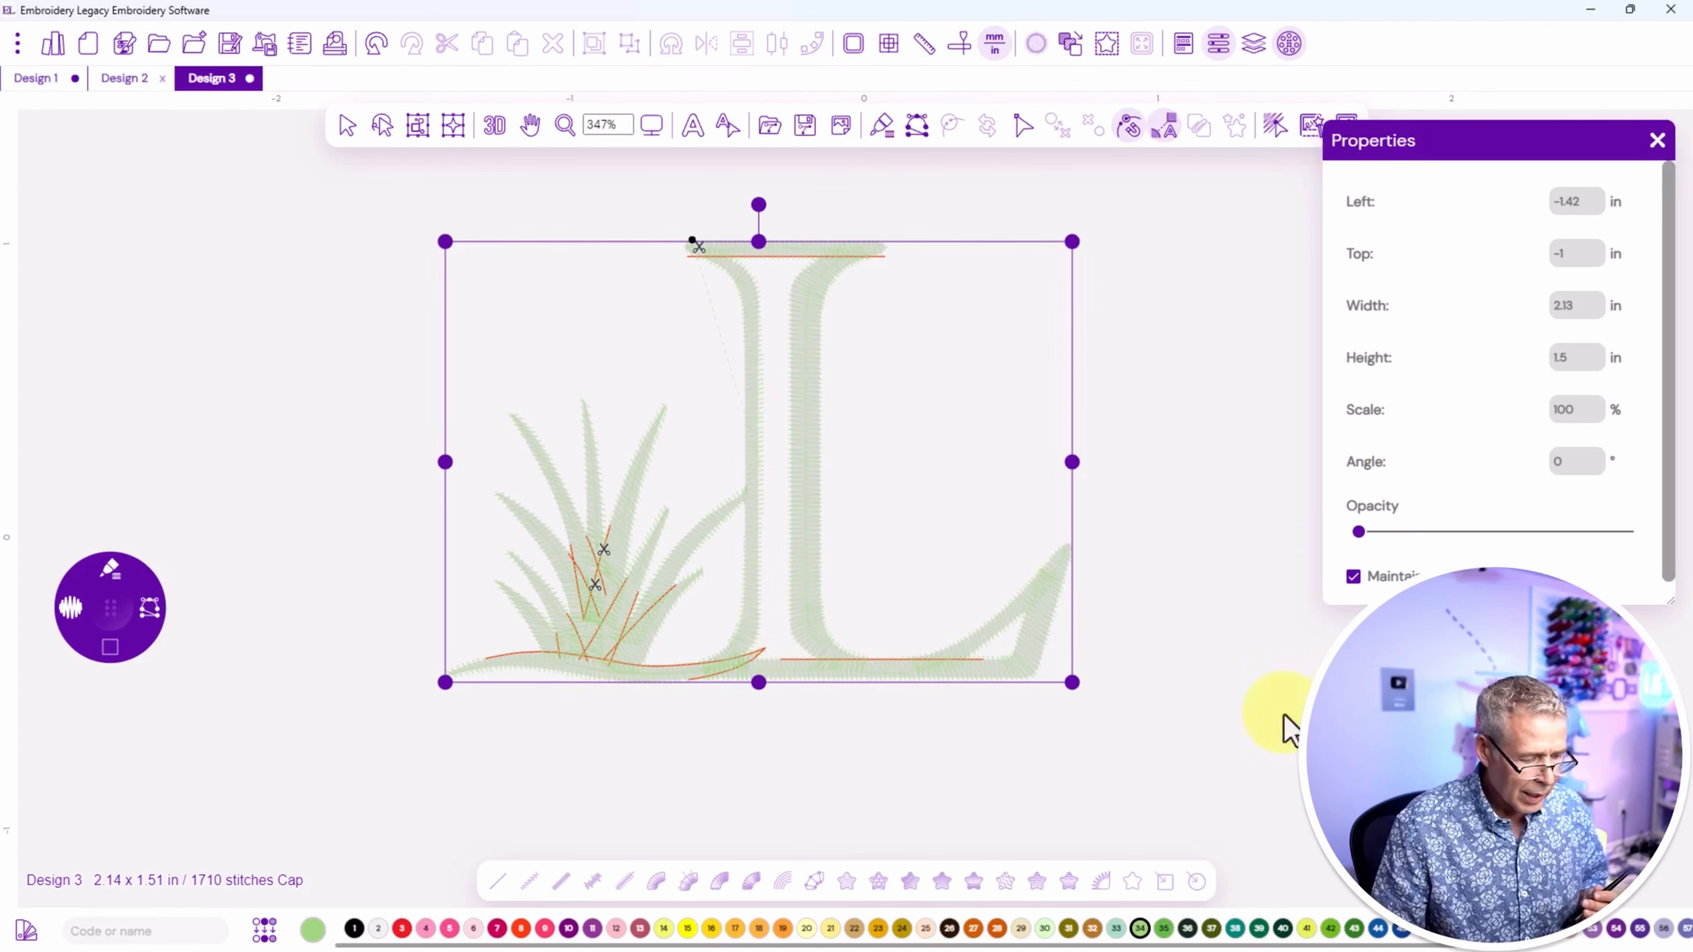
Select all Brother 30 Vermillion guide lines in the Sequence View and delete them.
click(1248, 49)
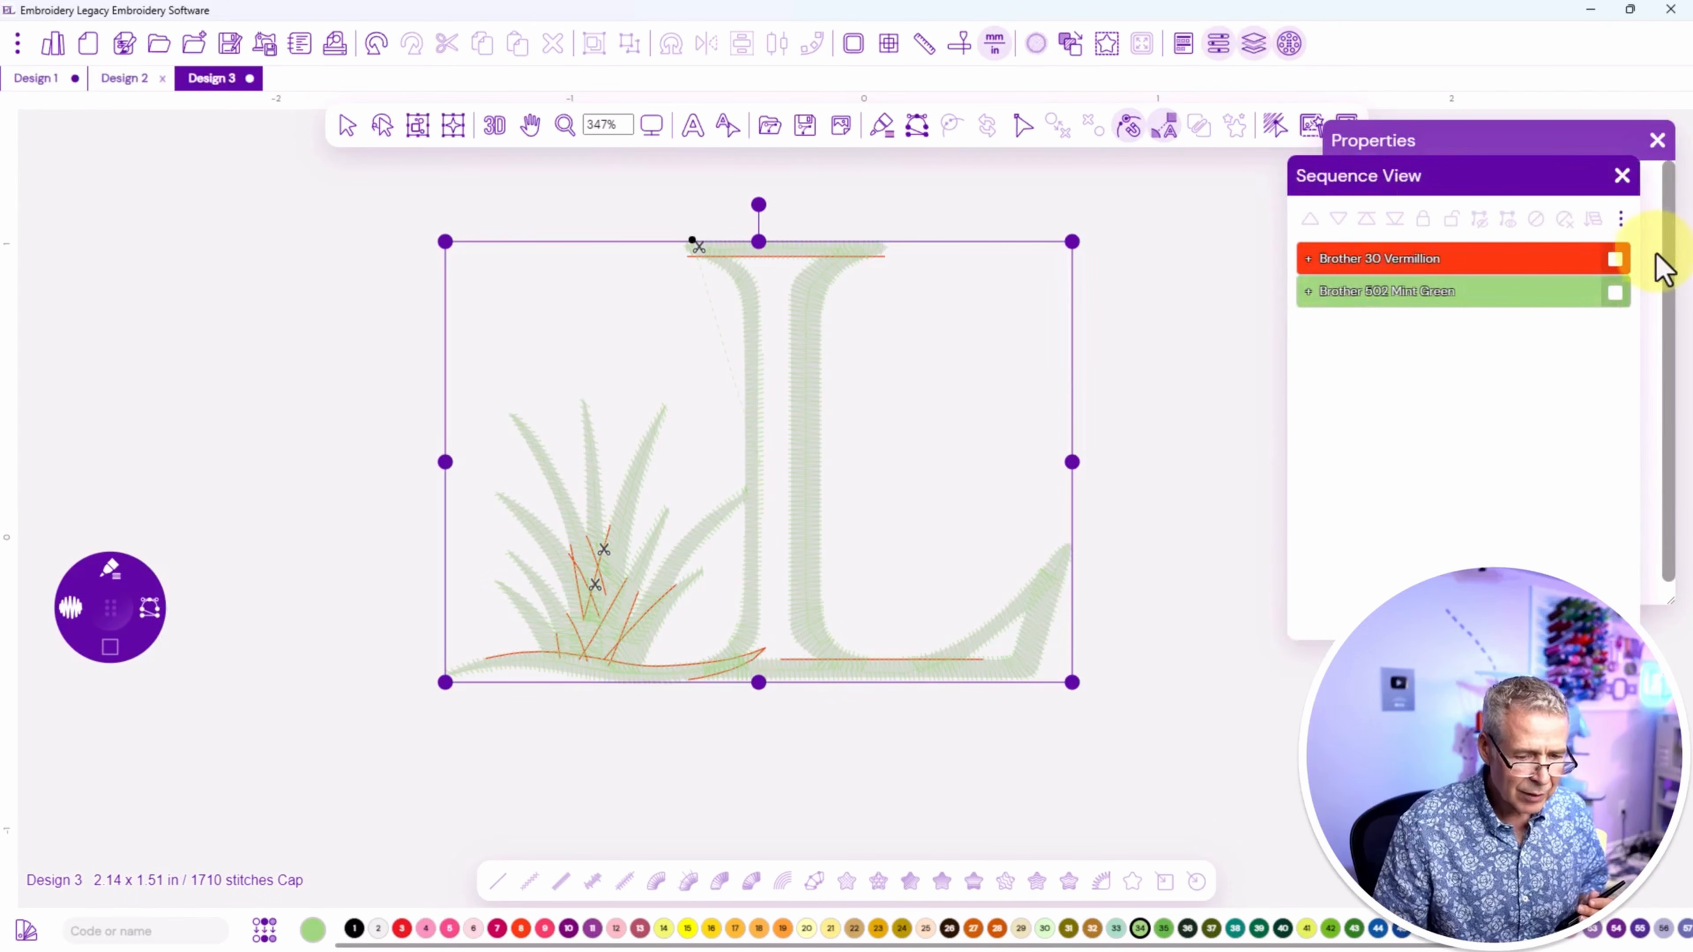
click(1616, 264)
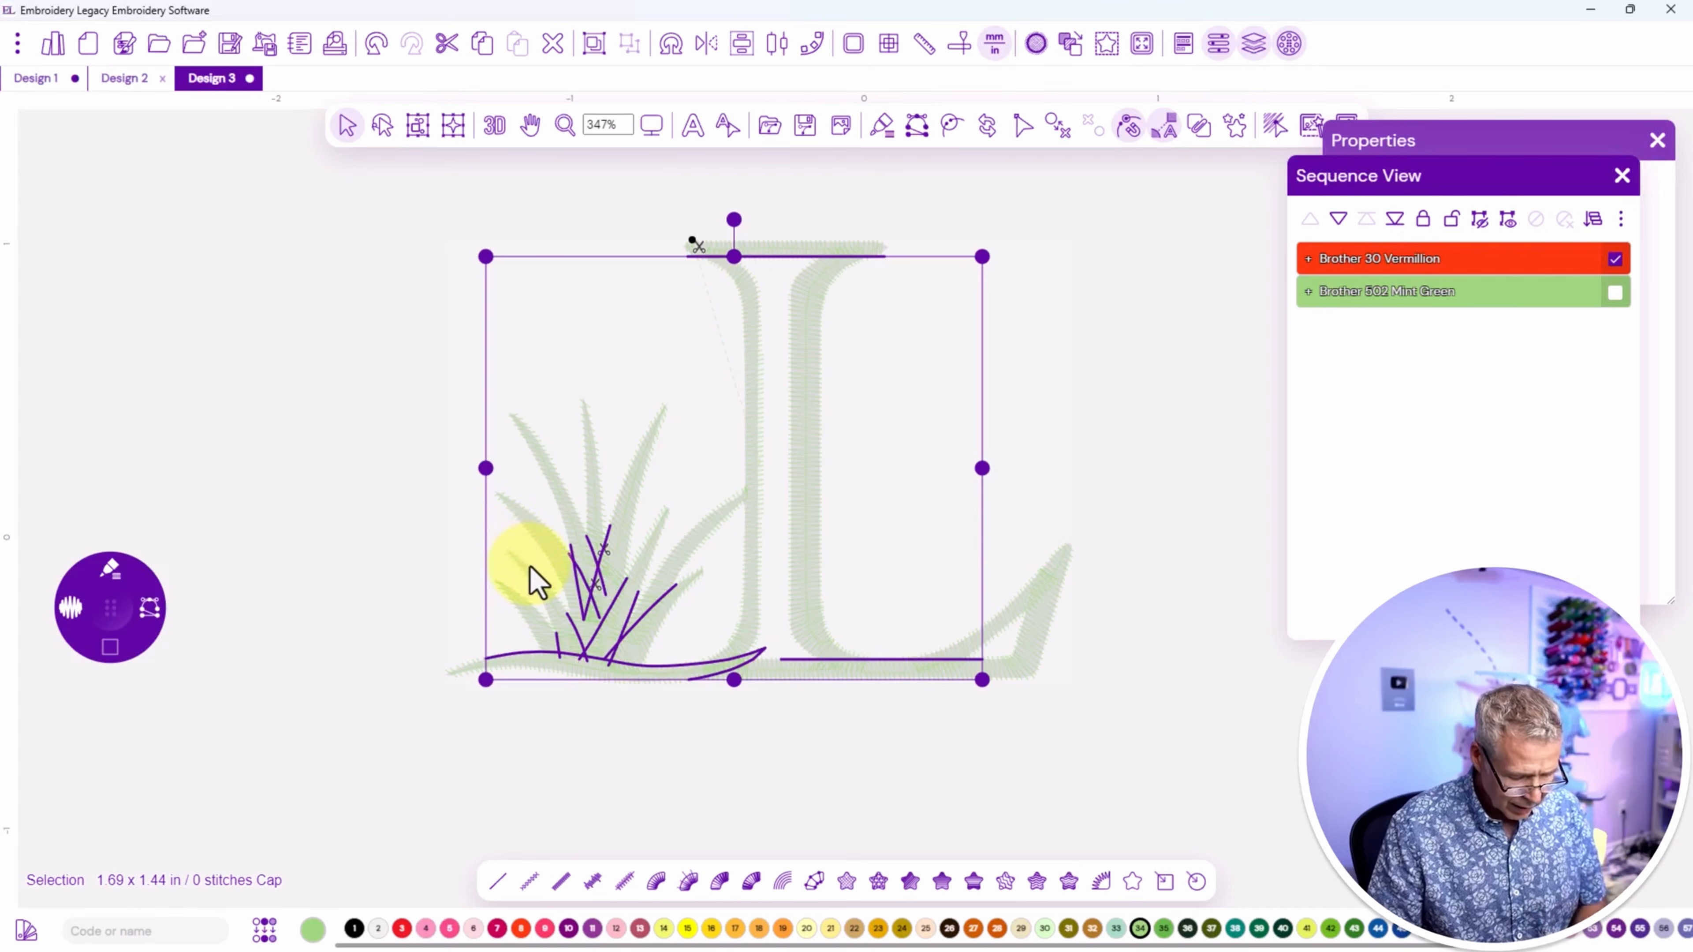
key(Delete)
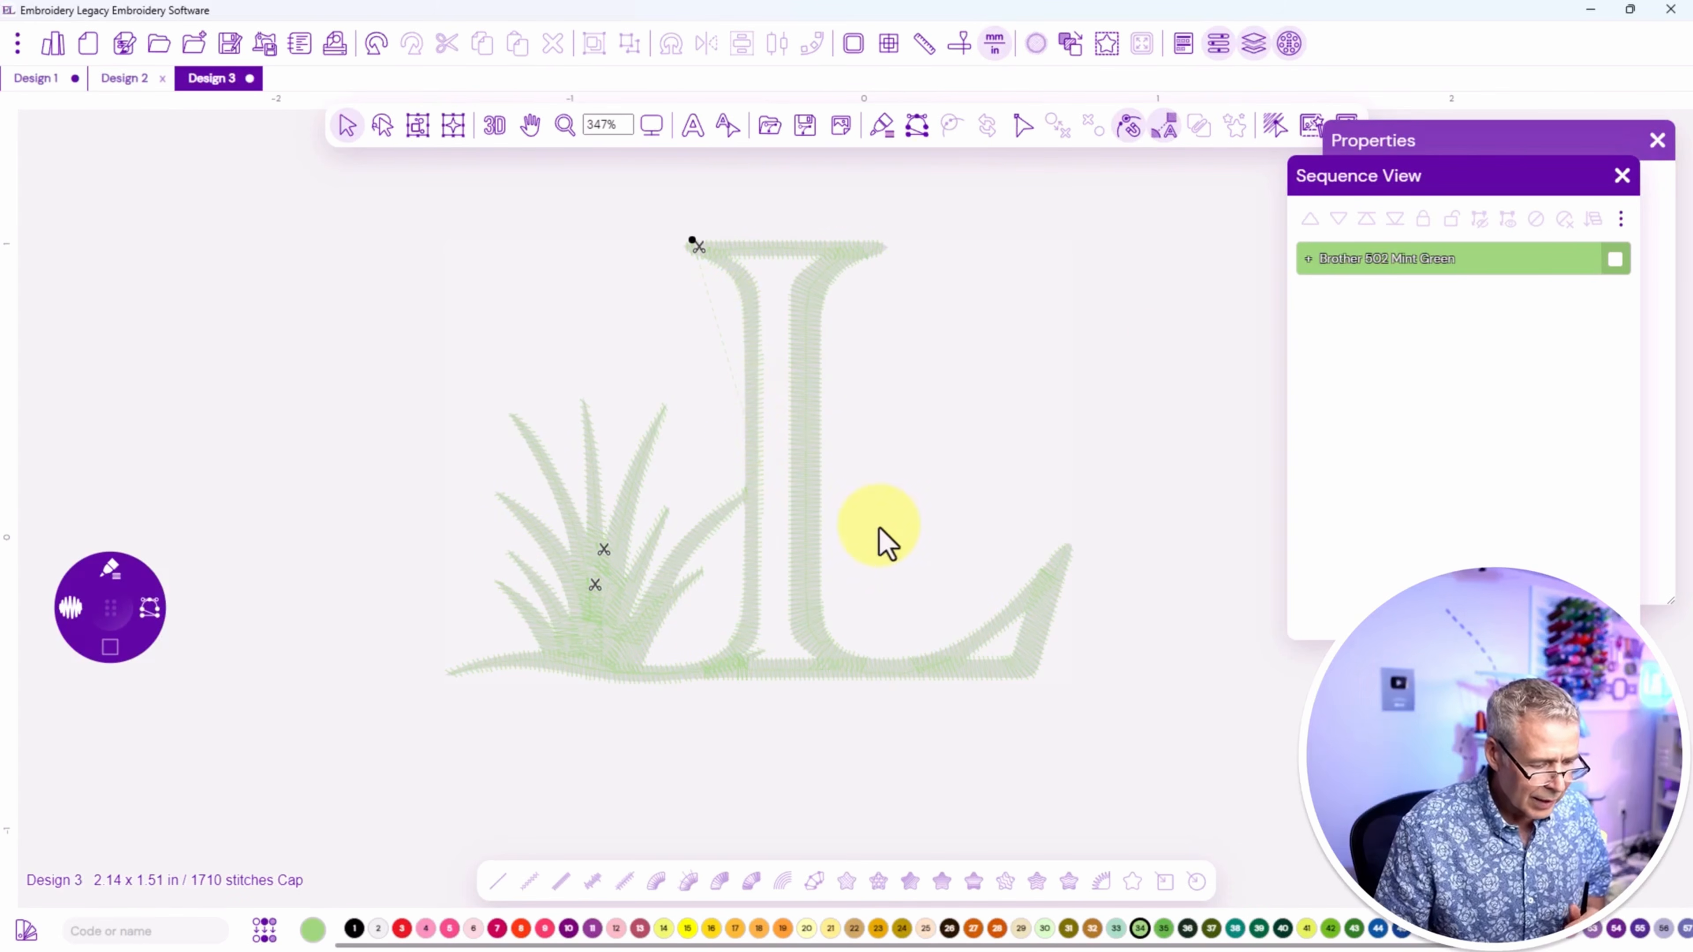
Select the whole design and recolor it to Brother 517 Dark Olive.
click(829, 424)
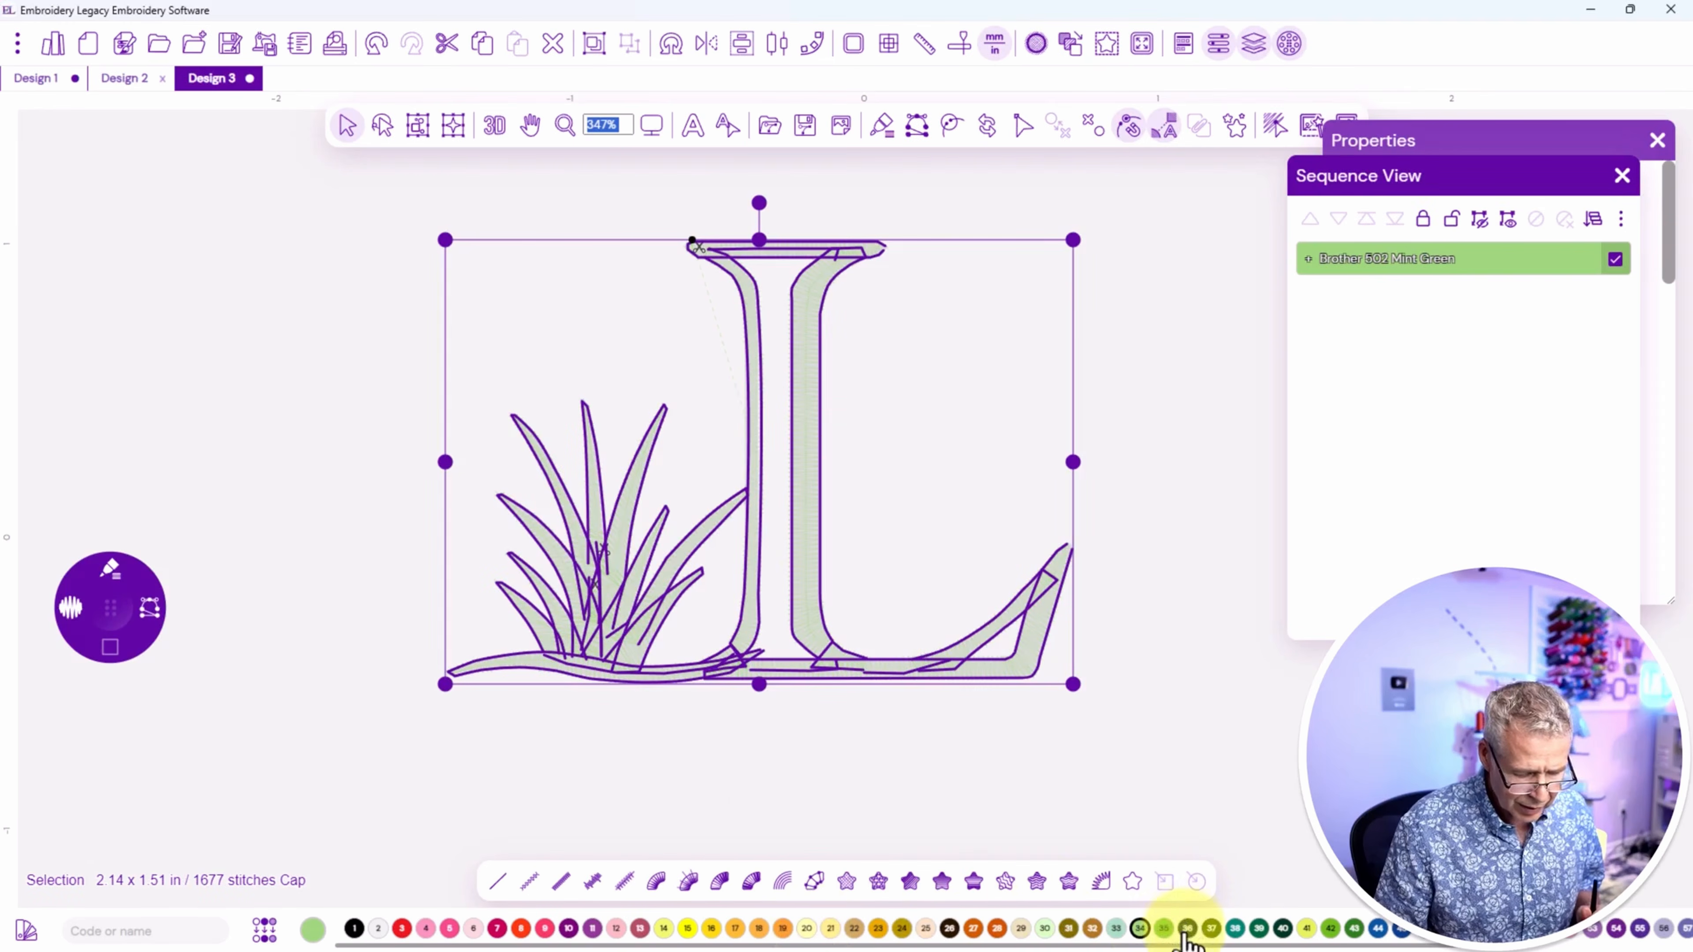
click(1211, 928)
click(882, 796)
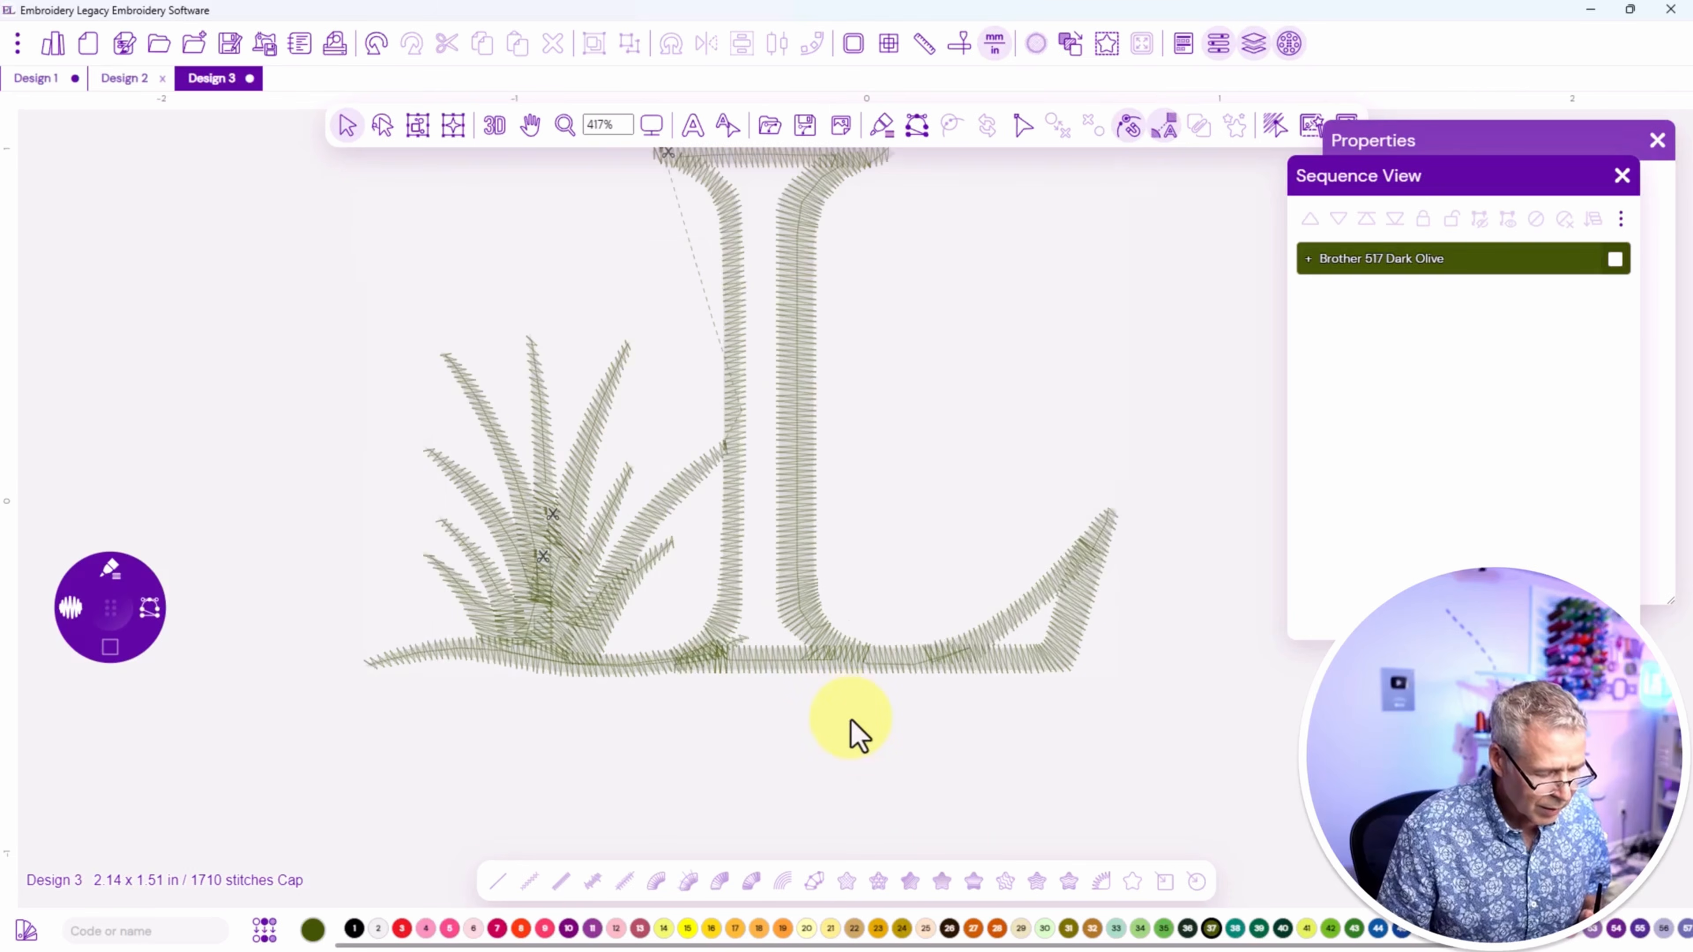
Select every object in the design and bring up the pull compensation settings in their properties.
scroll(852, 730, up, 2)
key(ctrl+a)
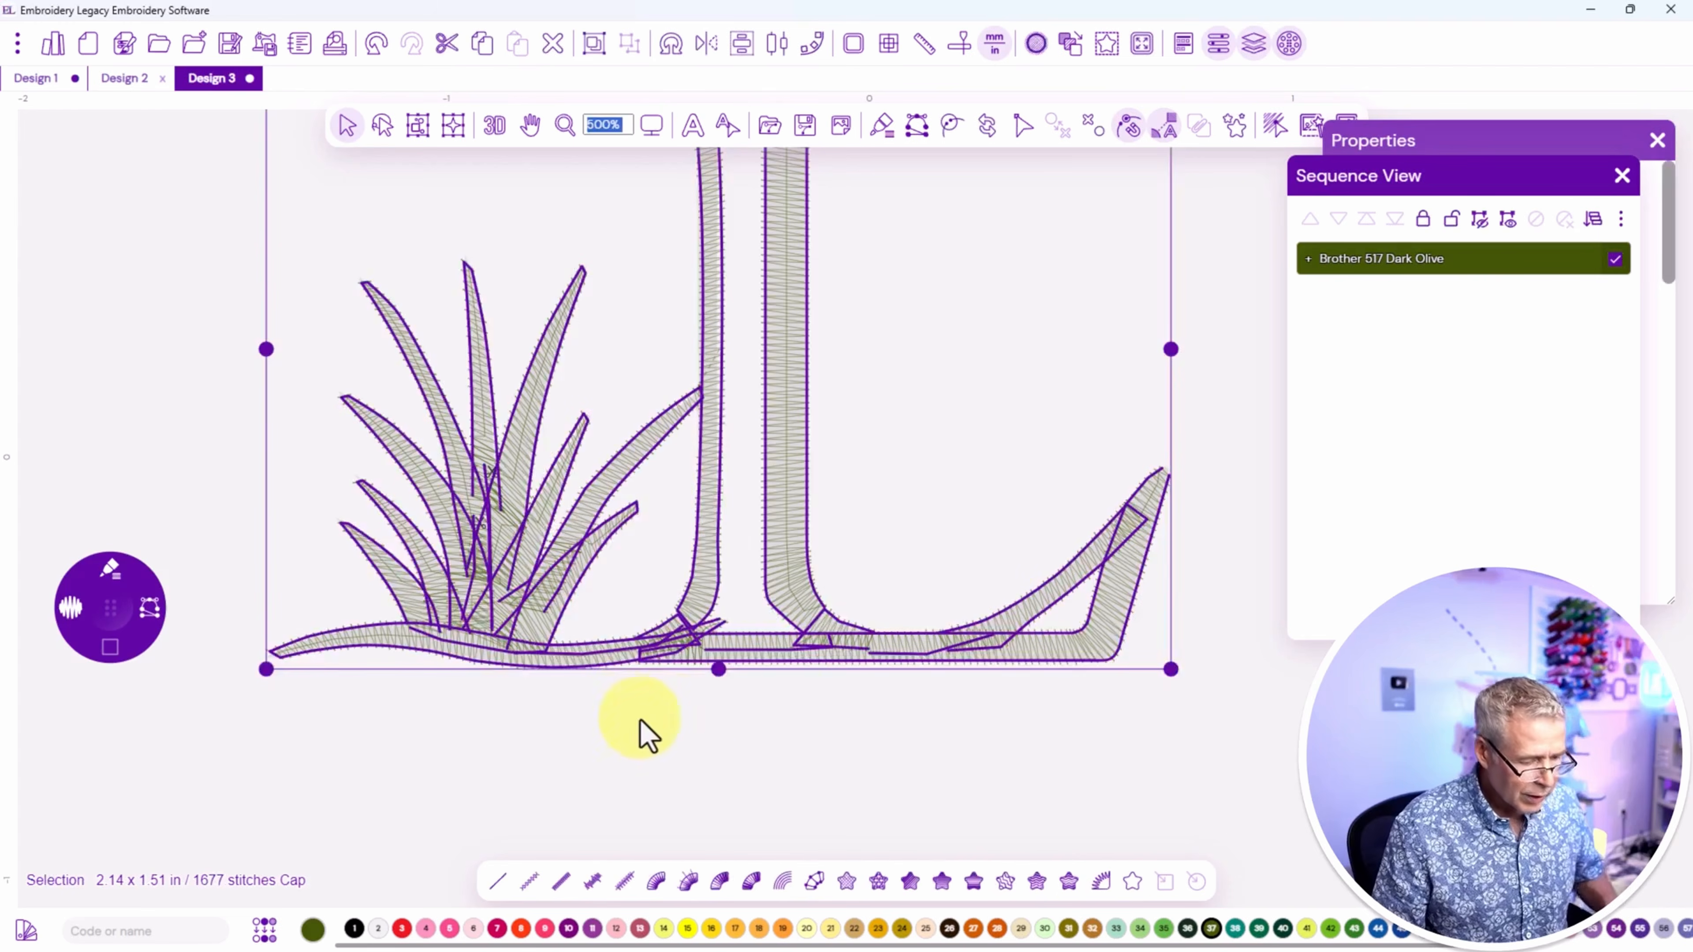
click(1505, 154)
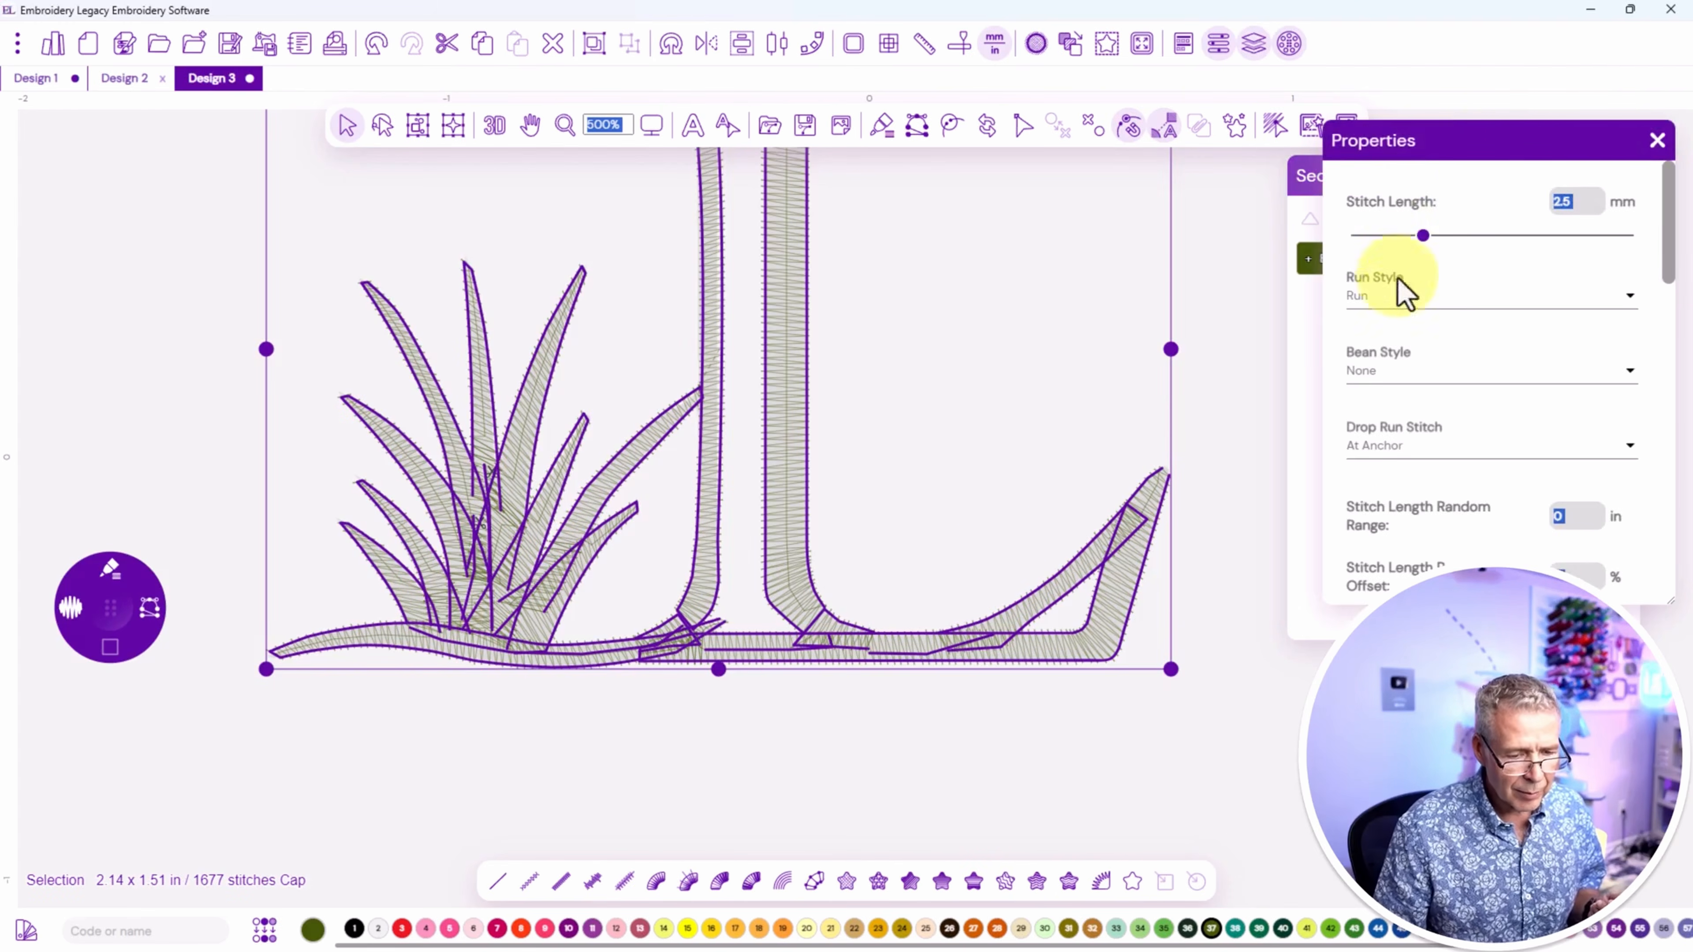
drag(1415, 148, 1362, 139)
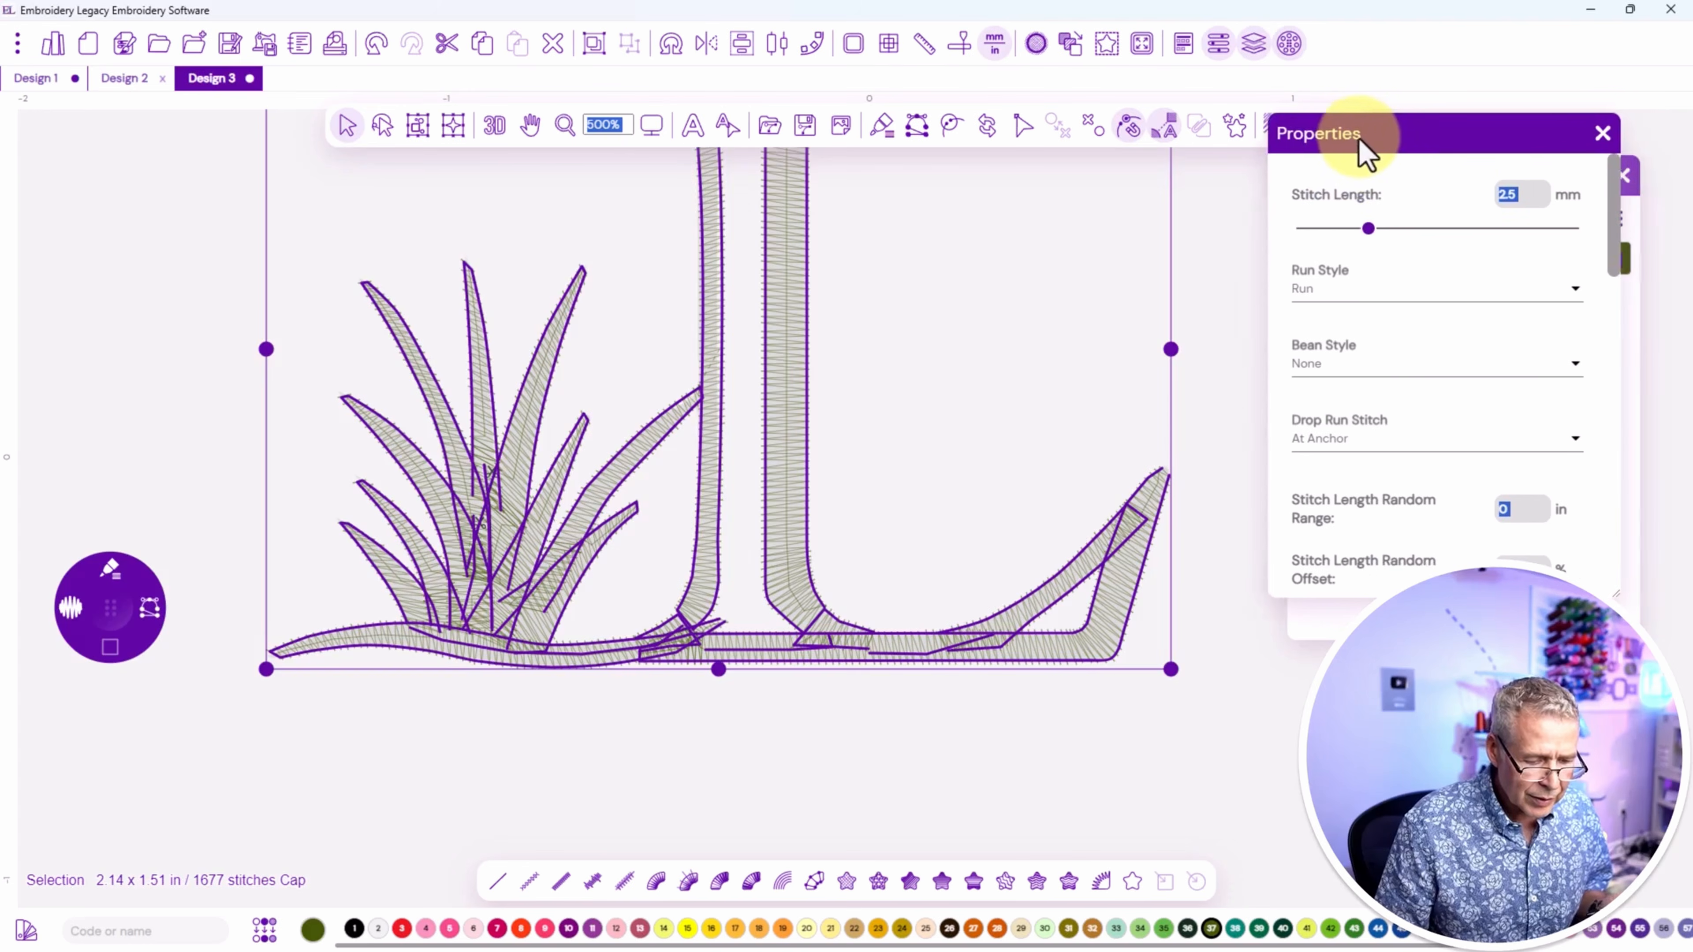
scroll(1379, 443, down, 4)
scroll(1373, 445, down, 2)
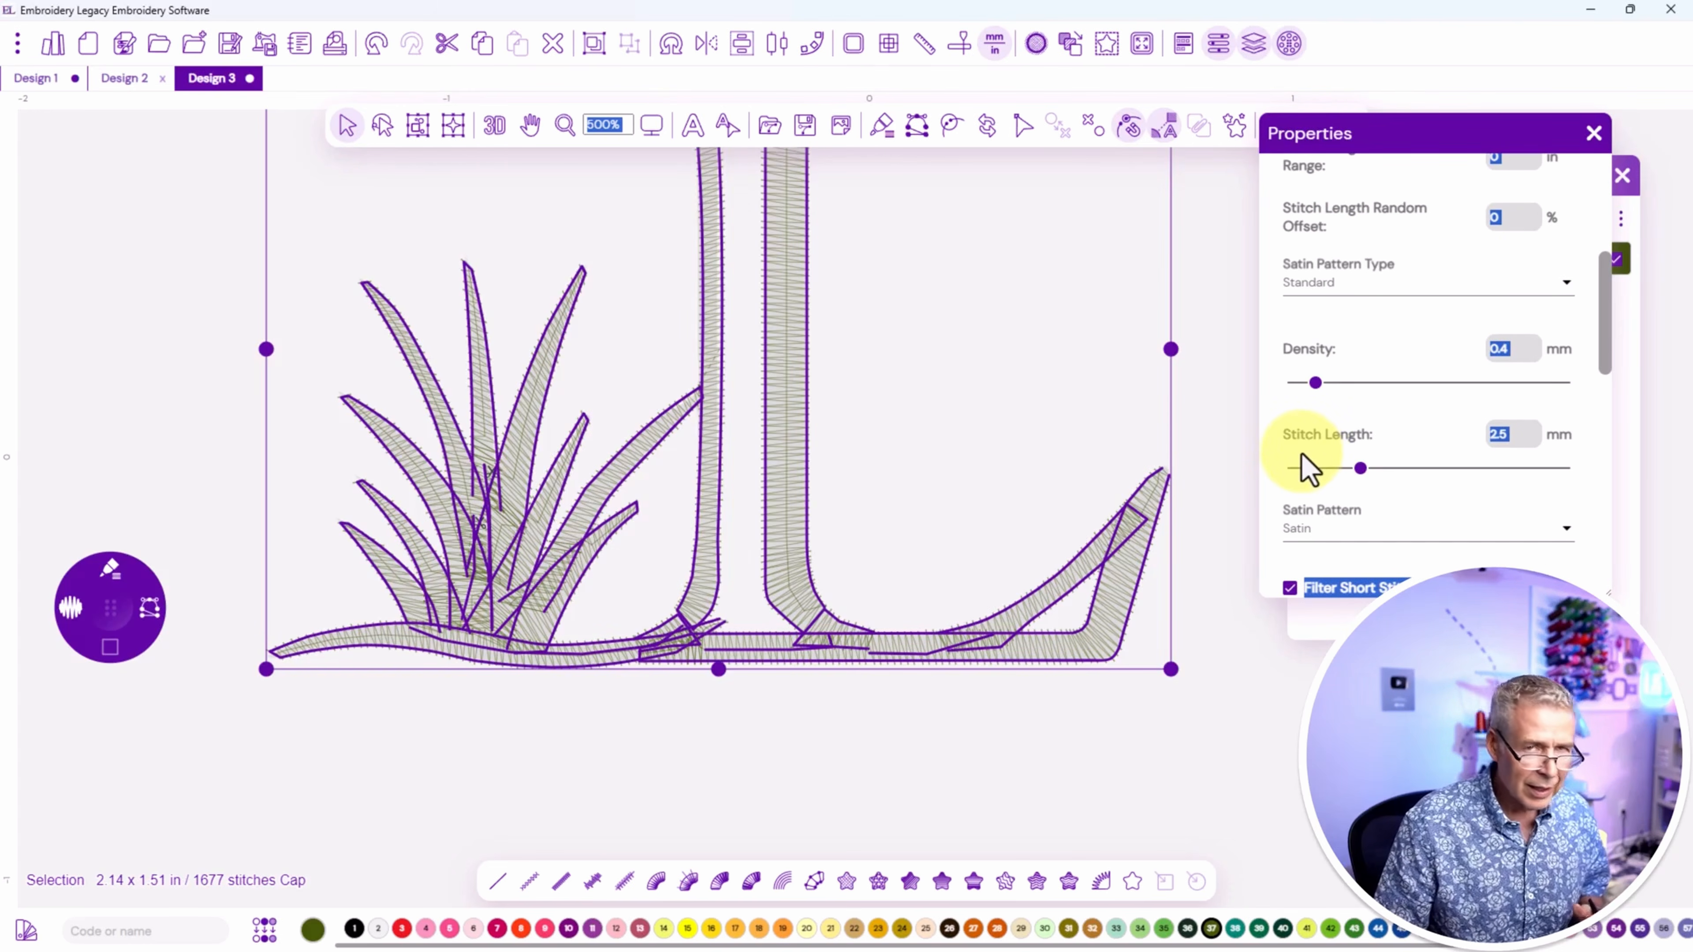
scroll(1307, 468, down, 9)
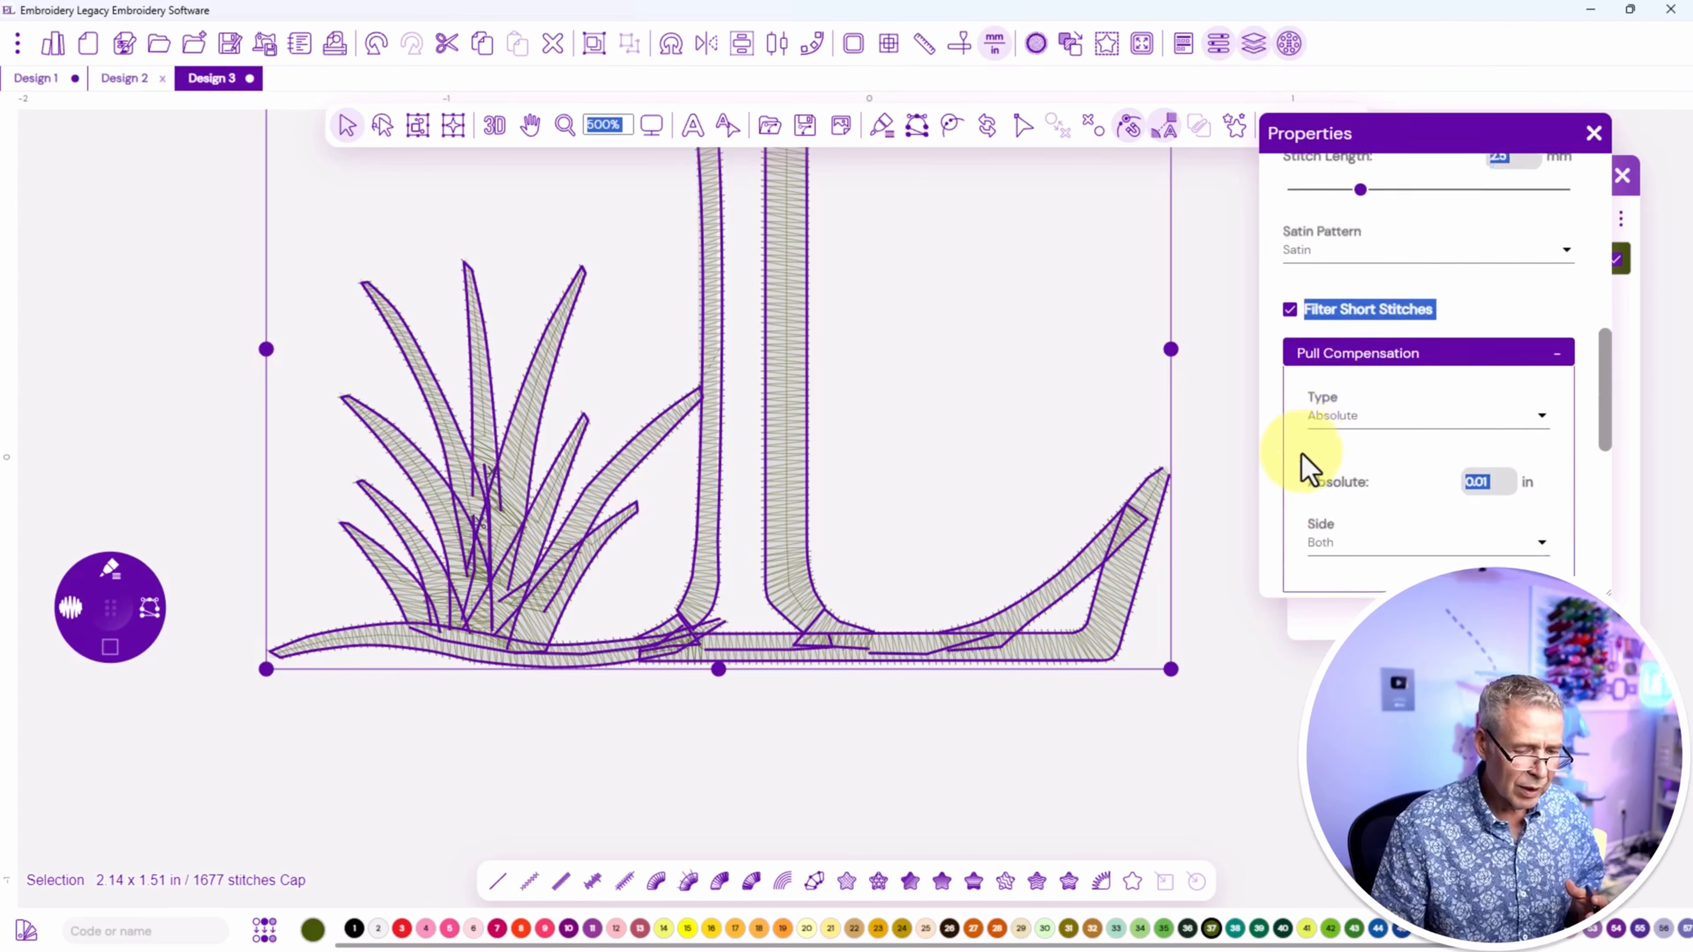
scroll(1308, 468, down, 4)
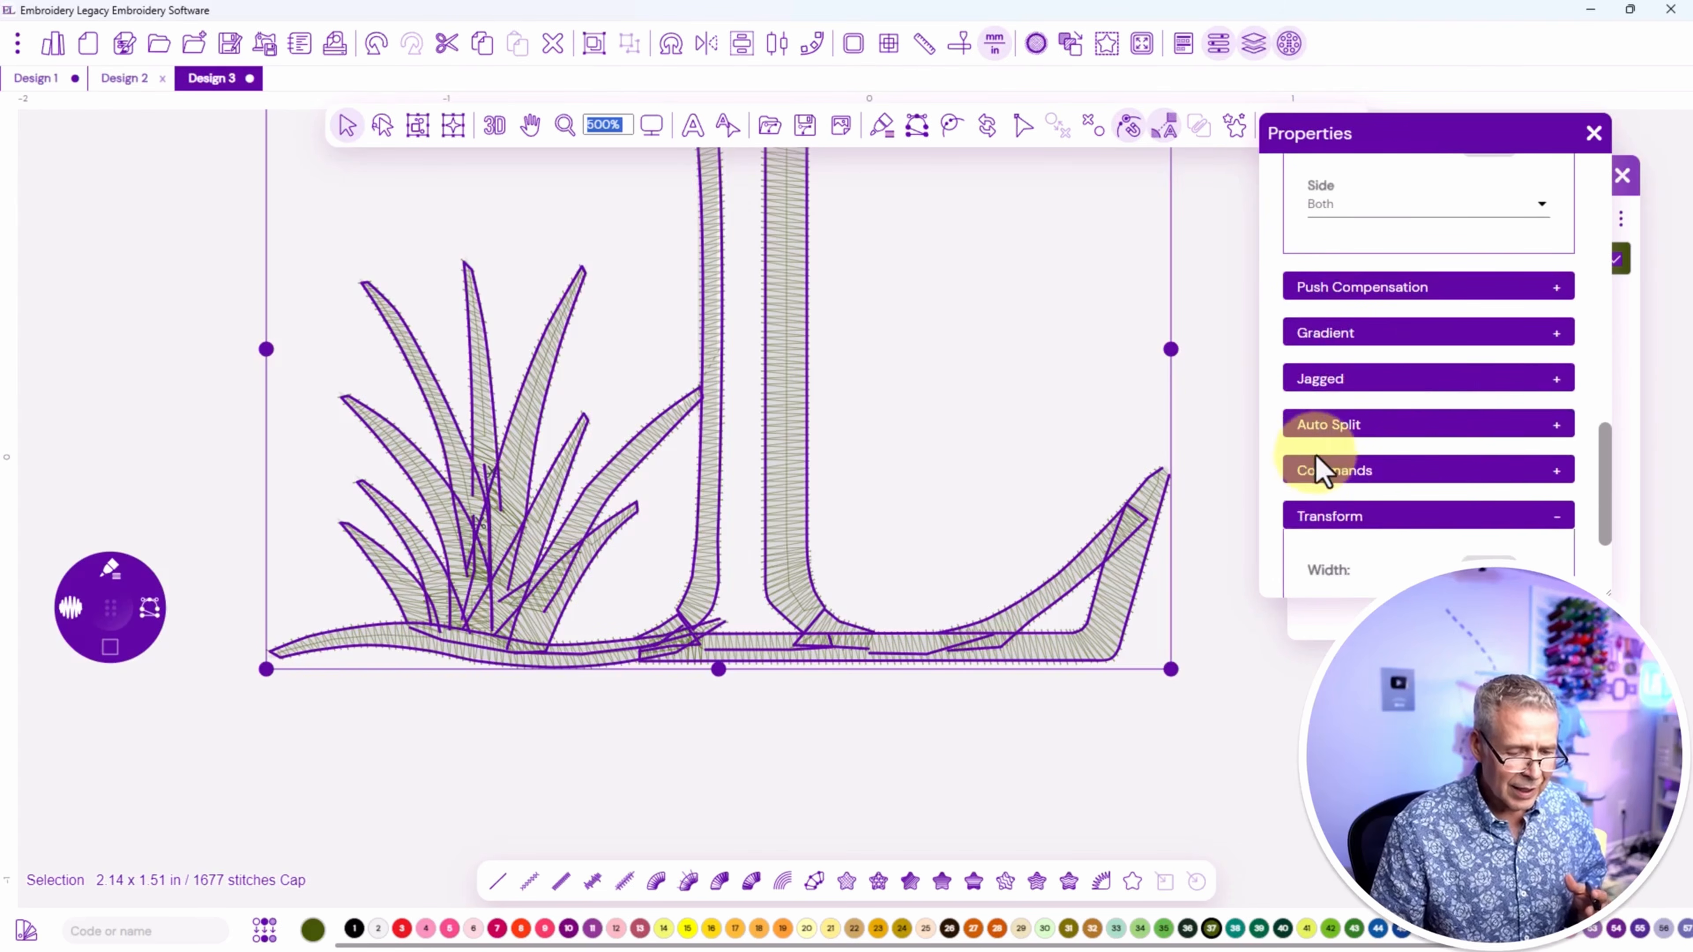
scroll(1311, 460, up, 2)
scroll(1319, 470, up, 5)
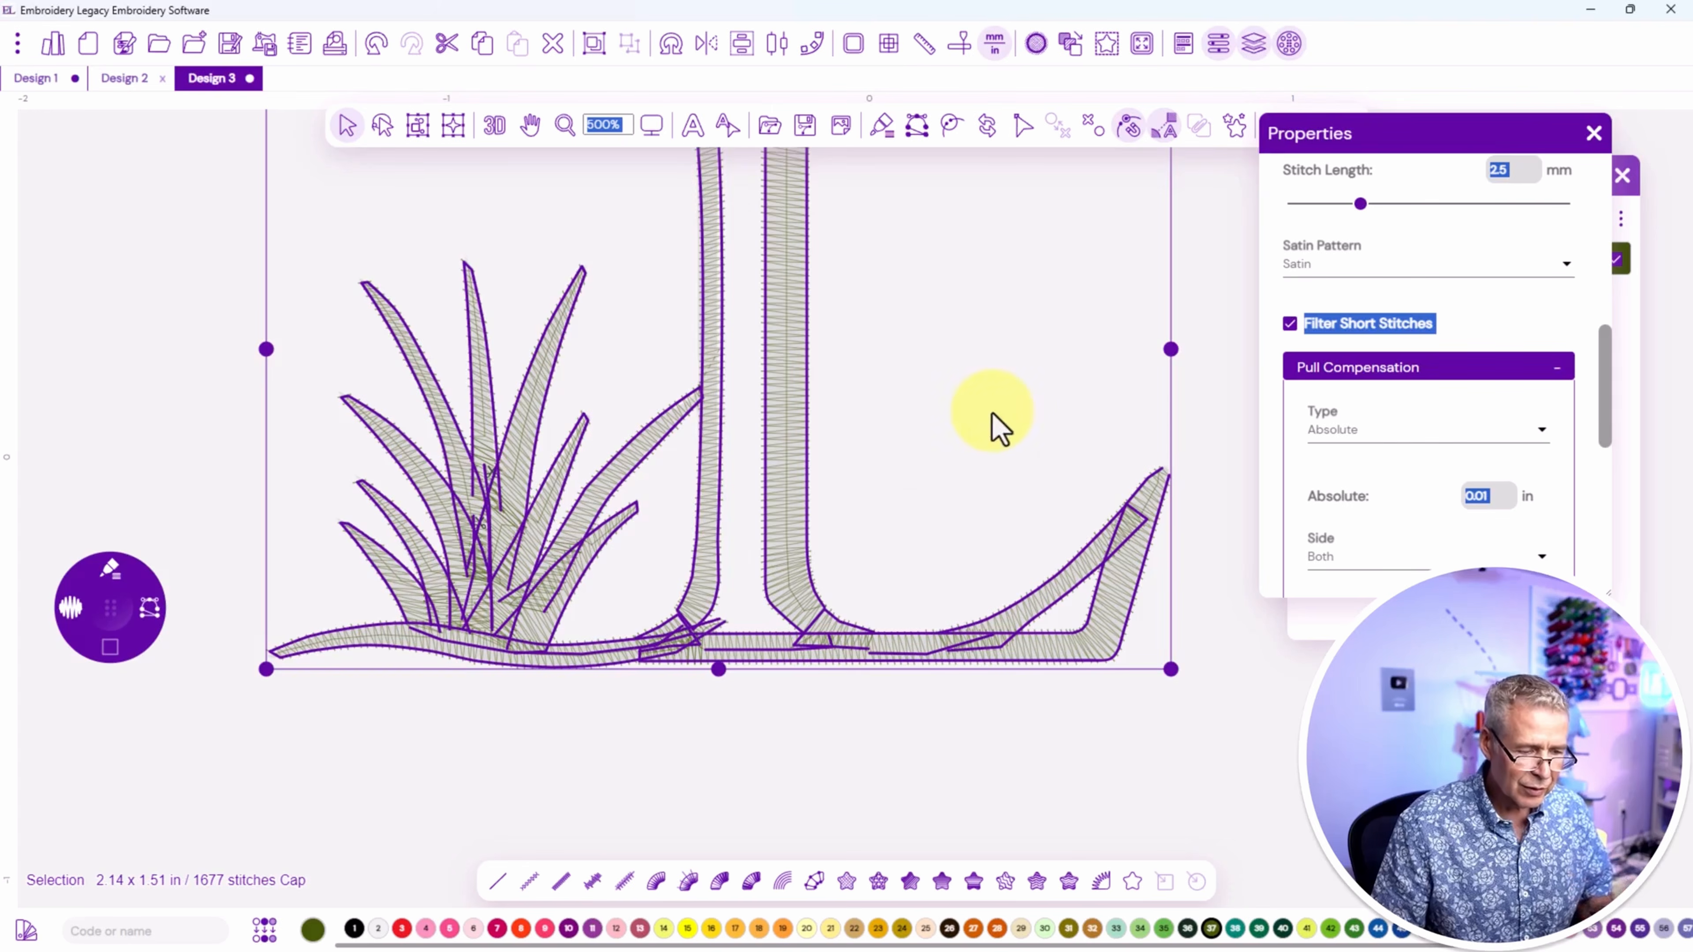
Exclude the run paths 3, 7, 12, 14, 16 and 21 from the selection so only the satin paths stay selected.
drag(1500, 140, 1308, 186)
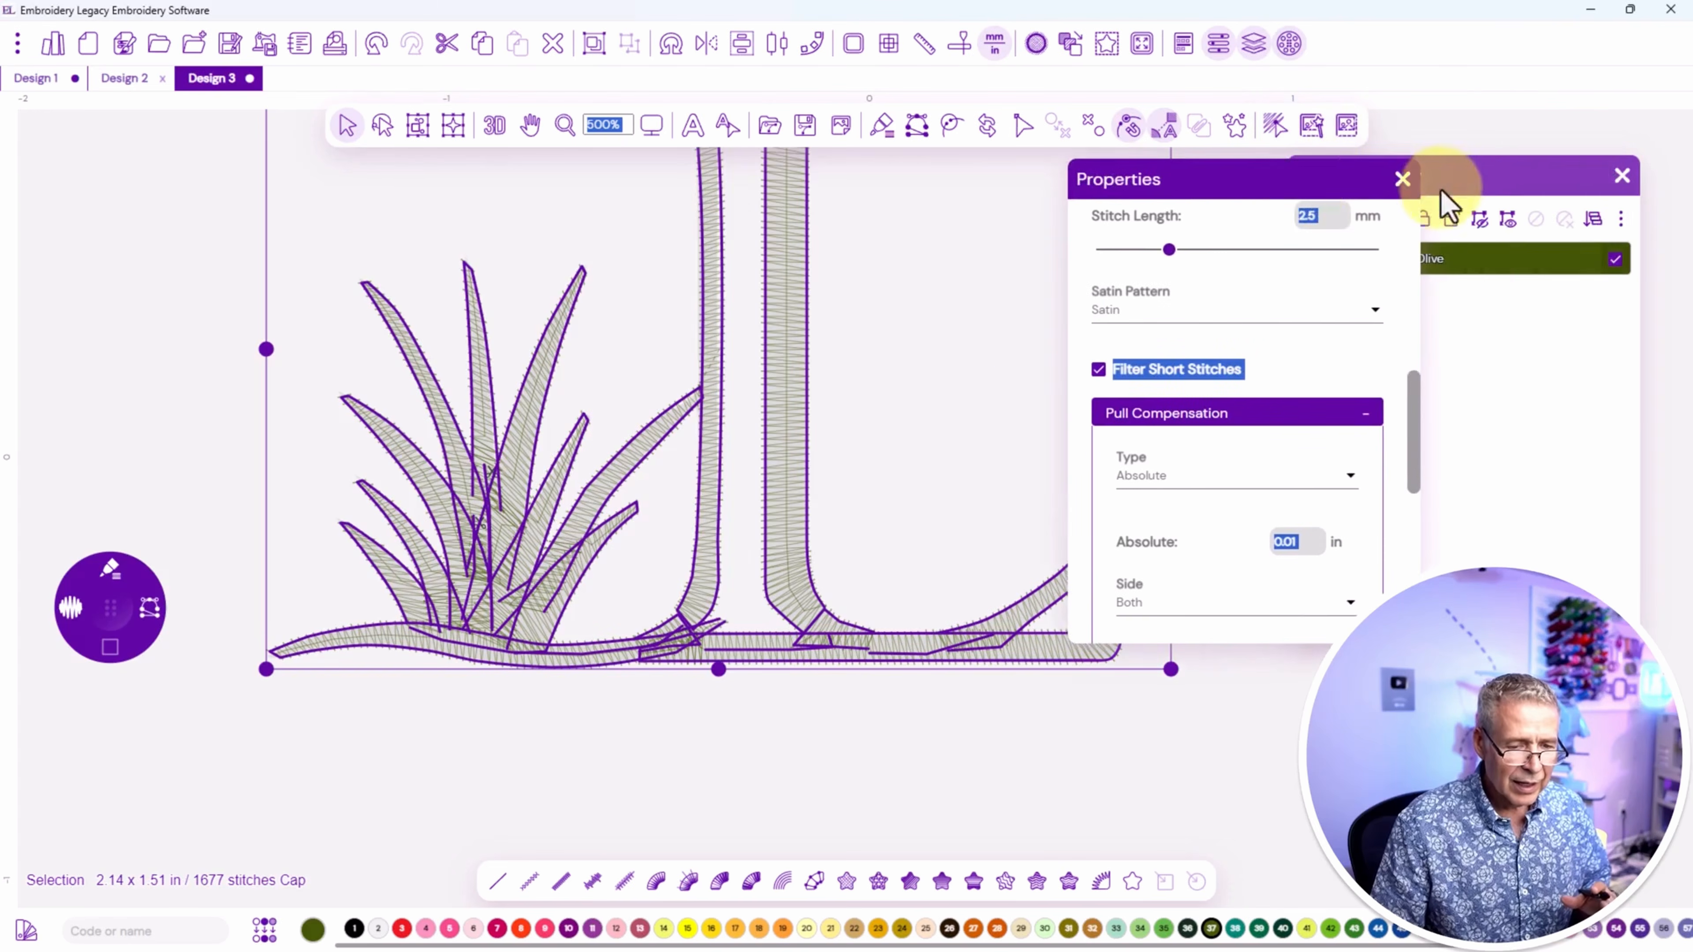
click(1446, 199)
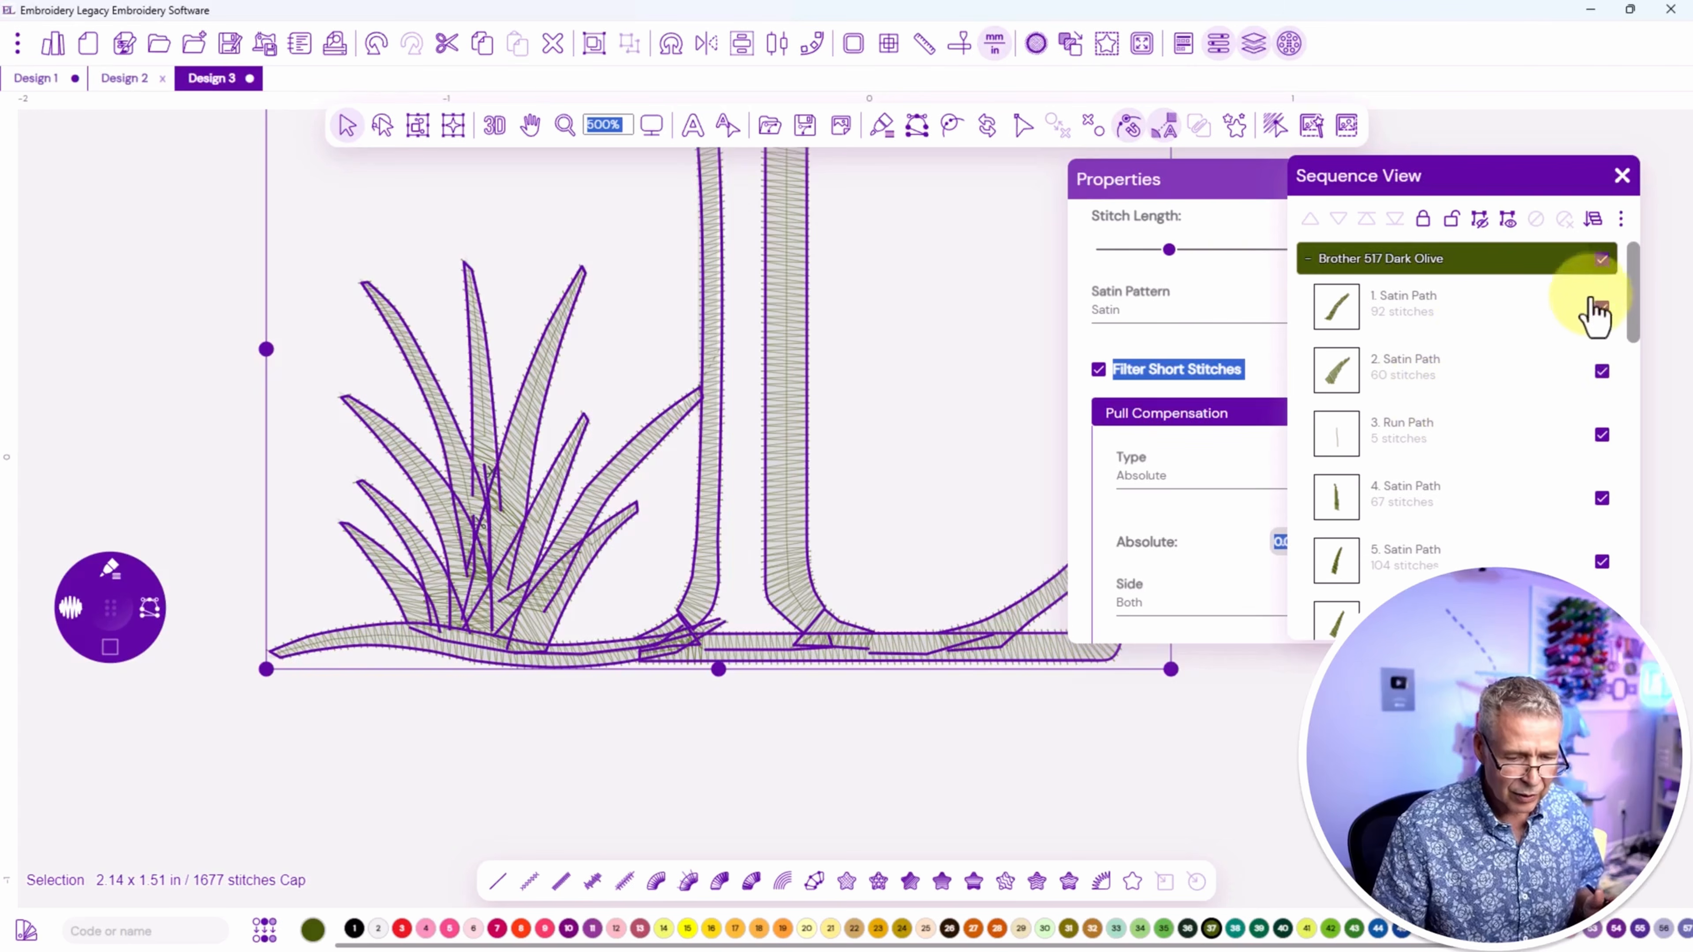
click(1602, 434)
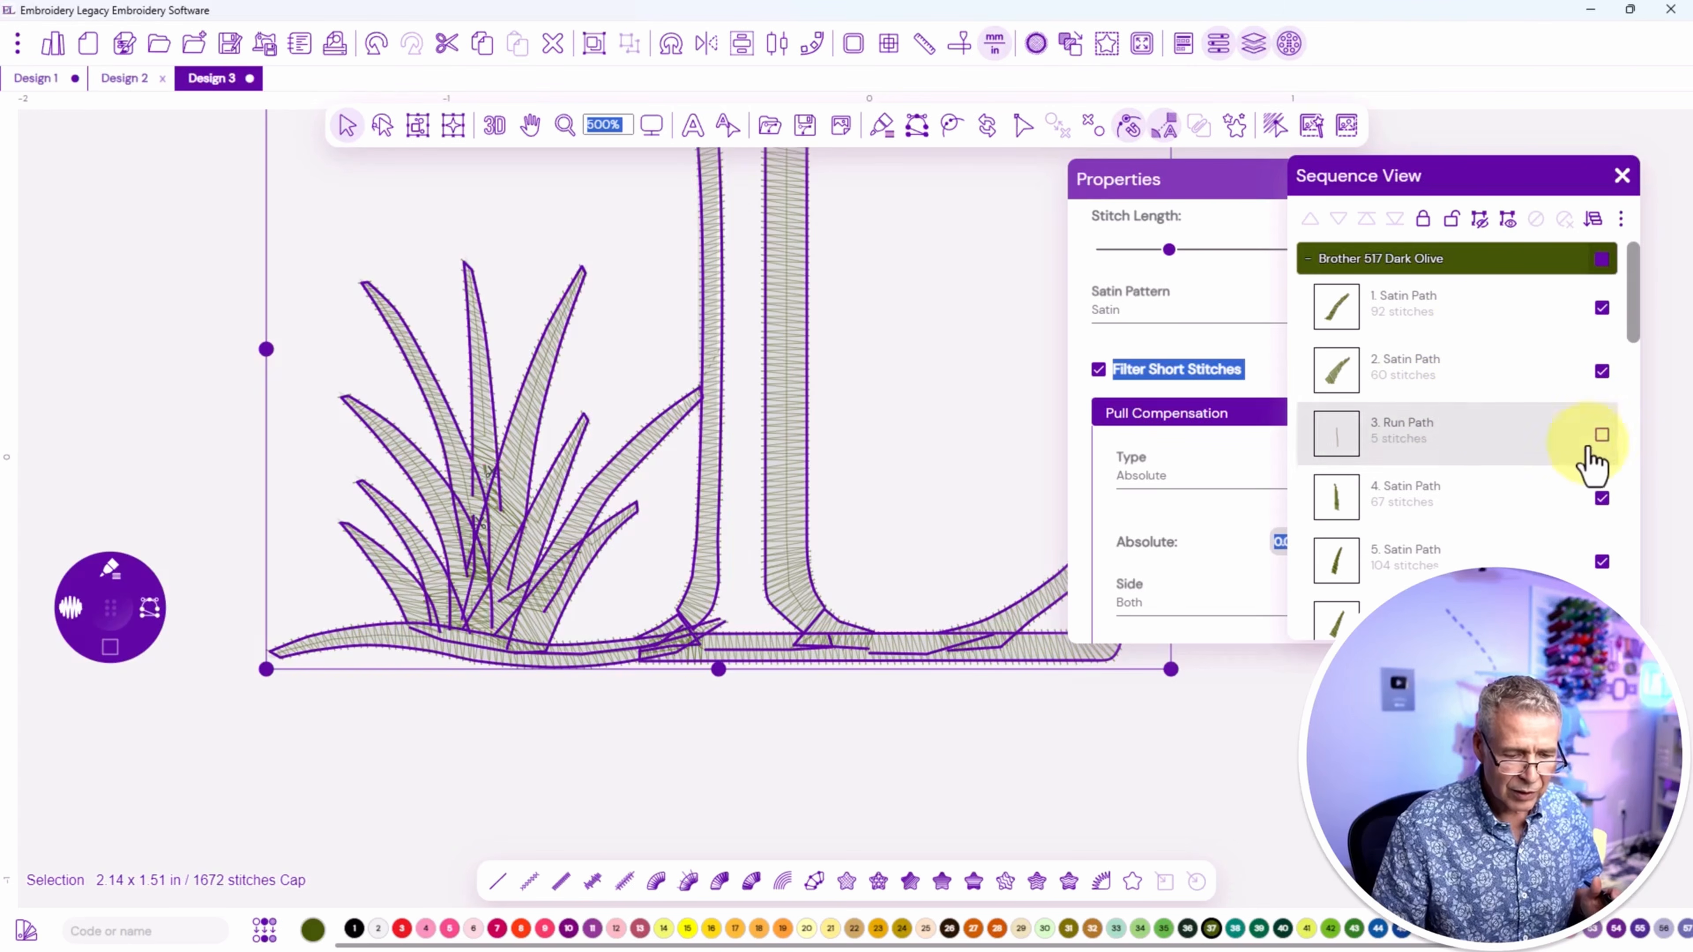
scroll(1568, 476, down, 3)
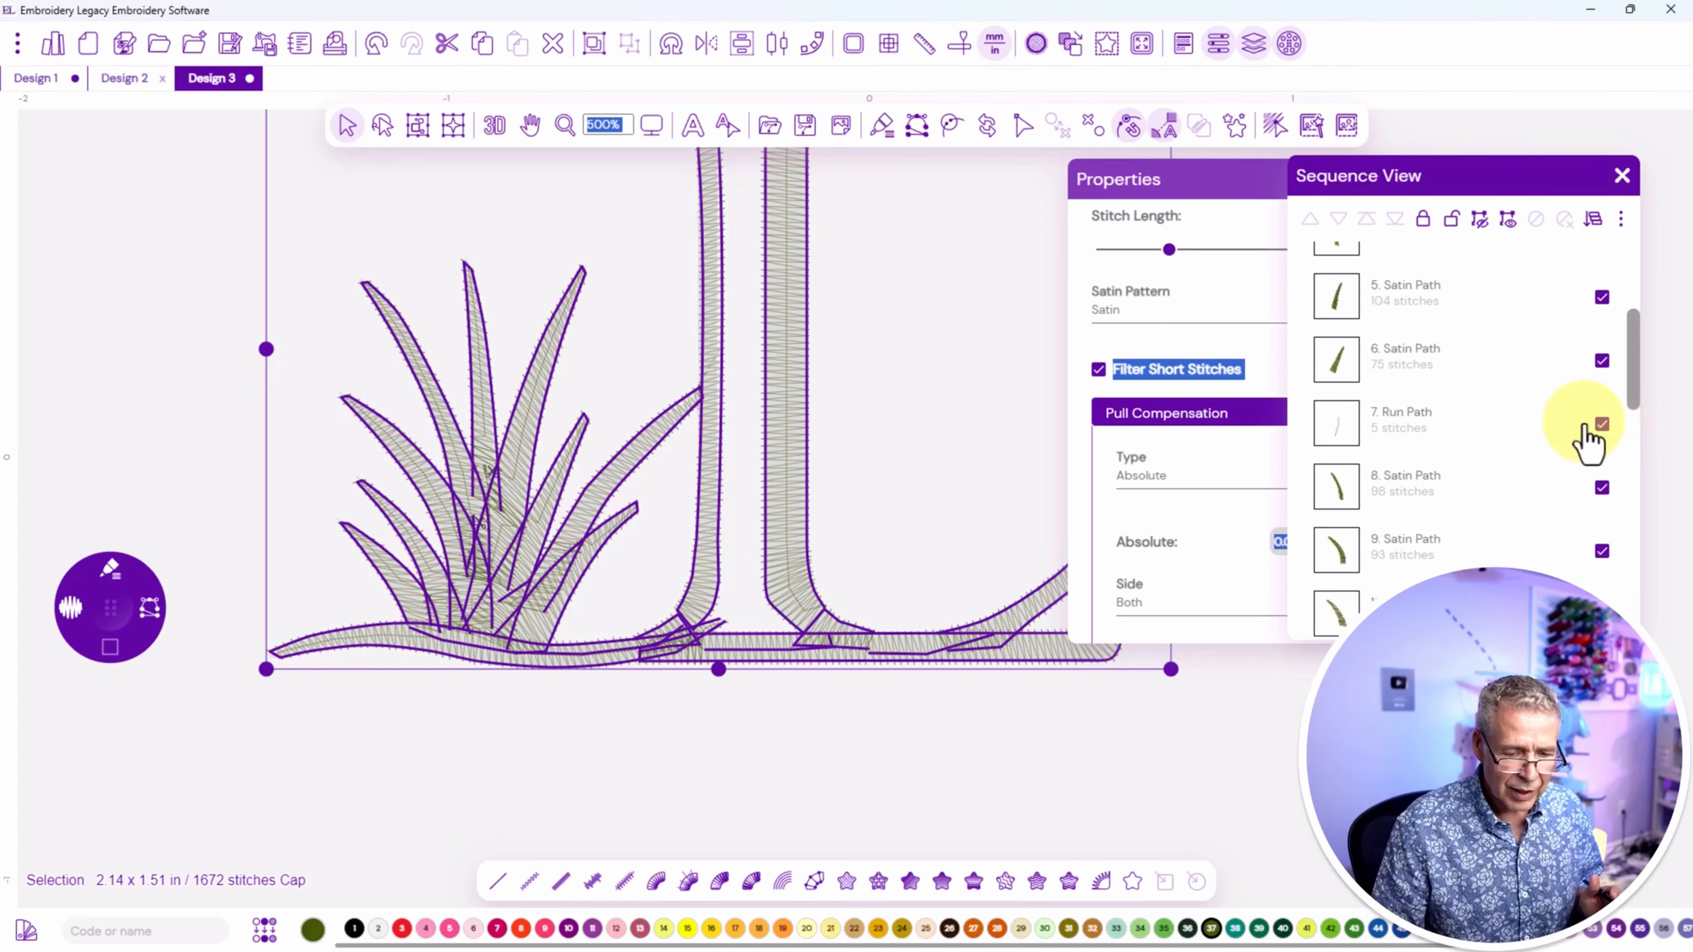
click(1602, 426)
scroll(1592, 434, down, 4)
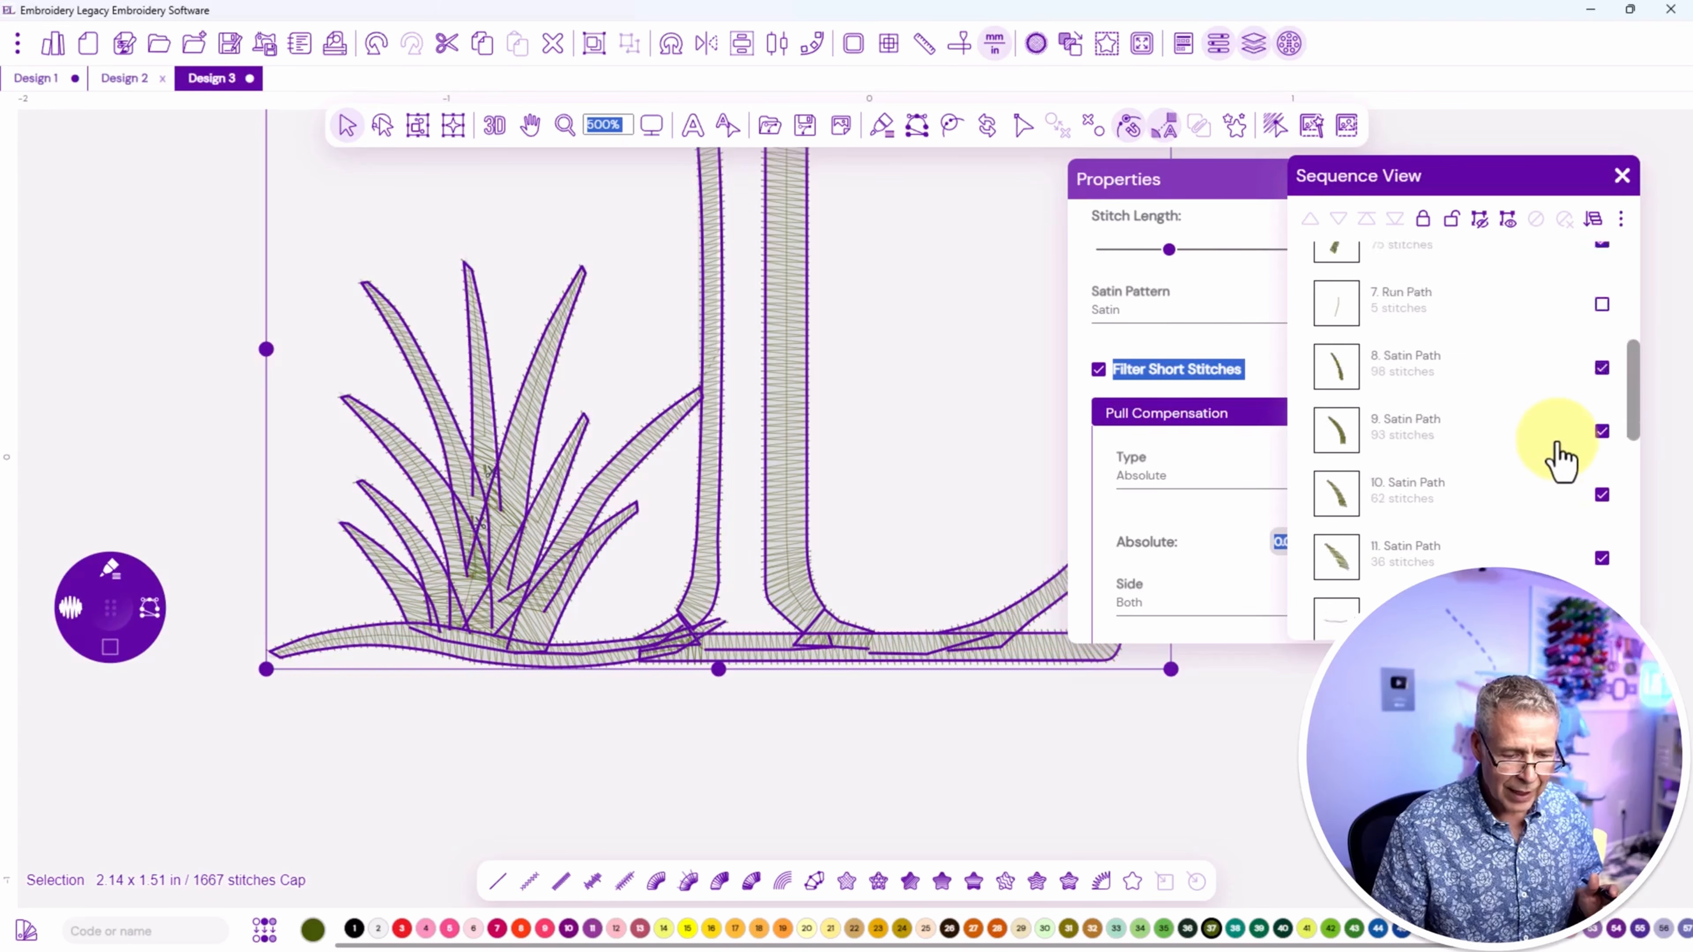
click(1596, 393)
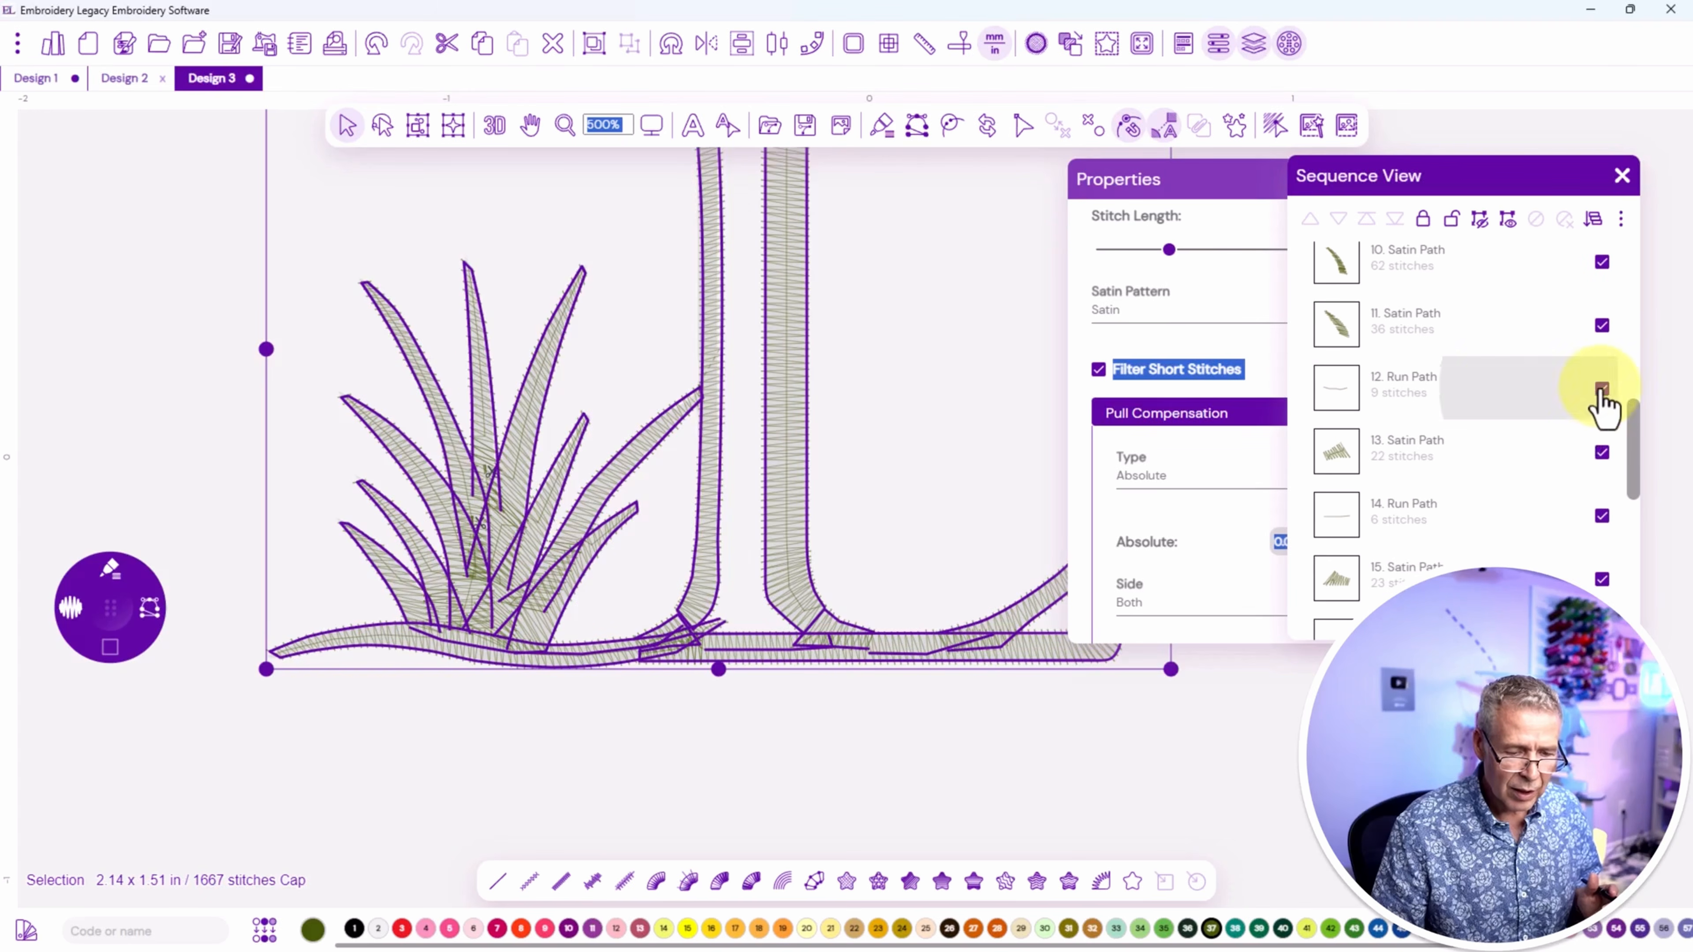
click(1601, 516)
scroll(1599, 520, down, 3)
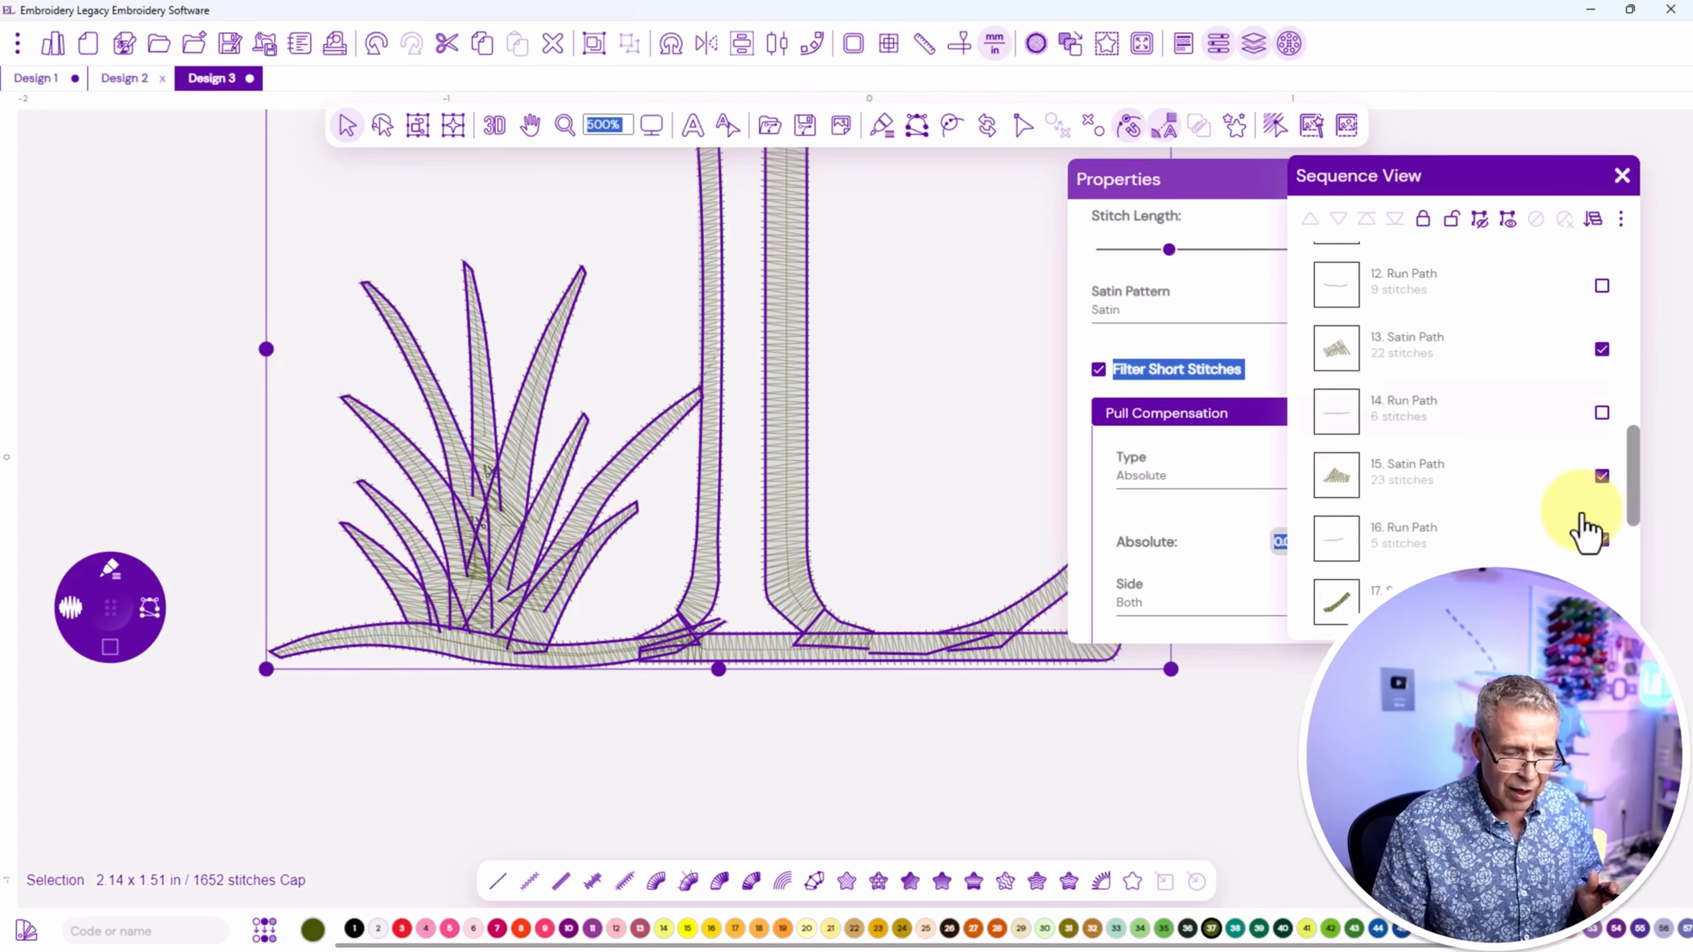
click(1600, 468)
scroll(1591, 493, down, 5)
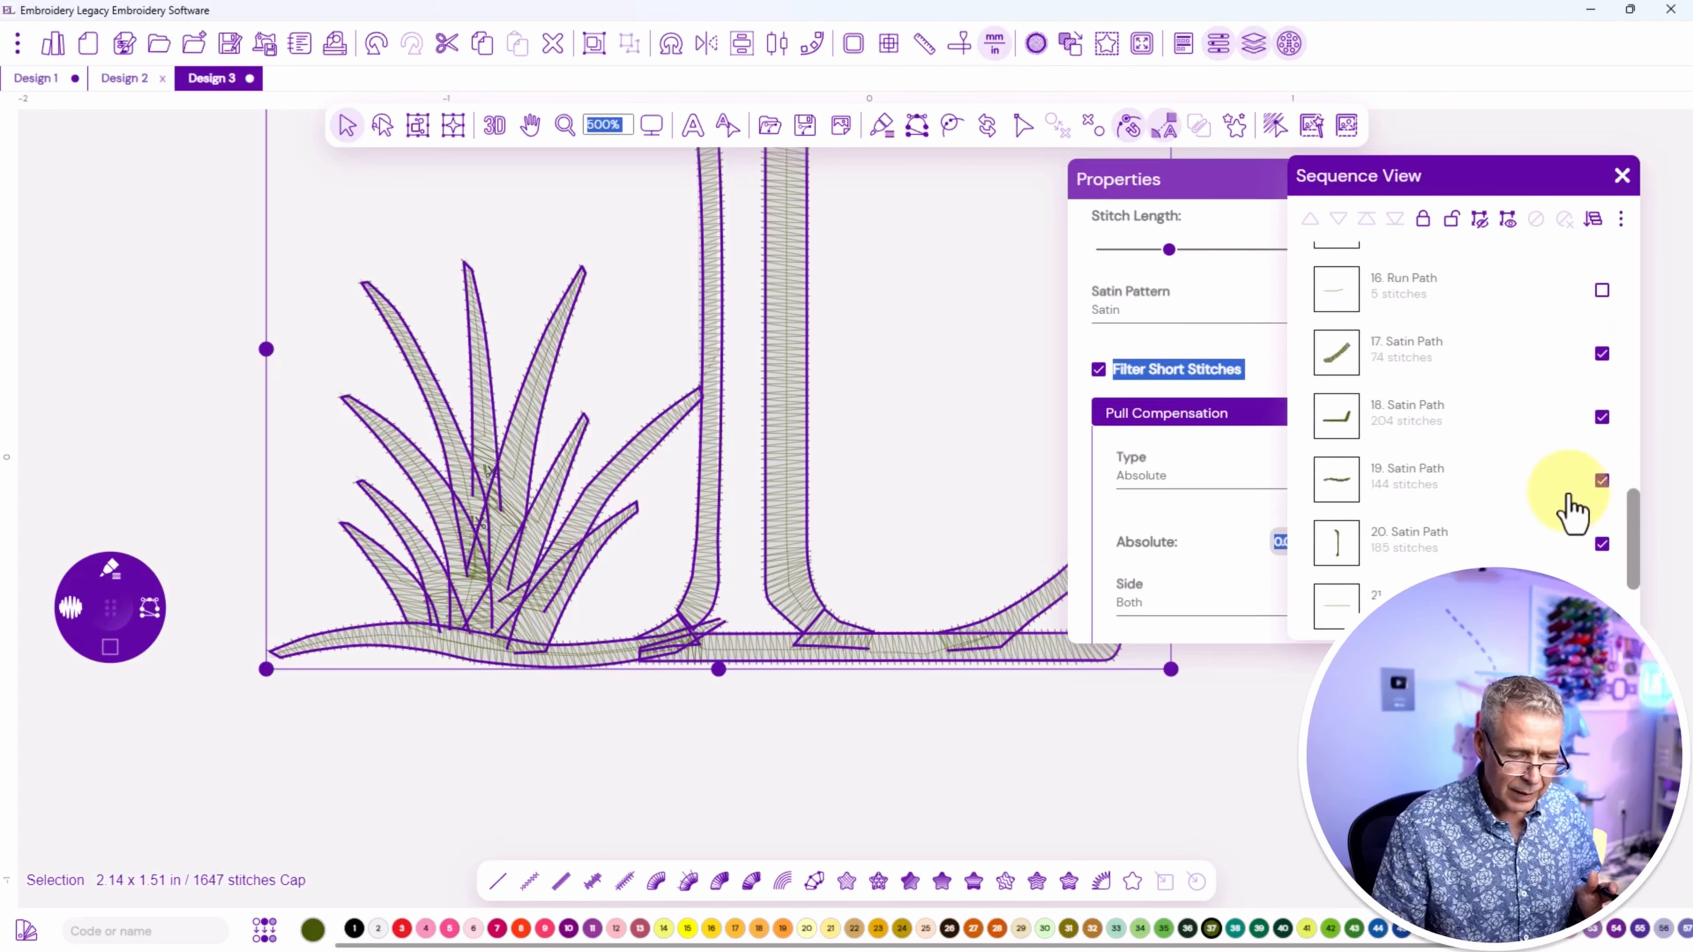
click(1603, 432)
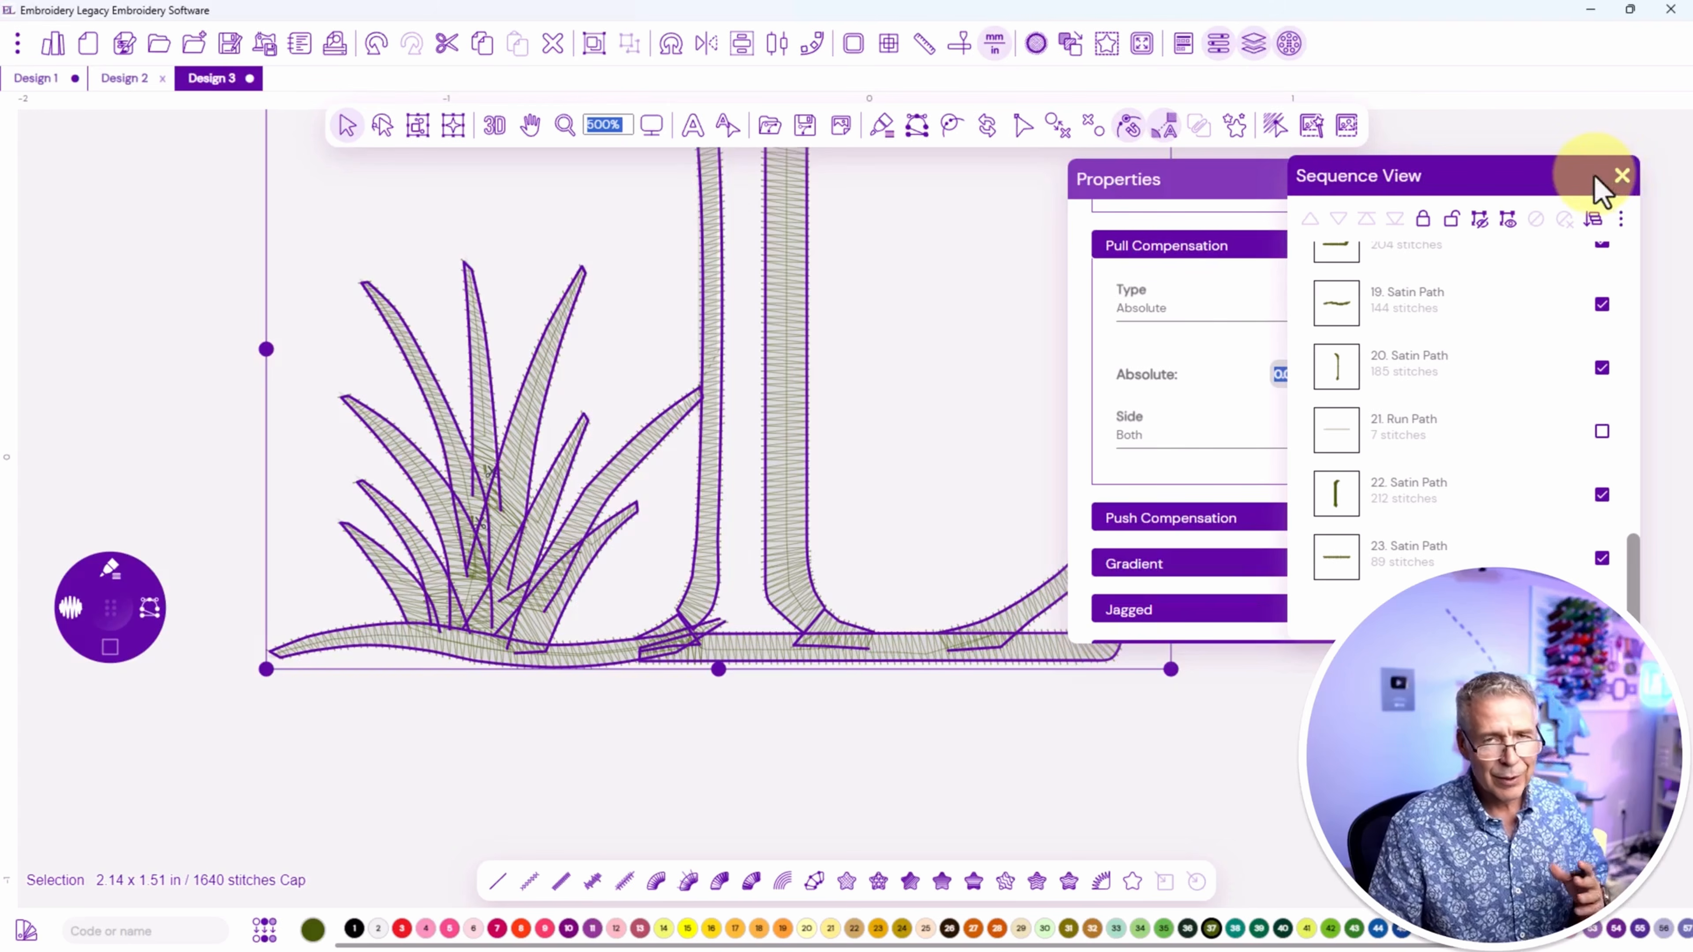
click(1619, 176)
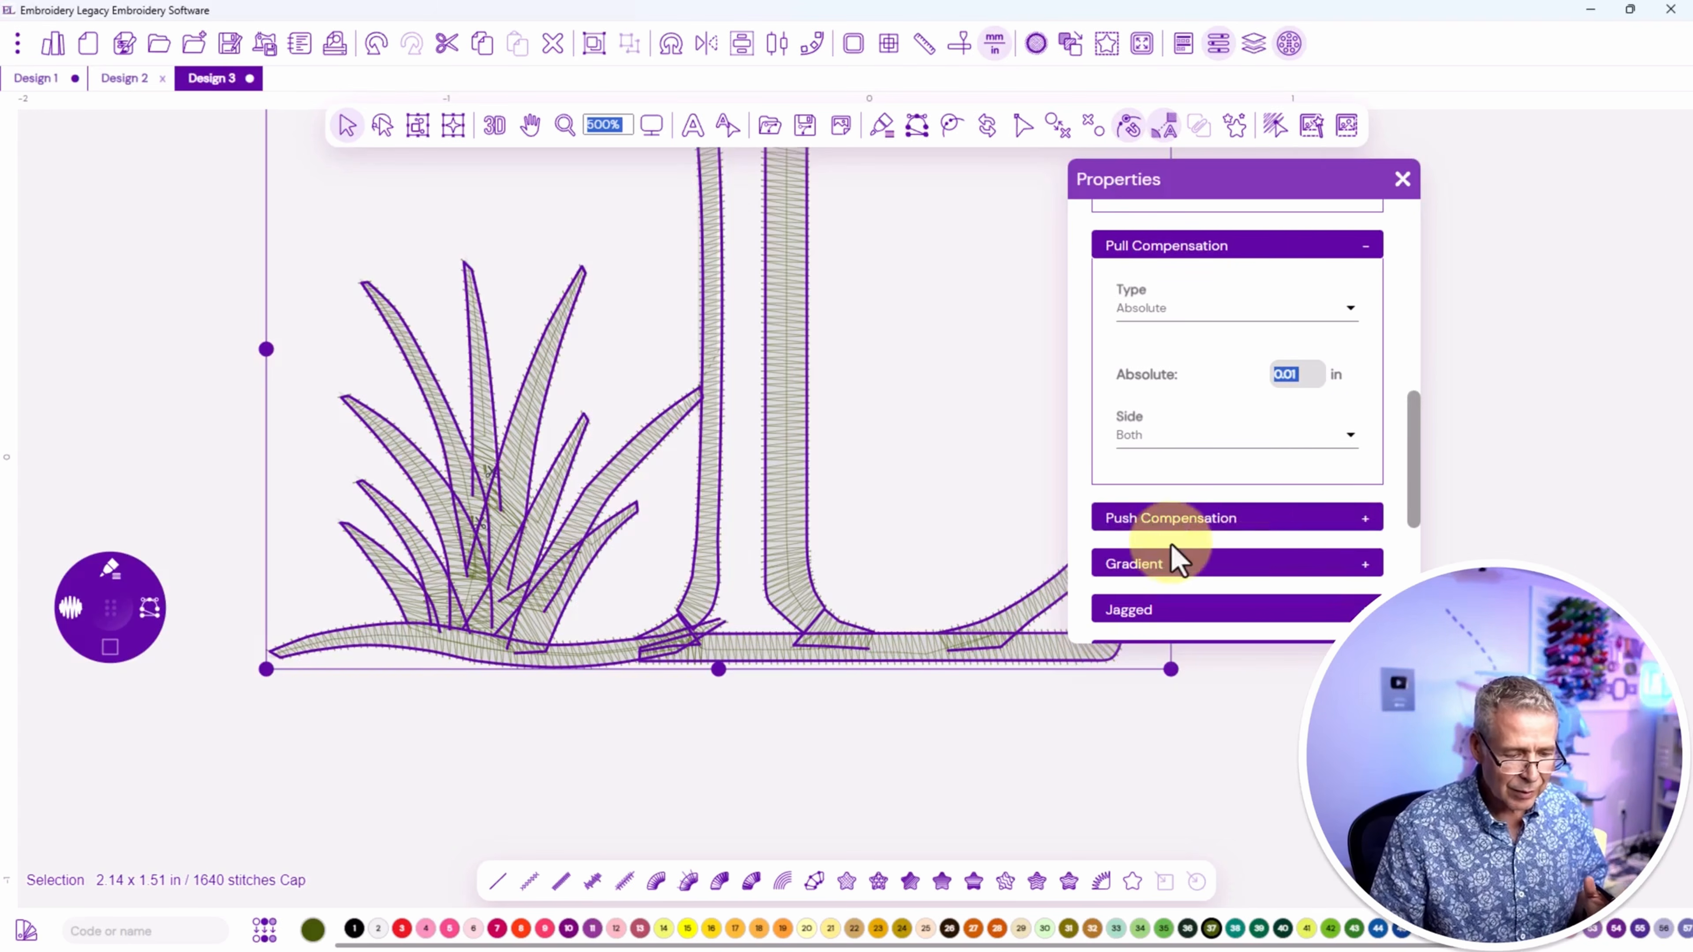
Add Parallel underlay to all selected satin paths, check it along the letter, and deselect the design.
scroll(1179, 553, up, 1)
scroll(1179, 550, up, 8)
scroll(1172, 530, down, 1)
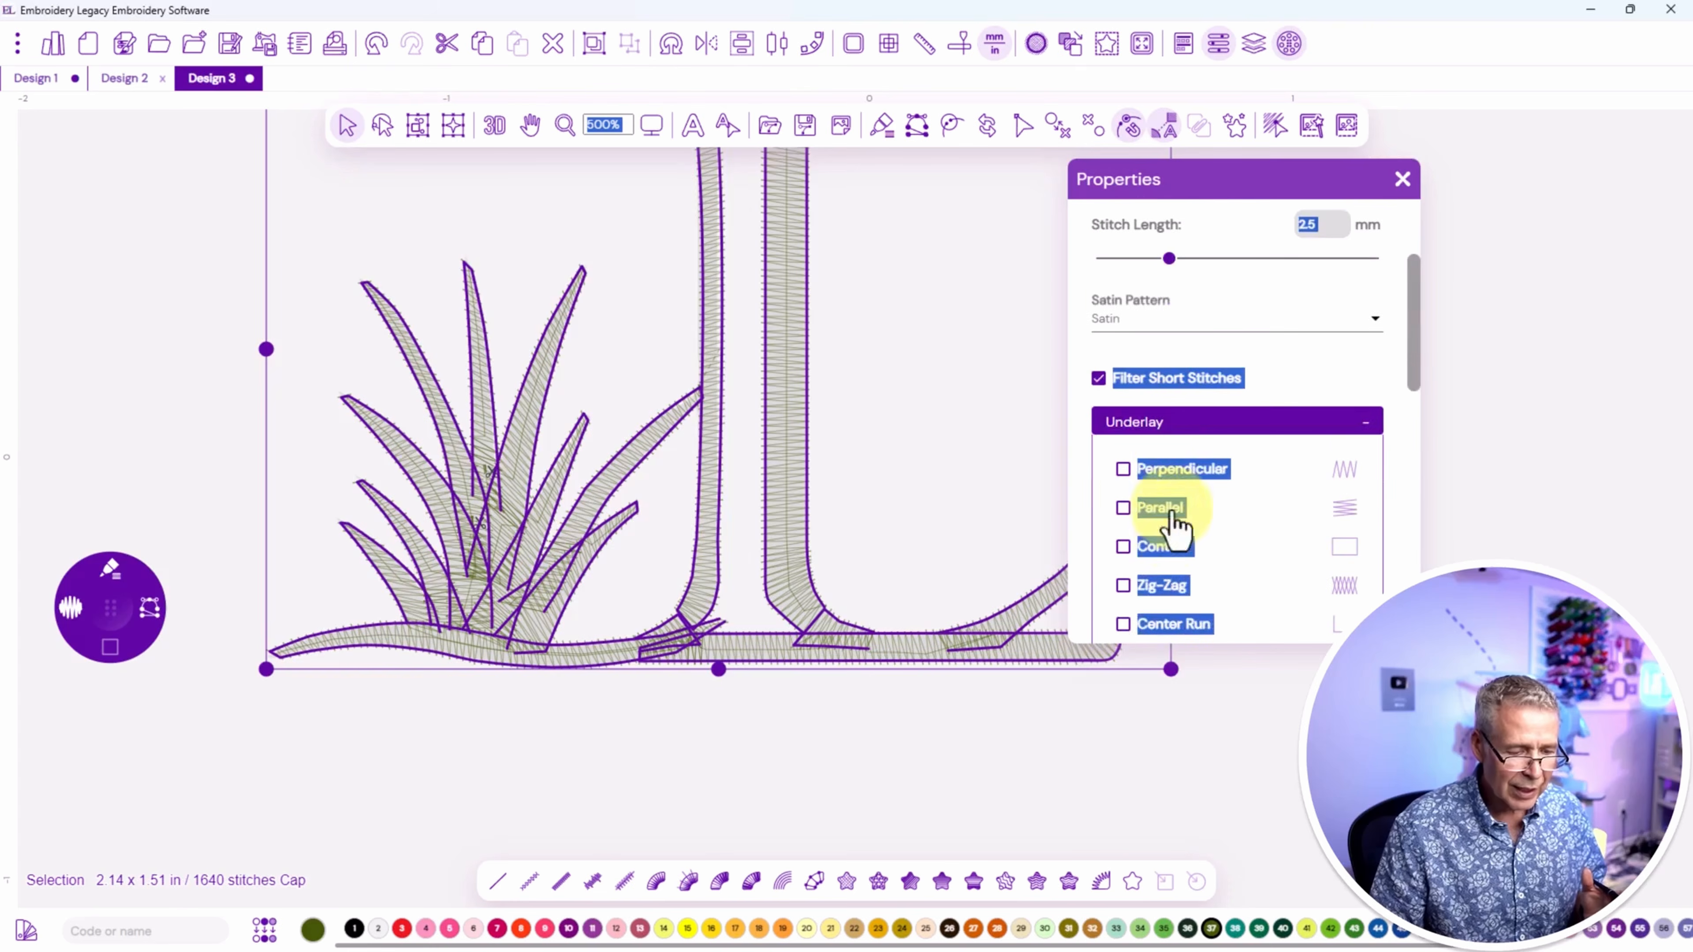
click(1123, 509)
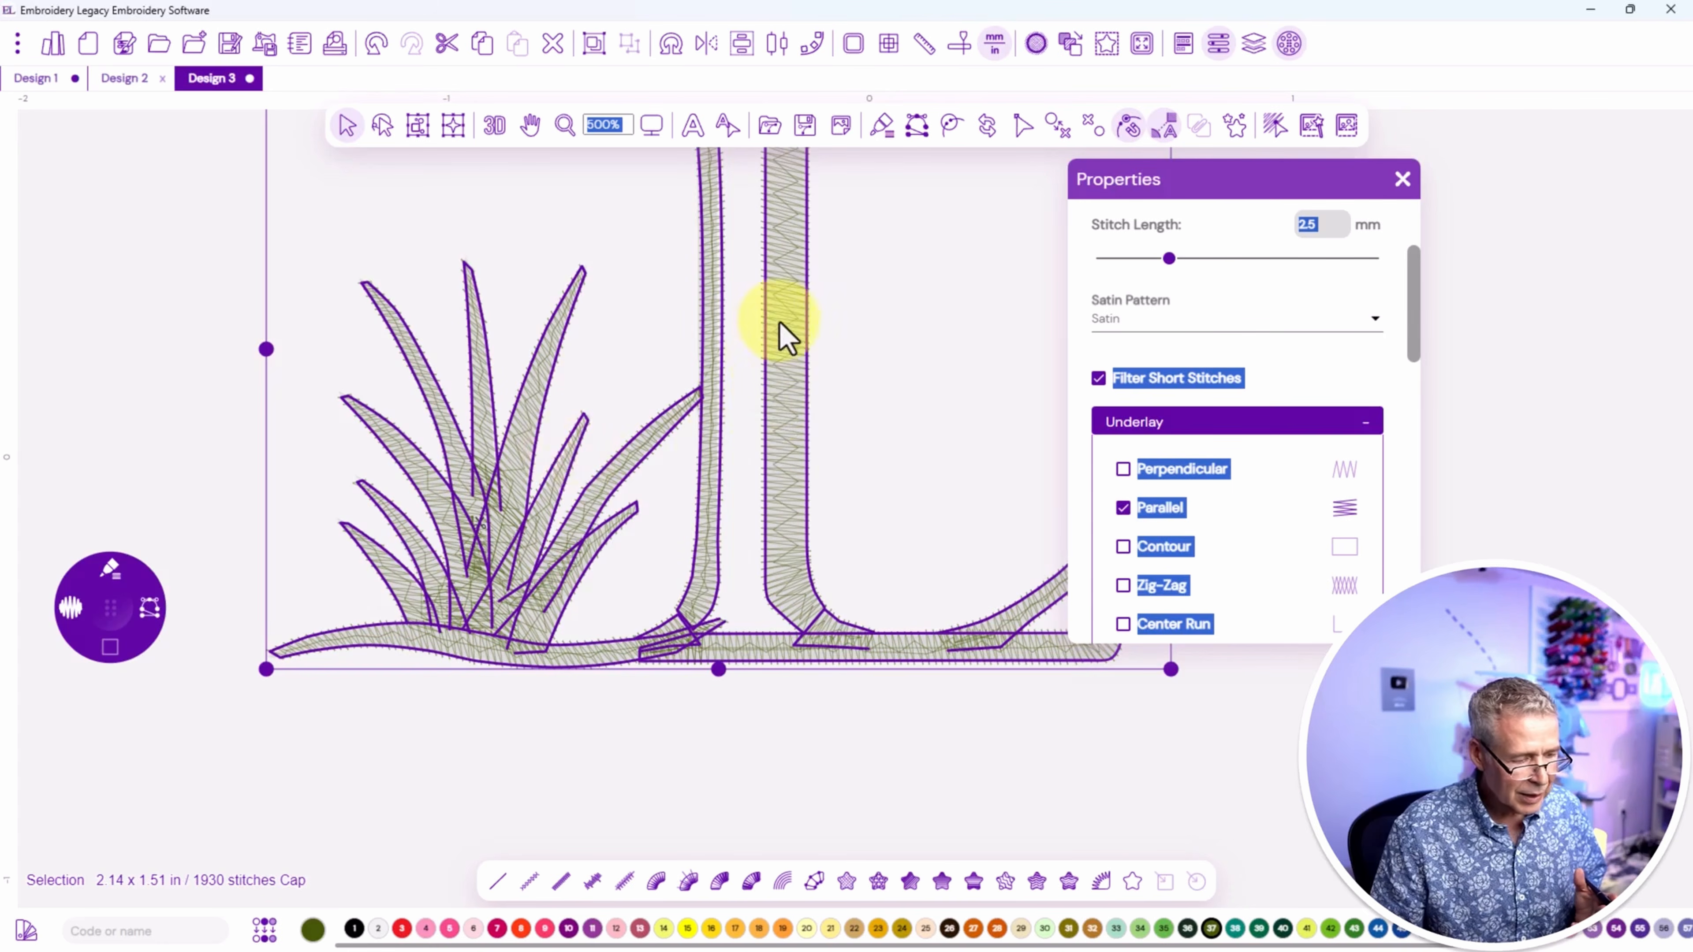
drag(839, 226, 896, 492)
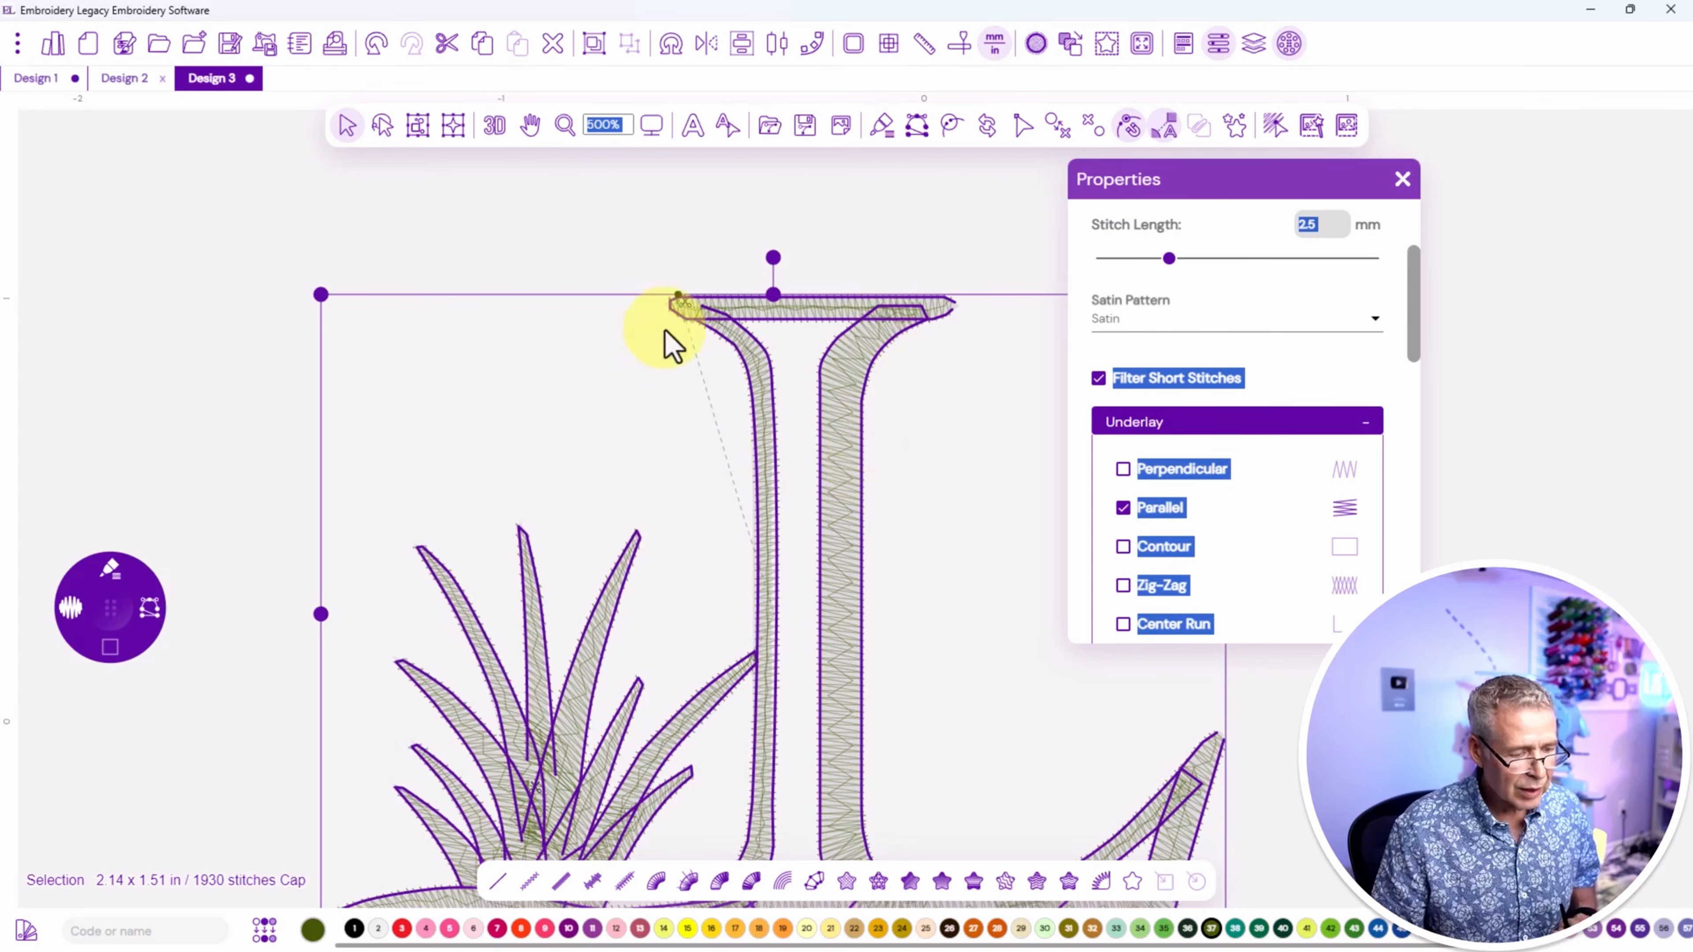
scroll(886, 500, down, 2)
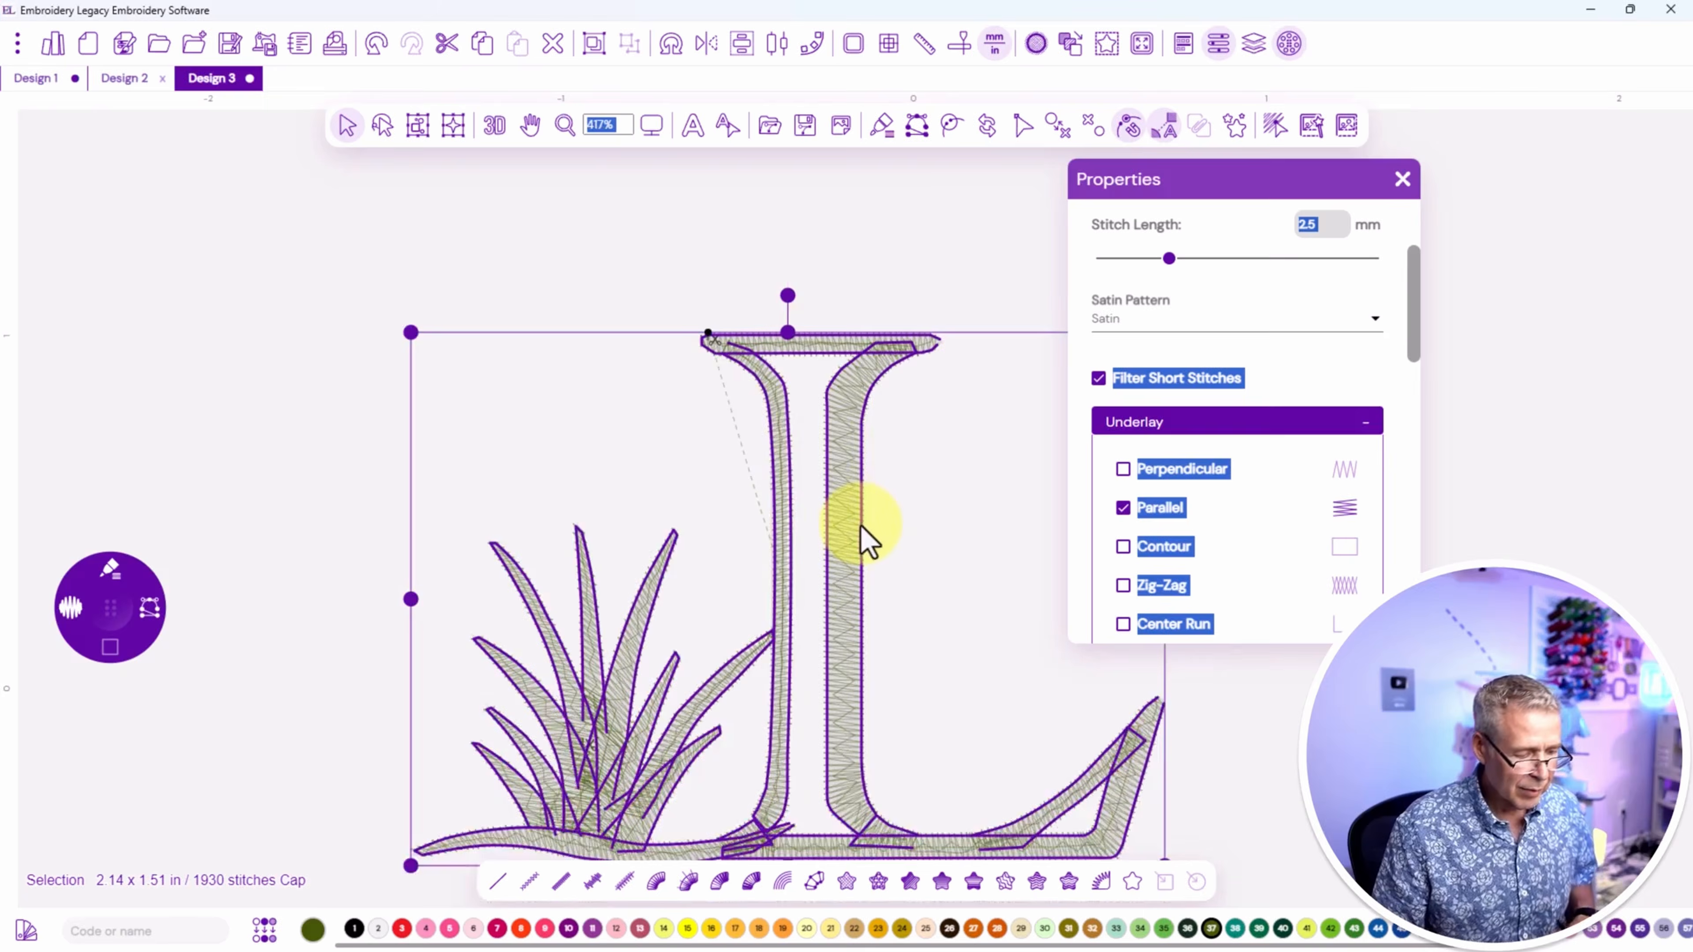
click(693, 308)
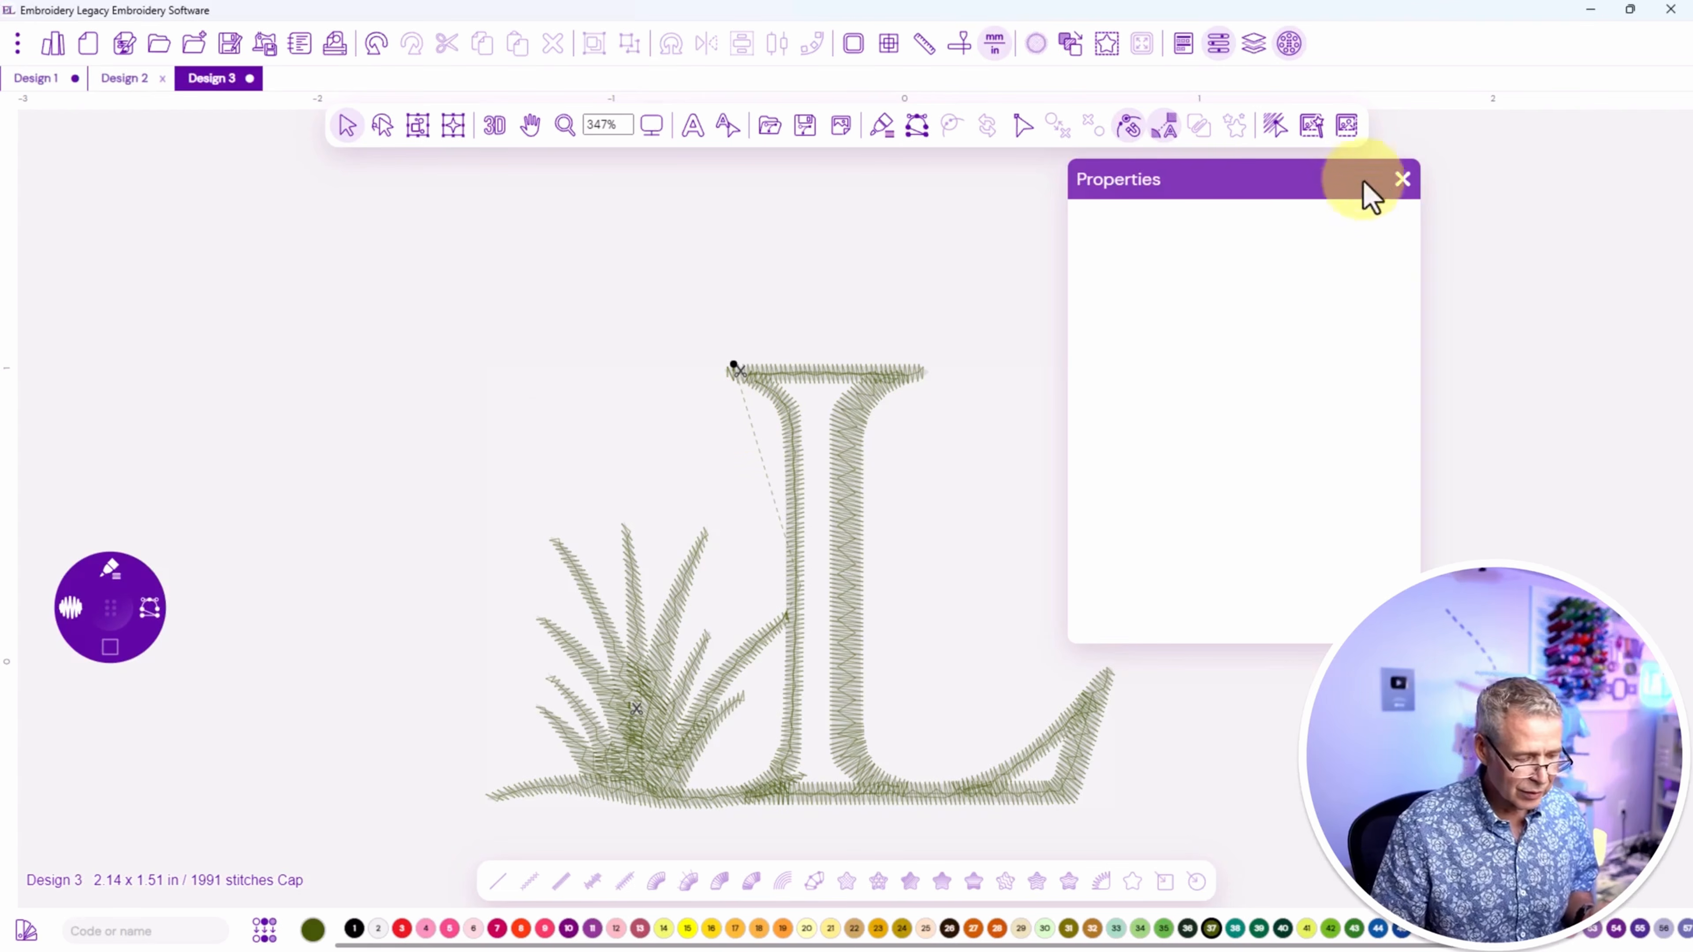
click(1403, 180)
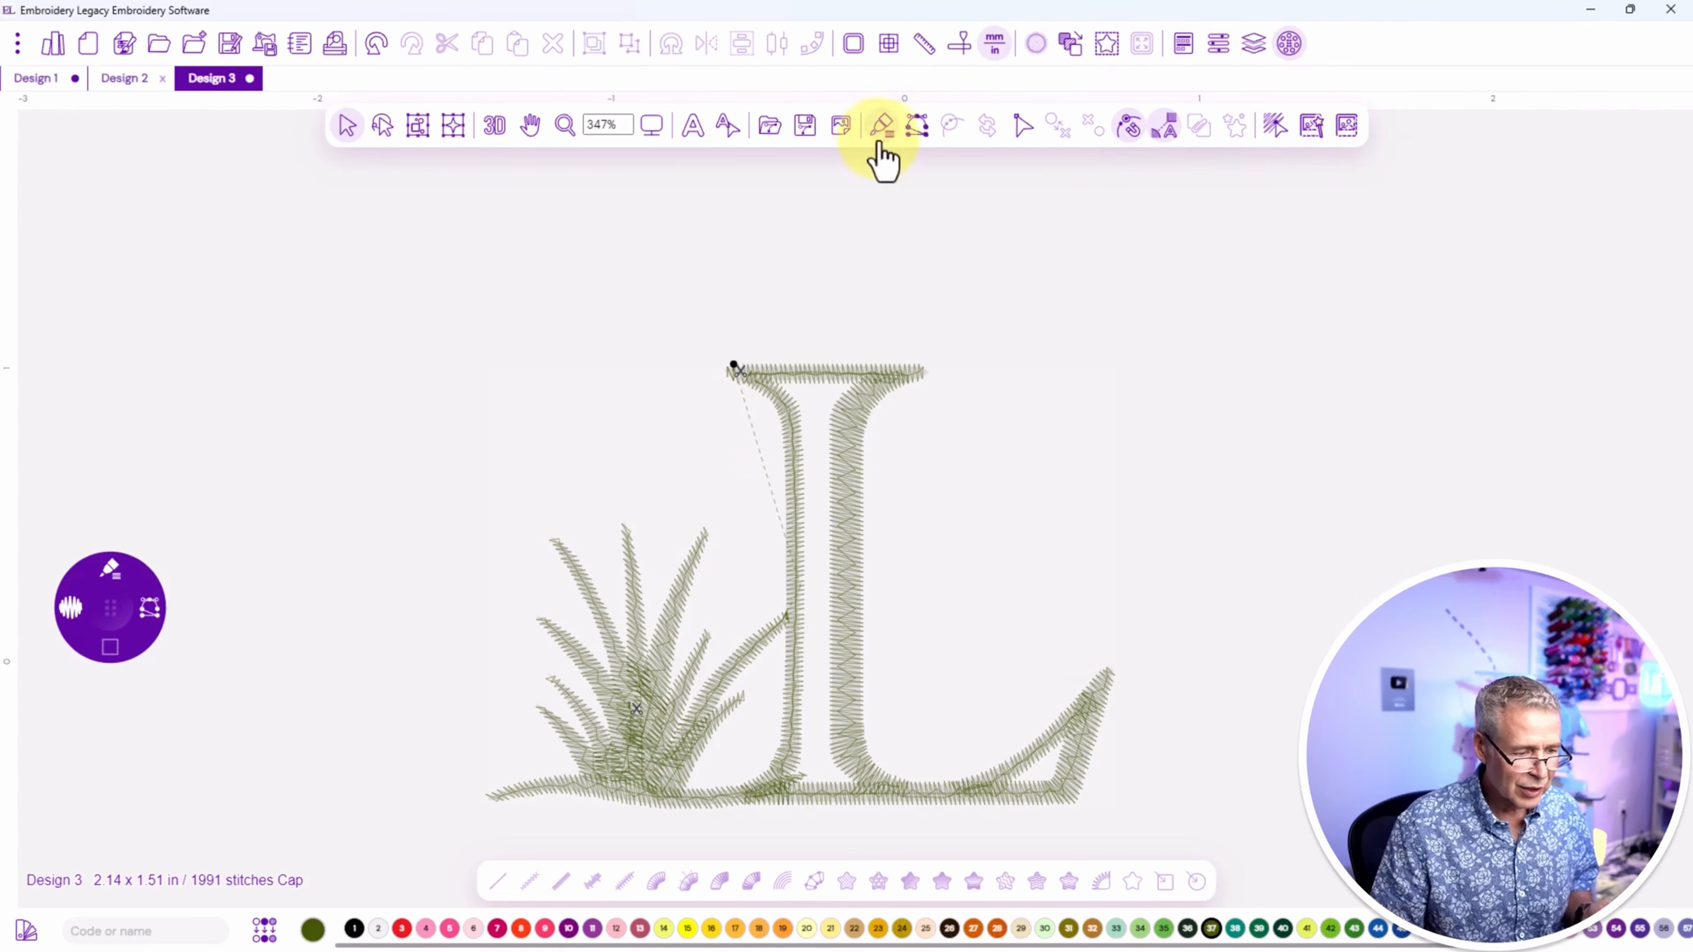
Turn on the 3D stitch view and examine the whole letter and grass up close.
click(838, 131)
click(883, 259)
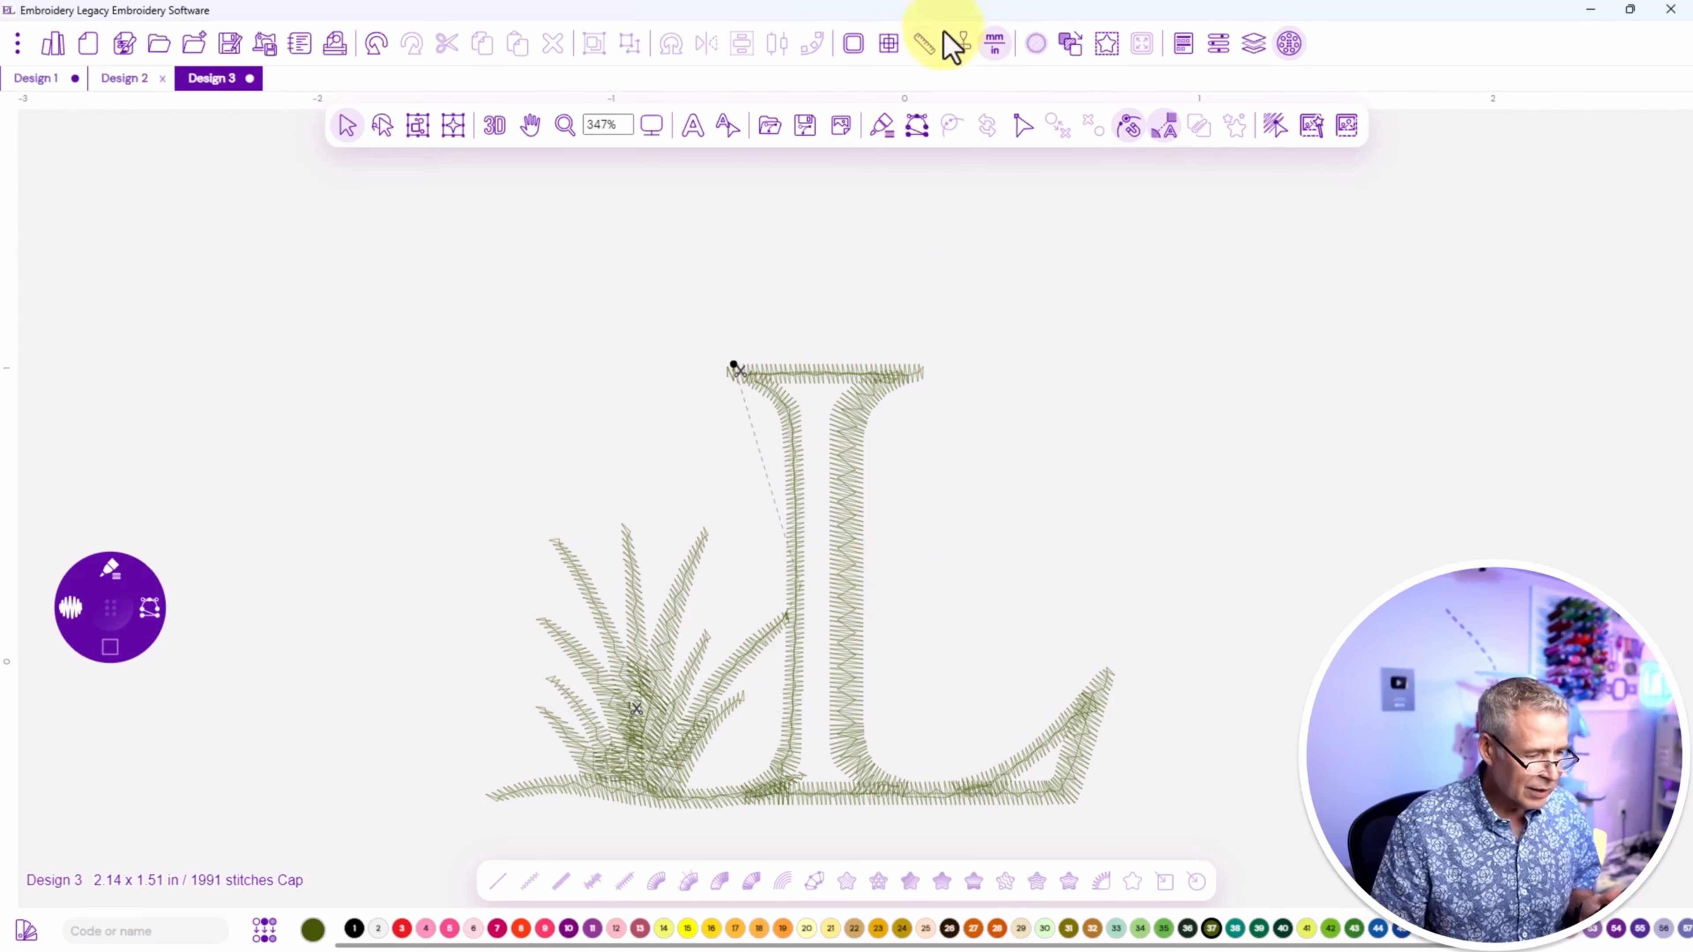
click(496, 126)
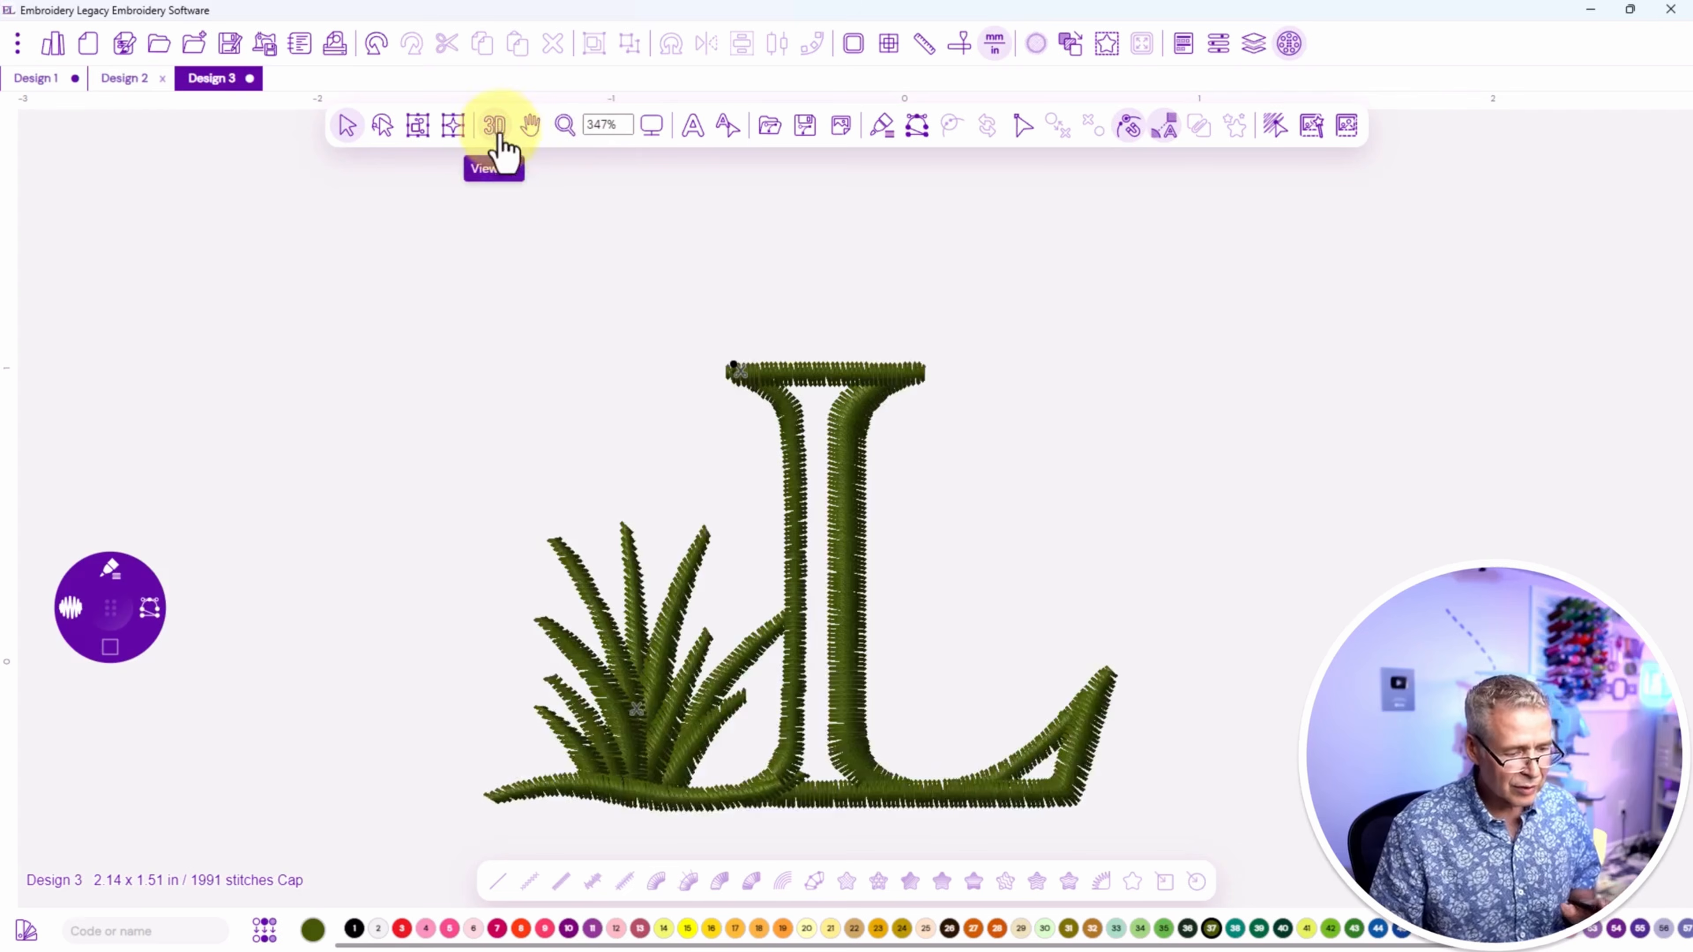
scroll(799, 413, up, 4)
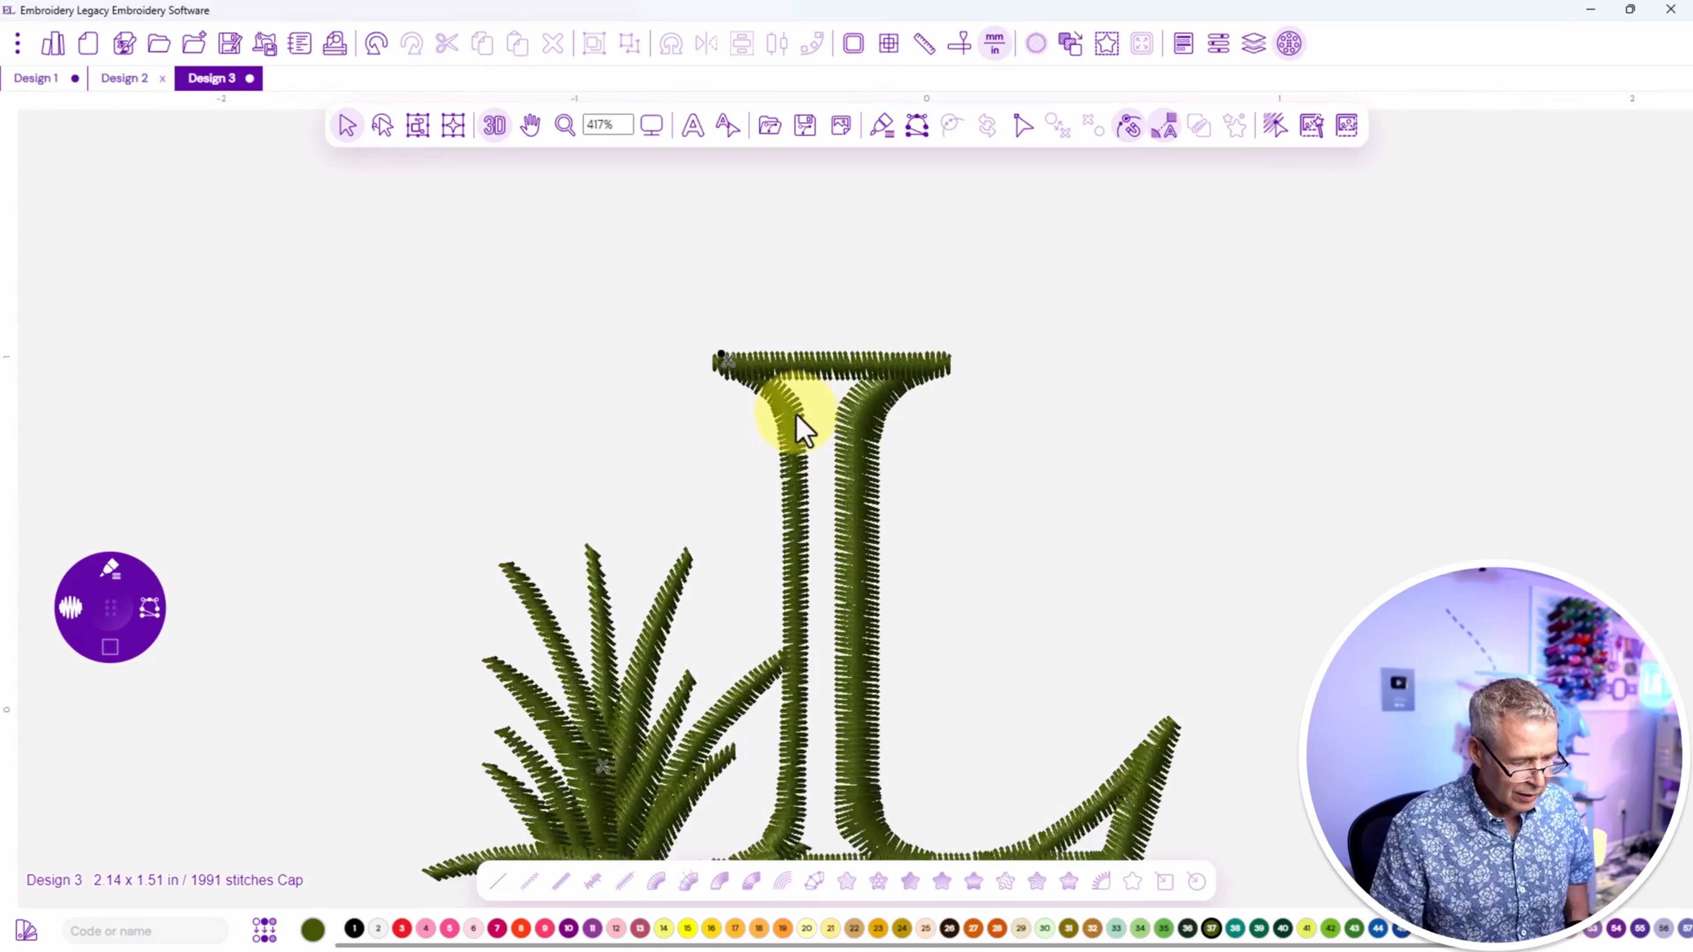
drag(850, 677, 831, 454)
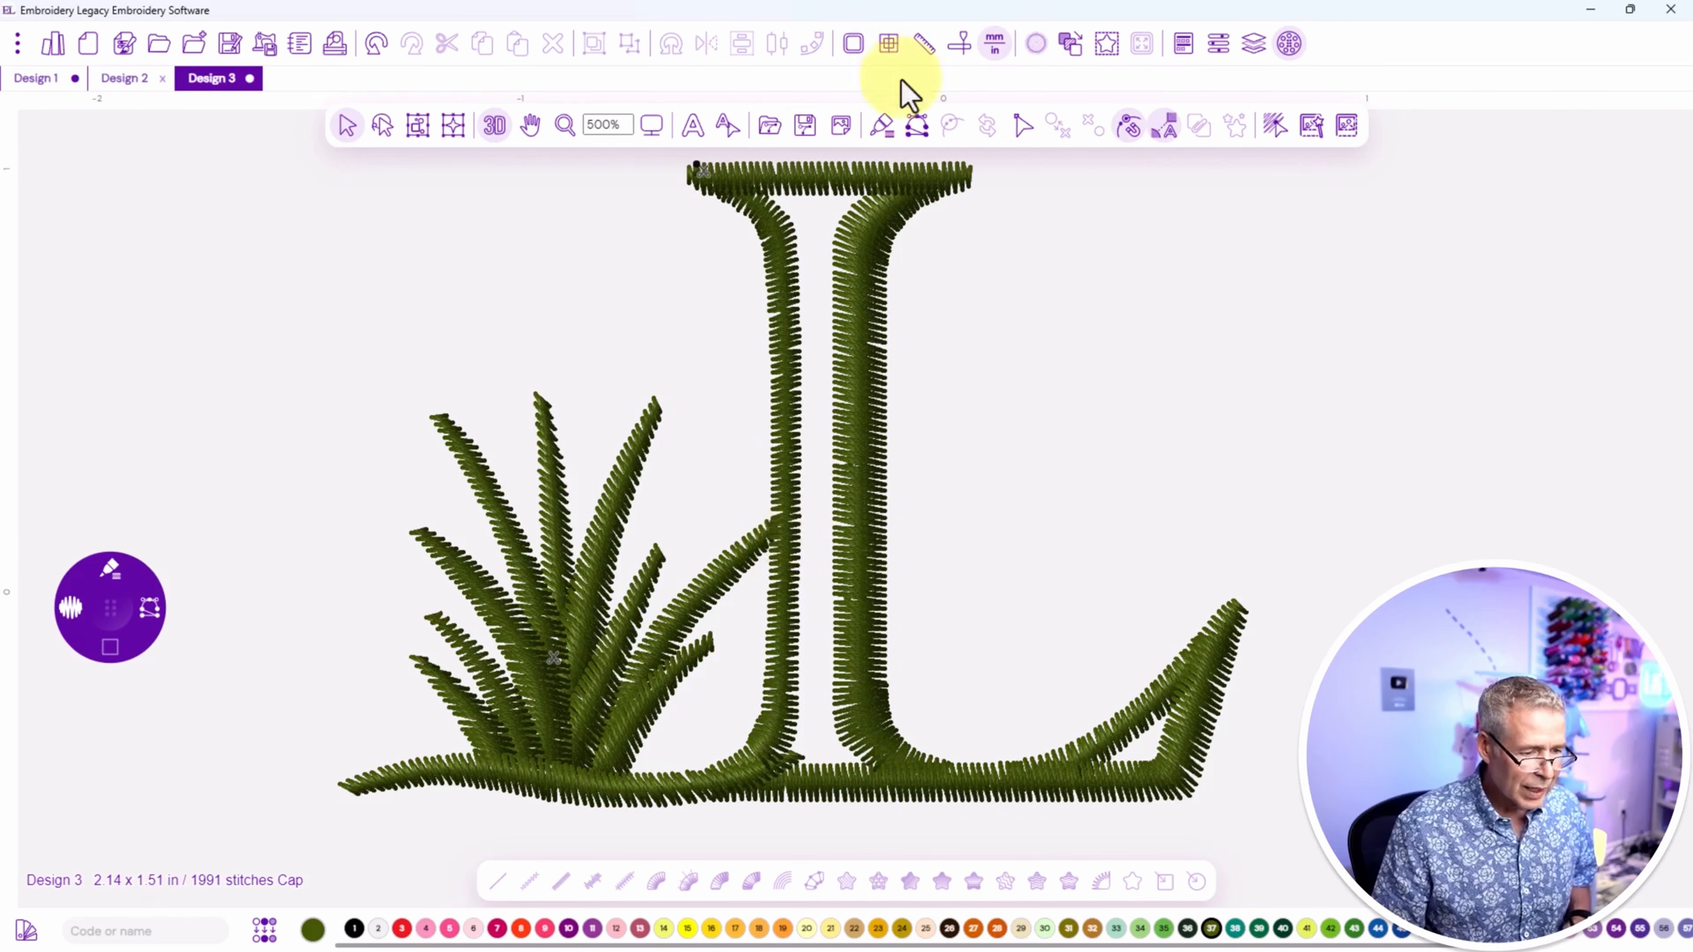
Play the stitch-out simulation of the design from the start and raise its playback speed to 3x.
click(961, 45)
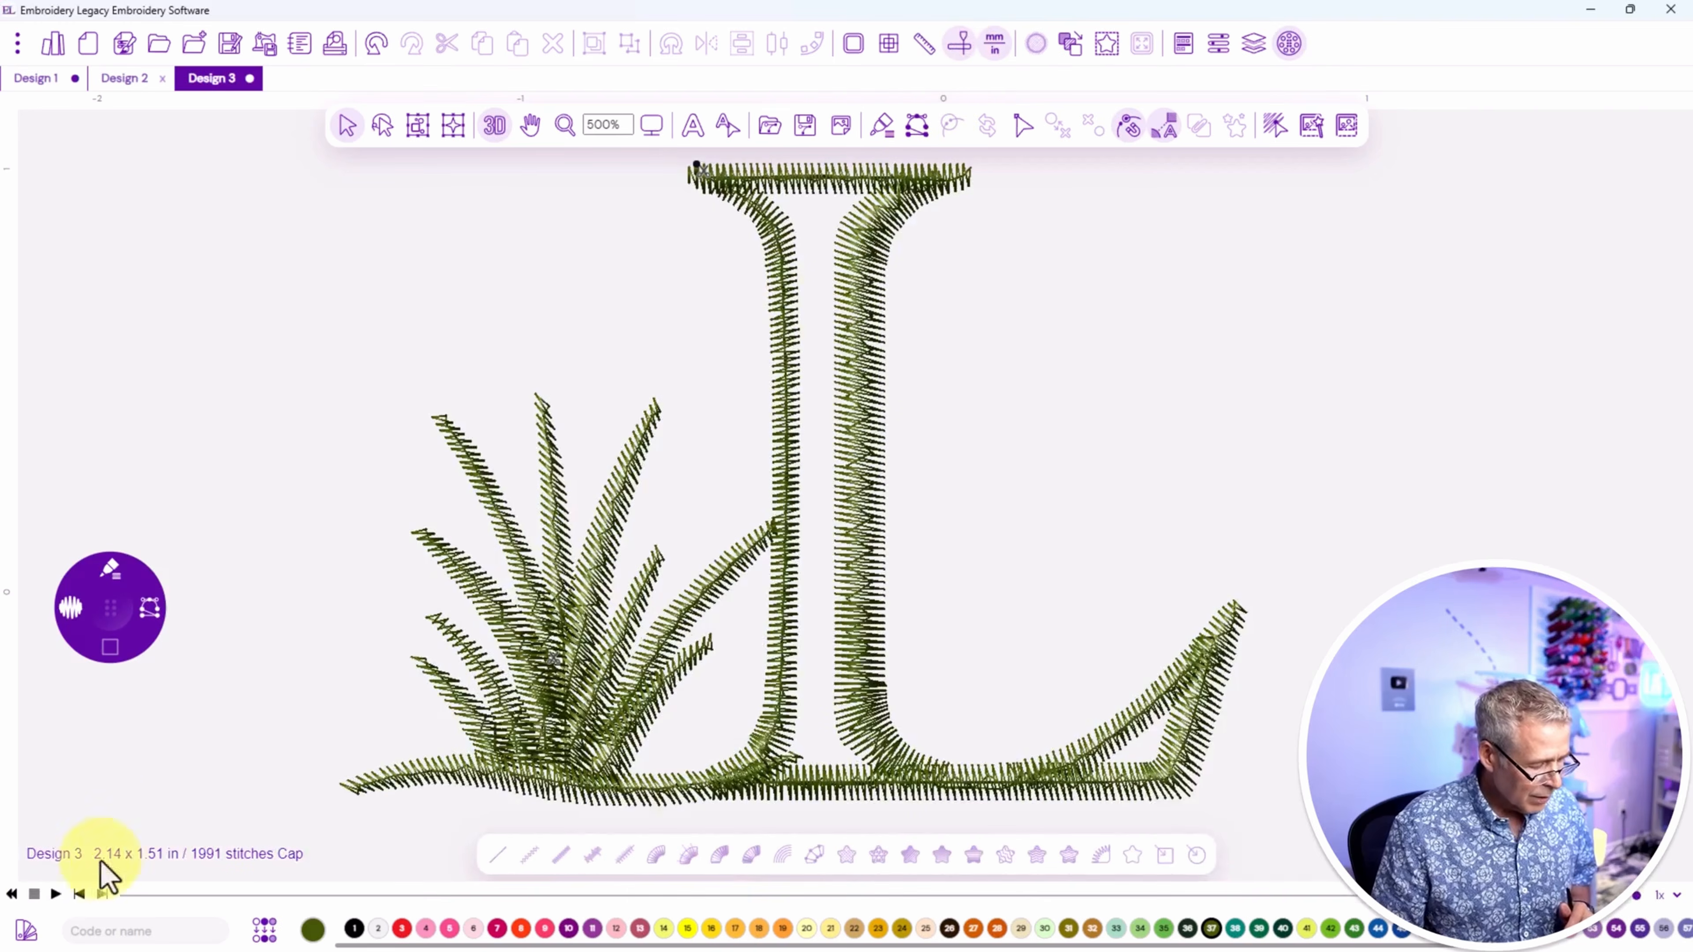
click(53, 895)
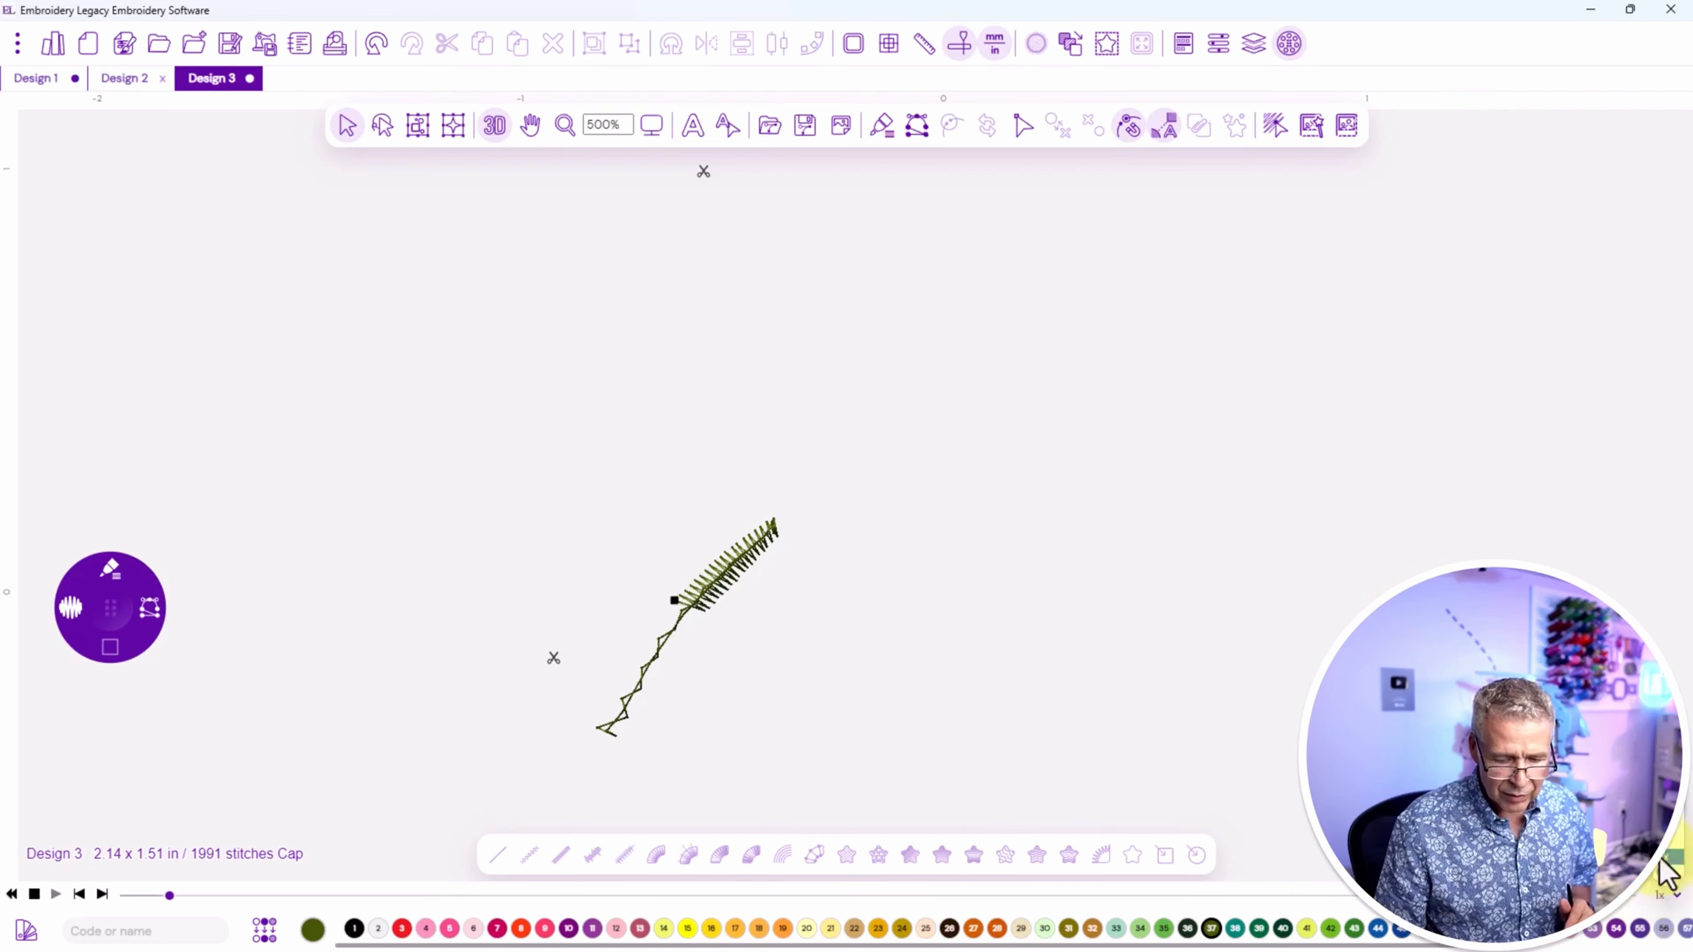
click(1671, 852)
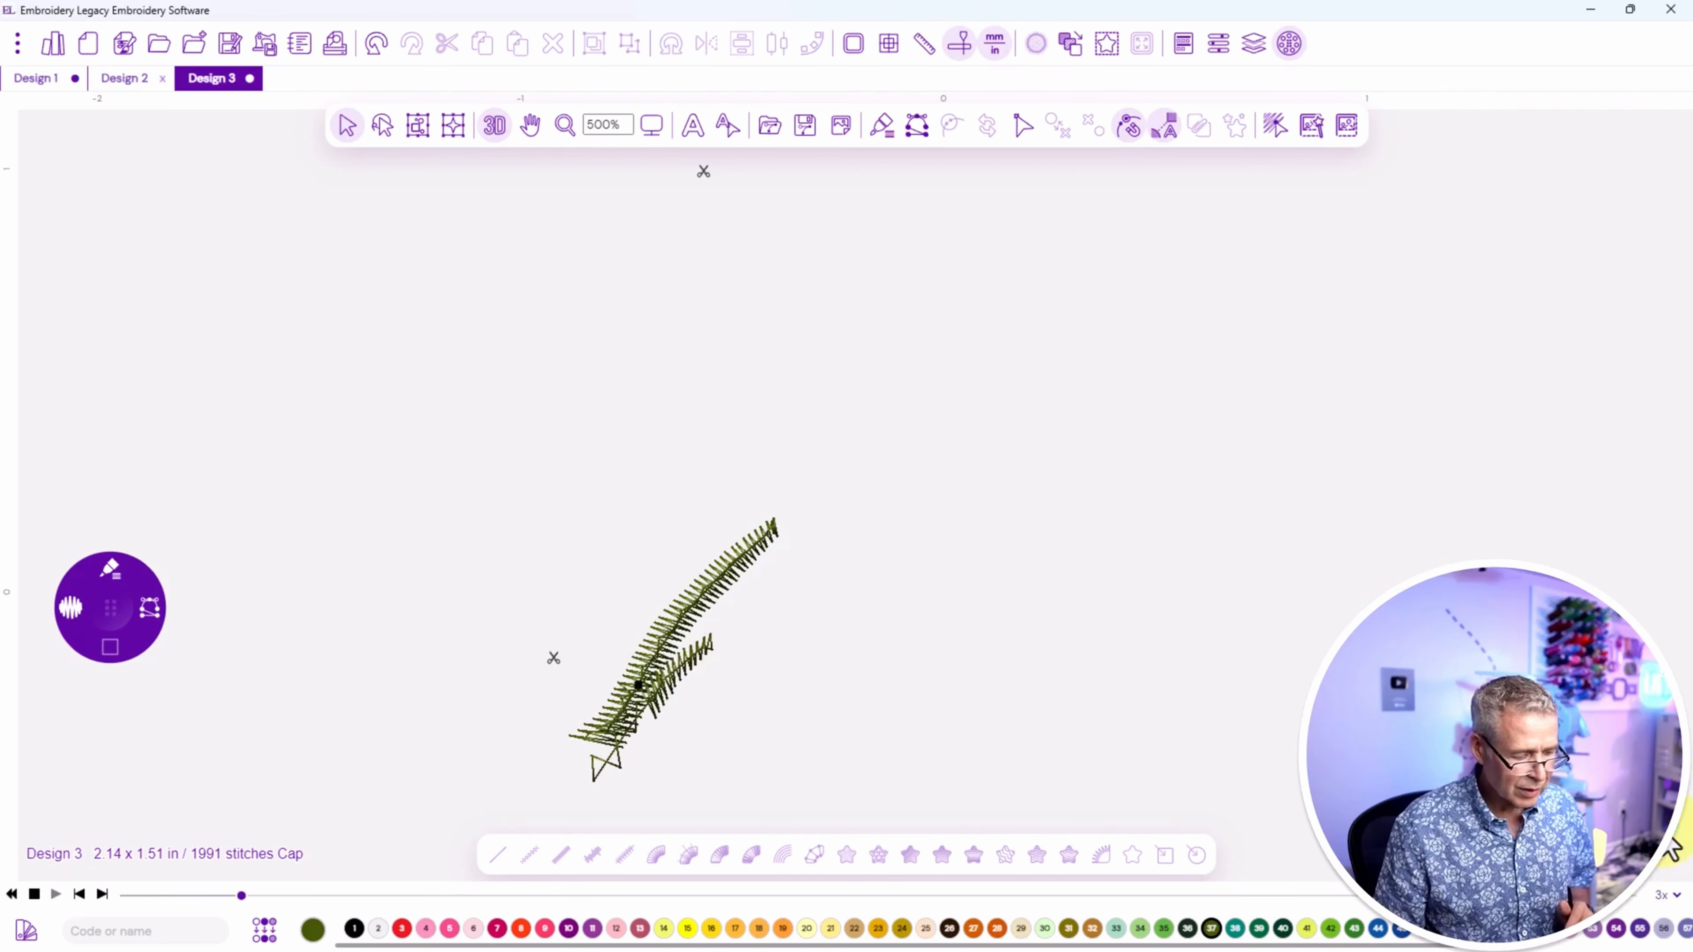